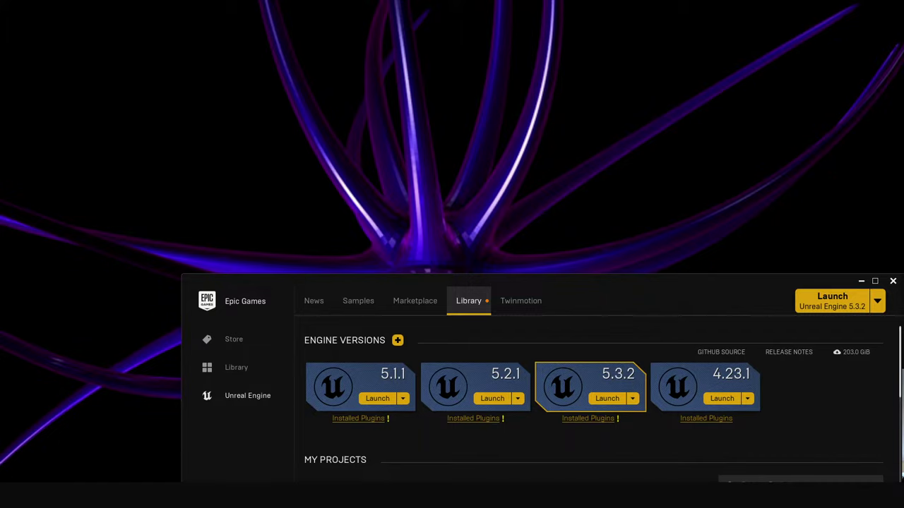
# Bring the YouTube nDisplay video's browser window into view, widen it, show the video in theater mode and pause it.
pyautogui.moveTo(903, 85); pyautogui.dragTo(253, 20)
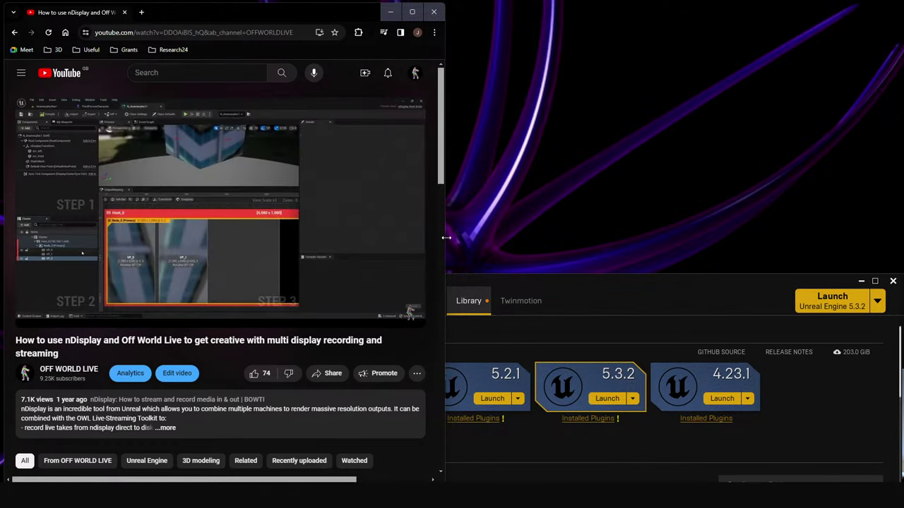
pyautogui.moveTo(446, 237); pyautogui.dragTo(576, 240)
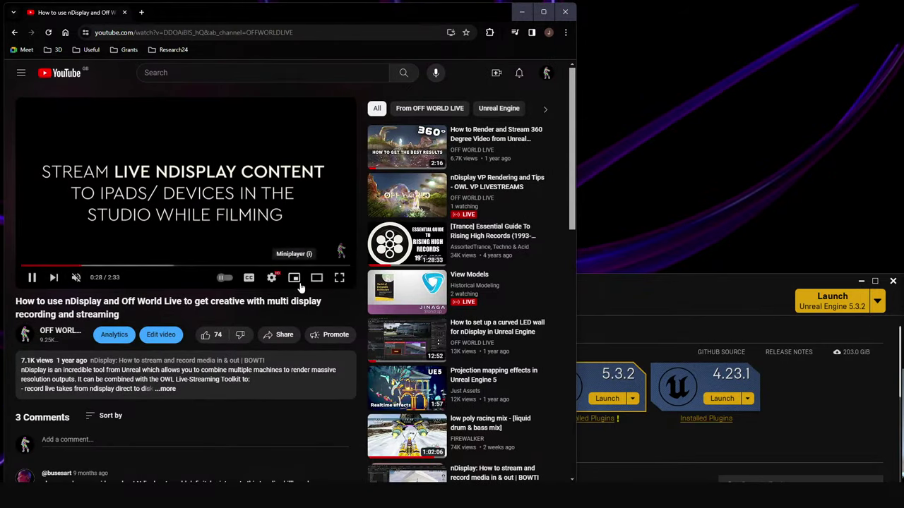
pyautogui.click(316, 274)
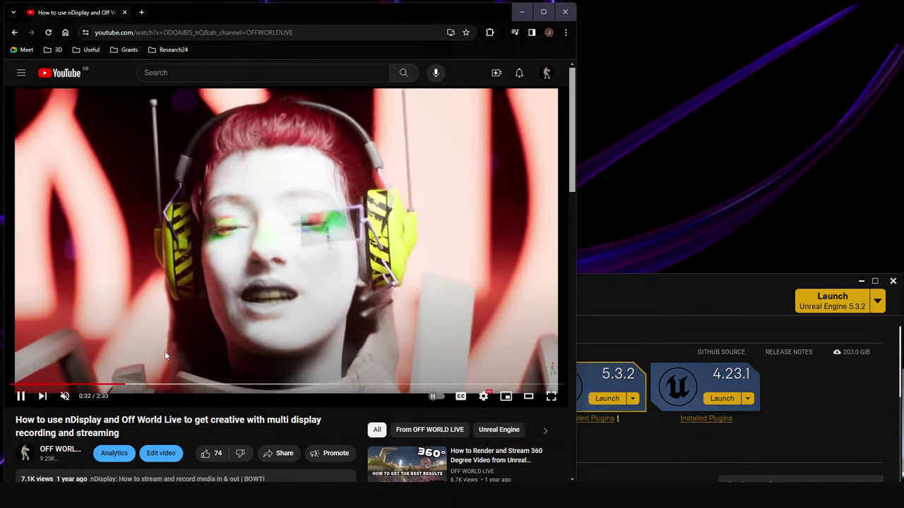
pyautogui.click(122, 325)
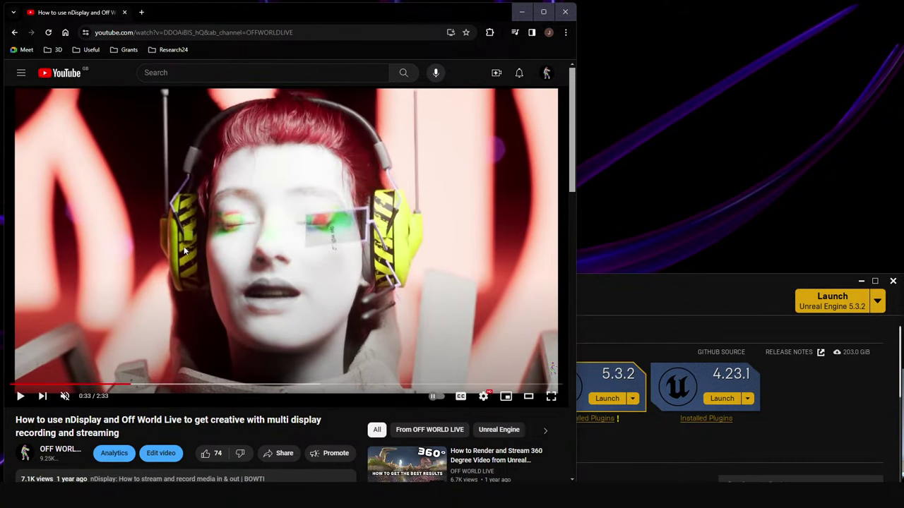
# Search the web for "ndisplay" in a new tab and open the Unreal Engine 4.27 nDisplay Overview page.
pyautogui.click(142, 13)
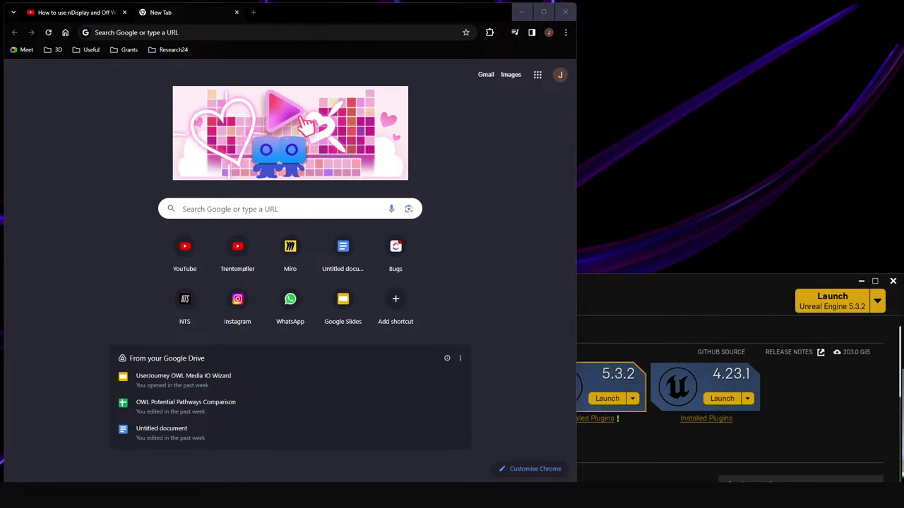
pyautogui.click(148, 32)
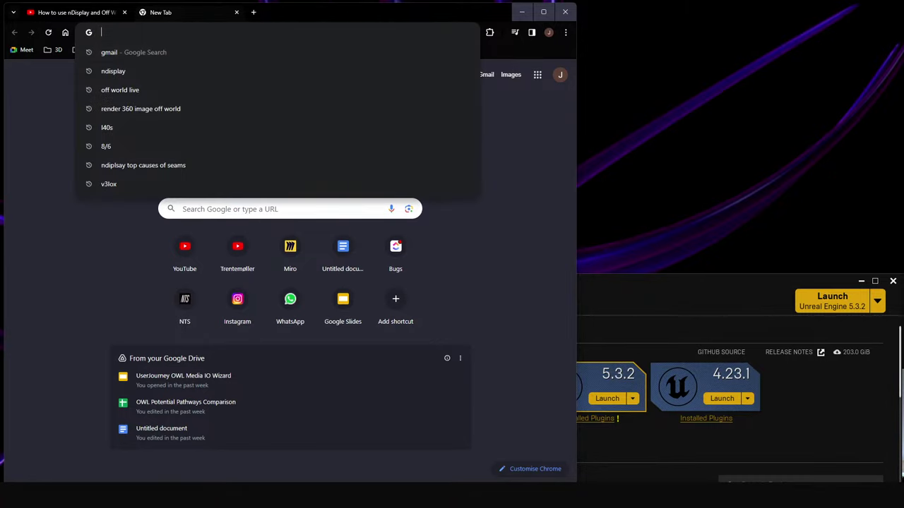
pyautogui.write('ndispla')
pyautogui.press('Return')
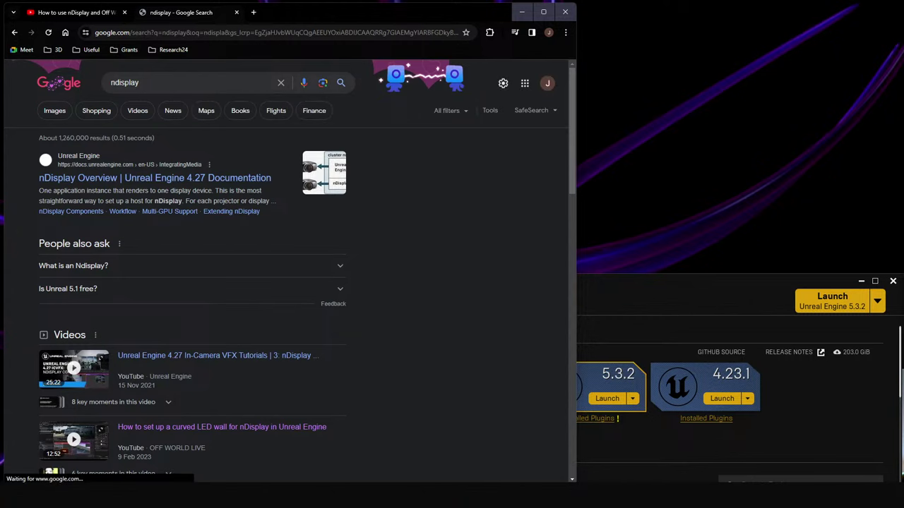
pyautogui.click(228, 181)
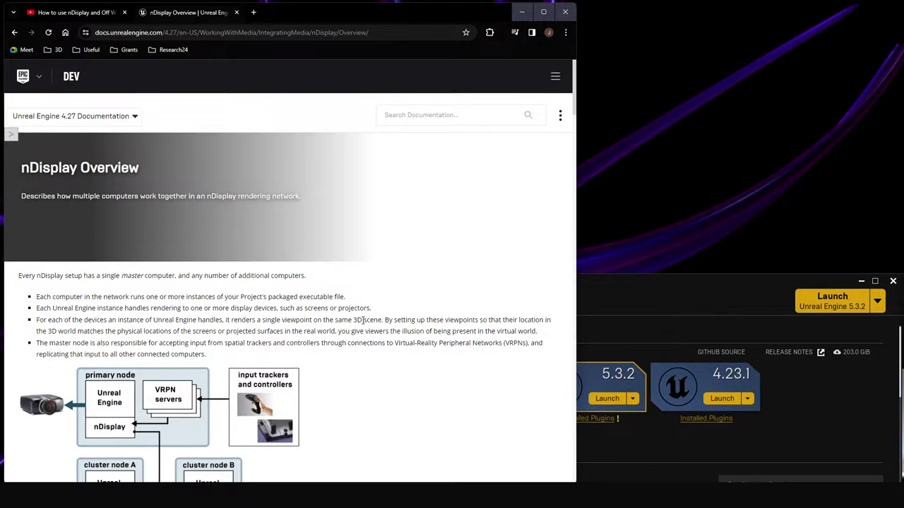
# Read through the nDisplay Overview page, covering host setups, components, workflow and multi-GPU configuration.
pyautogui.scroll(-3, 346, 315)
pyautogui.scroll(-10, 332, 251)
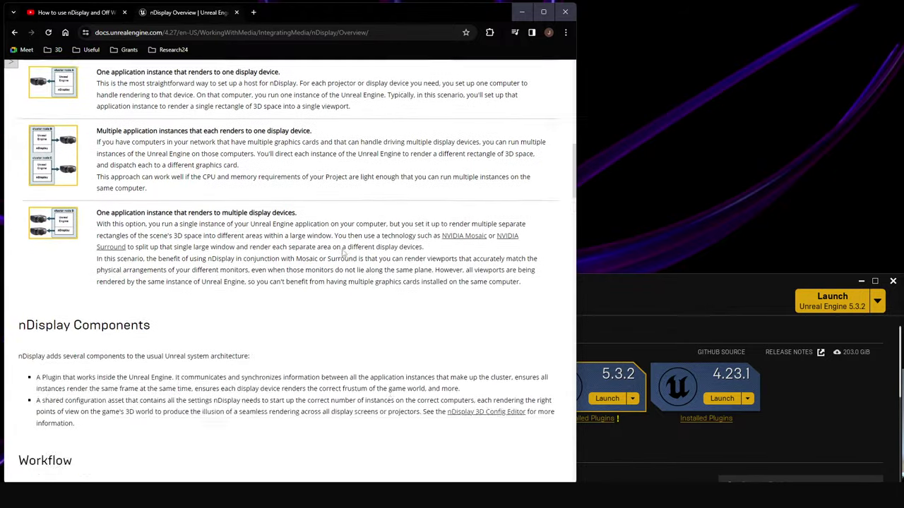
pyautogui.scroll(-3, 364, 251)
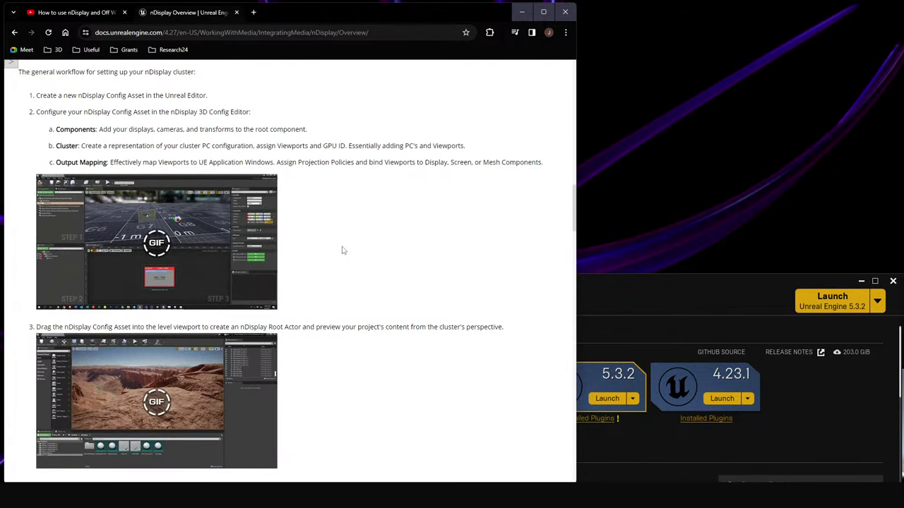
pyautogui.scroll(-8, 337, 244)
pyautogui.scroll(-1, 336, 239)
pyautogui.scroll(-2, 319, 311)
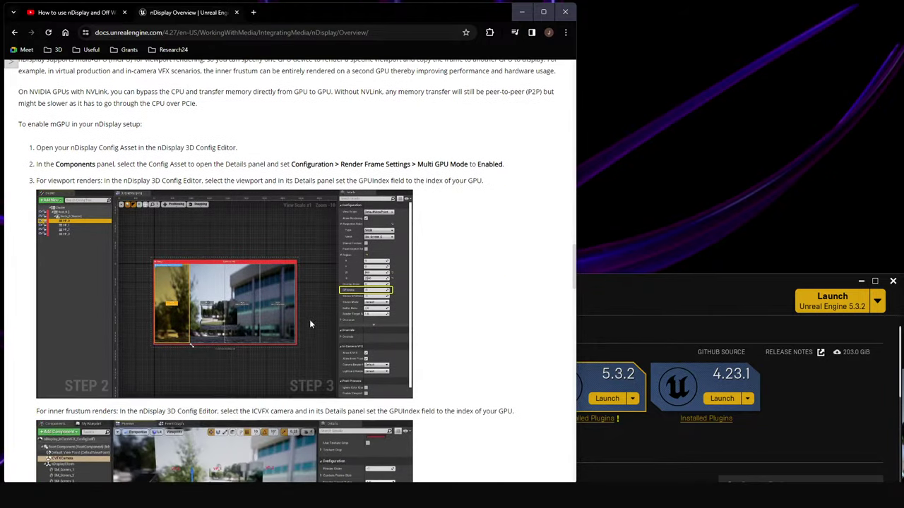
pyautogui.scroll(-2, 182, 301)
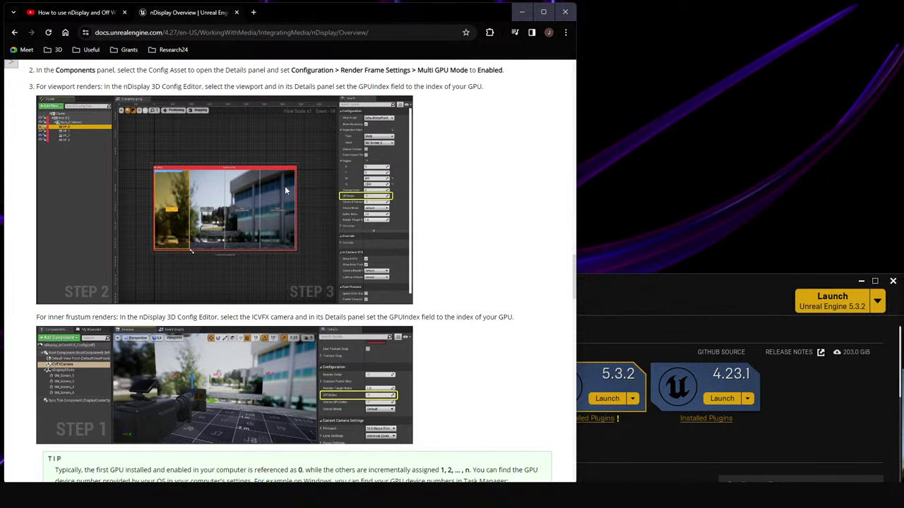
# Maximize the browser window and search the web for "LED cave" in a new tab.
pyautogui.doubleClick(338, 24)
pyautogui.click(251, 9)
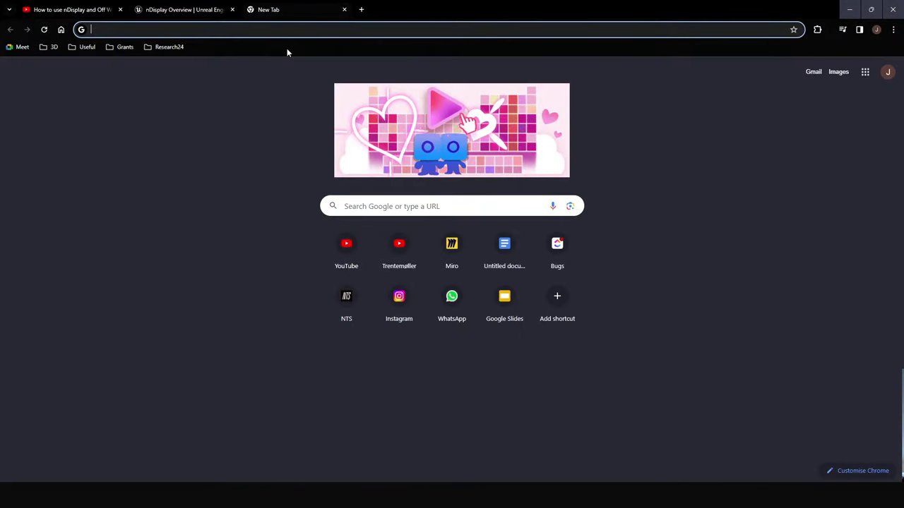
pyautogui.write('LED')
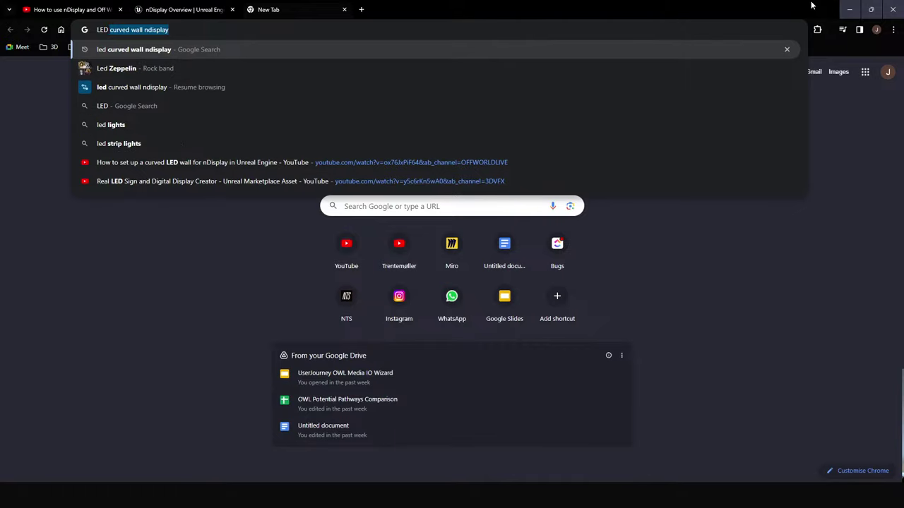
pyautogui.write(' cave')
pyautogui.press('Return')
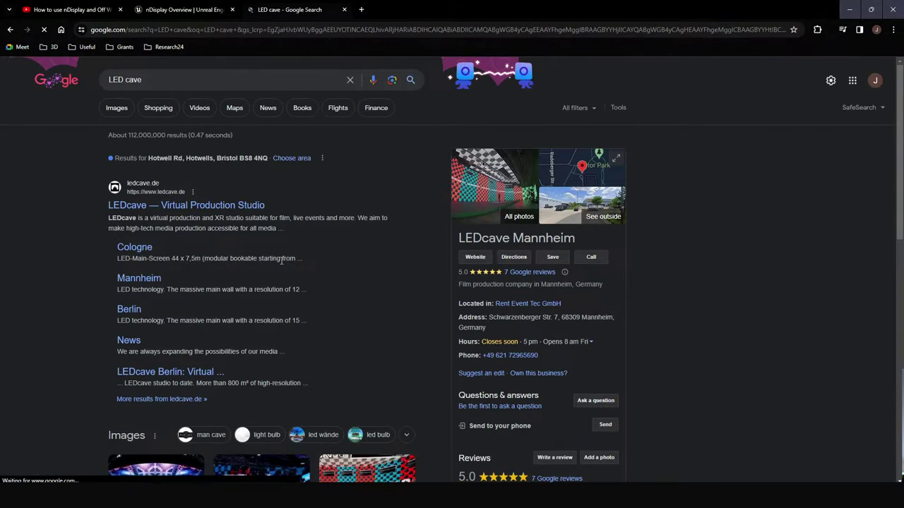
# Browse the LED cave image results, previewing the checkered LEDcave Berlin stage and the Virtual Production Studio Berlin photo.
pyautogui.scroll(-3, 280, 265)
pyautogui.scroll(3, 189, 155)
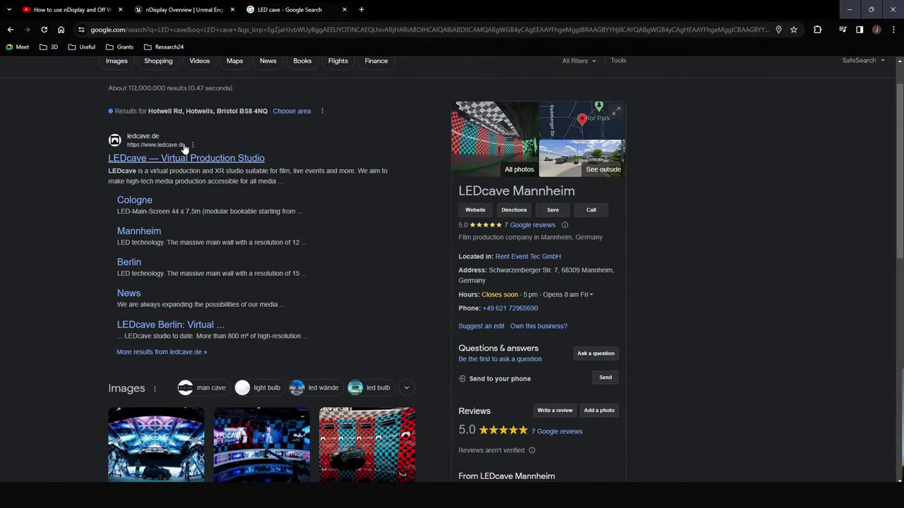
pyautogui.scroll(1, 190, 155)
pyautogui.click(115, 113)
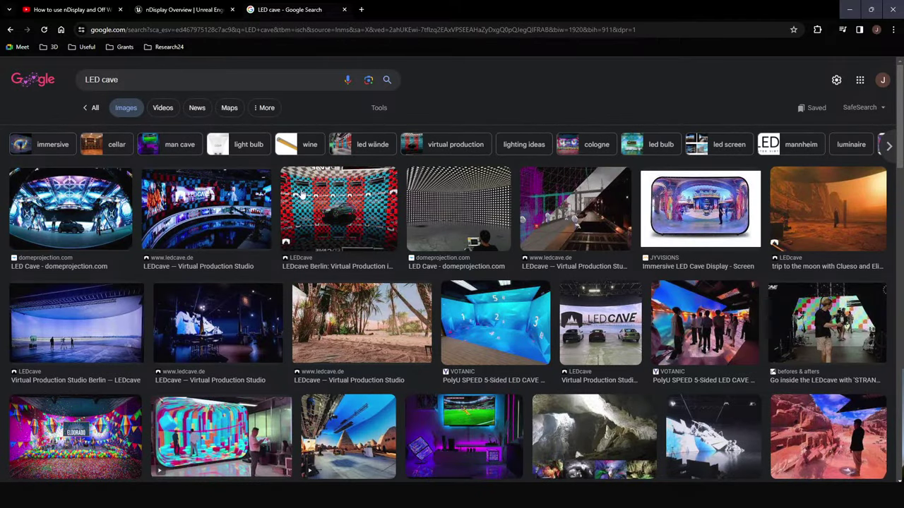
pyautogui.click(346, 207)
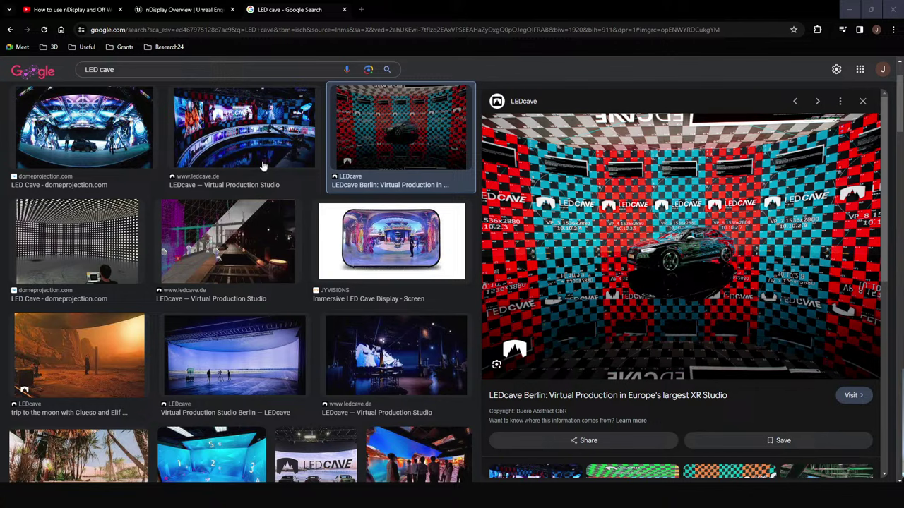
pyautogui.click(227, 361)
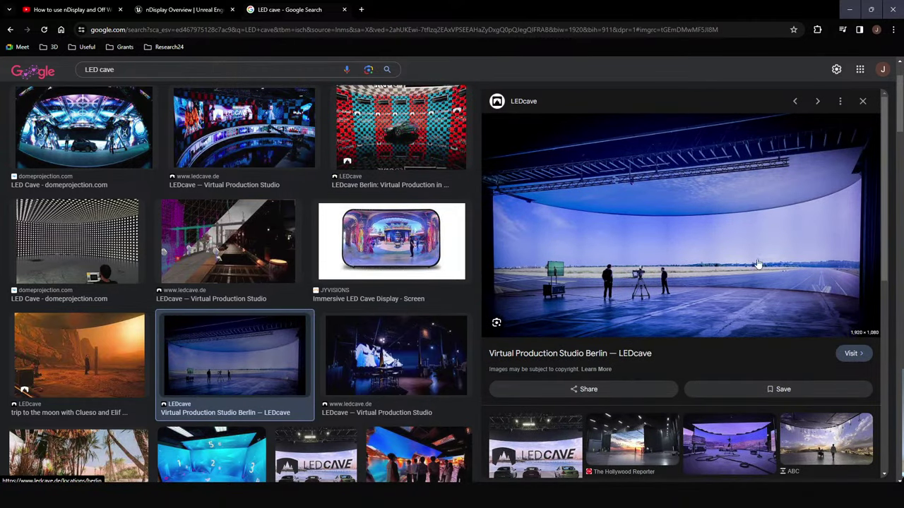
pyautogui.scroll(-1, 618, 243)
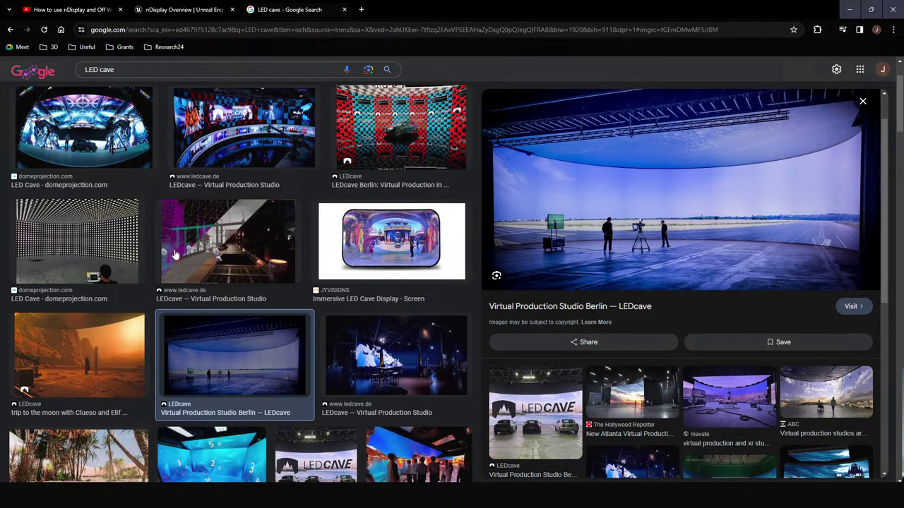
pyautogui.scroll(-2, 207, 262)
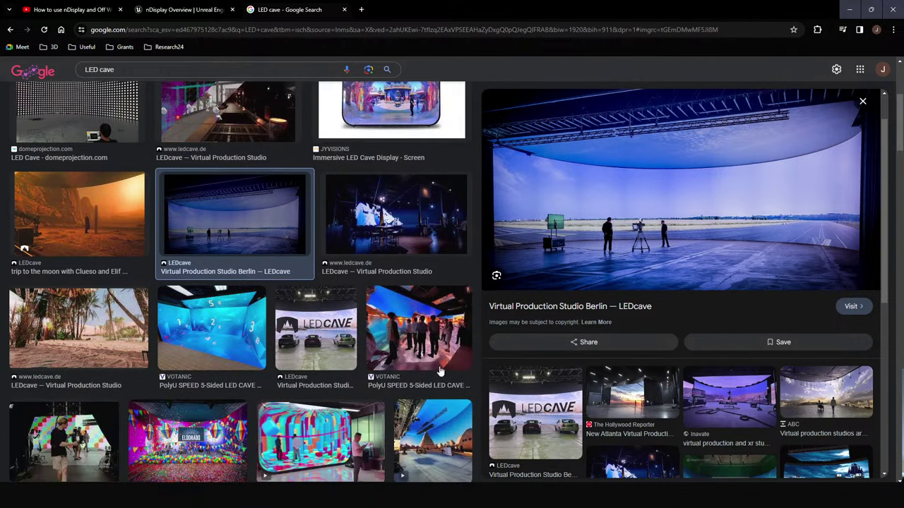
pyautogui.scroll(3, 242, 371)
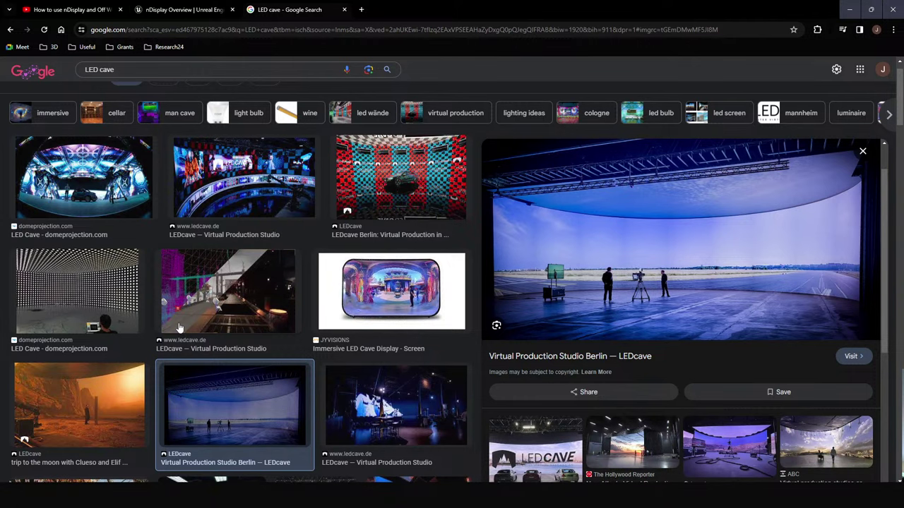
# Return to the nDisplay YouTube video, skip ahead to 1:27 and look over its title and description.
pyautogui.click(54, 8)
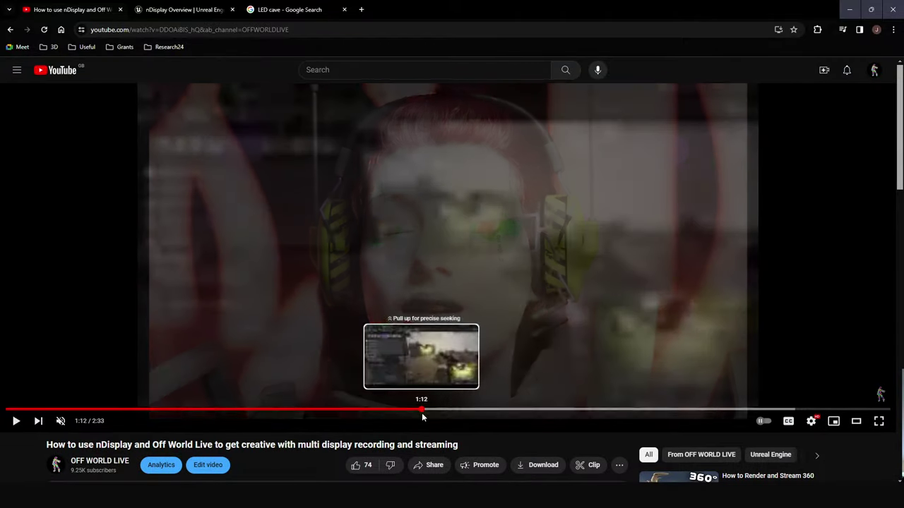
pyautogui.click(419, 410)
pyautogui.click(509, 409)
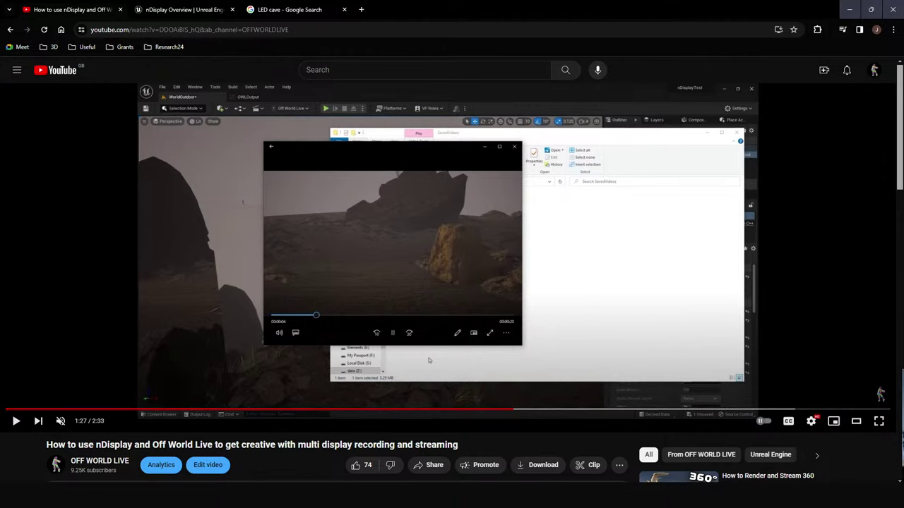
pyautogui.moveTo(469, 447); pyautogui.dragTo(36, 448)
pyautogui.click(273, 458)
pyautogui.scroll(-1, 275, 462)
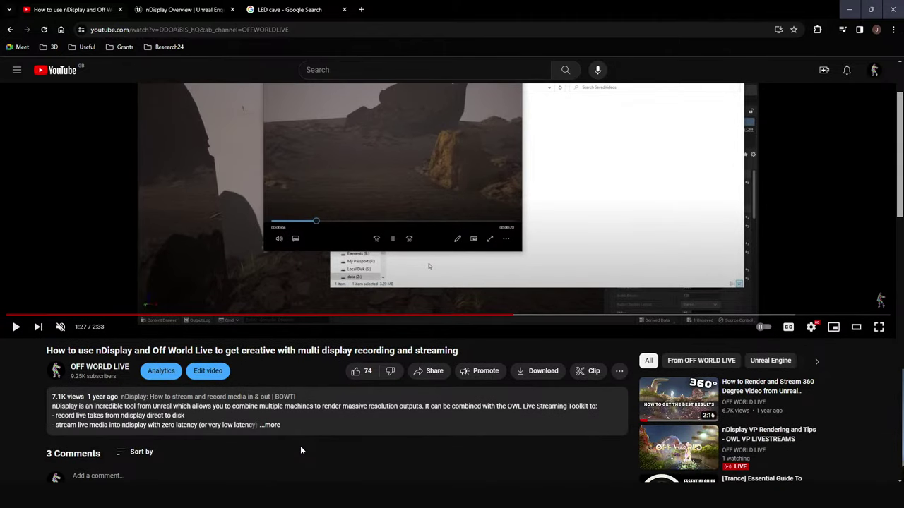
pyautogui.scroll(1, 283, 466)
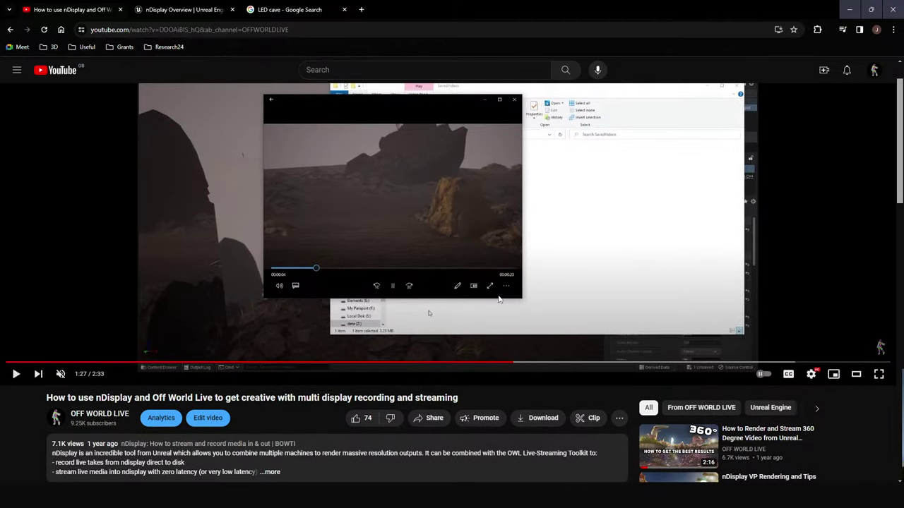
# Play the nDisplay video from the beginning and skip forward through its opening seconds.
pyautogui.moveTo(10, 362); pyautogui.dragTo(16, 374)
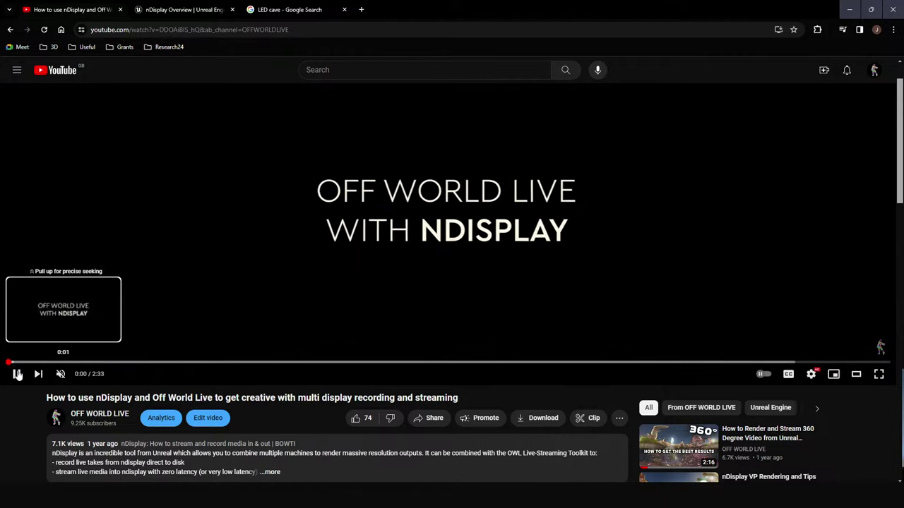
pyautogui.click(27, 364)
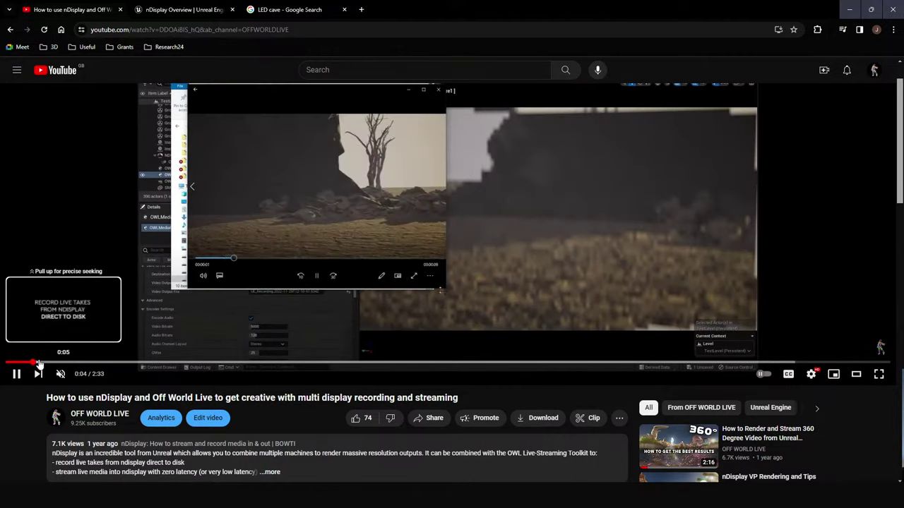
pyautogui.click(41, 364)
pyautogui.click(57, 364)
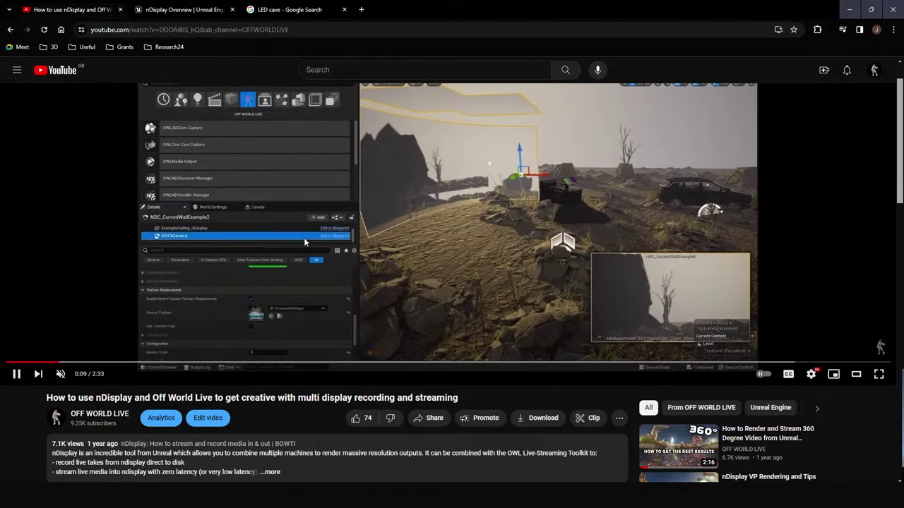
# Pause the video and search YouTube for "anamorphic billboards".
pyautogui.click(355, 83)
pyautogui.click(355, 72)
pyautogui.write('anamorphic bol')
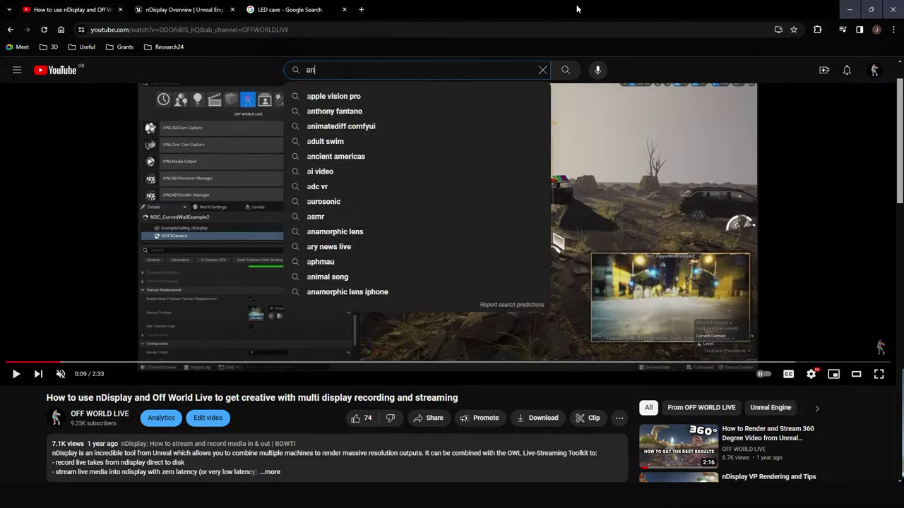
pyautogui.press('BackSpace')
pyautogui.press('BackSpace')
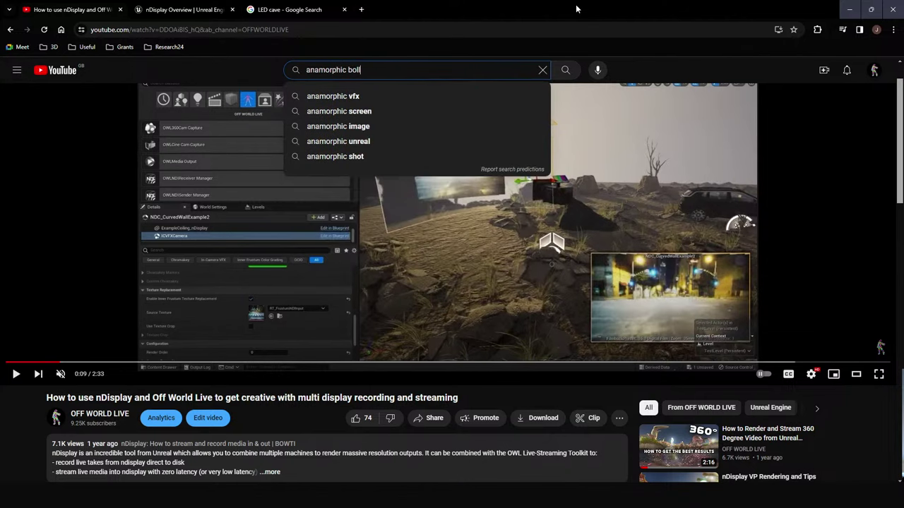
pyautogui.write('illboards')
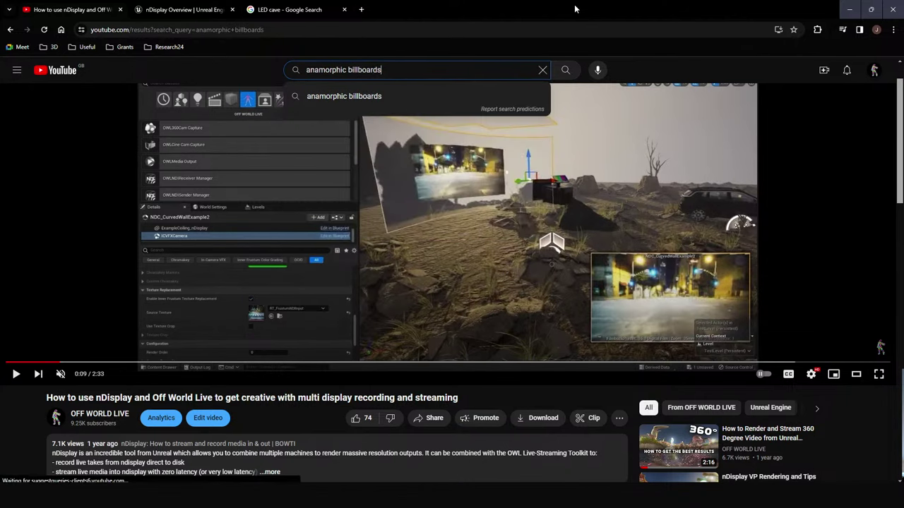
pyautogui.press('Return')
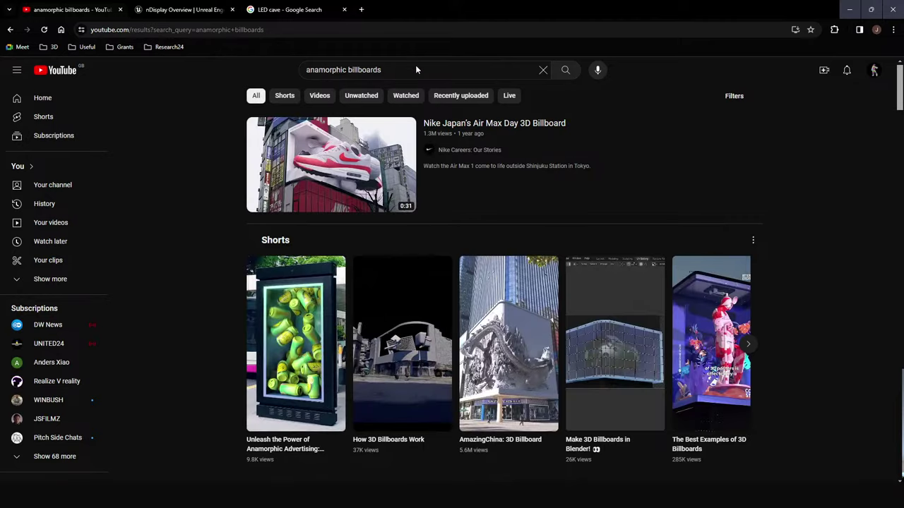
# Dismiss the search suggestions and preview the Nike Japan's Air Max Day 3D Billboard video in the results.
pyautogui.click(417, 69)
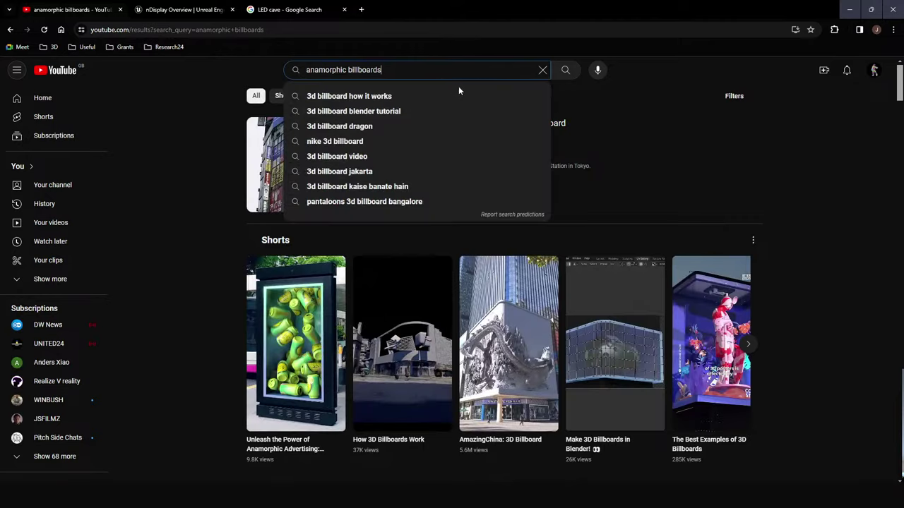
pyautogui.click(206, 170)
pyautogui.moveTo(332, 189)
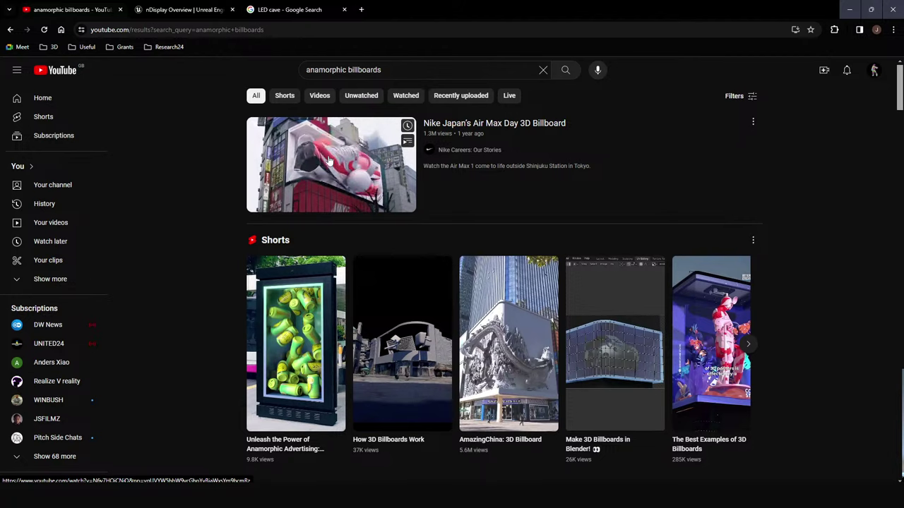
# Search YouTube for "anamorphic billboards ndisplay".
pyautogui.click(420, 75)
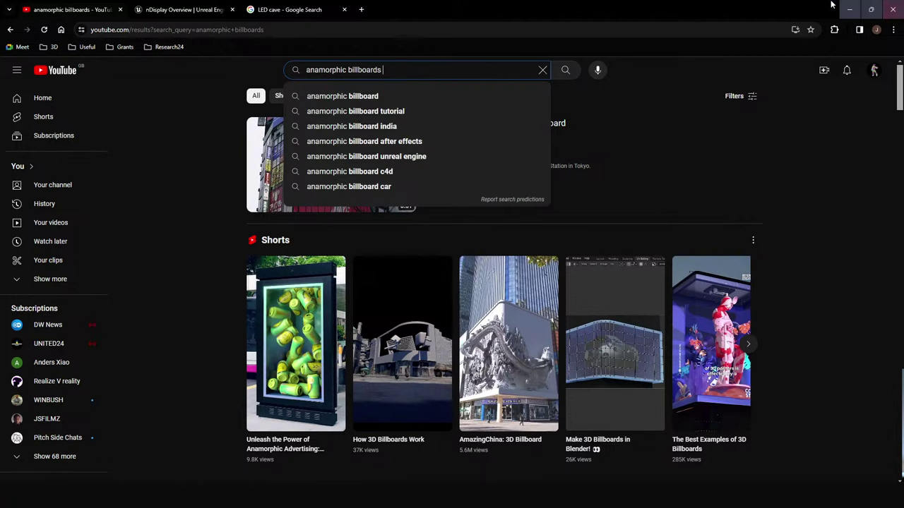
pyautogui.write('ndiaplsy')
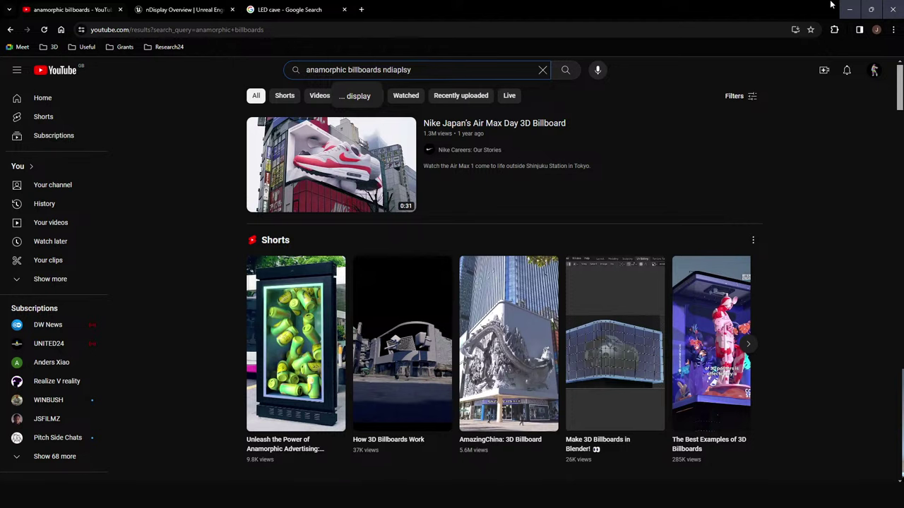
pyautogui.press('BackSpace')
pyautogui.press('BackSpace')
pyautogui.press('BackSpace')
pyautogui.press('BackSpace')
pyautogui.press('BackSpace')
pyautogui.write('splay')
pyautogui.press('Return')
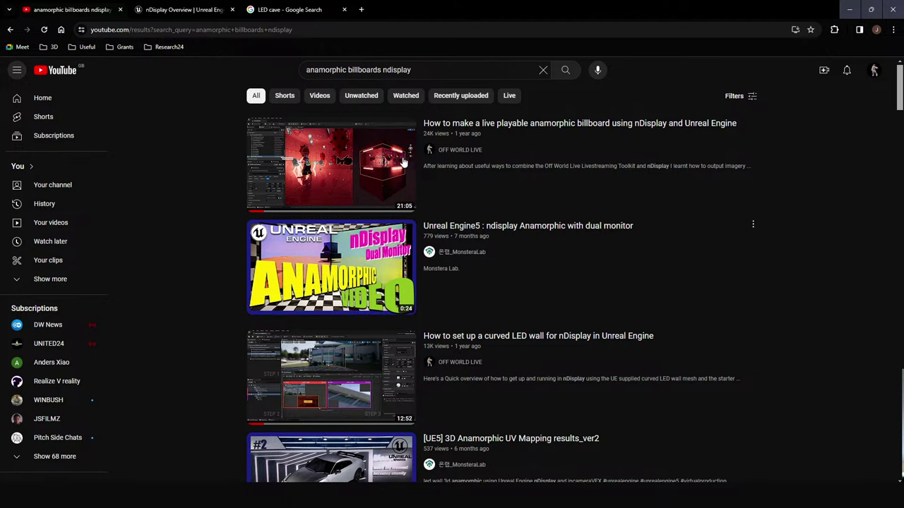
# Open the Off World Live video on making a live playable anamorphic billboard, jump to about 4:29, pause it and go back to about 0:53.
pyautogui.click(377, 177)
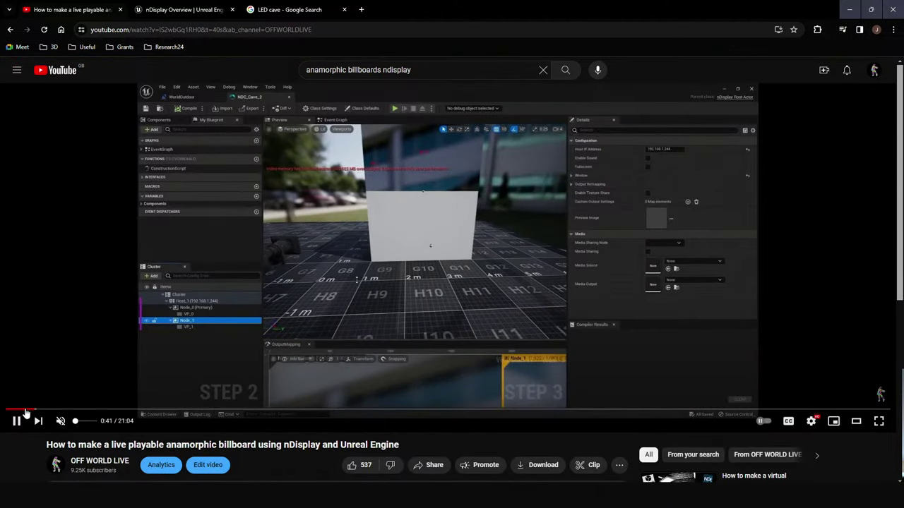
pyautogui.click(13, 410)
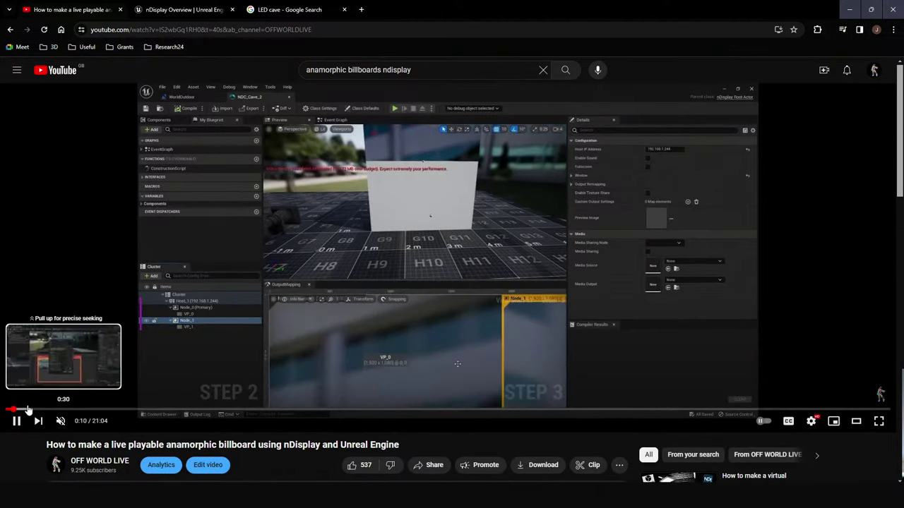
pyautogui.moveTo(27, 410); pyautogui.dragTo(41, 412)
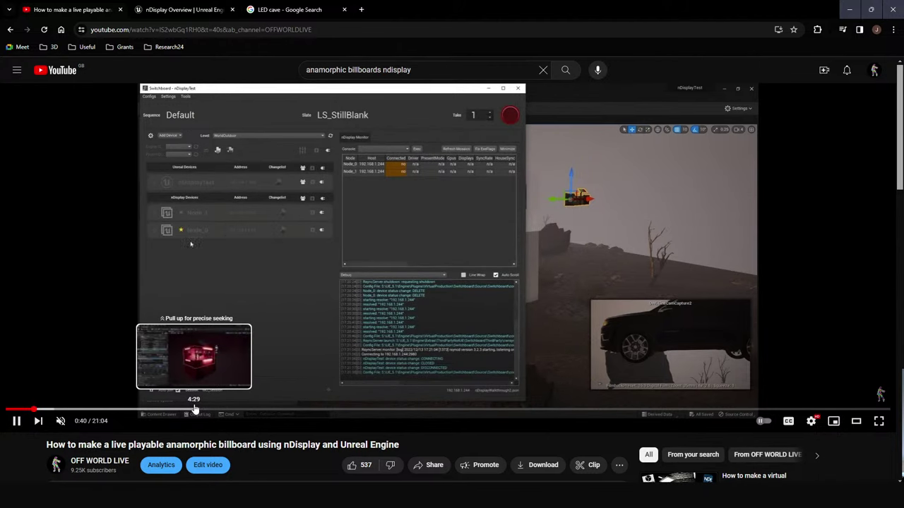
pyautogui.click(195, 409)
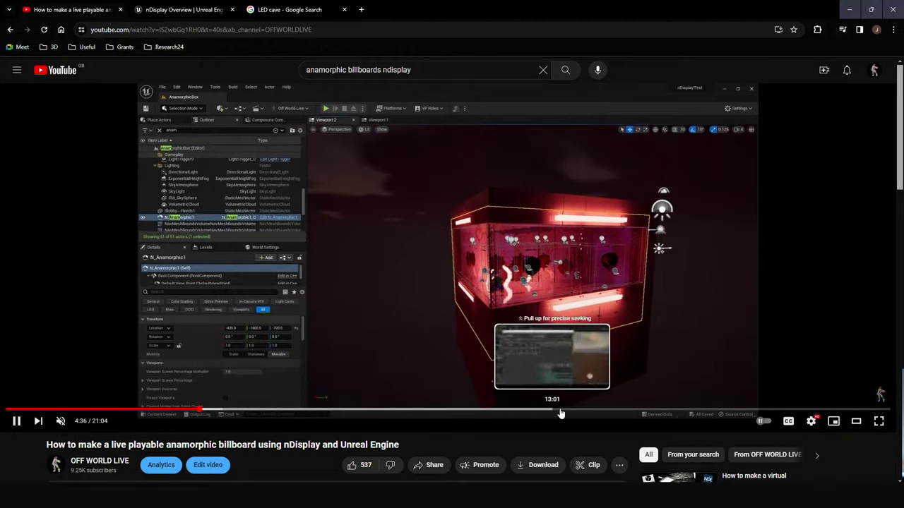
pyautogui.press('space')
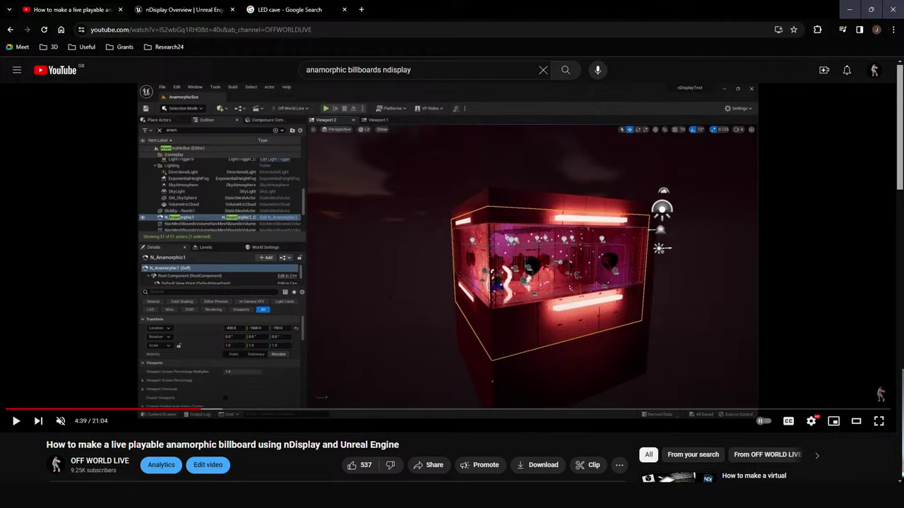
pyautogui.moveTo(130, 410); pyautogui.dragTo(42, 410)
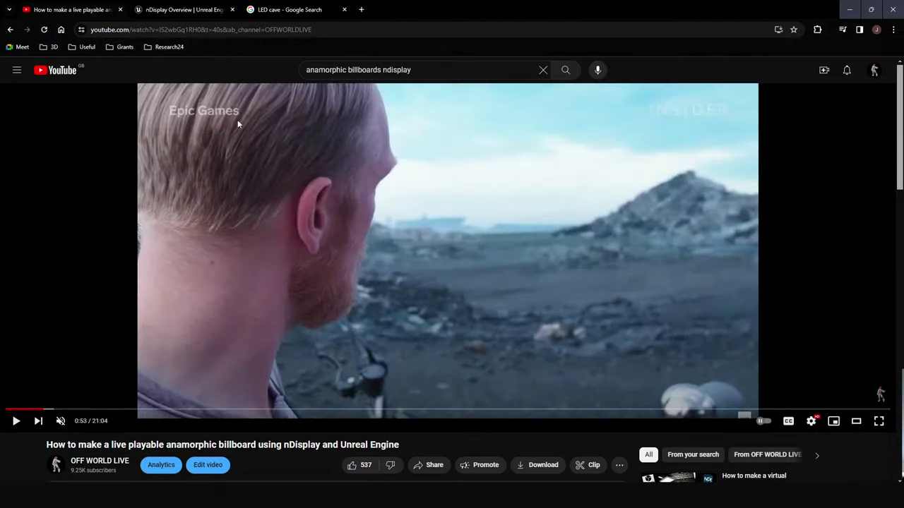
# Revisit the nDisplay Overview documentation and the LED cave image results, and close the browser.
pyautogui.click(200, 10)
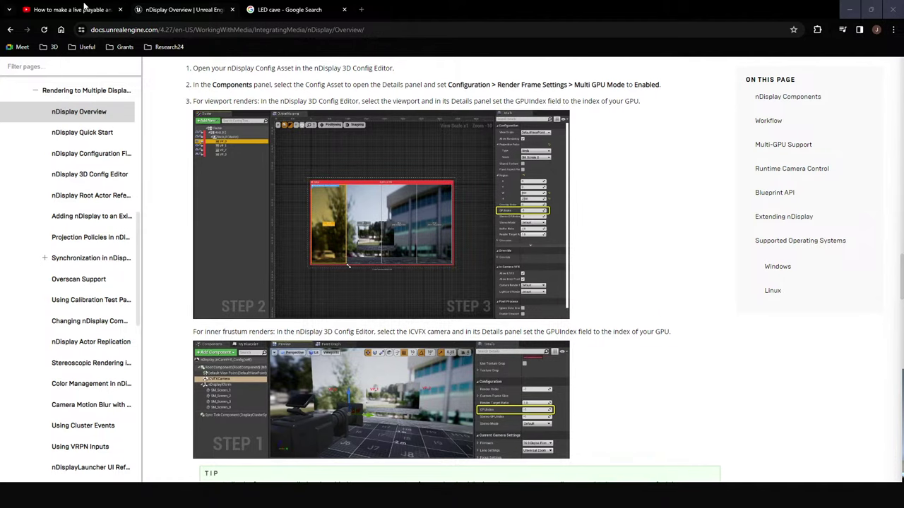
pyautogui.click(84, 9)
pyautogui.click(164, 8)
pyautogui.click(275, 7)
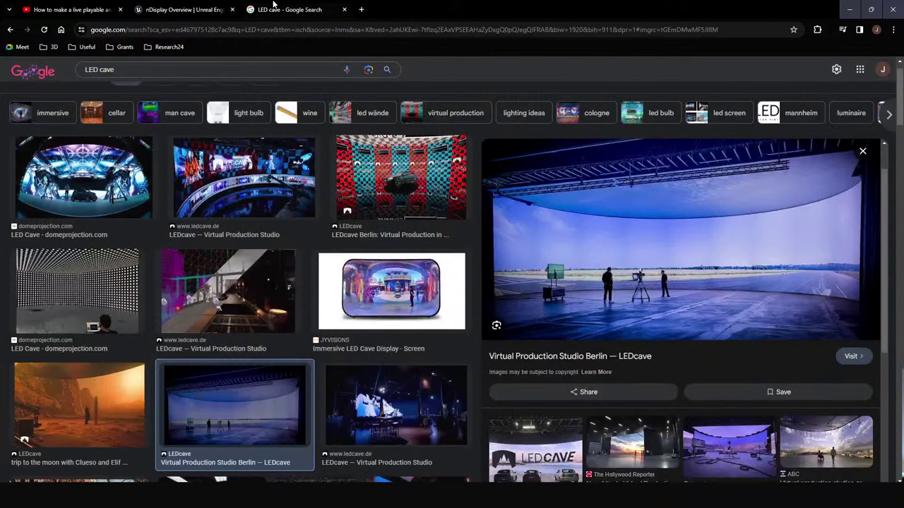
pyautogui.click(893, 10)
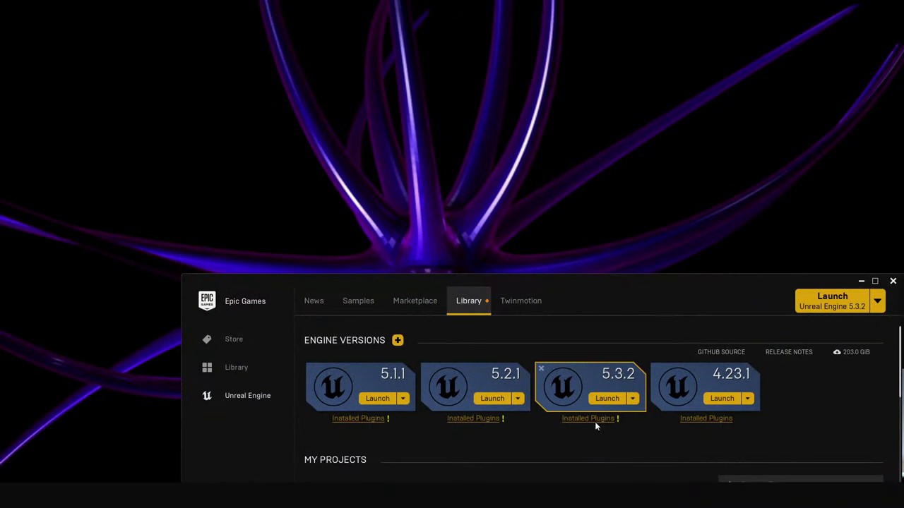
# Launch Unreal Engine 5.2.1 and choose the nDisplay template from the Film / Video & Live Events category.
pyautogui.click(492, 399)
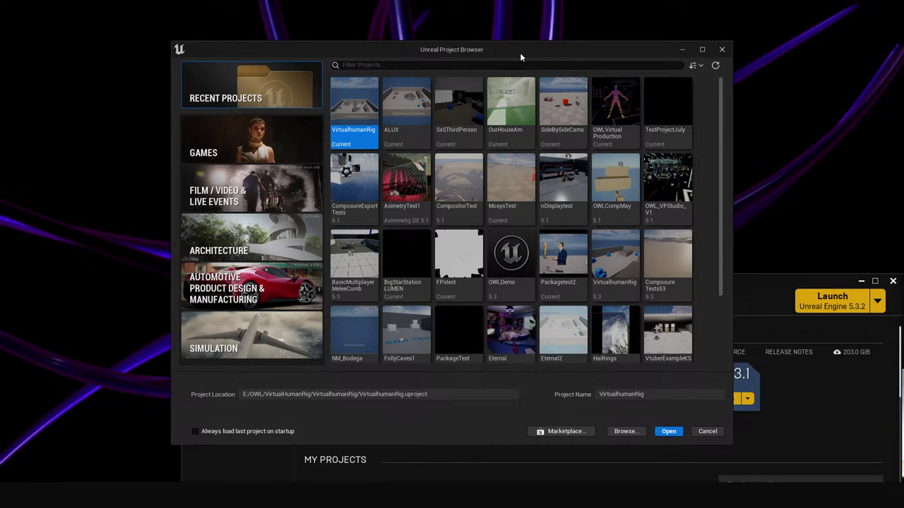
pyautogui.moveTo(493, 52); pyautogui.dragTo(377, 46)
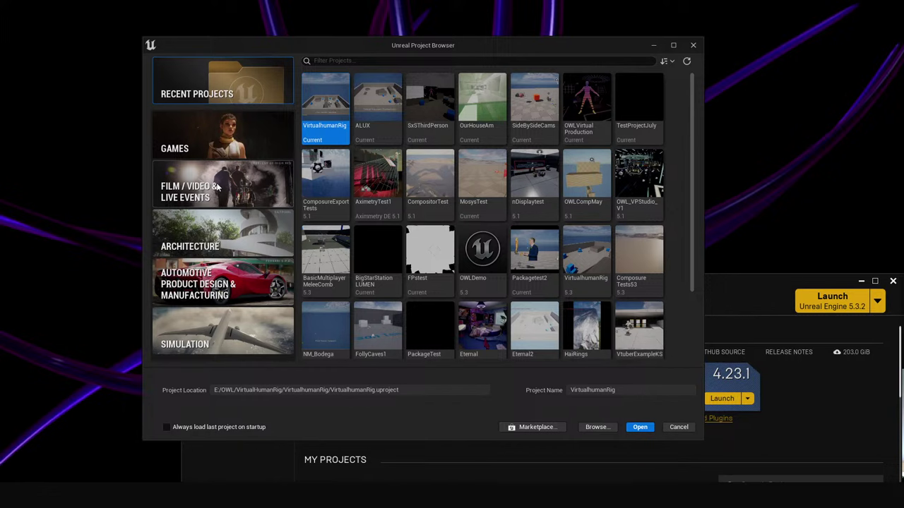
pyautogui.click(170, 187)
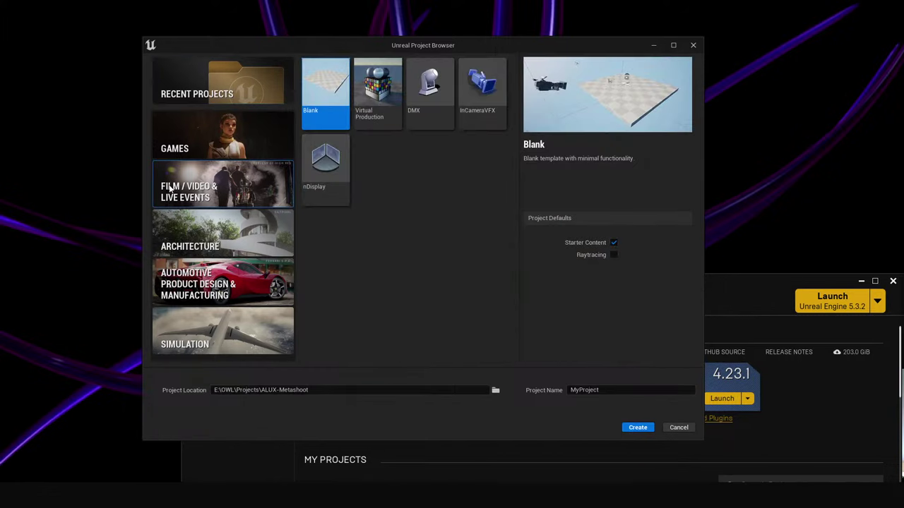
pyautogui.click(336, 175)
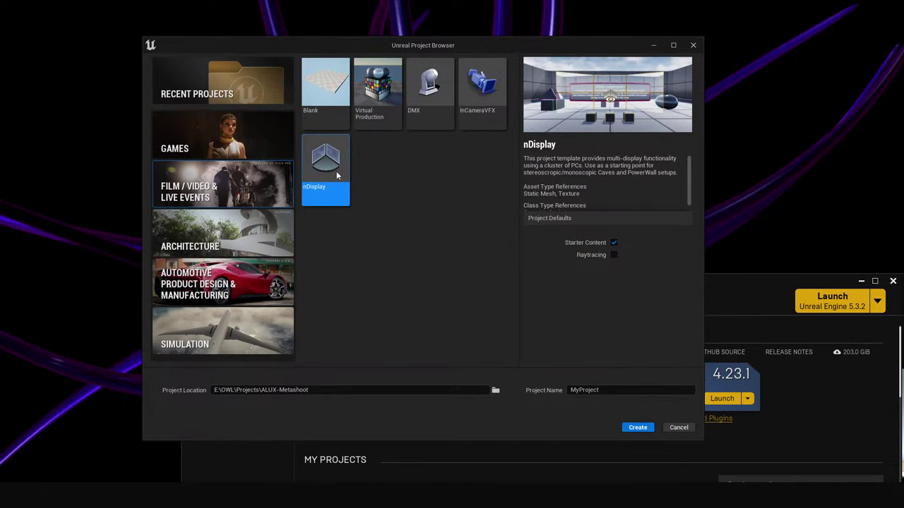
# Set the project location to E:\OWL\nDisplay\, name the project nDisplayTests2 and create it.
pyautogui.click(496, 393)
pyautogui.press('Escape')
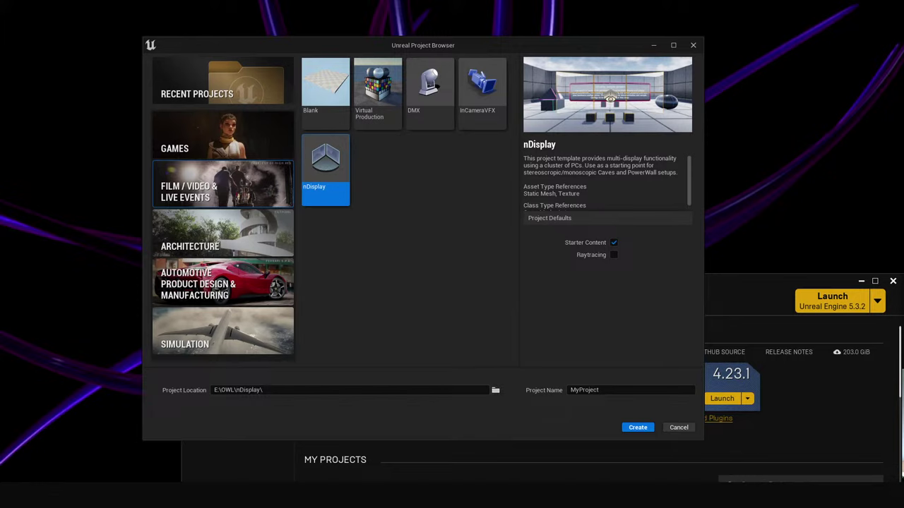
pyautogui.doubleClick(608, 390)
pyautogui.write('nDisplayTests2')
pyautogui.press('Return')
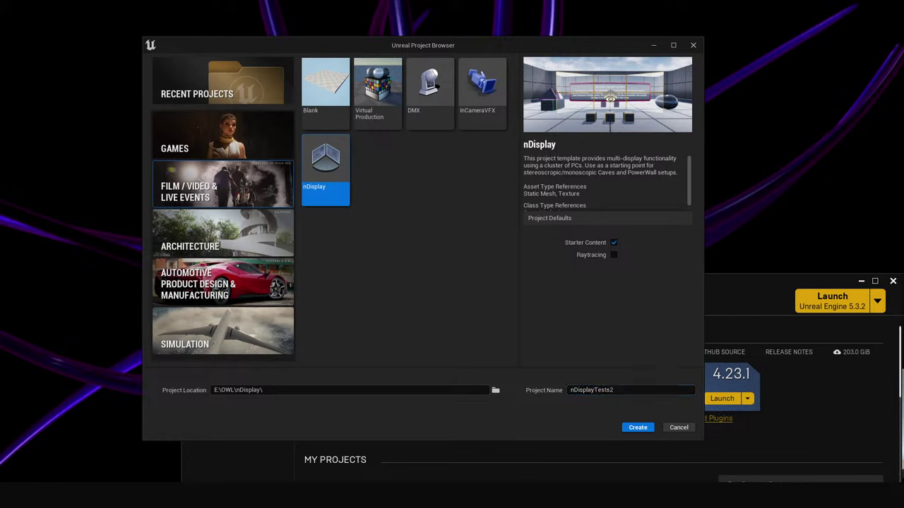
pyautogui.click(637, 427)
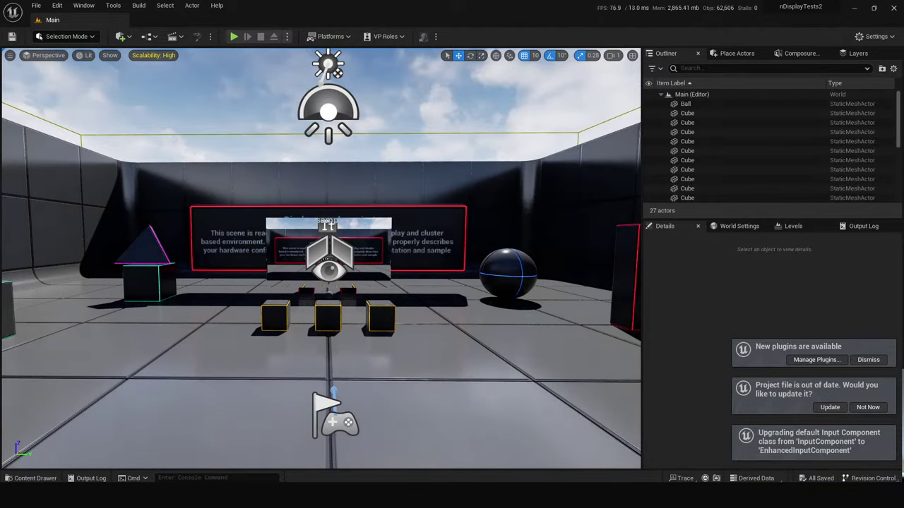
# Save the sample level and select the NDC_Basic actor at the eye icon beside the preview screen.
pyautogui.moveTo(321, 346); pyautogui.dragTo(286, 342, button='right')
pyautogui.moveTo(314, 247); pyautogui.dragTo(351, 249, button='right')
pyautogui.click(312, 253)
pyautogui.moveTo(347, 337)
pyautogui.mouseDown(button='right')
pyautogui.moveTo(354, 318)
pyautogui.moveTo(346, 339)
pyautogui.moveTo(353, 336)
pyautogui.mouseUp(button='right')
pyautogui.hotkey('ctrl', 's')
pyautogui.moveTo(303, 236); pyautogui.dragTo(303, 236, button='right')
pyautogui.click(422, 255)
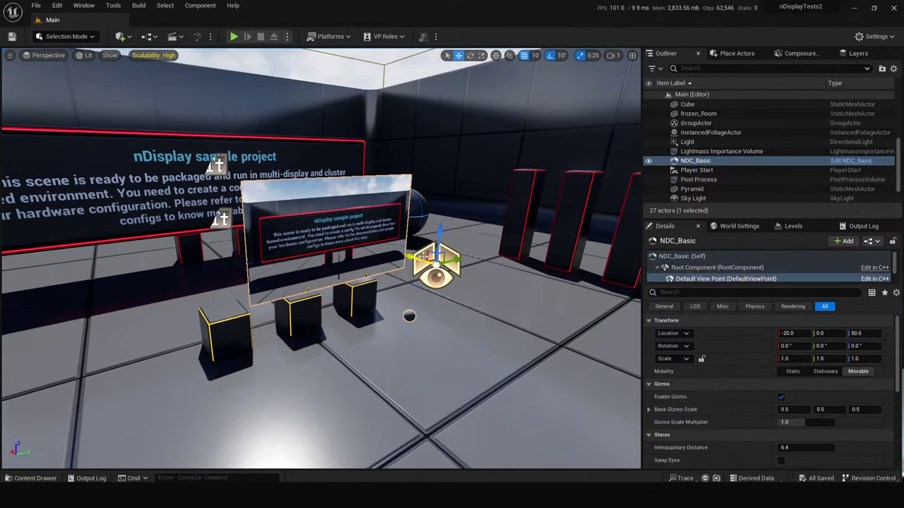
# Move the NDC_Basic actor's view point to location 60, 120, 50 to shift the perspective on its preview screen.
pyautogui.moveTo(410, 253); pyautogui.dragTo(457, 261)
pyautogui.moveTo(551, 233); pyautogui.dragTo(427, 225)
pyautogui.moveTo(432, 343); pyautogui.dragTo(433, 302, button='right')
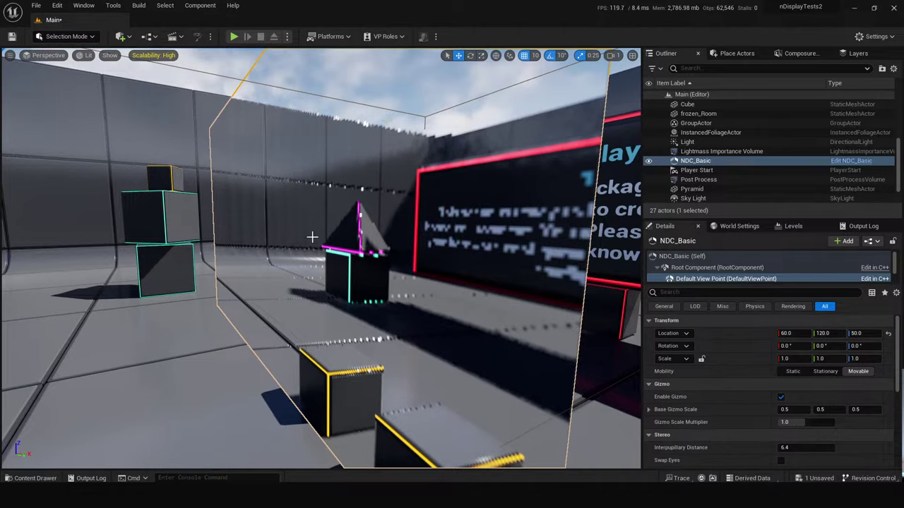
pyautogui.moveTo(347, 320); pyautogui.dragTo(381, 321, button='right')
pyautogui.scroll(-2, 367, 213)
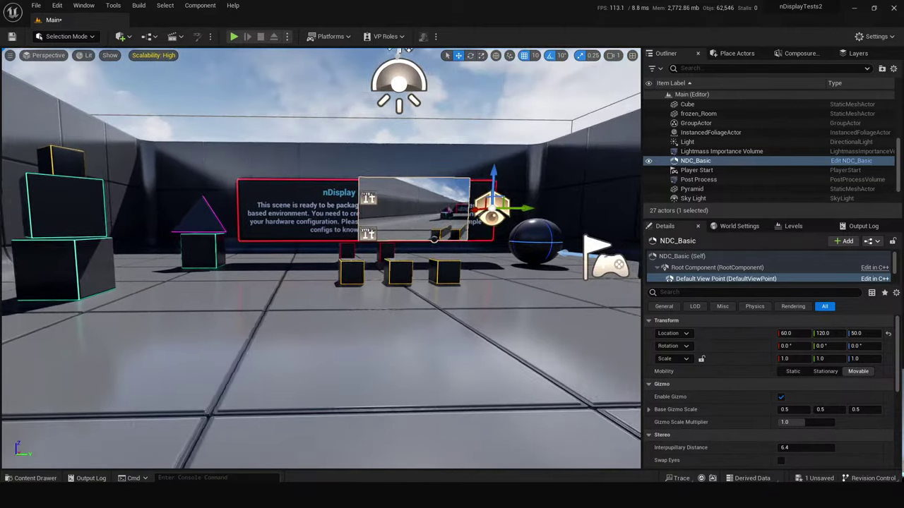
pyautogui.scroll(2, 349, 308)
pyautogui.moveTo(305, 302); pyautogui.dragTo(375, 322, button='right')
# Return the NDC_Basic actor's view point to location -20, 0, 50 and save the level.
pyautogui.moveTo(348, 216); pyautogui.dragTo(391, 265)
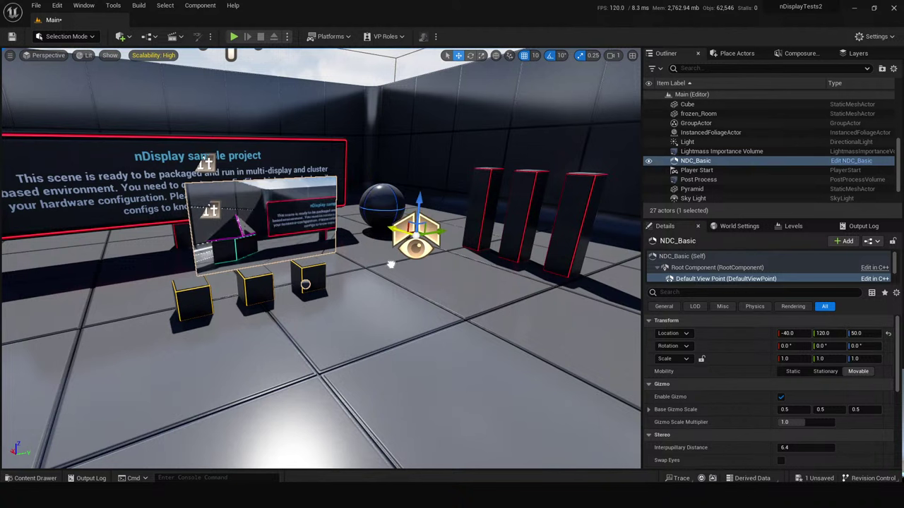
pyautogui.moveTo(423, 233); pyautogui.dragTo(328, 313)
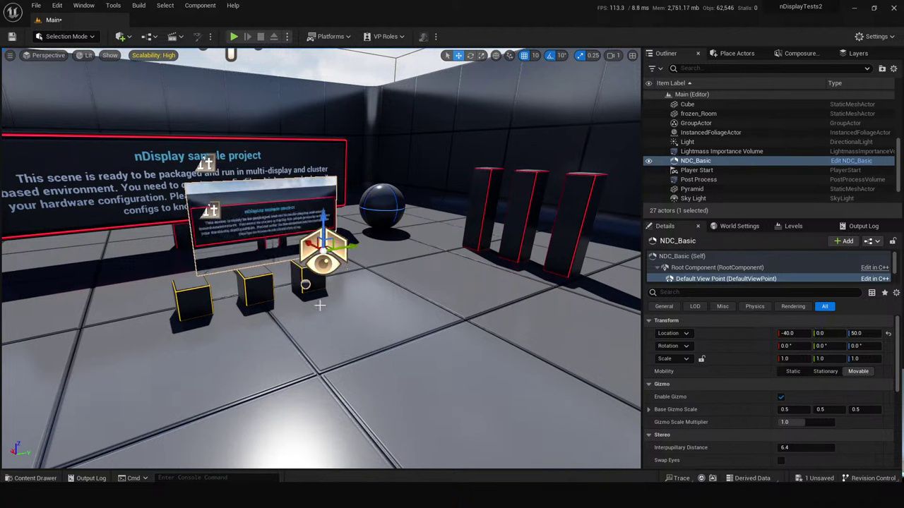
pyautogui.moveTo(311, 243)
pyautogui.mouseDown()
pyautogui.moveTo(330, 255)
pyautogui.moveTo(304, 239)
pyautogui.mouseUp()
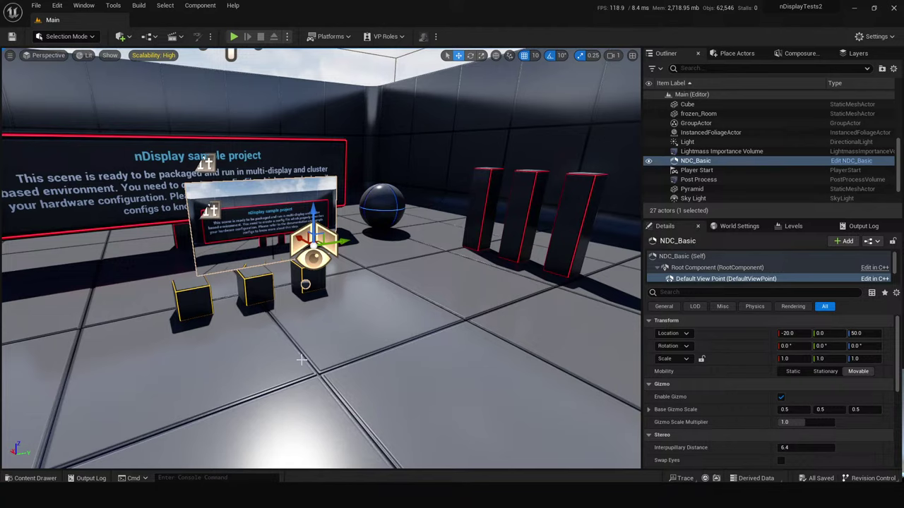
pyautogui.moveTo(327, 371)
pyautogui.mouseDown(button='right')
pyautogui.moveTo(290, 353)
pyautogui.moveTo(327, 371)
pyautogui.mouseUp(button='right')
pyautogui.moveTo(381, 305); pyautogui.dragTo(367, 310, button='right')
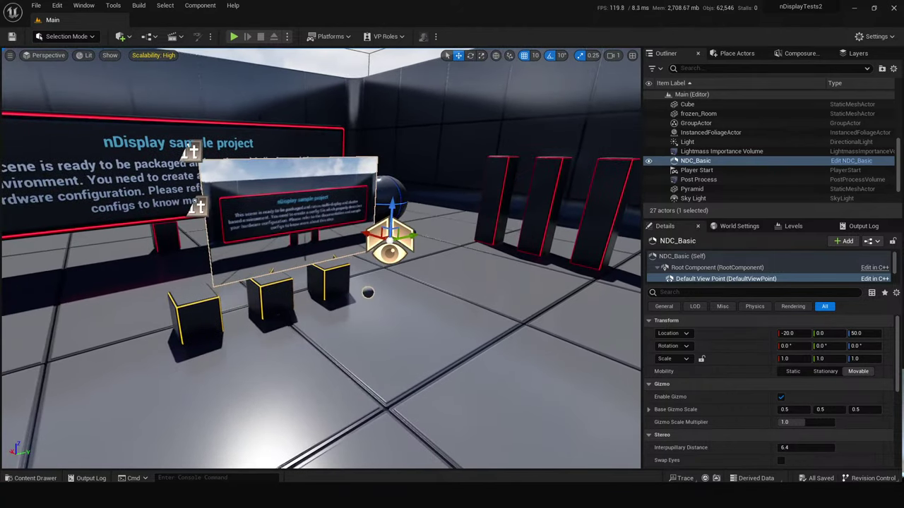
pyautogui.moveTo(394, 175)
pyautogui.mouseDown()
pyautogui.moveTo(393, 192)
pyautogui.moveTo(394, 174)
pyautogui.mouseUp()
pyautogui.hotkey('ctrl', 's')
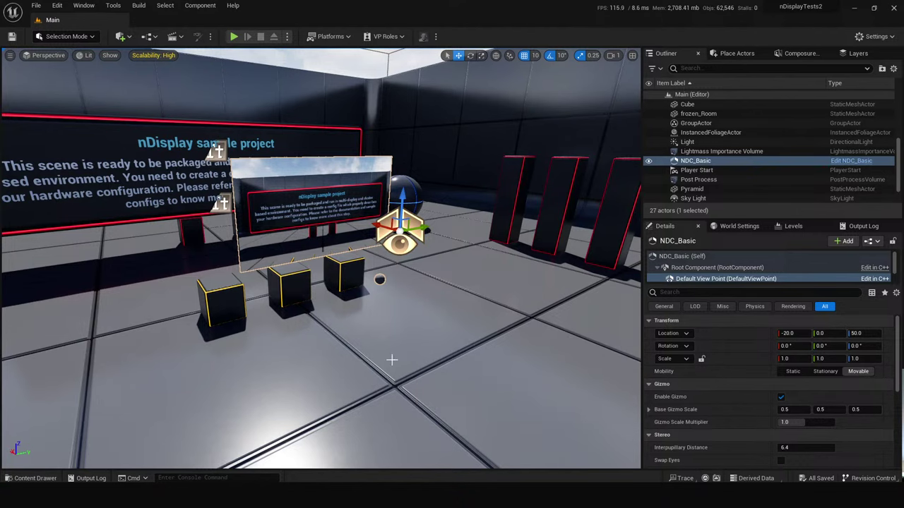
# Open the NDC_WallCurved3x2 config from the ExampleConfigs folder and expand its editor to fill the screen.
pyautogui.moveTo(337, 326); pyautogui.dragTo(374, 346)
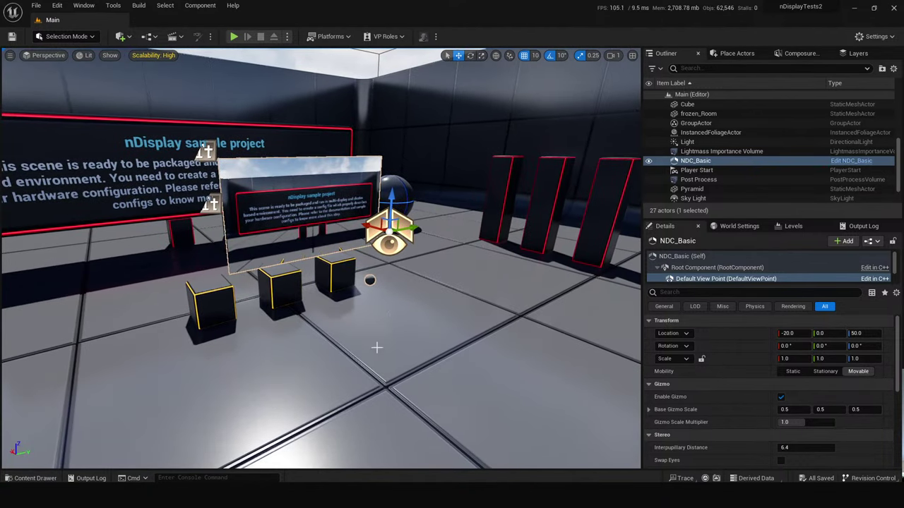
pyautogui.hotkey('ctrl', 'space')
pyautogui.doubleClick(218, 369)
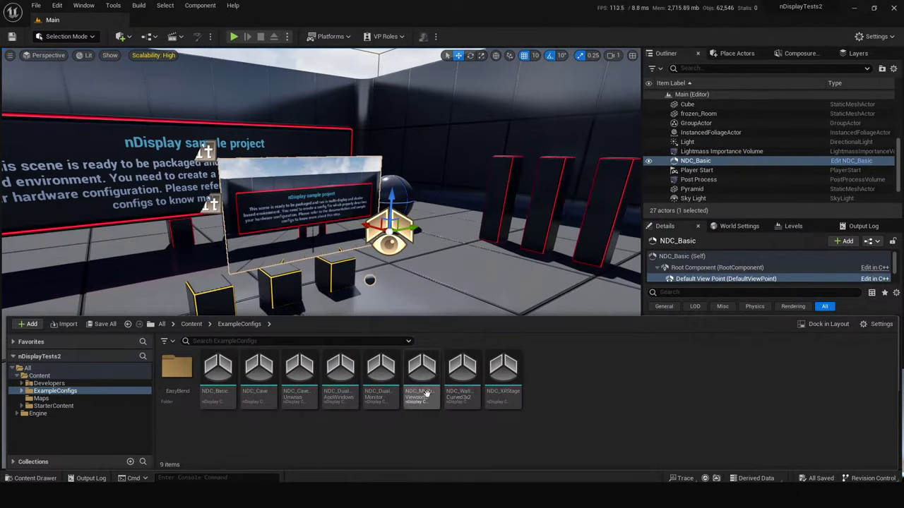
pyautogui.click(463, 378)
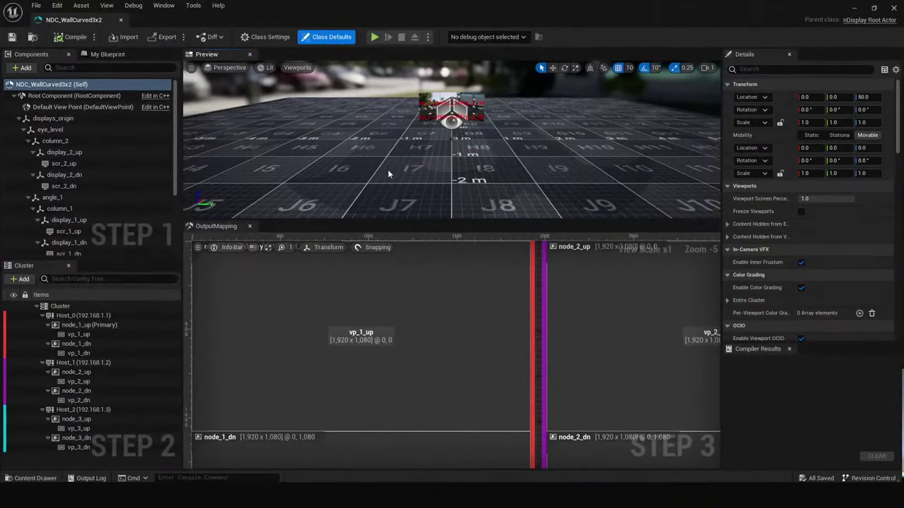
pyautogui.moveTo(381, 154); pyautogui.dragTo(456, 142, button='right')
pyautogui.moveTo(472, 156)
pyautogui.mouseDown()
pyautogui.moveTo(486, 146)
pyautogui.moveTo(472, 139)
pyautogui.mouseUp()
pyautogui.click(487, 139)
# Enlarge the Preview area and examine the curved wall's screens and view point.
pyautogui.moveTo(476, 221); pyautogui.dragTo(471, 336)
pyautogui.moveTo(469, 254)
pyautogui.mouseDown(button='right')
pyautogui.moveTo(460, 252)
pyautogui.moveTo(481, 256)
pyautogui.mouseUp(button='right')
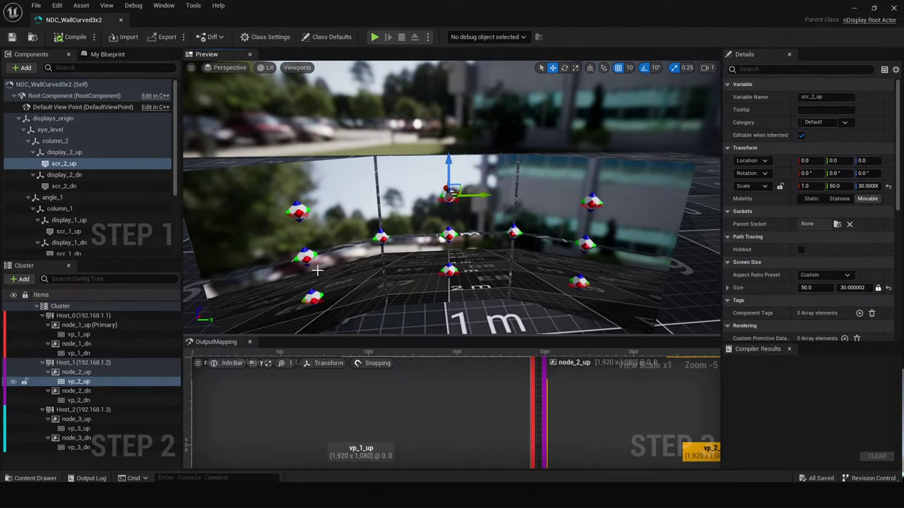
pyautogui.moveTo(531, 249)
pyautogui.mouseDown(button='right')
pyautogui.moveTo(563, 240)
pyautogui.moveTo(528, 234)
pyautogui.mouseUp(button='right')
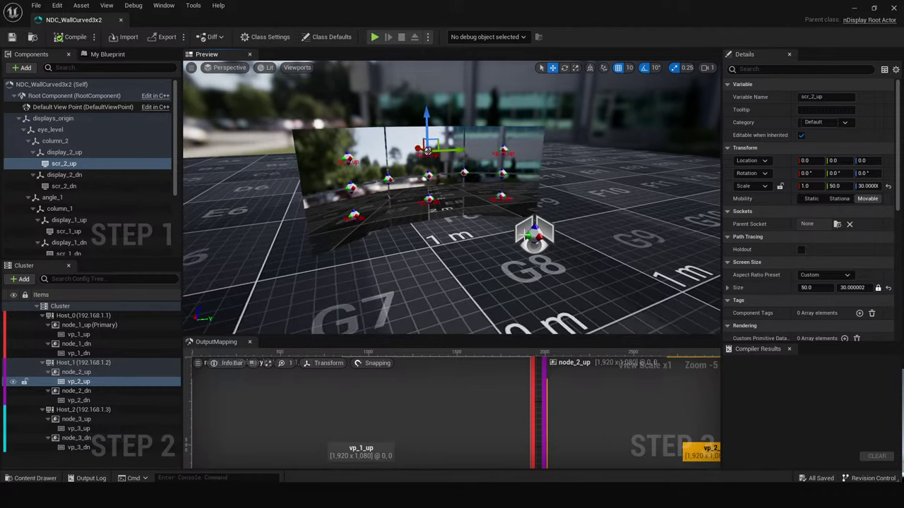
# Open the NDC_Cave config from the ExampleConfigs folder and inspect its front, side, ceiling and floor screens.
pyautogui.hotkey('ctrl', 'space')
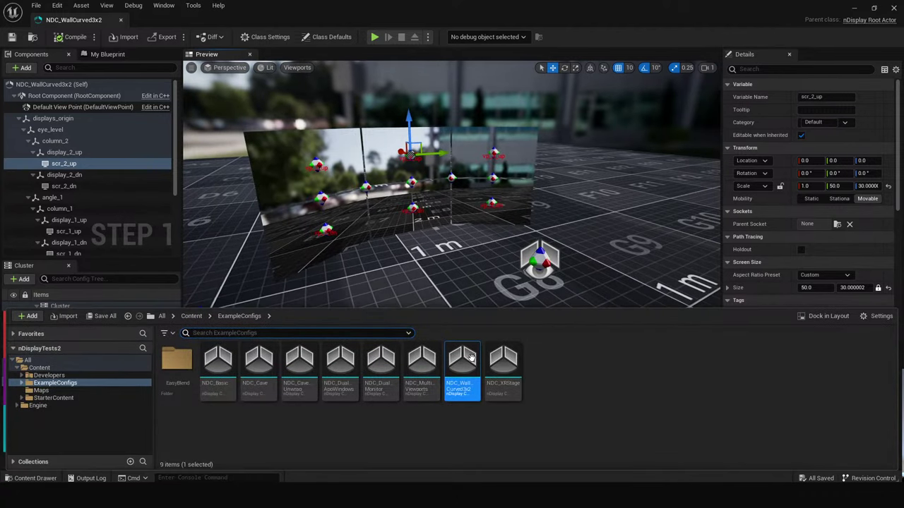
pyautogui.moveTo(421, 368)
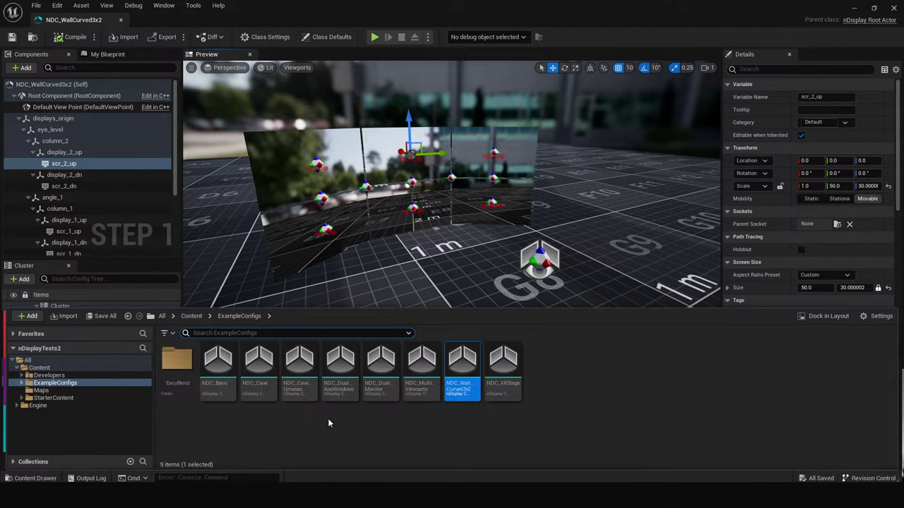
pyautogui.doubleClick(262, 365)
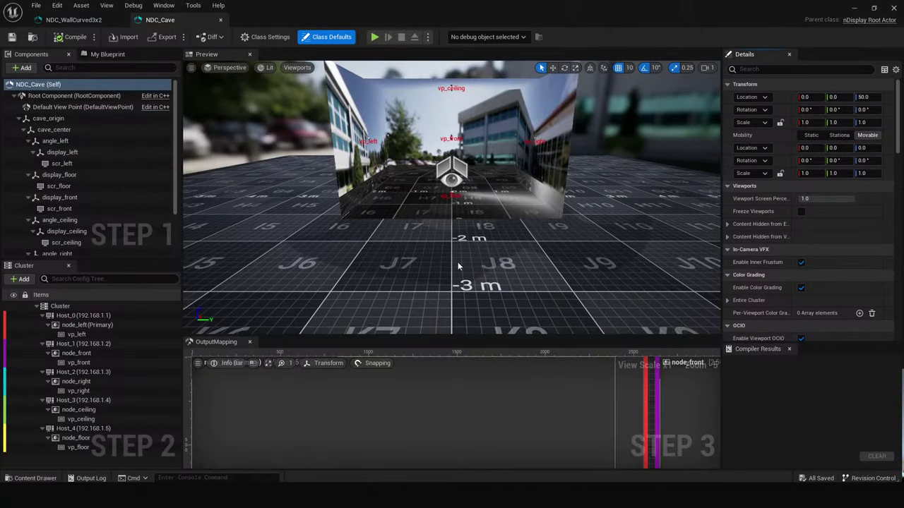
pyautogui.moveTo(404, 286); pyautogui.dragTo(444, 273, button='right')
pyautogui.moveTo(278, 175); pyautogui.dragTo(325, 170, button='right')
pyautogui.click(480, 127)
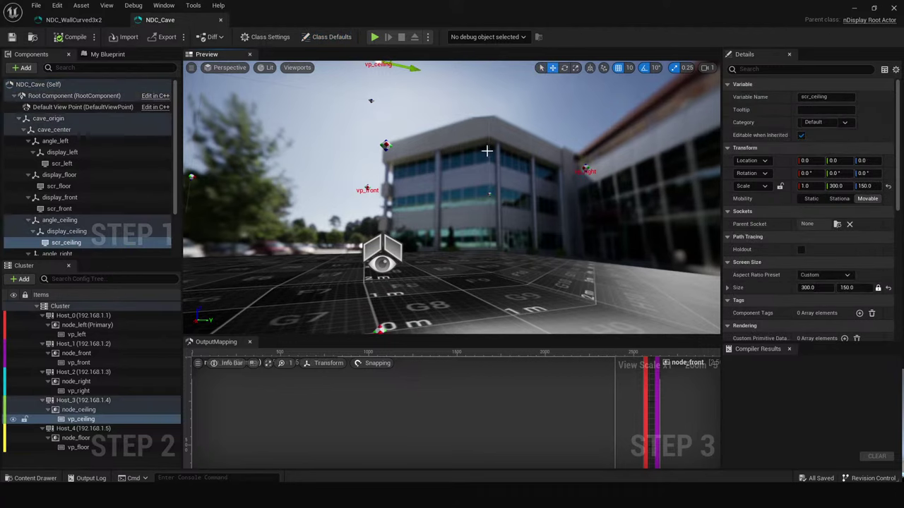
pyautogui.moveTo(480, 127); pyautogui.dragTo(452, 141, button='right')
pyautogui.moveTo(422, 244)
pyautogui.mouseDown(button='right')
pyautogui.moveTo(418, 204)
pyautogui.moveTo(429, 216)
pyautogui.moveTo(421, 245)
pyautogui.mouseUp(button='right')
pyautogui.keyDown('alt'); pyautogui.moveTo(509, 244); pyautogui.dragTo(396, 251); pyautogui.keyUp('alt')
# Select the cave's Default View Point and move it back out of the cave to about -260, -20, 110.
pyautogui.click(399, 229)
pyautogui.press('f')
pyautogui.scroll(-5, 444, 250)
pyautogui.moveTo(507, 180); pyautogui.dragTo(442, 145)
pyautogui.moveTo(417, 202); pyautogui.dragTo(469, 247, button='right')
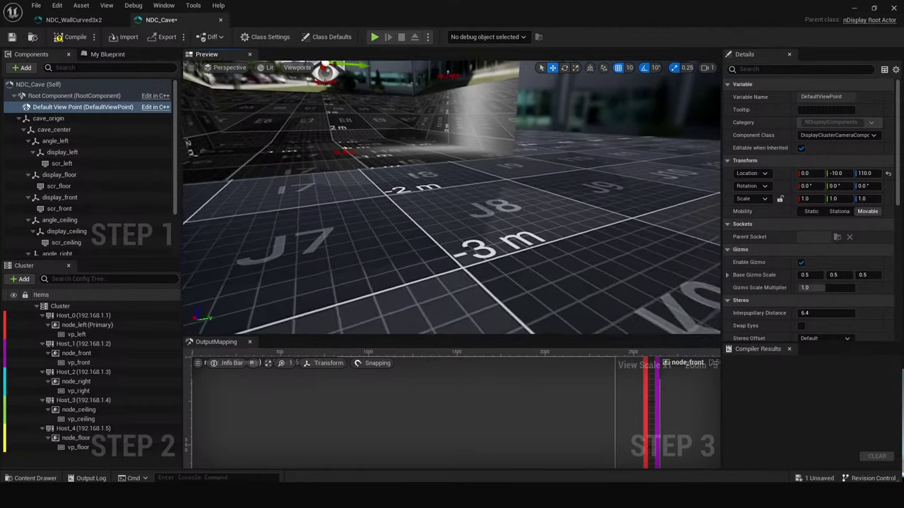
pyautogui.keyDown('alt'); pyautogui.moveTo(452, 183); pyautogui.dragTo(446, 186); pyautogui.keyUp('alt')
pyautogui.moveTo(410, 141); pyautogui.dragTo(544, 232)
pyautogui.moveTo(646, 204); pyautogui.dragTo(500, 226)
pyautogui.scroll(-3, 452, 233)
pyautogui.moveTo(413, 234); pyautogui.dragTo(448, 246)
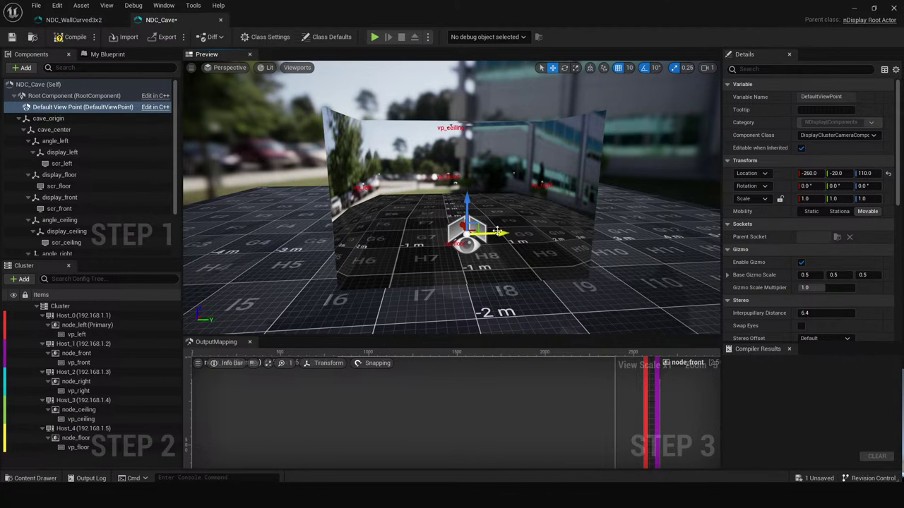
# Undo the last view point moves, compile the NDC_Cave config and save it.
pyautogui.hotkey('ctrl', 'z')
pyautogui.hotkey('ctrl', 'z')
pyautogui.hotkey('ctrl', 'z')
pyautogui.keyDown('alt'); pyautogui.moveTo(484, 255); pyautogui.dragTo(544, 253); pyautogui.keyUp('alt')
pyautogui.click(69, 37)
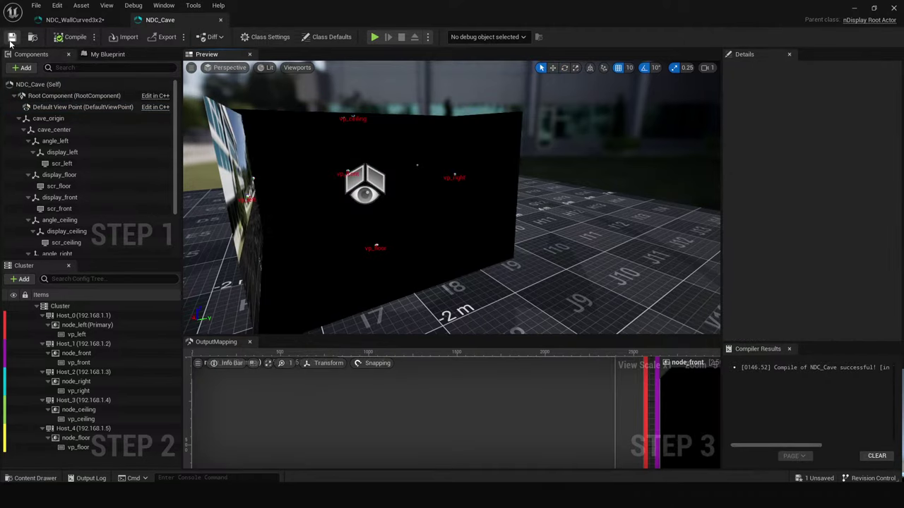
# Select the cave's Default View Point again and move it to about -40, -10, 110.
pyautogui.click(358, 168)
pyautogui.press('w')
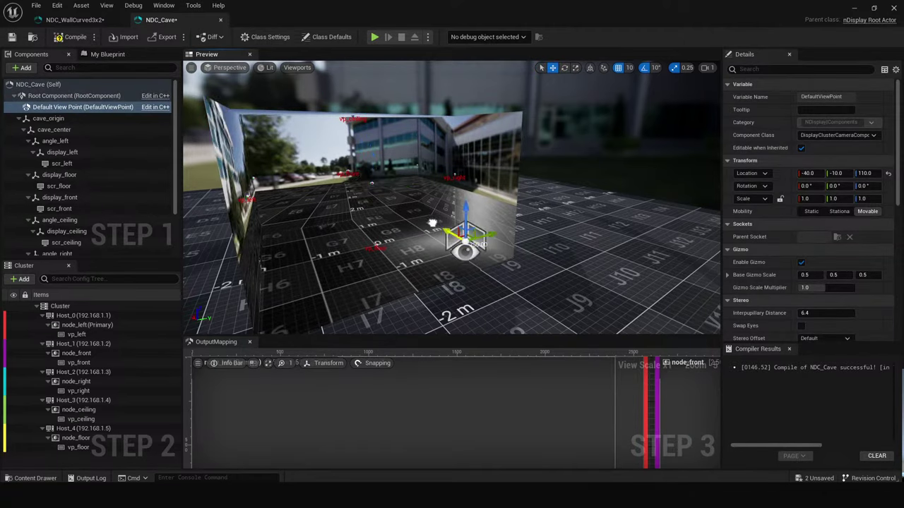
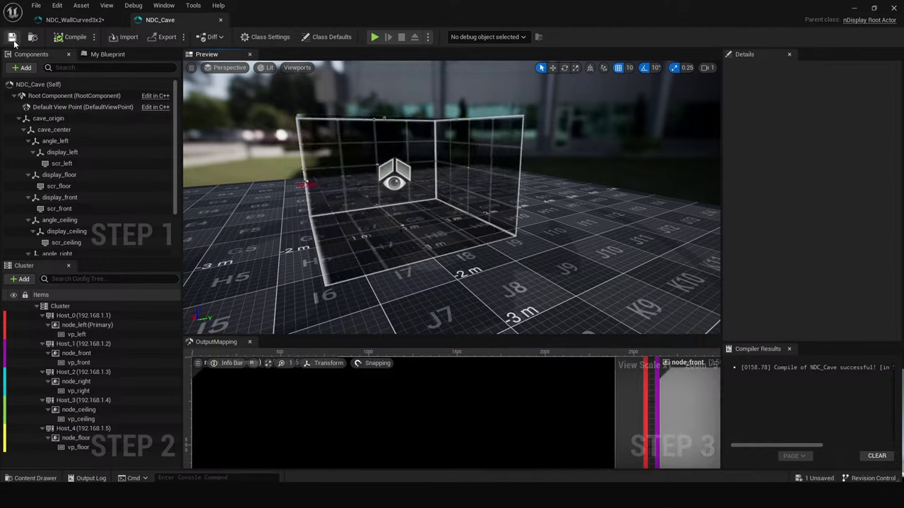
# Enlarge the NDC_Cave output mapping area and look over the outputs of all its hosts.
pyautogui.moveTo(452, 198); pyautogui.dragTo(406, 197, button='right')
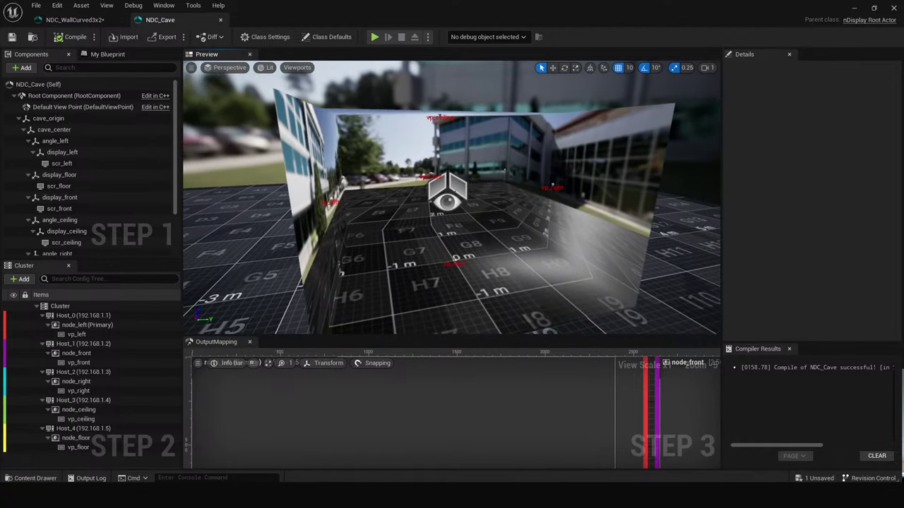
pyautogui.moveTo(509, 259); pyautogui.dragTo(492, 281, button='right')
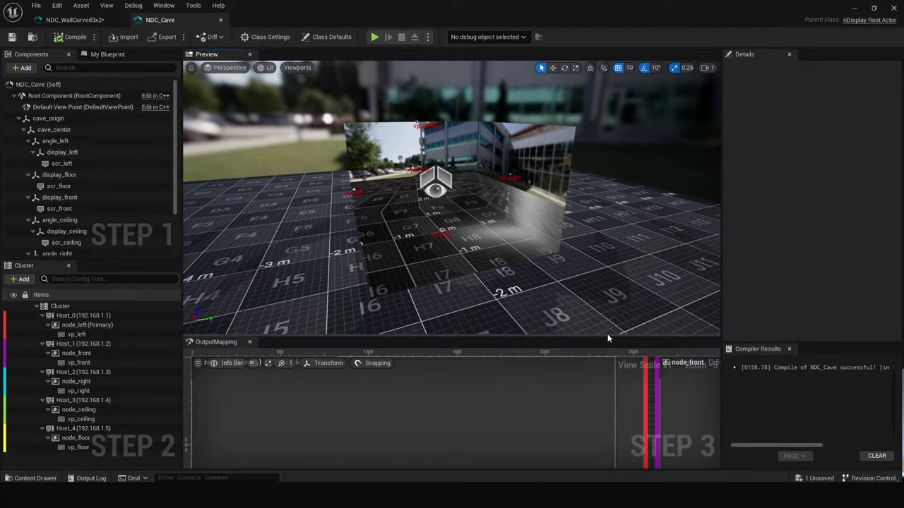
pyautogui.moveTo(606, 338); pyautogui.dragTo(603, 251)
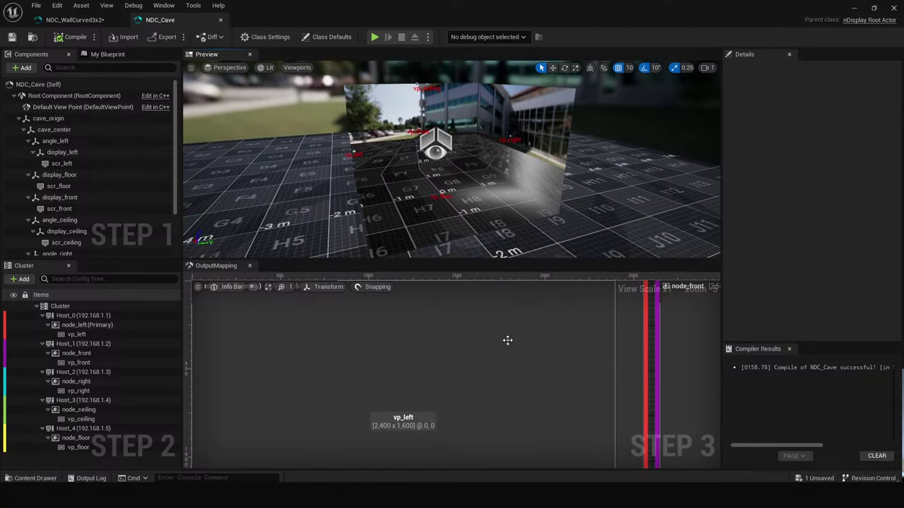
pyautogui.scroll(-6, 476, 360)
pyautogui.moveTo(426, 383); pyautogui.dragTo(410, 377, button='right')
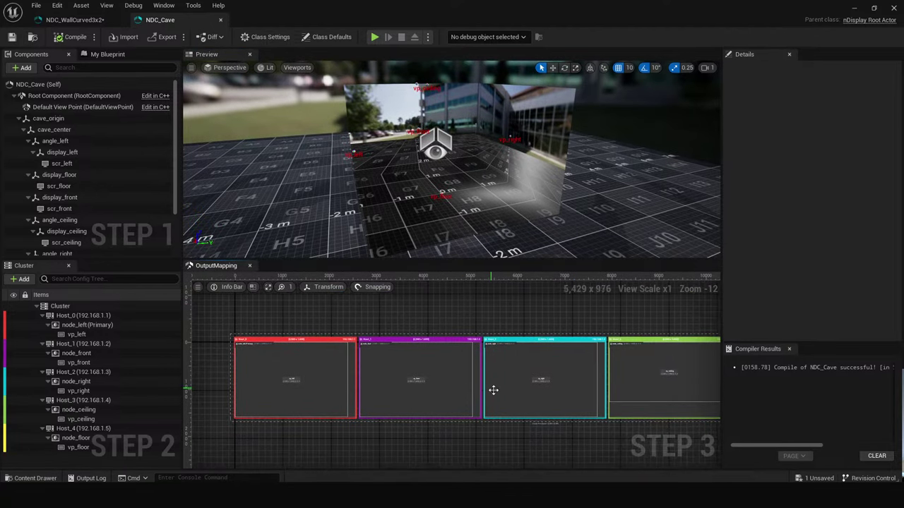
pyautogui.moveTo(493, 391); pyautogui.dragTo(431, 372, button='right')
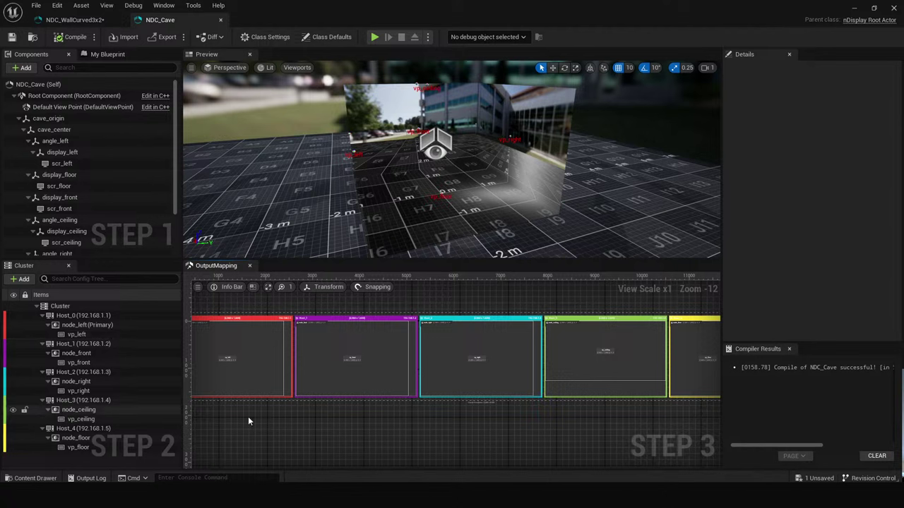
pyautogui.moveTo(382, 363); pyautogui.dragTo(457, 374, button='right')
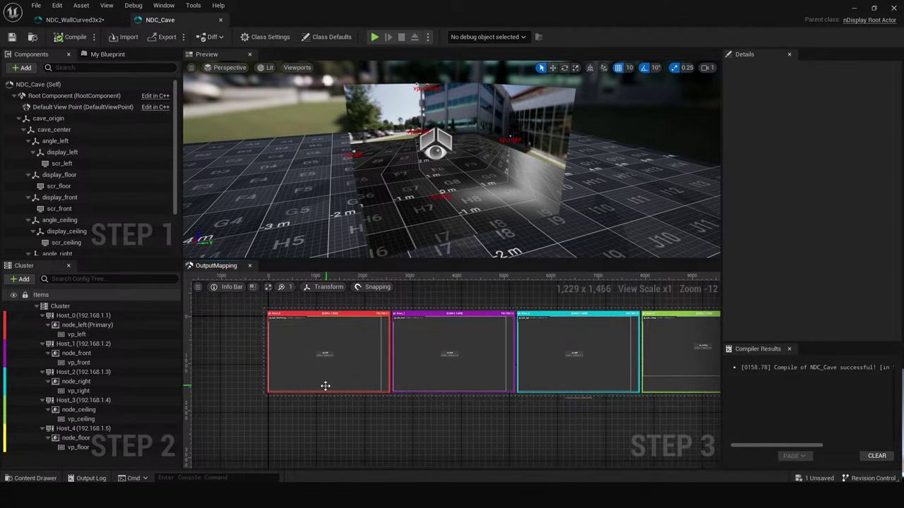
# Examine the outputs of node_left, Host_1, Host_2 and Host_3 one after another in the cave's output mapping.
pyautogui.scroll(2, 332, 366)
pyautogui.click(365, 307)
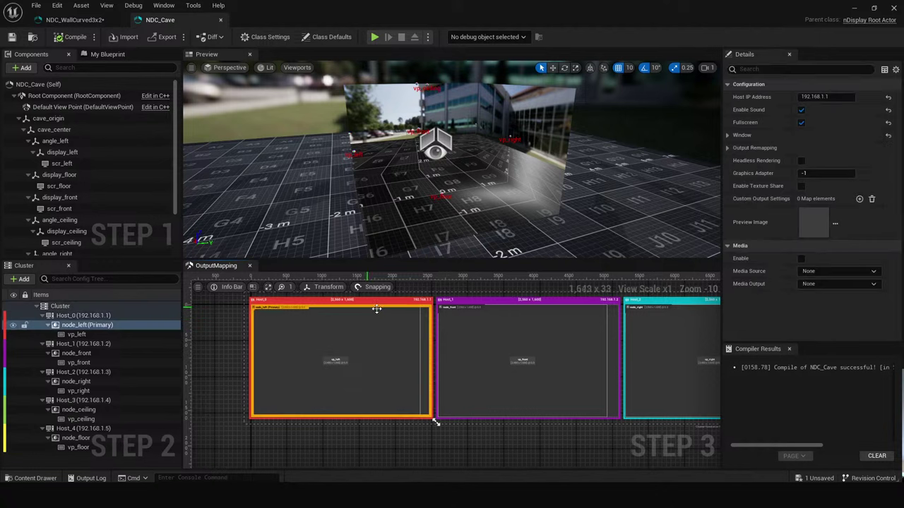
pyautogui.click(509, 339)
pyautogui.moveTo(508, 339); pyautogui.dragTo(503, 355, button='right')
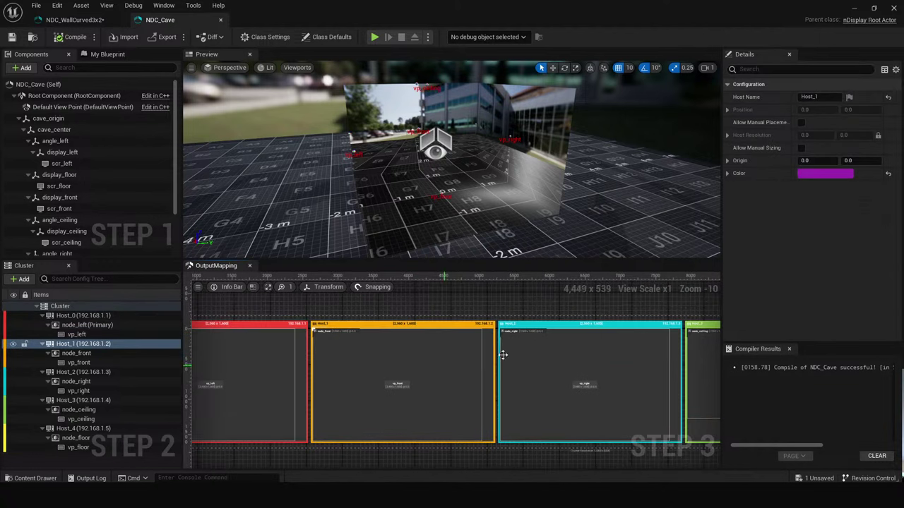
pyautogui.click(572, 327)
pyautogui.moveTo(595, 366); pyautogui.dragTo(486, 360, button='right')
pyautogui.click(639, 326)
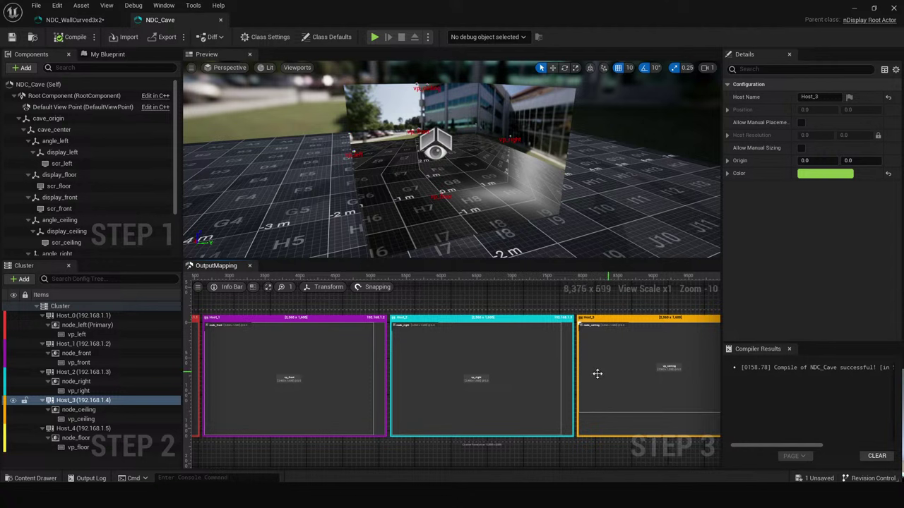
pyautogui.moveTo(409, 400); pyautogui.dragTo(466, 390, button='right')
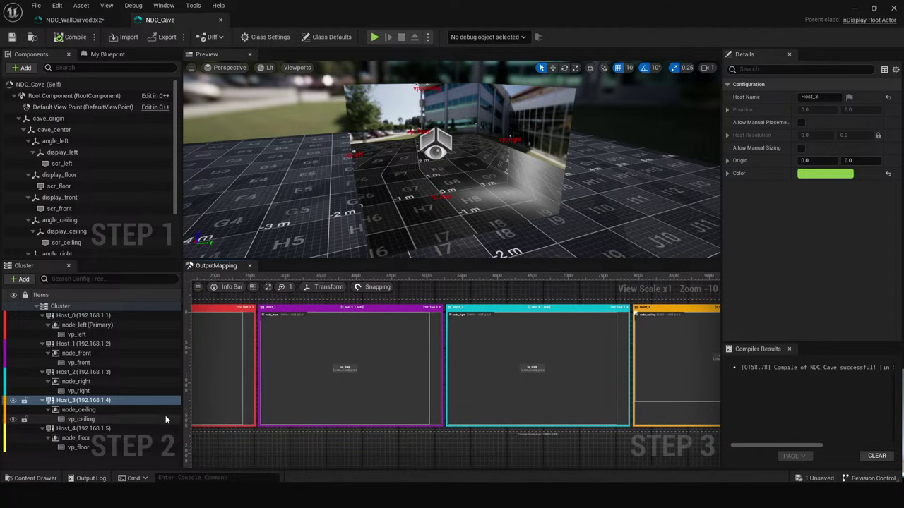
# Examine Host_1 with its vp_front viewport, the cave's floor screen, and the Host_2 and Host_3 outputs beside them.
pyautogui.click(93, 343)
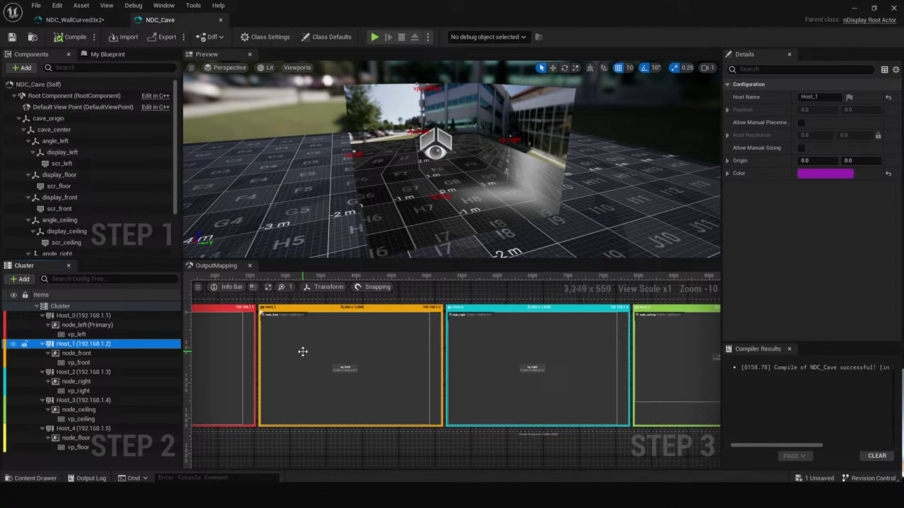
pyautogui.click(324, 370)
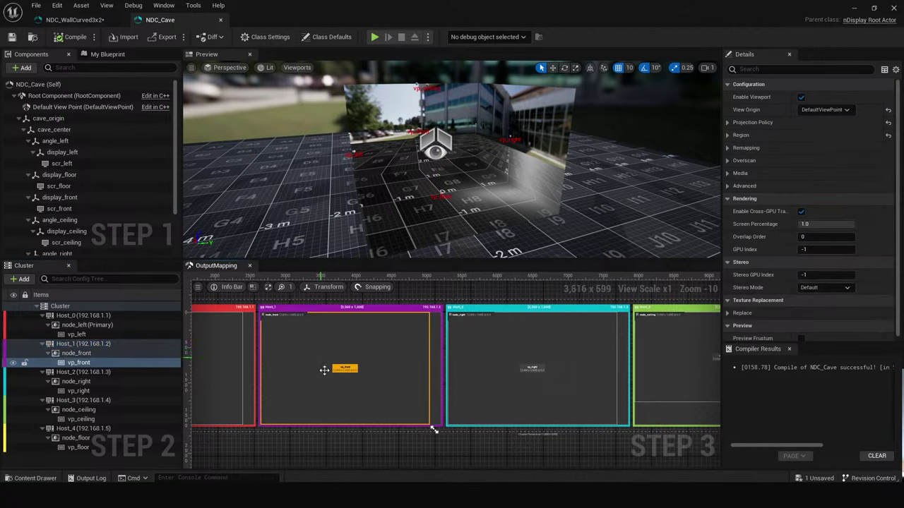
pyautogui.click(520, 135)
pyautogui.click(432, 428)
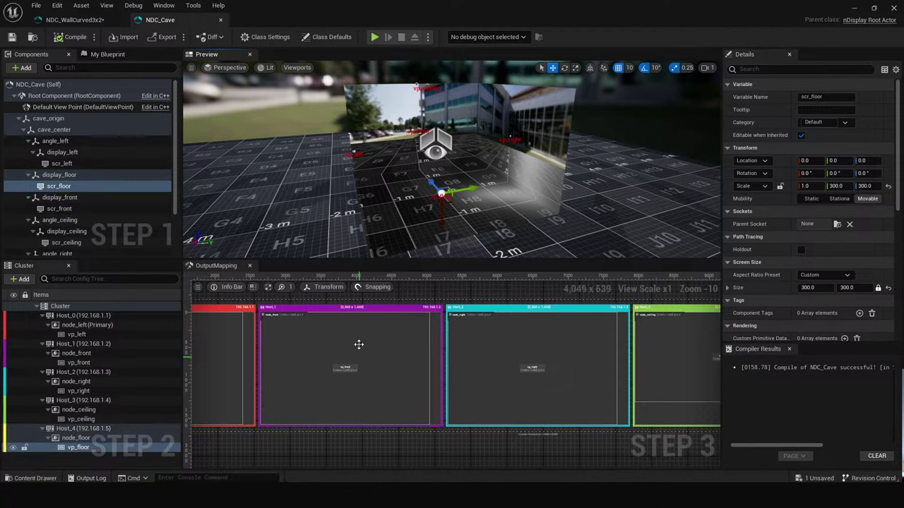
pyautogui.click(355, 309)
pyautogui.click(542, 312)
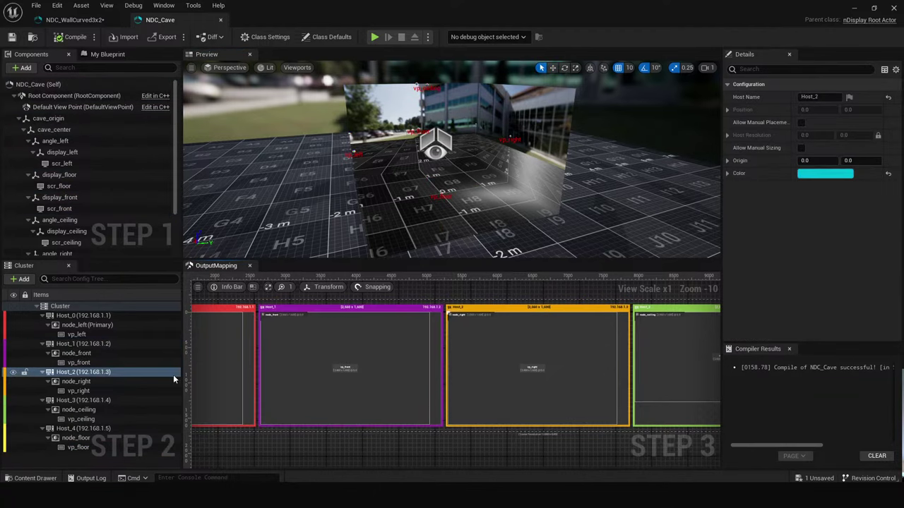
pyautogui.click(662, 308)
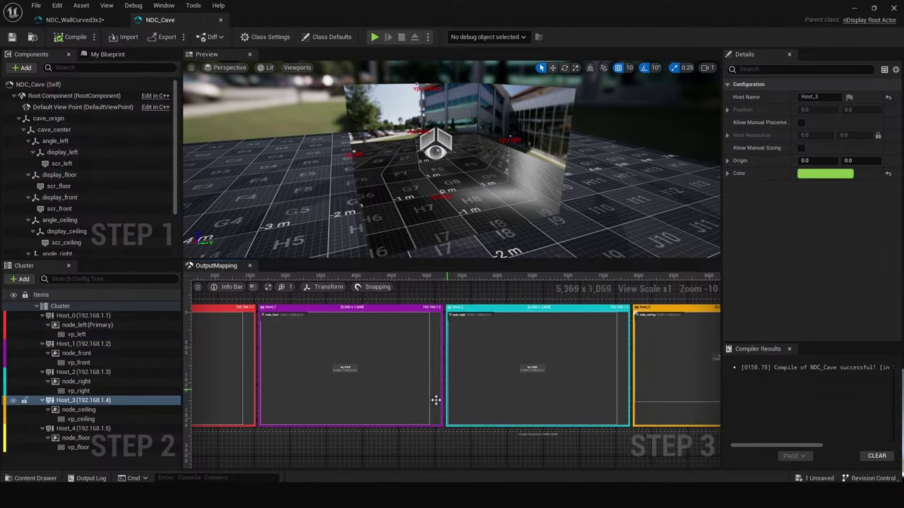
pyautogui.scroll(-2, 488, 377)
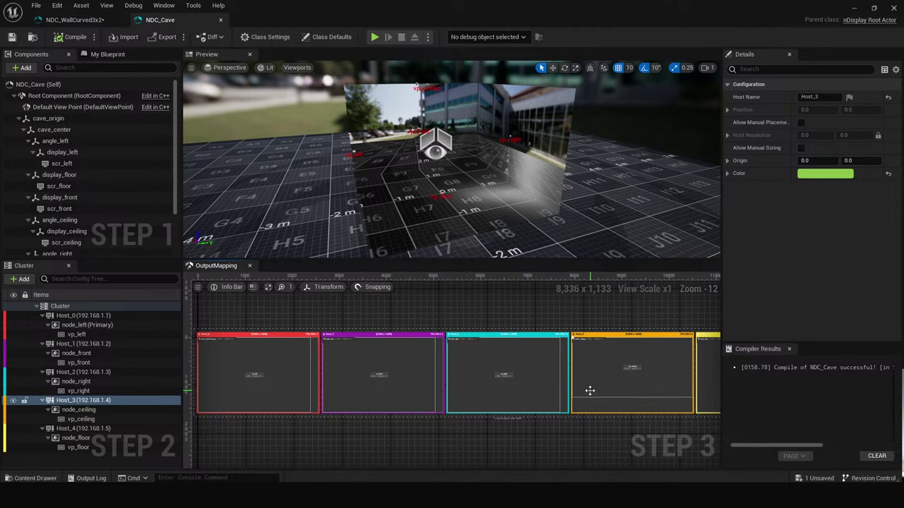
pyautogui.moveTo(589, 389); pyautogui.dragTo(501, 394, button='right')
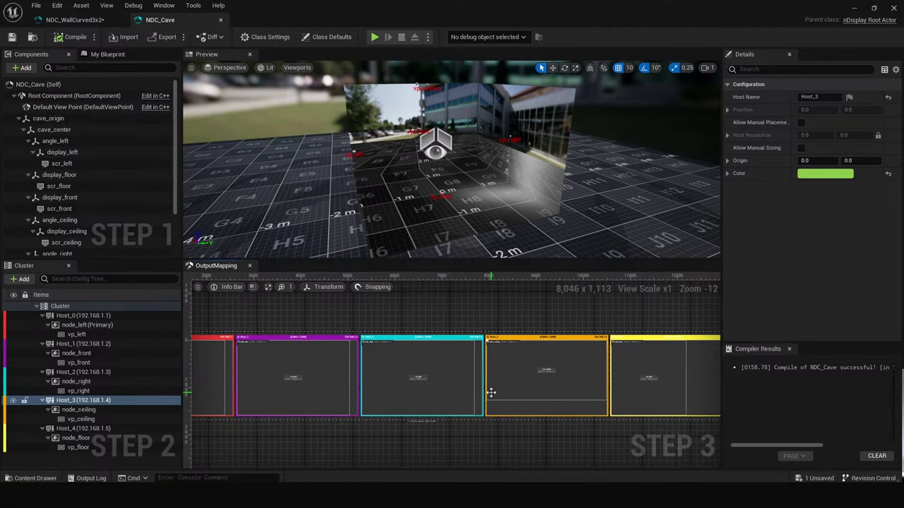
# Compile and save the NDC_WallCurved3x2 config and return to the NDC_Cave config.
pyautogui.click(82, 19)
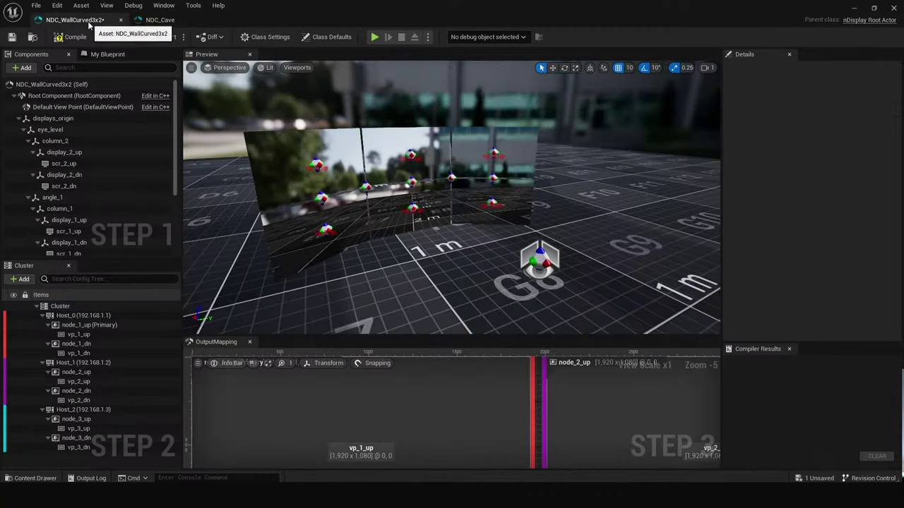
pyautogui.click(65, 39)
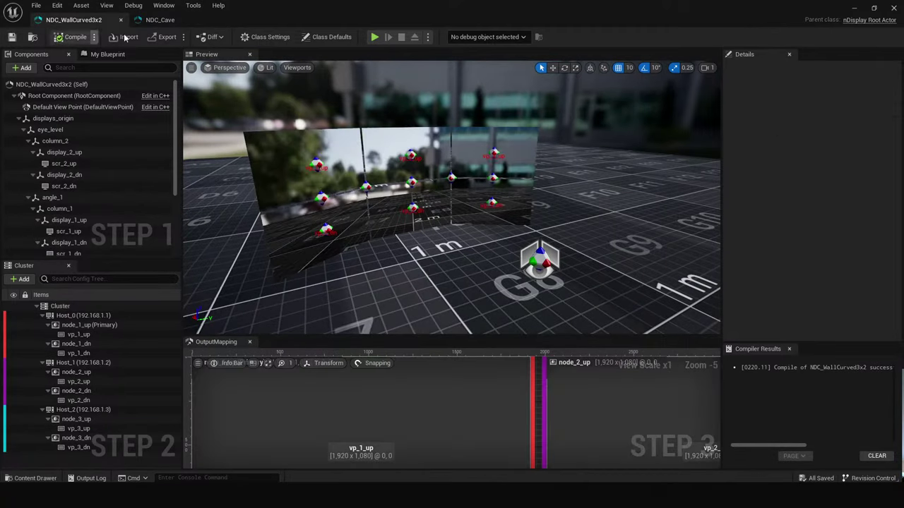
pyautogui.click(166, 20)
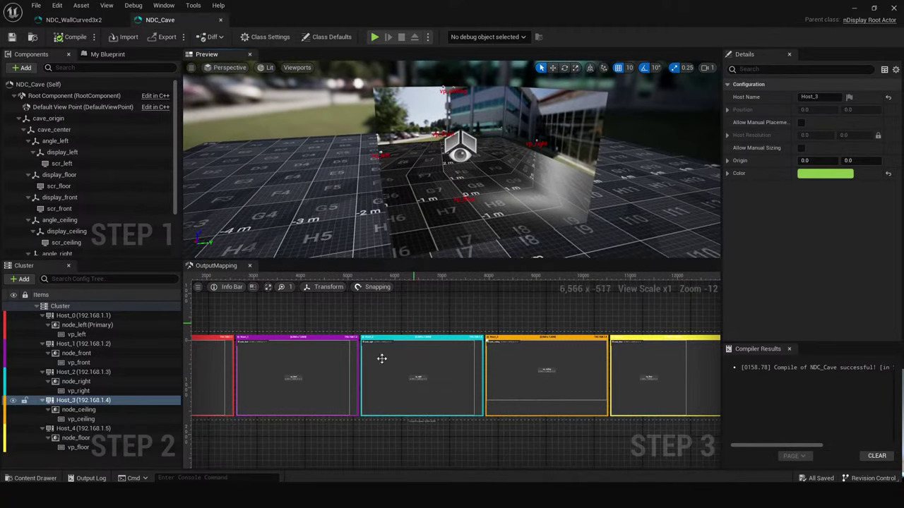
# Examine Host_2's output and the resolution and settings of its vp_right viewport in the cave's output mapping.
pyautogui.click(380, 341)
pyautogui.click(428, 338)
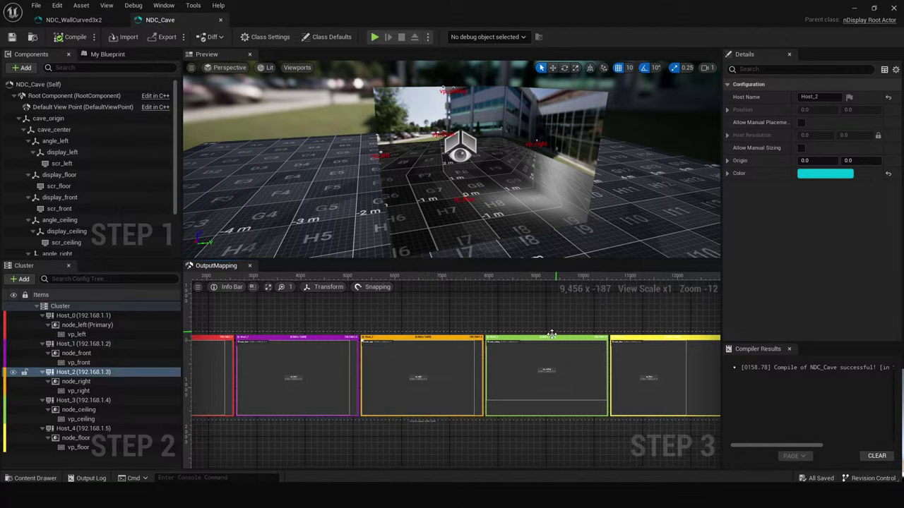
pyautogui.scroll(8, 428, 389)
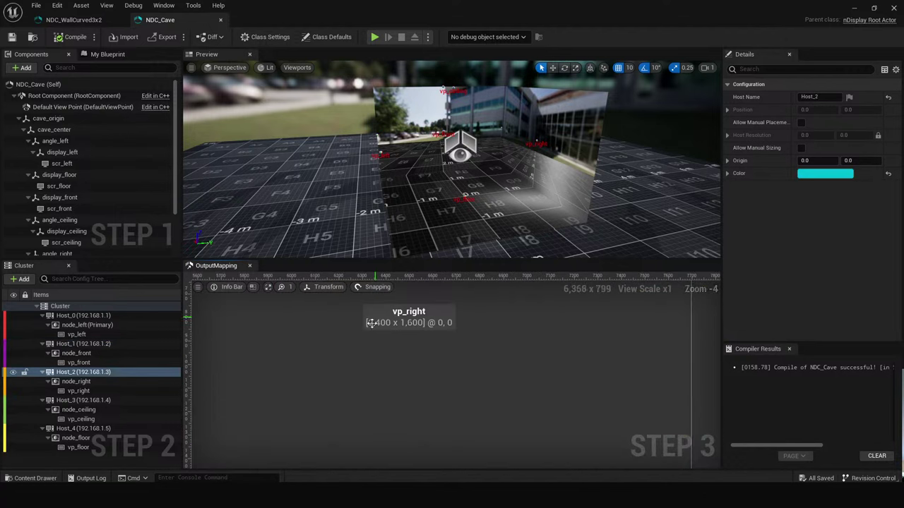
pyautogui.moveTo(435, 331); pyautogui.dragTo(446, 380, button='right')
pyautogui.scroll(-3, 474, 365)
pyautogui.scroll(3, 446, 380)
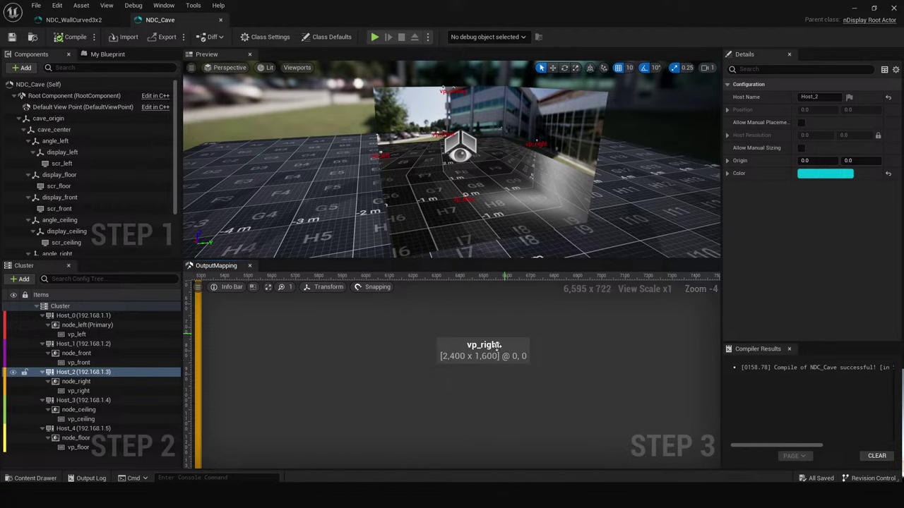
pyautogui.moveTo(577, 356); pyautogui.dragTo(545, 382, button='right')
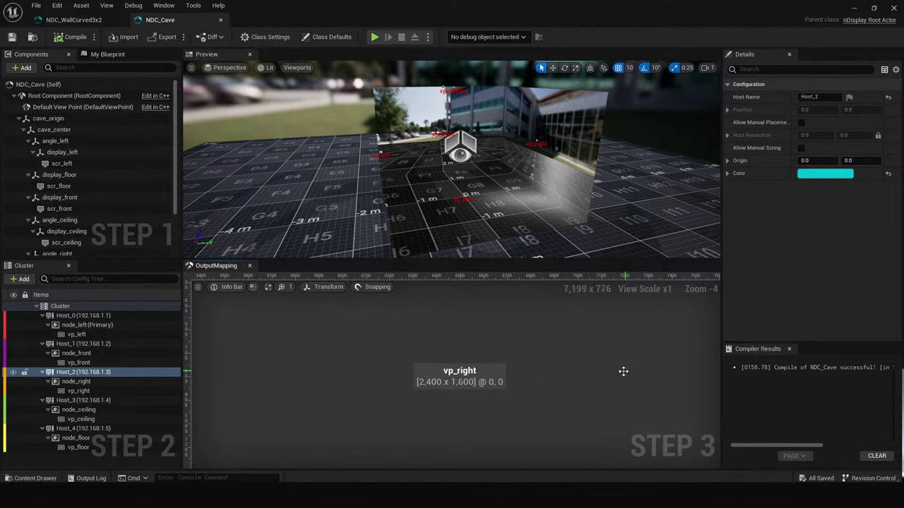
pyautogui.scroll(-2, 575, 367)
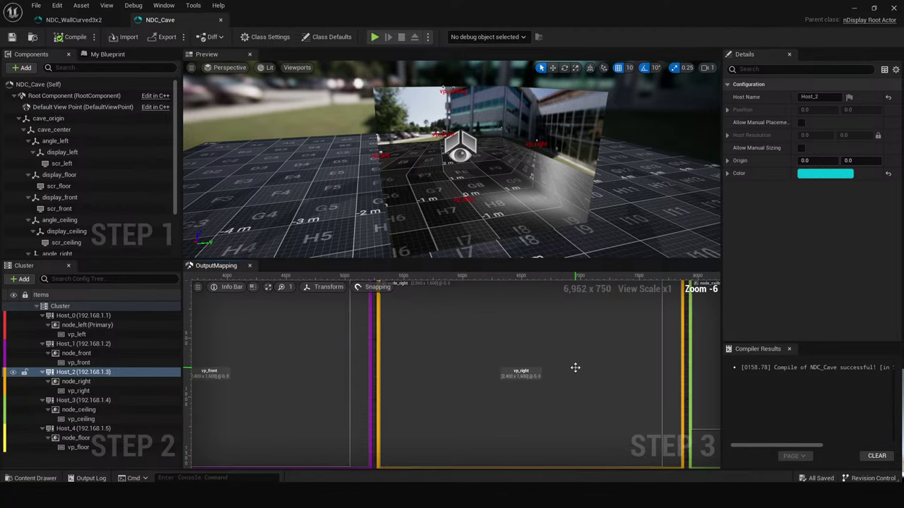
pyautogui.click(538, 385)
pyautogui.scroll(-6, 557, 385)
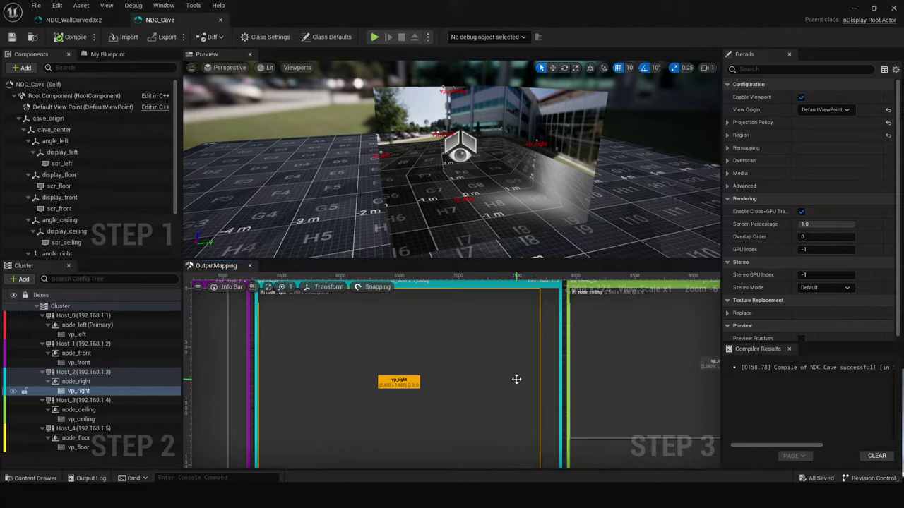
pyautogui.moveTo(569, 398); pyautogui.dragTo(523, 380, button='right')
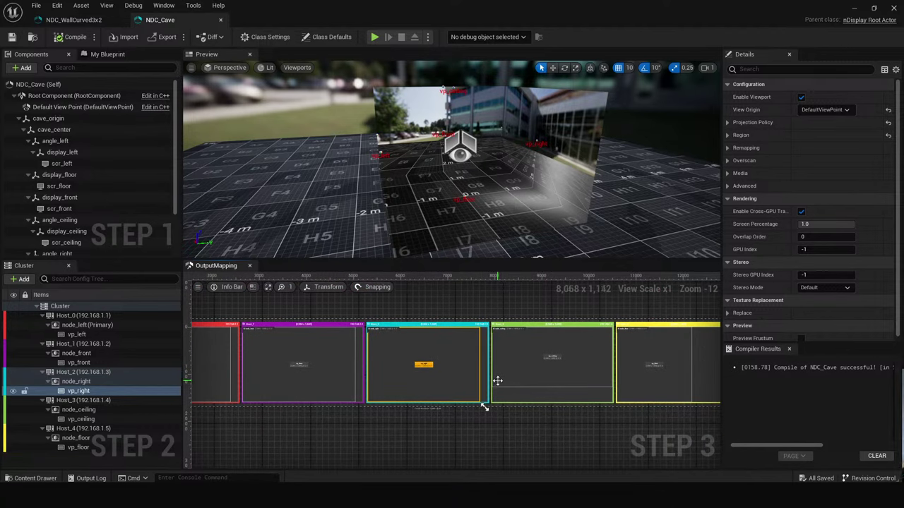
# Save the NDC_Cave config and close the open config editors to get back to the Main level.
pyautogui.moveTo(511, 181); pyautogui.dragTo(516, 200, button='right')
pyautogui.hotkey('ctrl', 's')
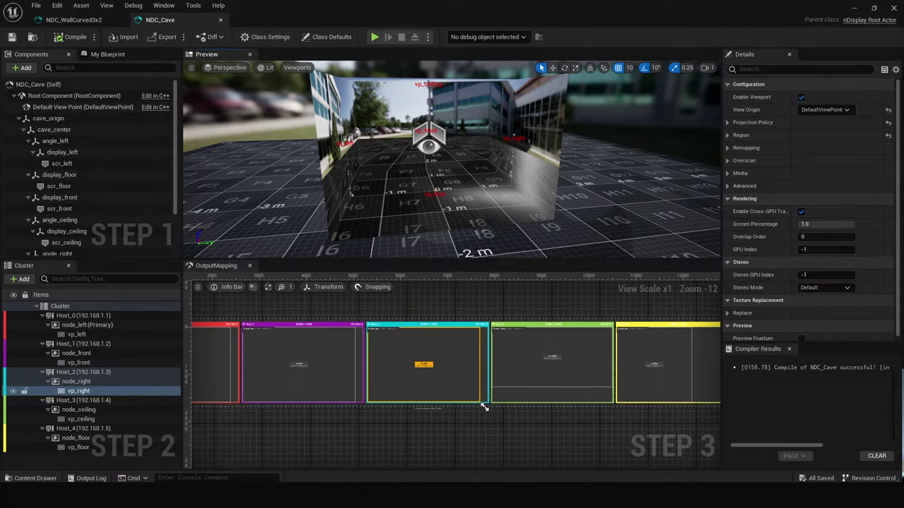
pyautogui.click(74, 20)
pyautogui.click(185, 23)
pyautogui.click(221, 20)
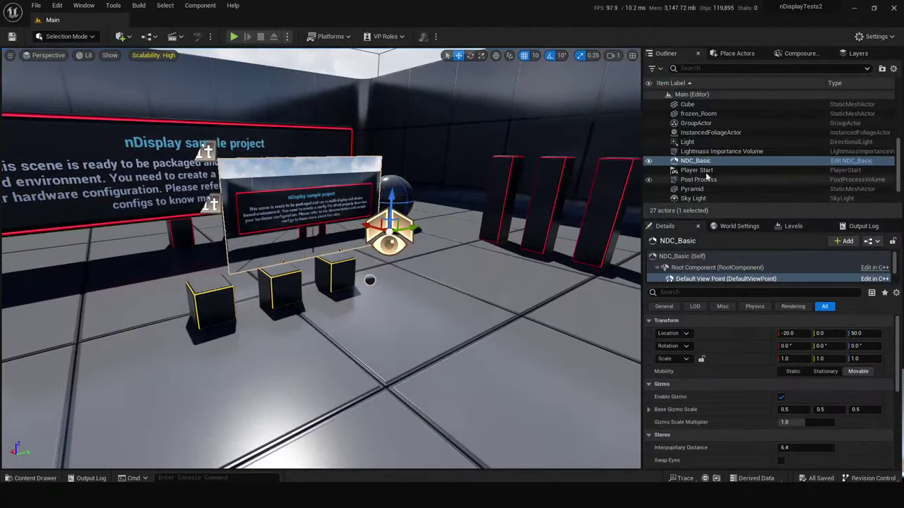
# Create a new nDisplay config in the ExampleConfigs folder, using Create New Config as its starting point.
pyautogui.moveTo(420, 313); pyautogui.dragTo(409, 329)
pyautogui.hotkey('ctrl', 'space')
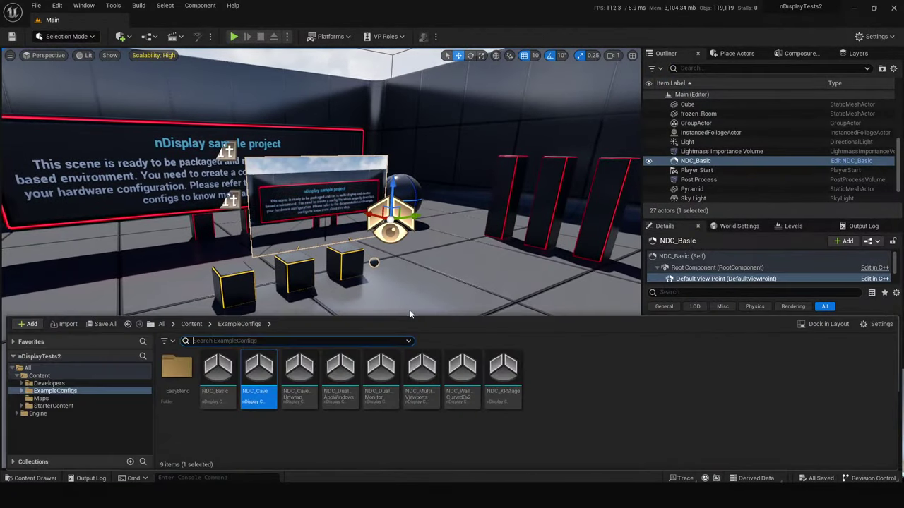
pyautogui.click(590, 407)
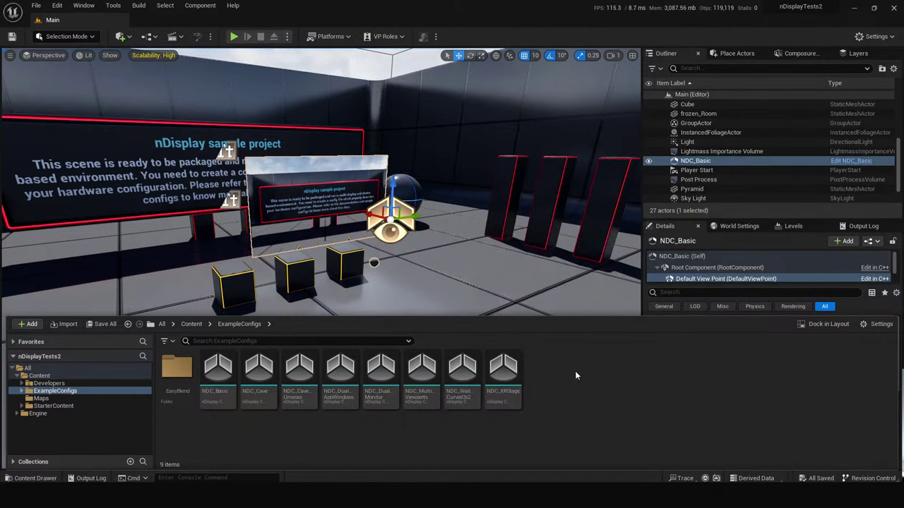
pyautogui.rightClick(550, 383)
pyautogui.moveTo(632, 393)
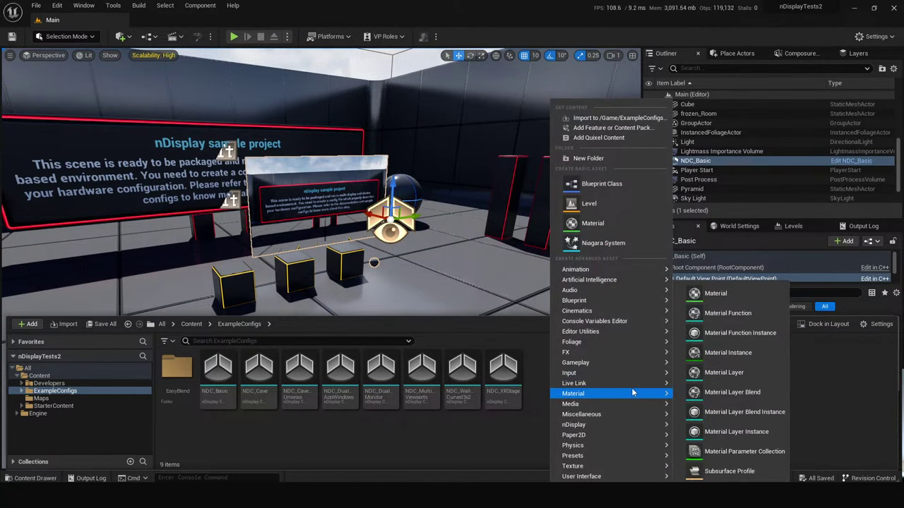
pyautogui.moveTo(608, 372)
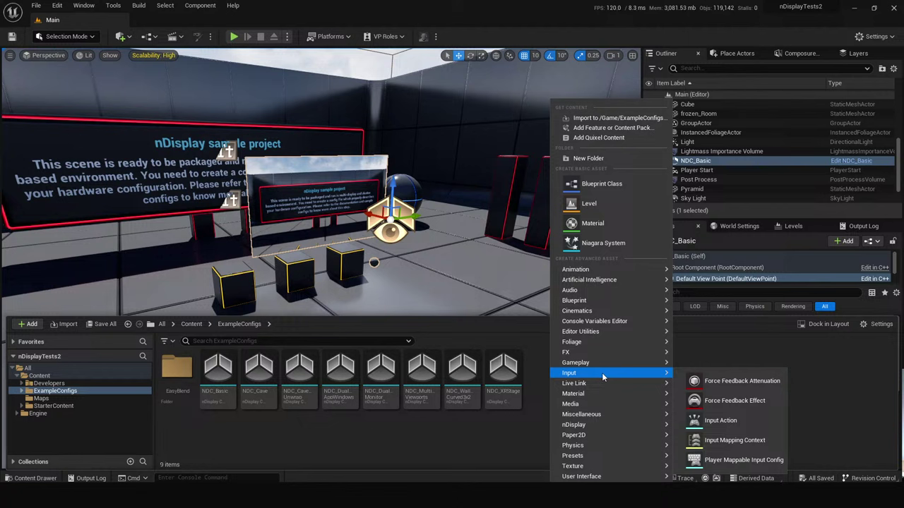
pyautogui.moveTo(601, 424)
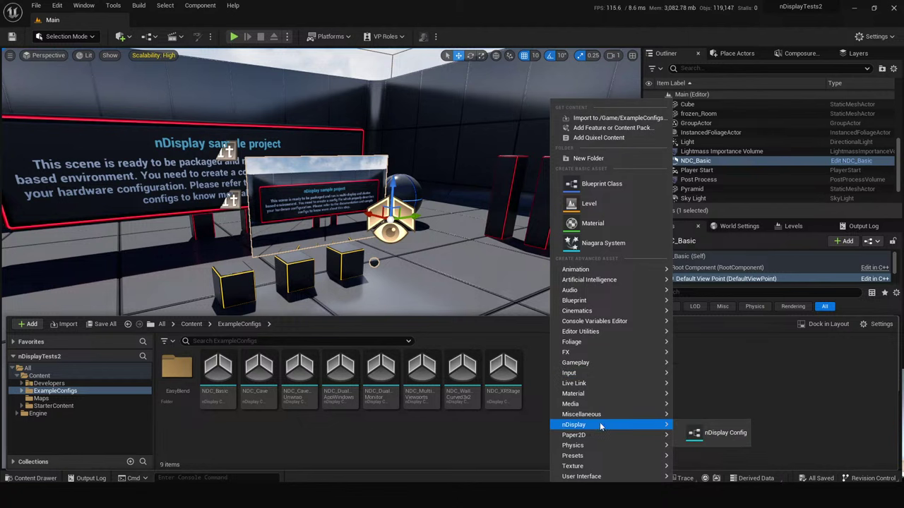
pyautogui.click(721, 434)
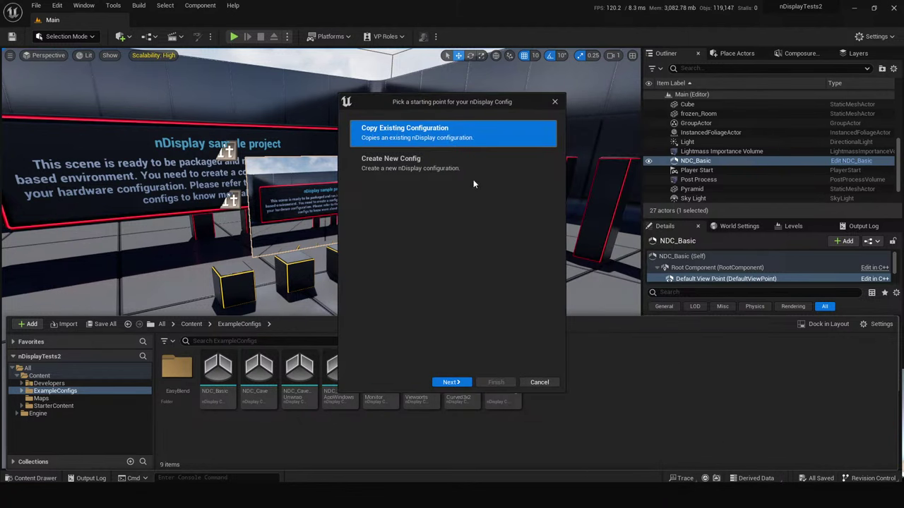
pyautogui.click(438, 168)
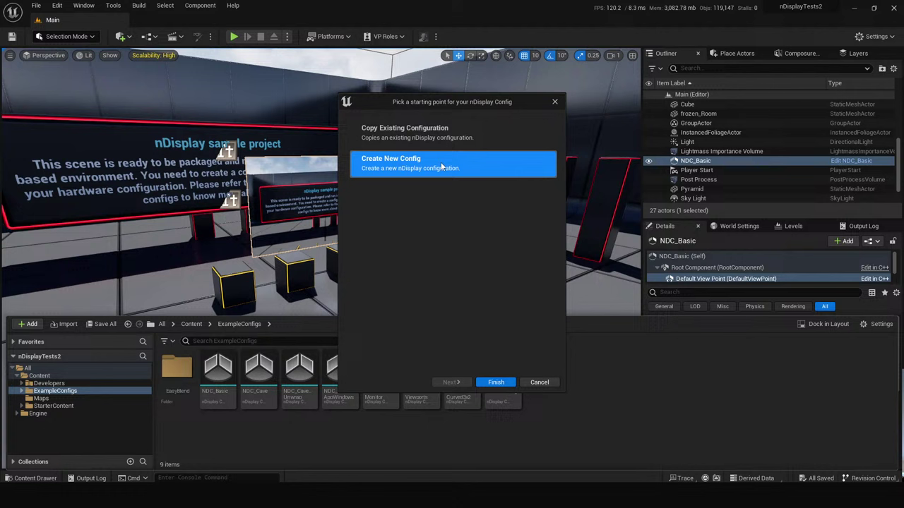
pyautogui.click(512, 381)
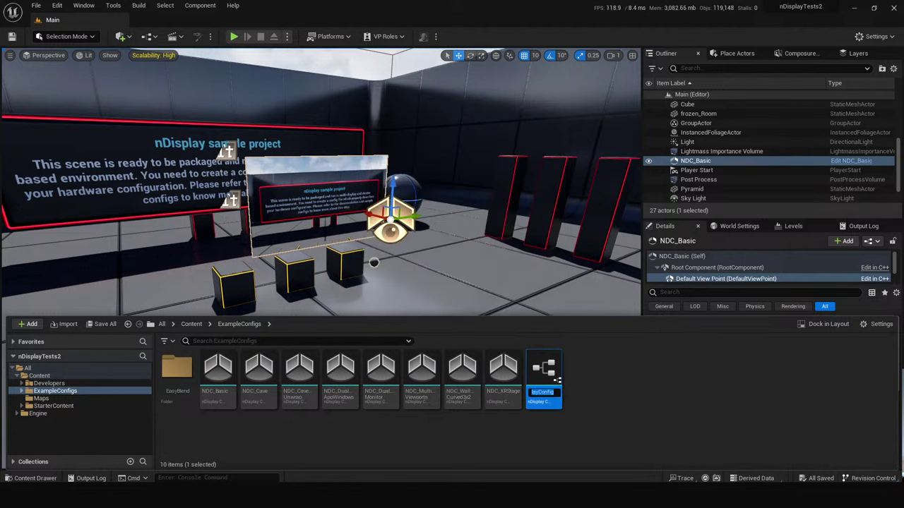
# Name the new config NDC_LargeScreen and open it for editing.
pyautogui.write('NDC_')
pyautogui.press('Return')
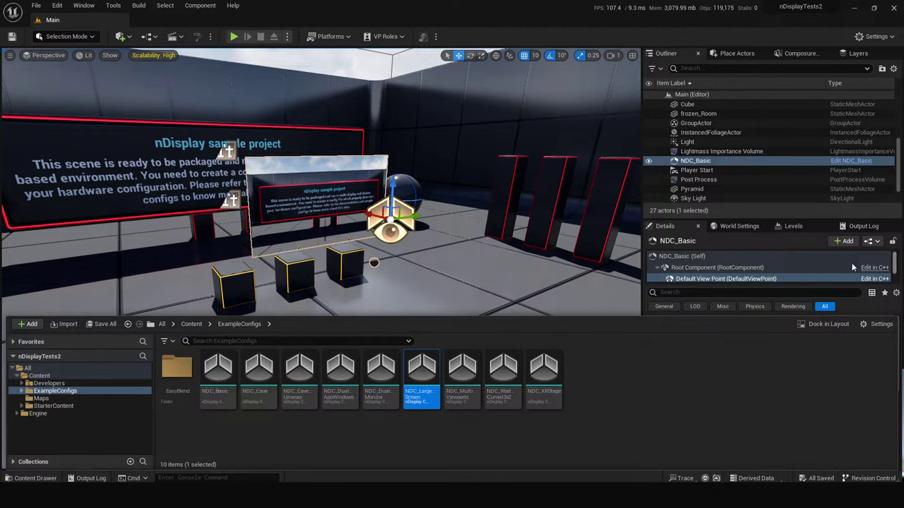
pyautogui.doubleClick(422, 375)
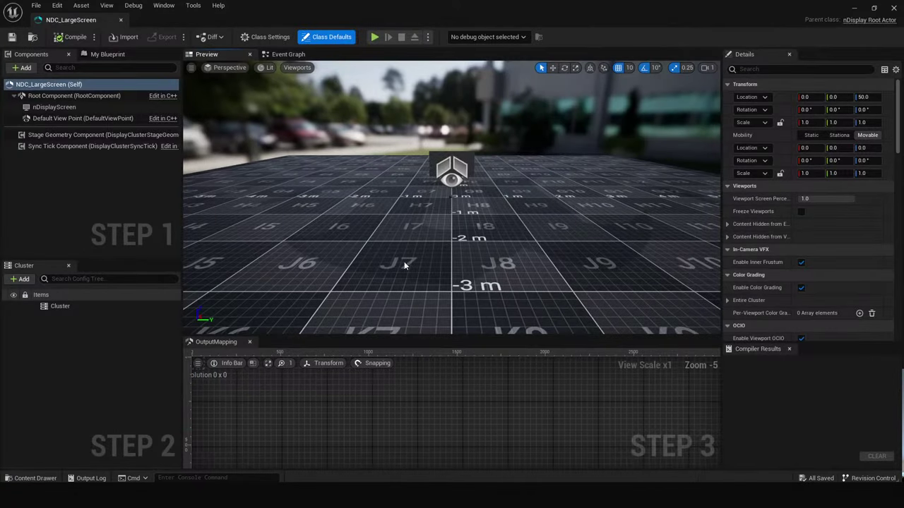
# Examine the new config's nDisplayScreen, Default View Point and Root Component in the preview.
pyautogui.moveTo(405, 265); pyautogui.dragTo(443, 265)
pyautogui.moveTo(444, 266); pyautogui.dragTo(427, 276, button='middle')
pyautogui.click(378, 169)
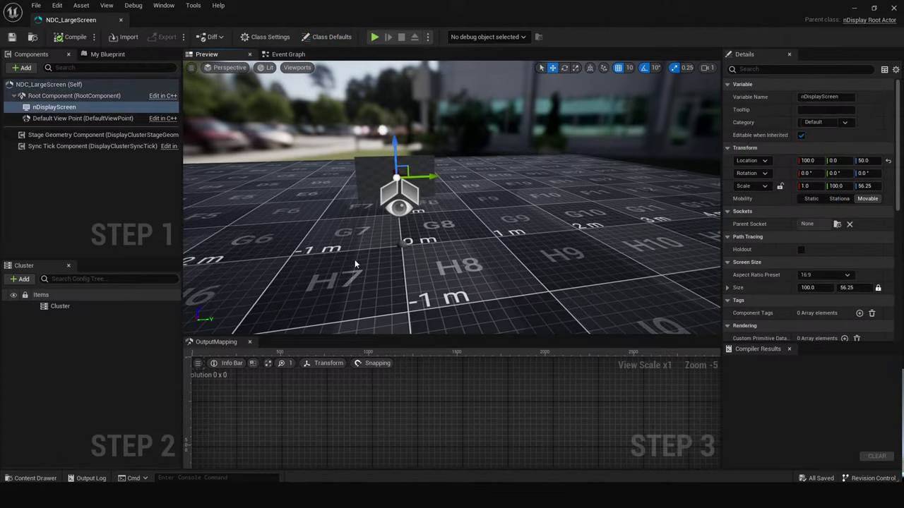
pyautogui.moveTo(355, 264); pyautogui.dragTo(444, 245)
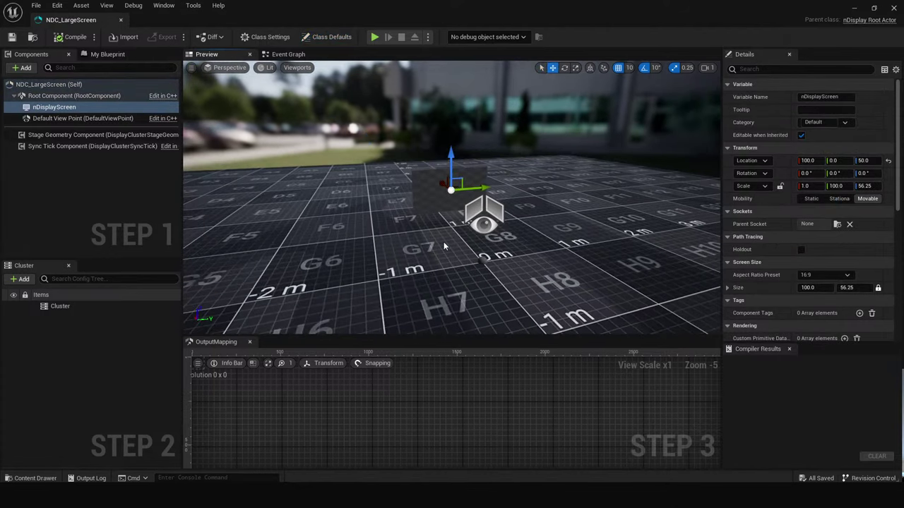
pyautogui.click(71, 107)
pyautogui.click(70, 118)
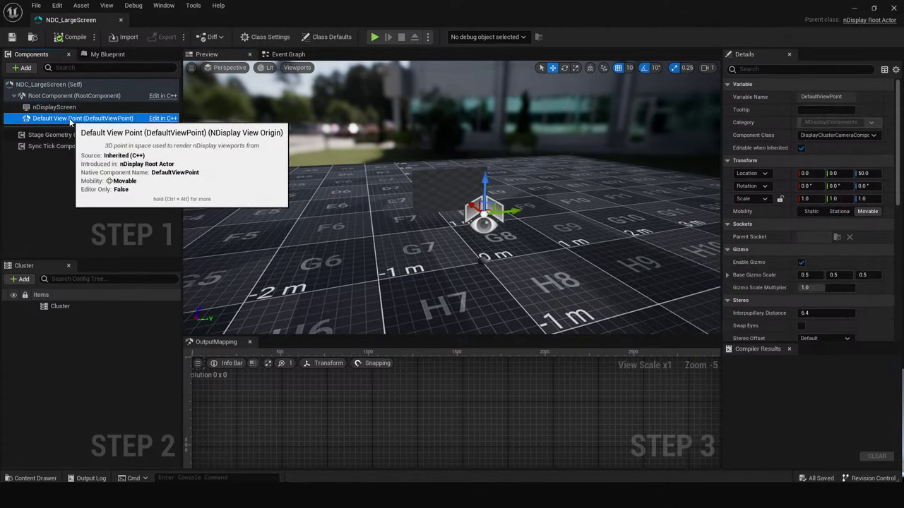
pyautogui.click(74, 95)
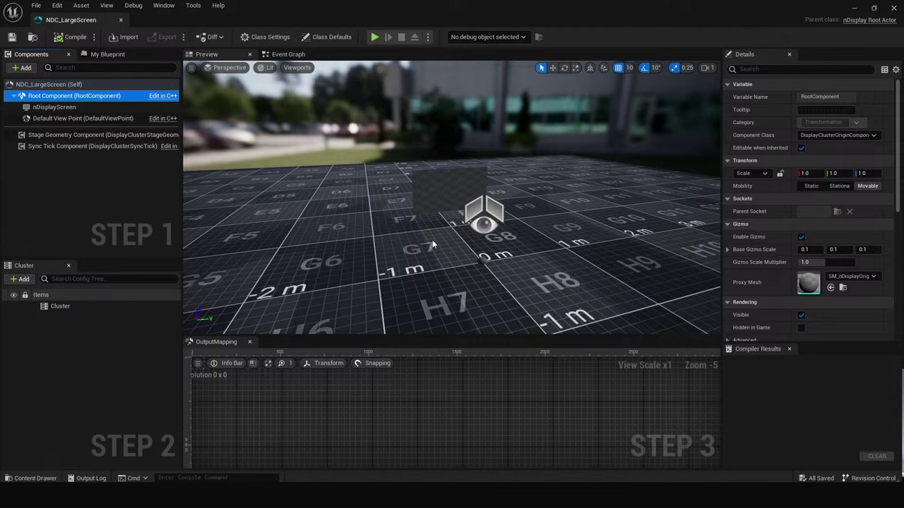
pyautogui.moveTo(433, 245); pyautogui.dragTo(470, 287)
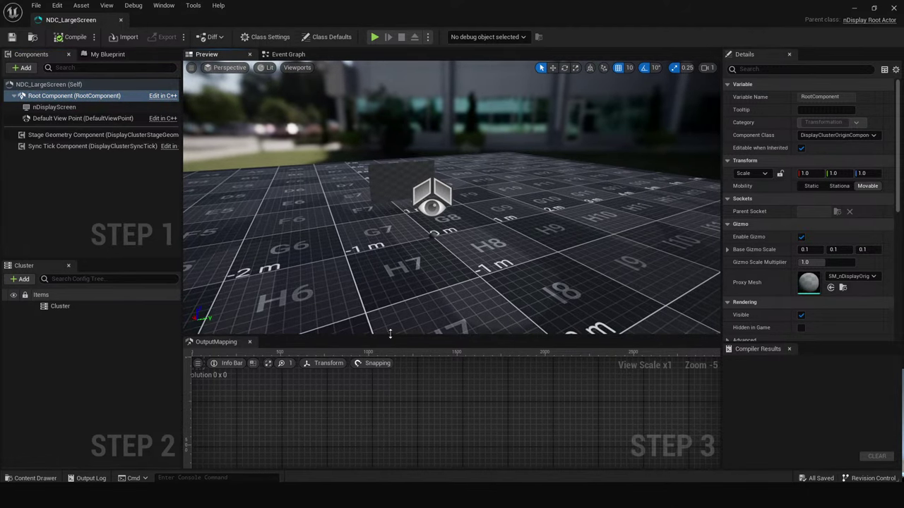
# Enlarge the output mapping area beneath the preview and select the nDisplayScreen component.
pyautogui.moveTo(390, 334); pyautogui.dragTo(420, 246)
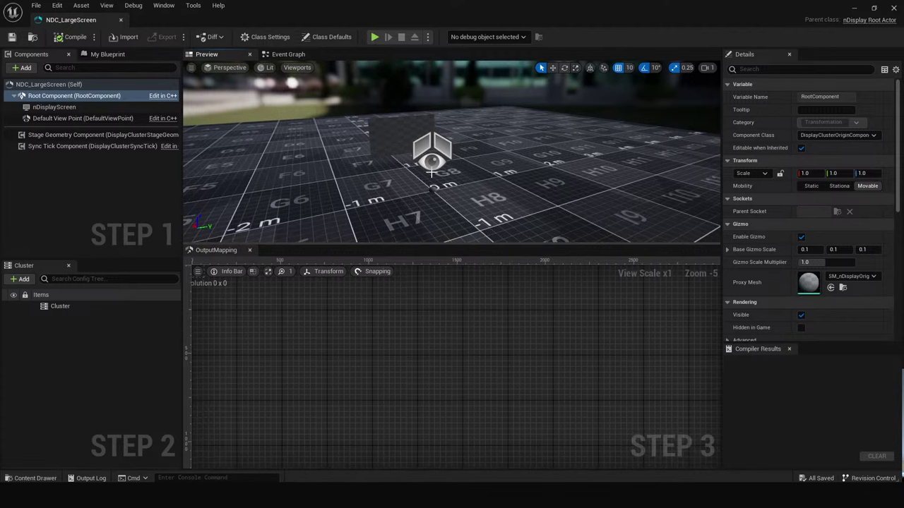
pyautogui.moveTo(445, 198)
pyautogui.mouseDown(button='right')
pyautogui.moveTo(452, 180)
pyautogui.moveTo(442, 185)
pyautogui.mouseUp(button='right')
pyautogui.click(402, 138)
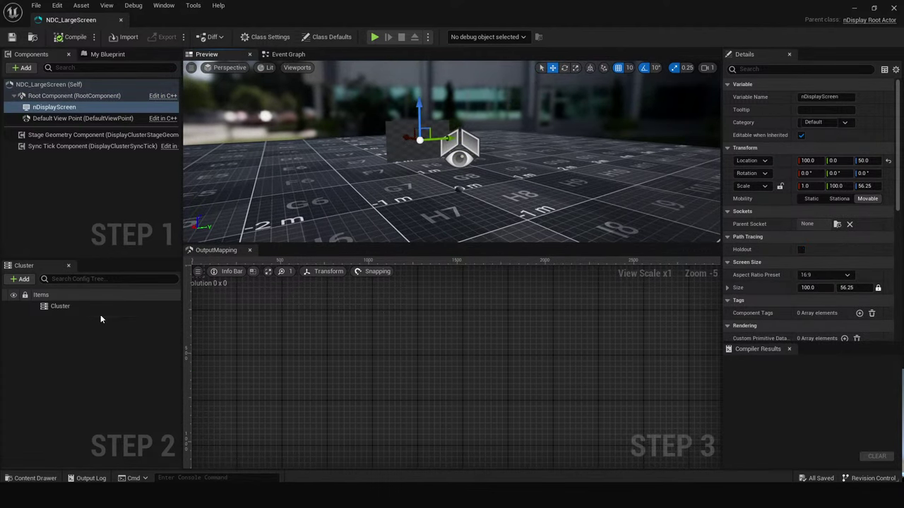
# Start adding a new cluster node under Cluster, review its default settings and move the dialog clear of the preview.
pyautogui.click(75, 308)
pyautogui.rightClick(74, 308)
pyautogui.click(81, 325)
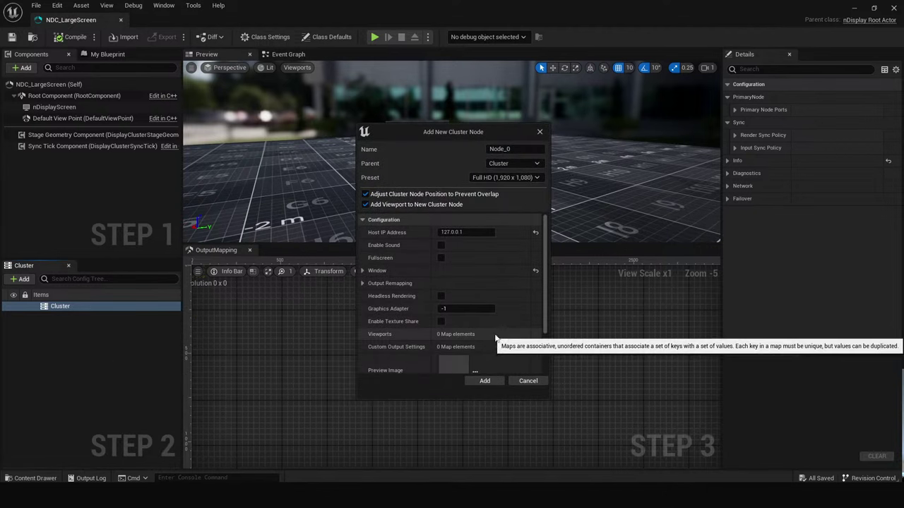
pyautogui.scroll(-2, 487, 283)
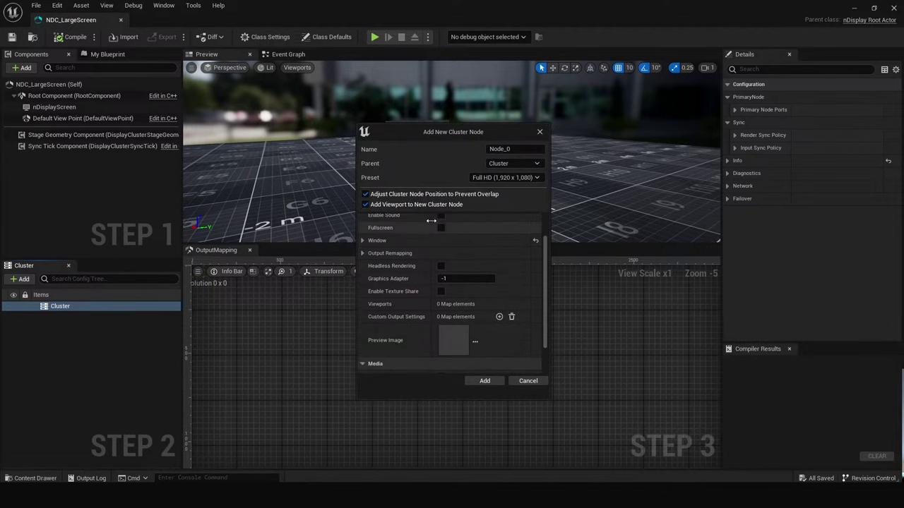
pyautogui.scroll(2, 505, 271)
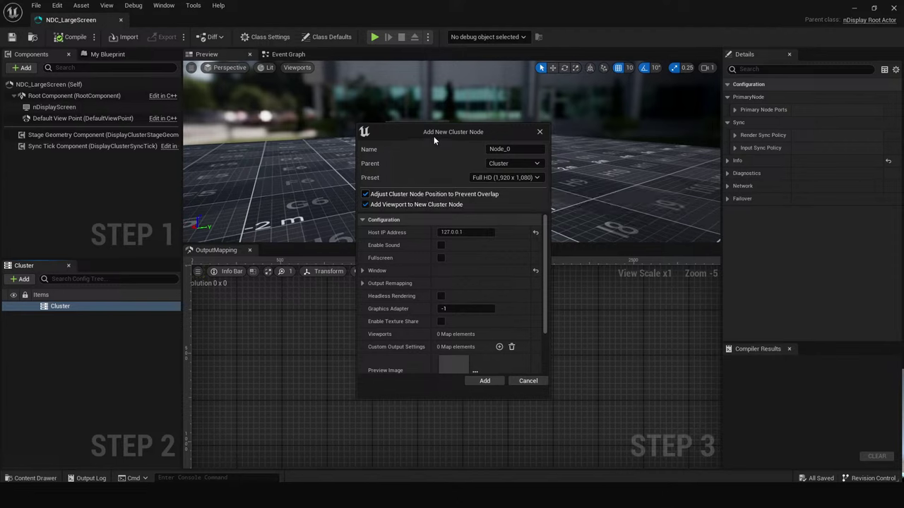
pyautogui.moveTo(434, 136); pyautogui.dragTo(698, 163)
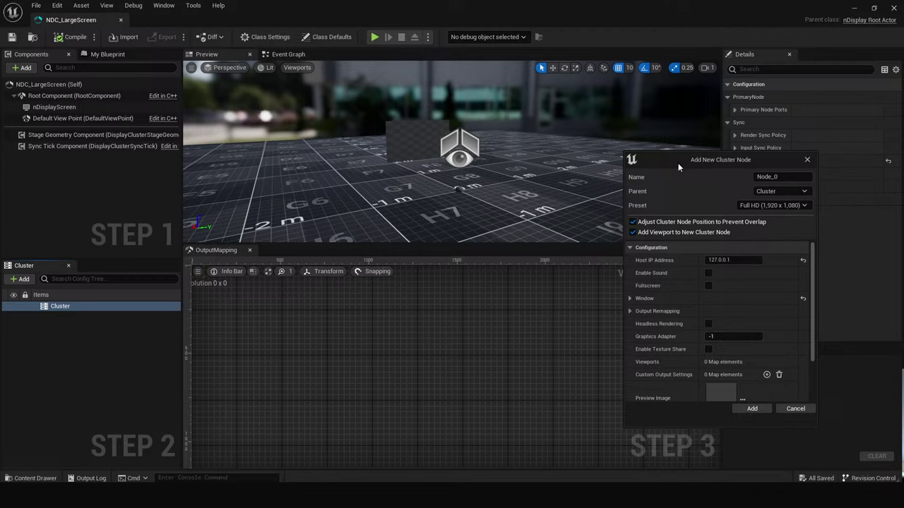
pyautogui.moveTo(678, 167); pyautogui.dragTo(583, 64)
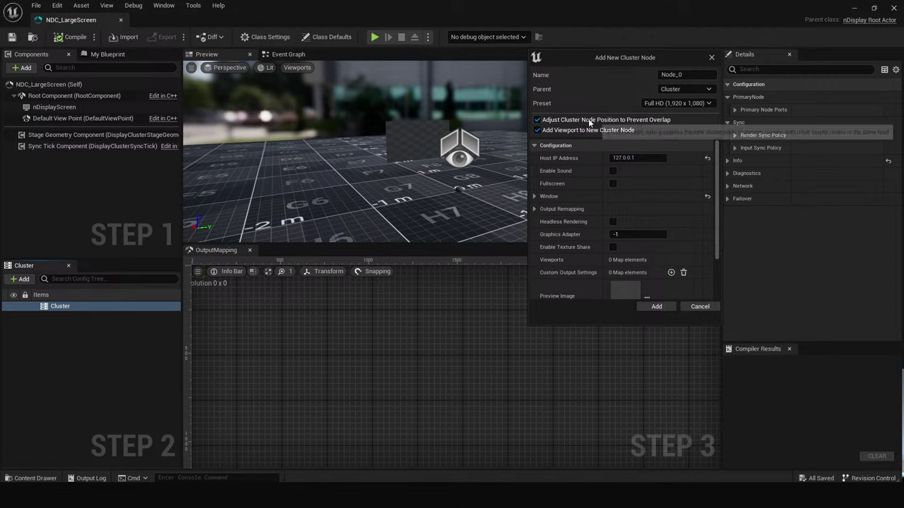
pyautogui.moveTo(630, 57); pyautogui.dragTo(724, 95)
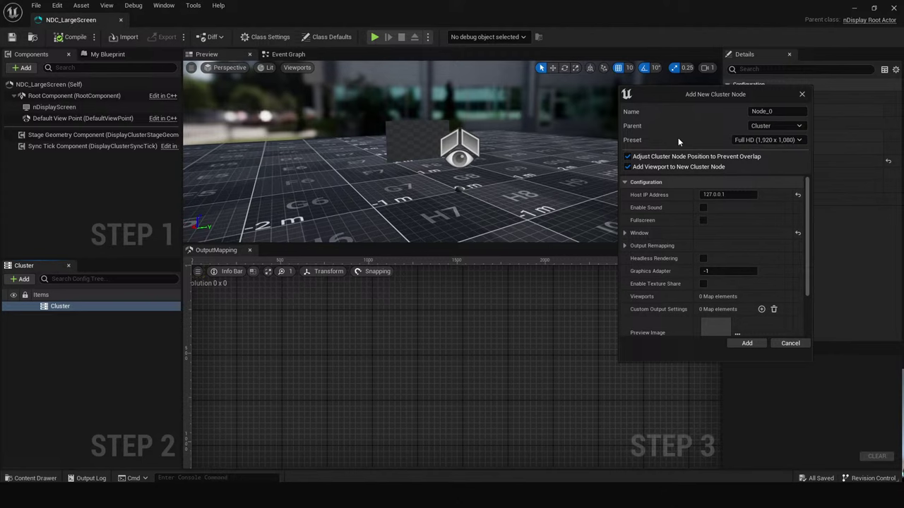
# Set the new cluster node's host IP address to 127.0.0.1.
pyautogui.click(730, 195)
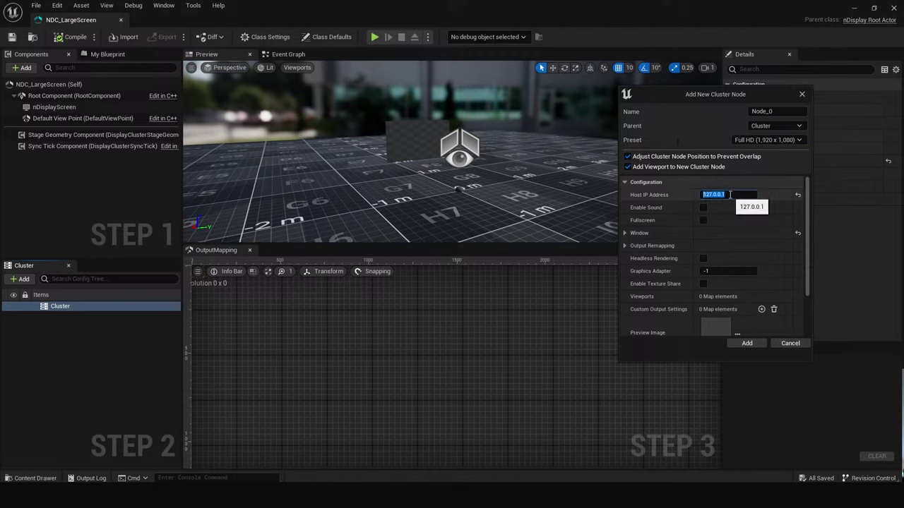
pyautogui.write('127.0.0.1')
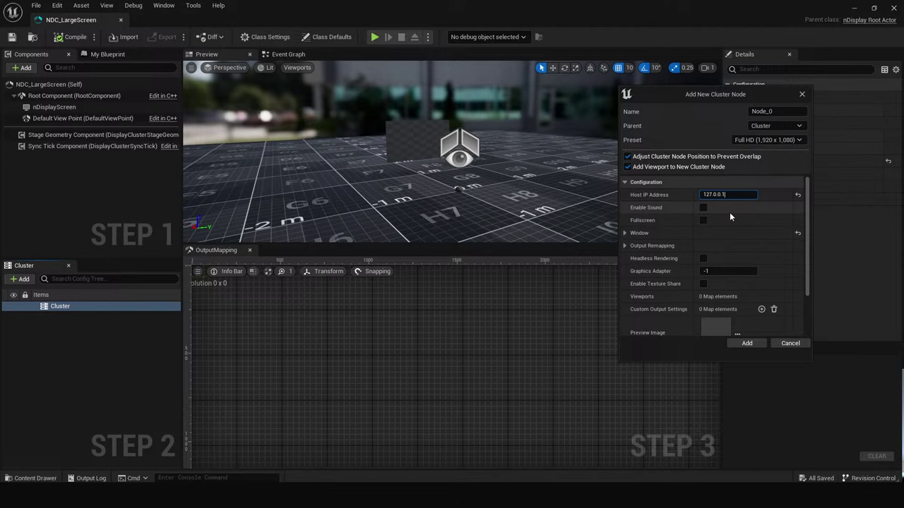
pyautogui.doubleClick(717, 194)
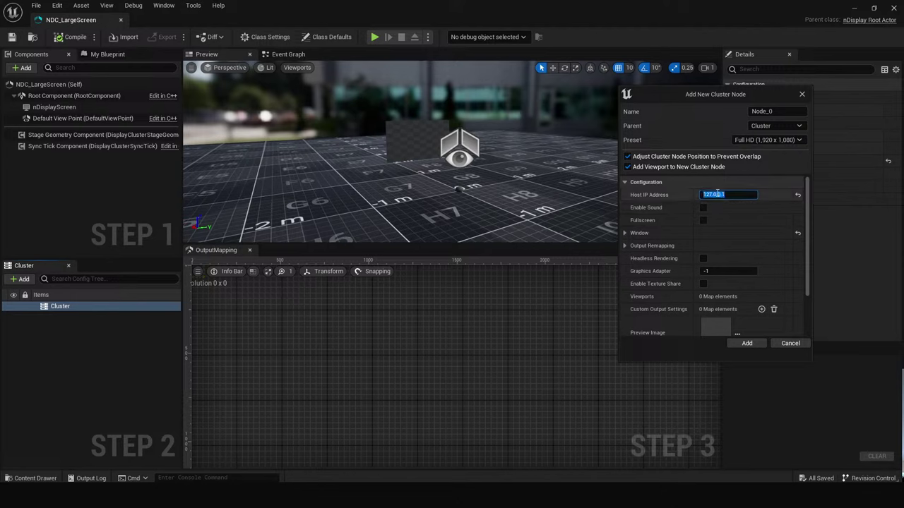
pyautogui.click(707, 195)
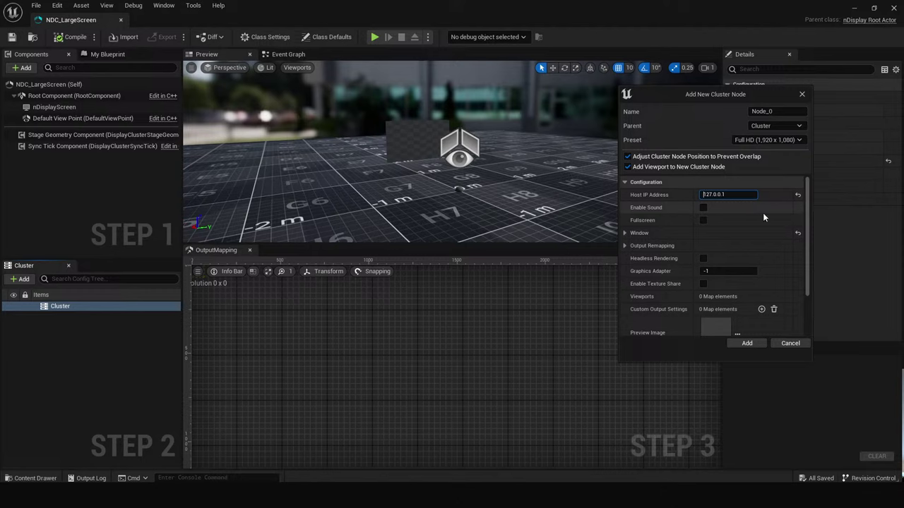
# Set the new cluster node's window size to 5760 x 3240 by multiplying 1920 and 1080 by 3.
pyautogui.click(625, 233)
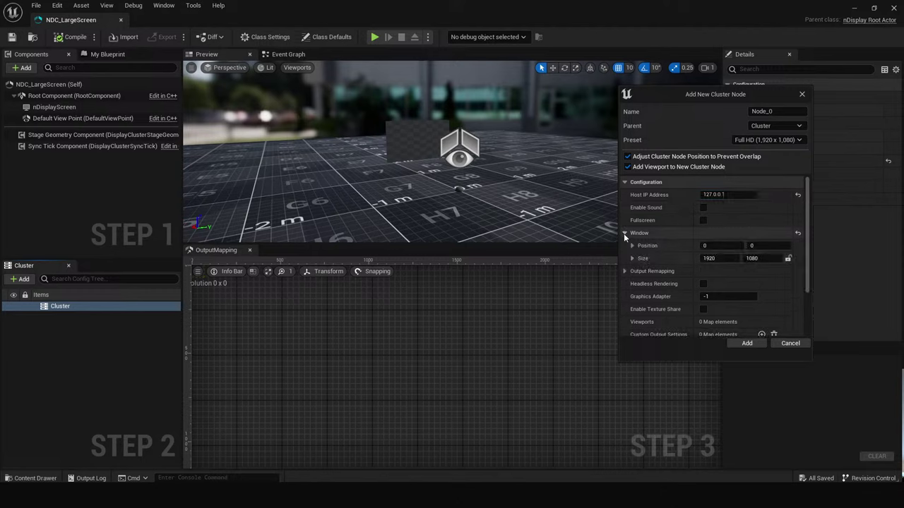
pyautogui.click(712, 258)
pyautogui.click(725, 259)
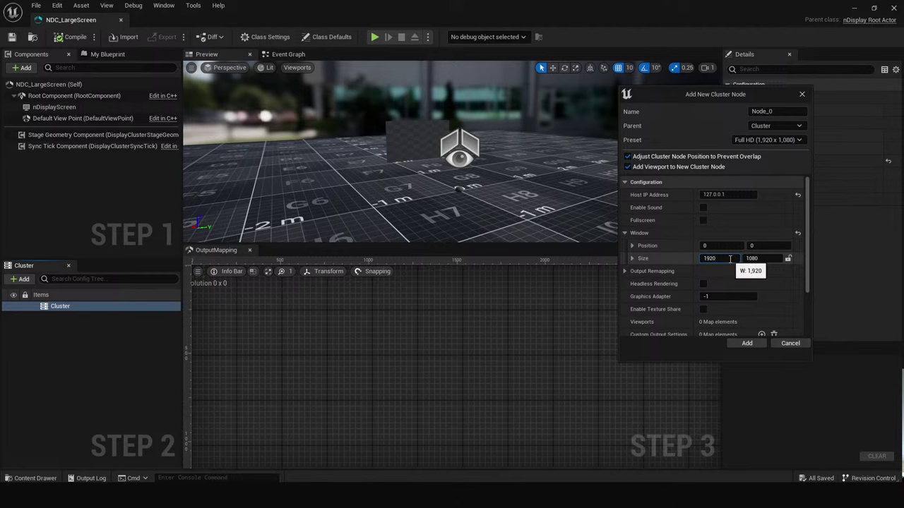
pyautogui.press('Tab')
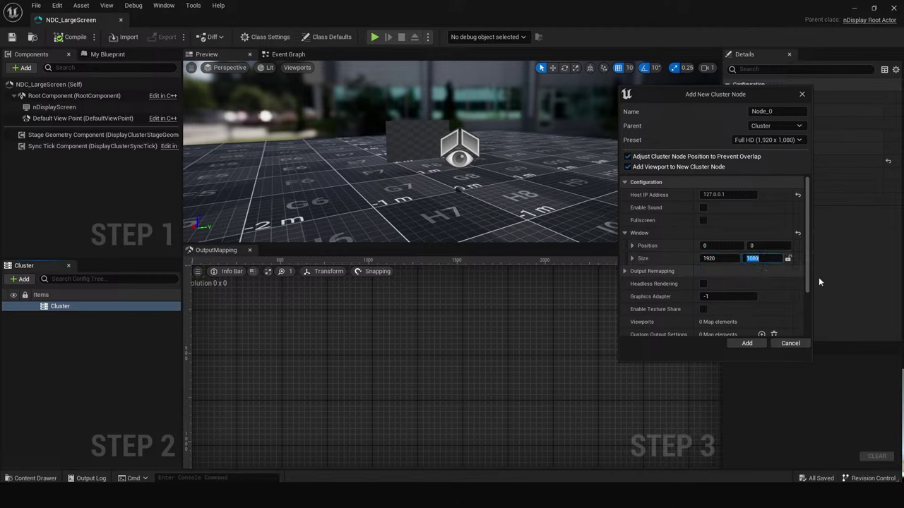
pyautogui.write('1080*3')
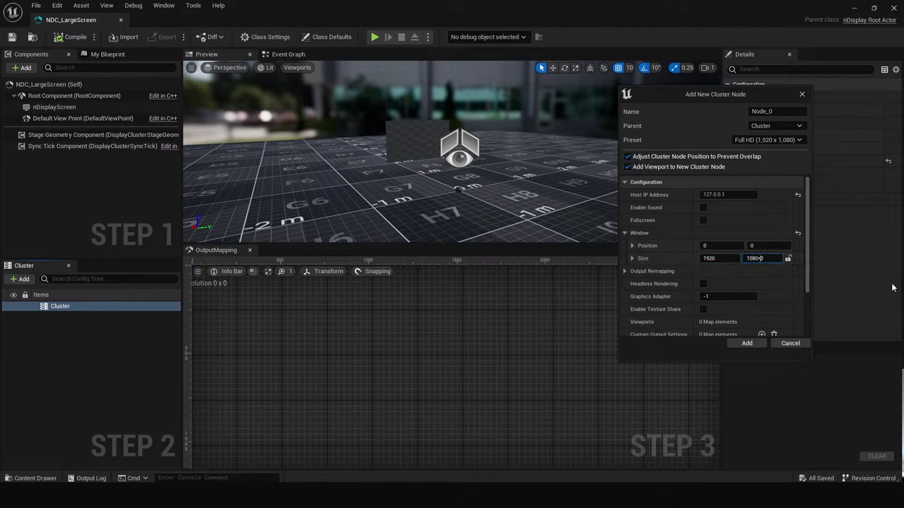
pyautogui.click(731, 259)
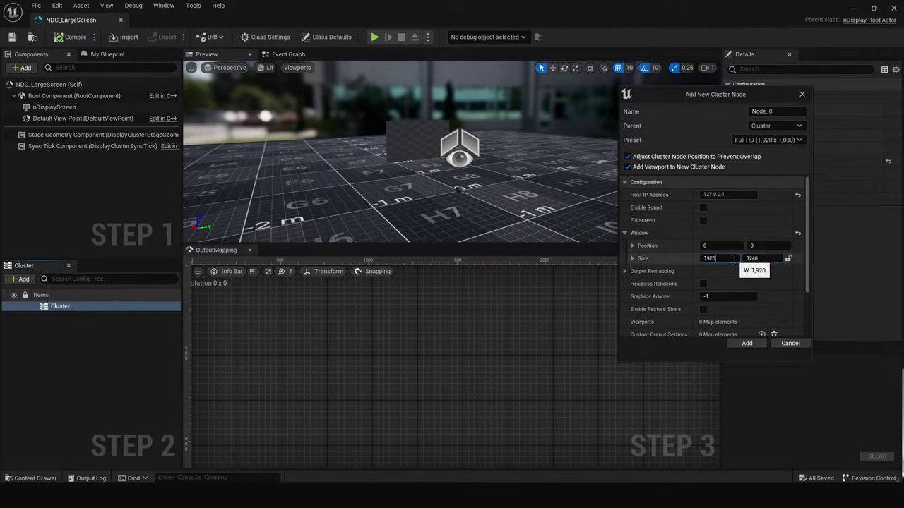
pyautogui.write('*3')
pyautogui.press('Return')
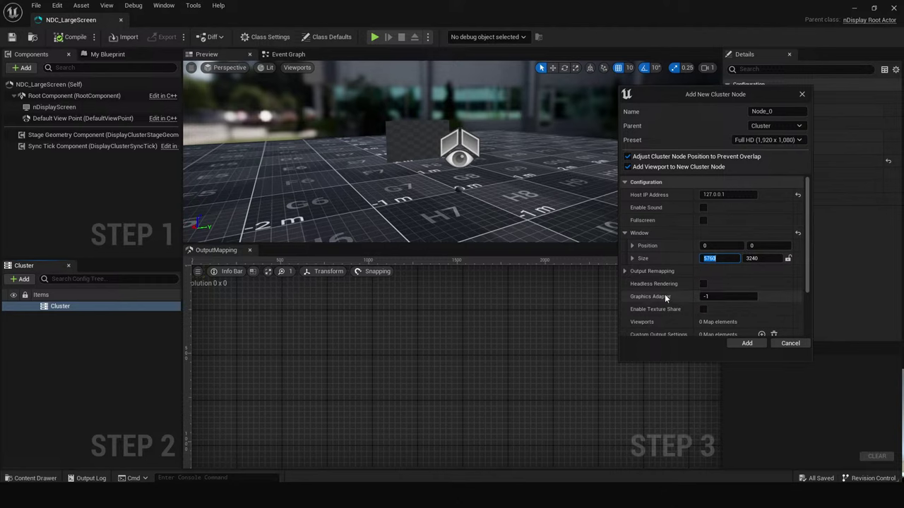
# Review the new cluster node's remaining settings, including output remapping, graphics adapter, texture share, viewports, custom output and media.
pyautogui.click(624, 272)
pyautogui.click(624, 271)
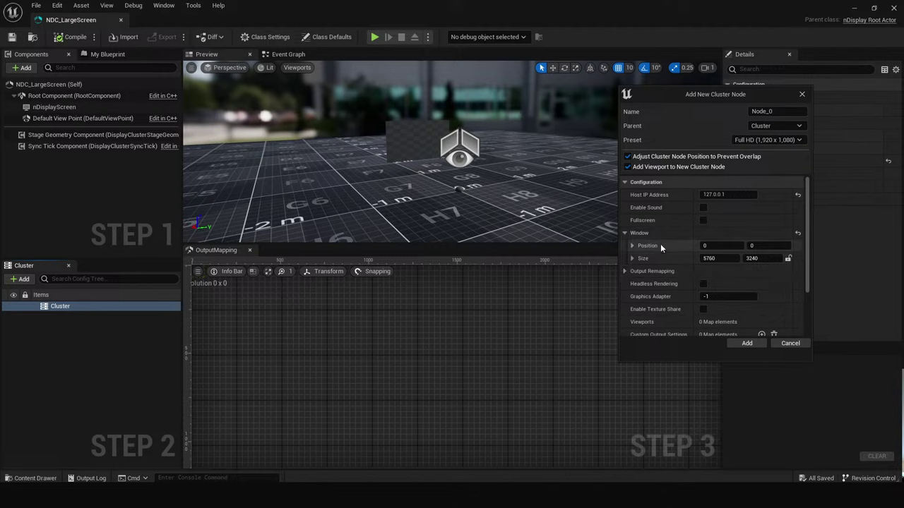
pyautogui.scroll(-1, 660, 257)
pyautogui.scroll(-1, 660, 256)
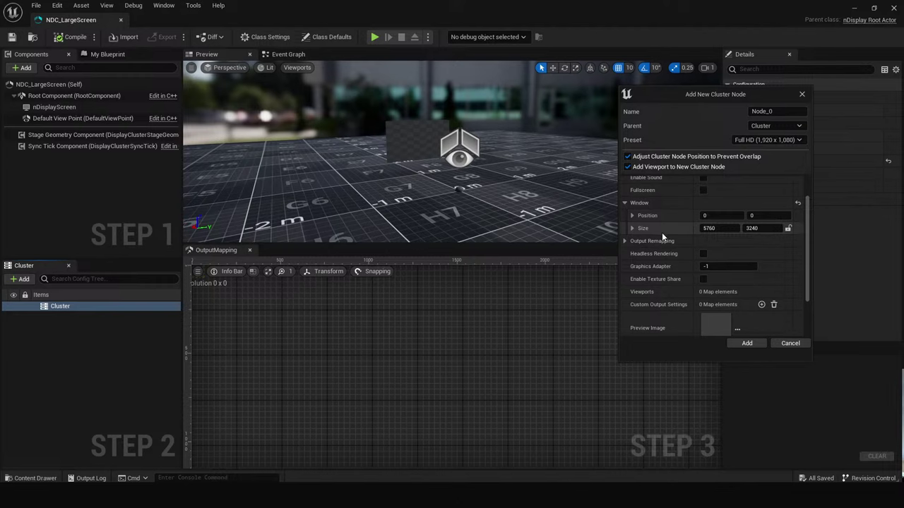
pyautogui.scroll(-1, 667, 231)
pyautogui.scroll(-3, 673, 226)
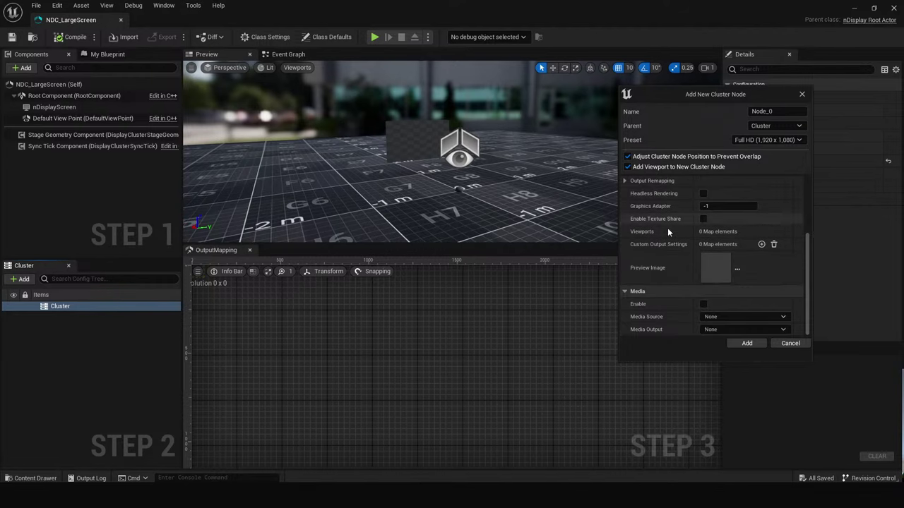
pyautogui.scroll(6, 672, 268)
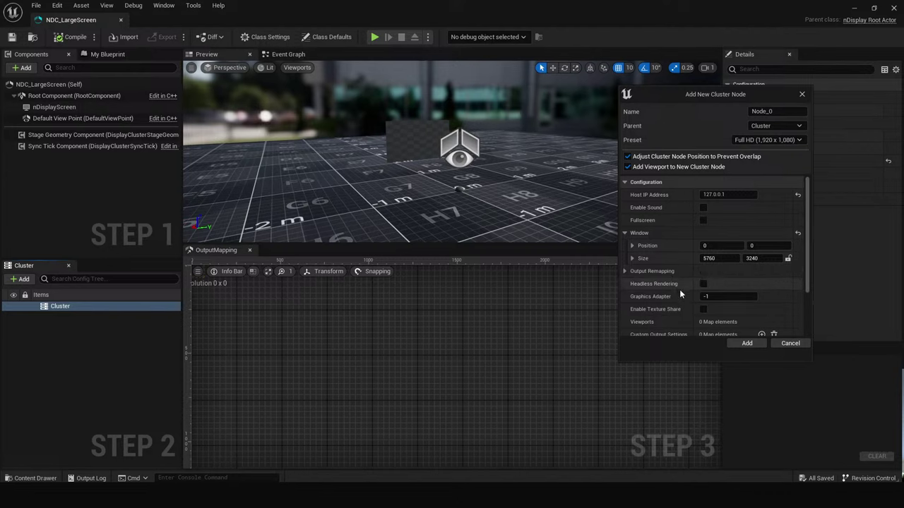
pyautogui.scroll(-1, 683, 287)
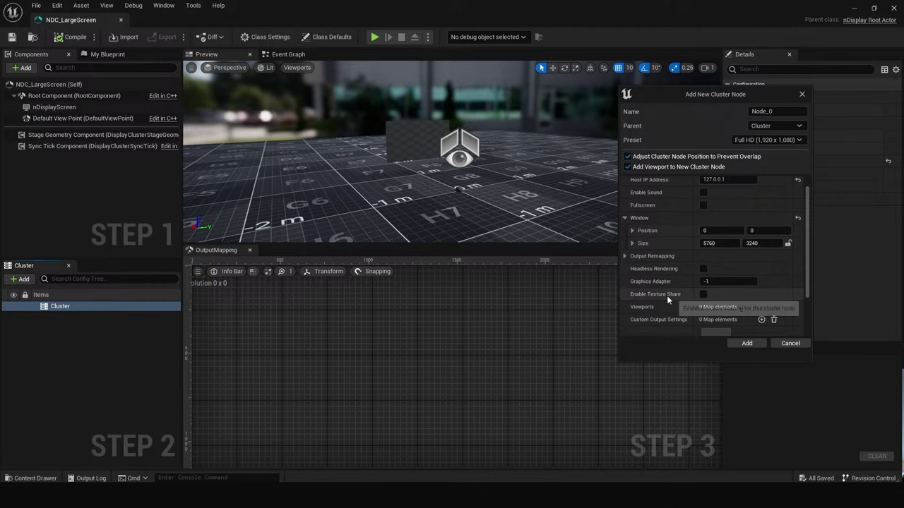
pyautogui.scroll(-1, 667, 295)
pyautogui.scroll(-4, 673, 305)
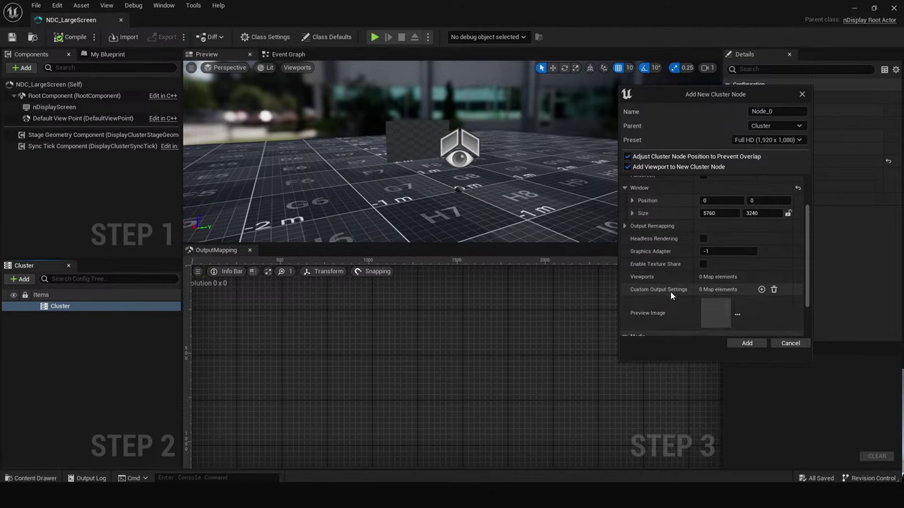
# Add the configured cluster node with its viewport and inspect its full extent and resolution label in the output mapping.
pyautogui.click(746, 343)
pyautogui.moveTo(470, 351); pyautogui.dragTo(454, 371, button='right')
pyautogui.scroll(-5, 454, 372)
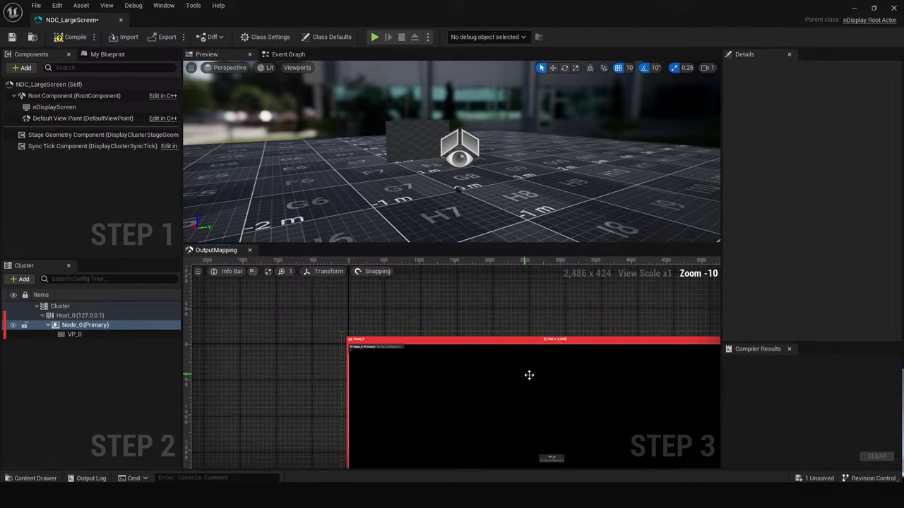
pyautogui.moveTo(614, 355); pyautogui.dragTo(523, 357, button='right')
pyautogui.scroll(5, 522, 358)
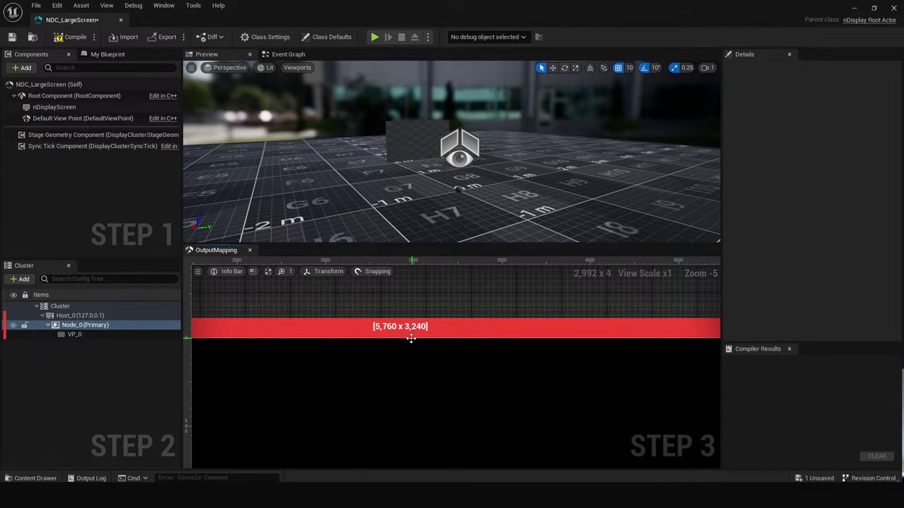
pyautogui.moveTo(408, 326); pyautogui.dragTo(420, 340, button='right')
pyautogui.scroll(-7, 466, 333)
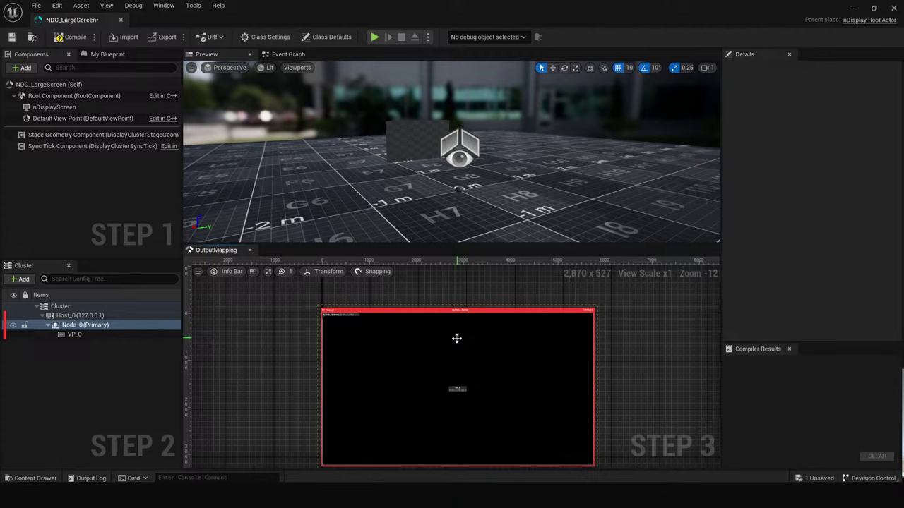
pyautogui.scroll(1, 445, 337)
pyautogui.scroll(2, 429, 339)
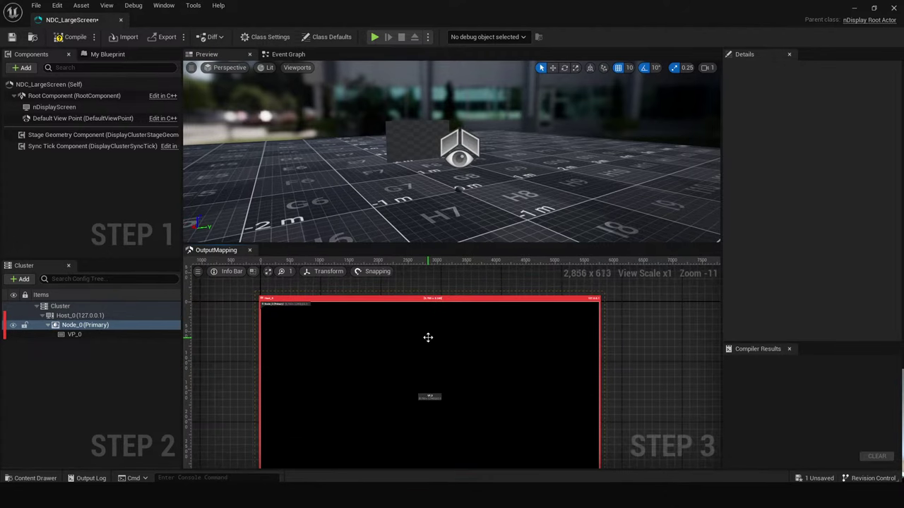
# Compile and save the NDC_LargeScreen config, and select the Cluster root item.
pyautogui.click(70, 37)
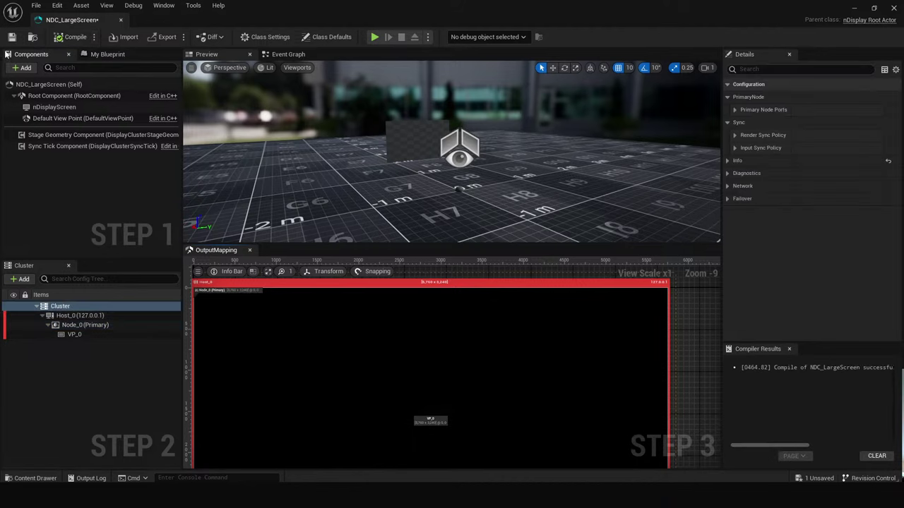
pyautogui.click(12, 37)
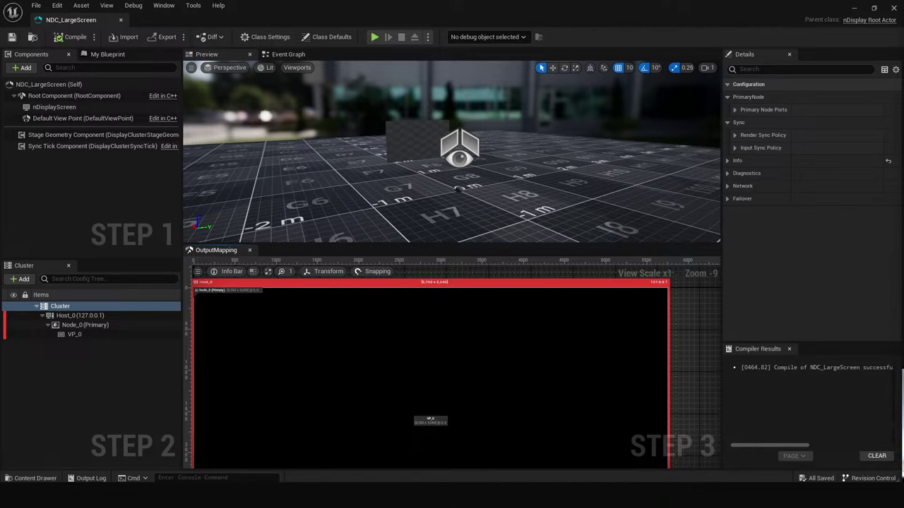
pyautogui.click(60, 306)
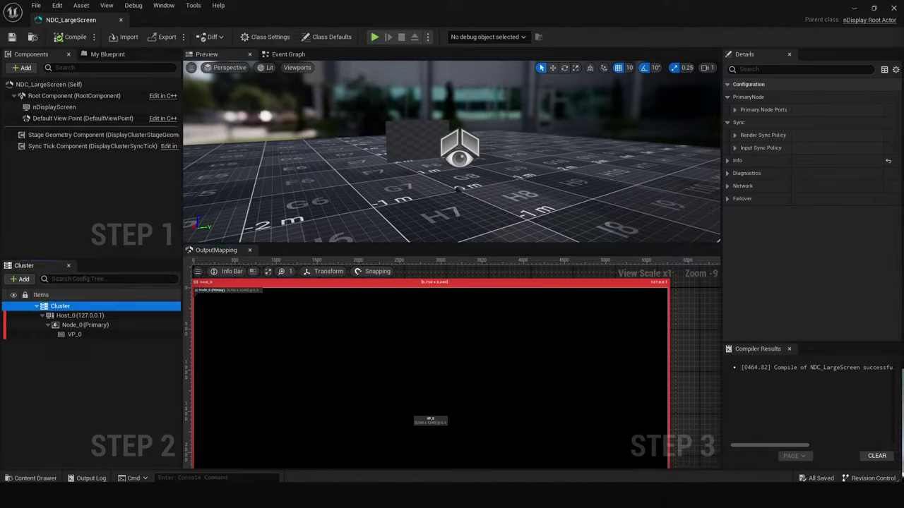
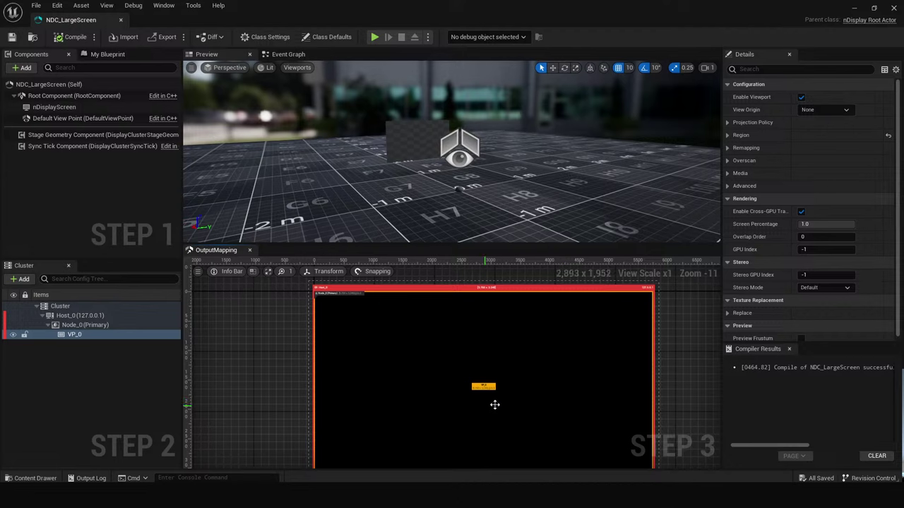
# Inspect the VP_0 viewport's extent and the Host_0 resolution label across the output mapping.
pyautogui.scroll(8, 499, 317)
pyautogui.scroll(-3, 496, 358)
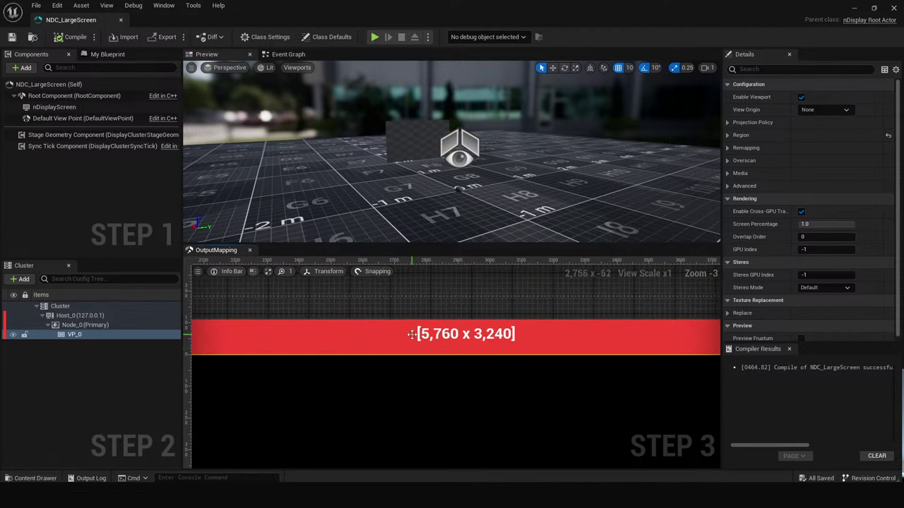
pyautogui.scroll(2, 497, 358)
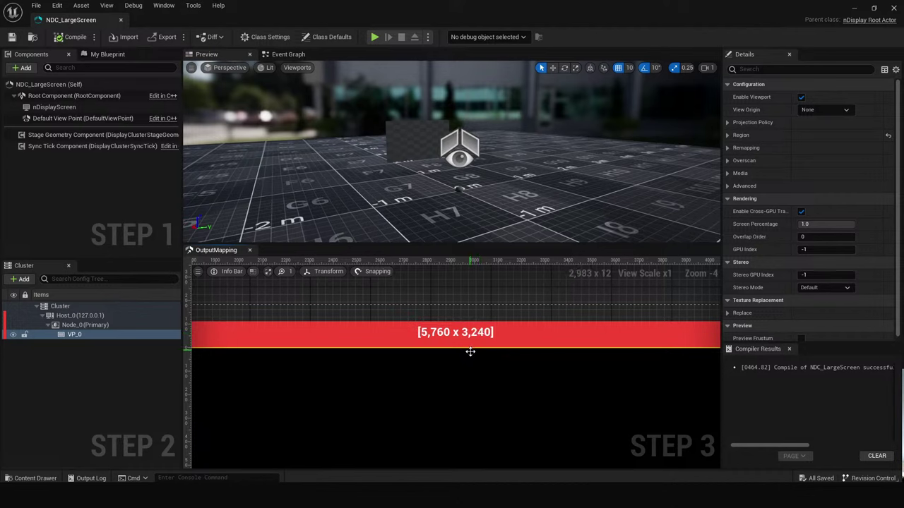
pyautogui.scroll(-6, 470, 353)
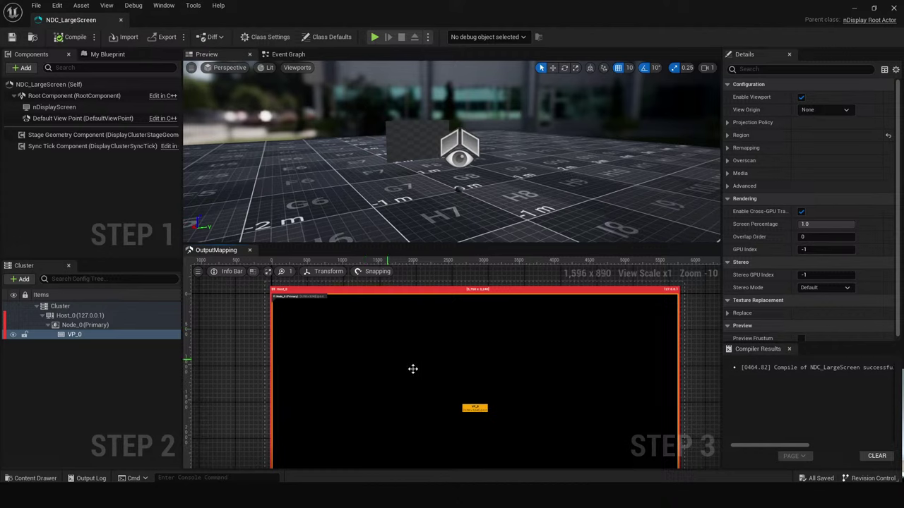
pyautogui.scroll(2, 470, 304)
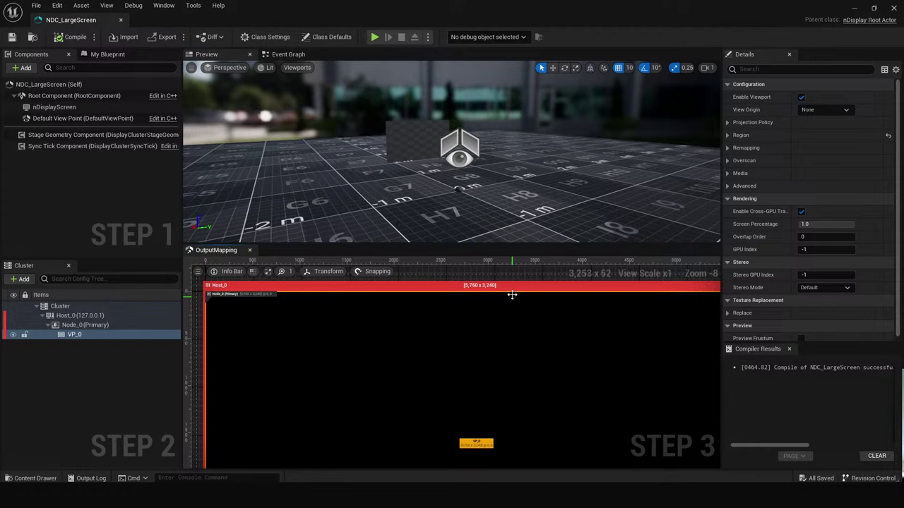
pyautogui.moveTo(572, 390); pyautogui.dragTo(504, 362, button='right')
pyautogui.moveTo(426, 363); pyautogui.dragTo(492, 370, button='right')
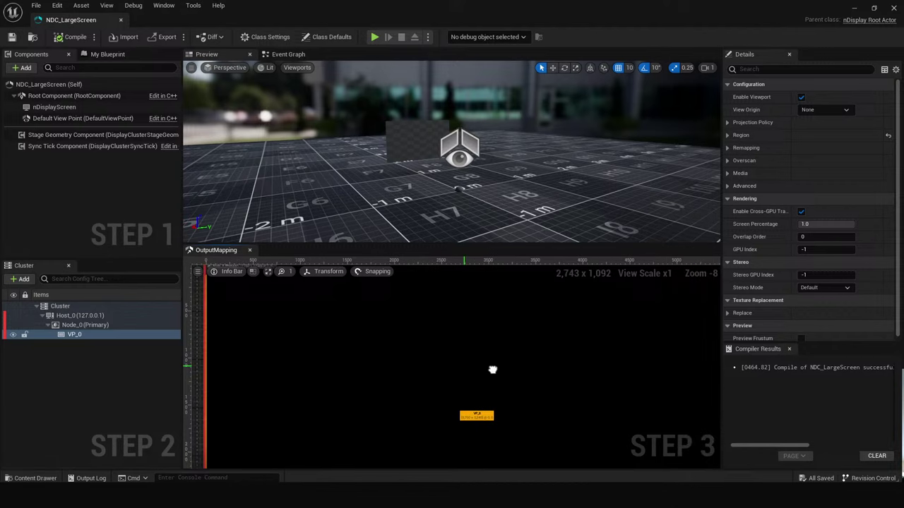
pyautogui.moveTo(381, 369); pyautogui.dragTo(399, 412, button='right')
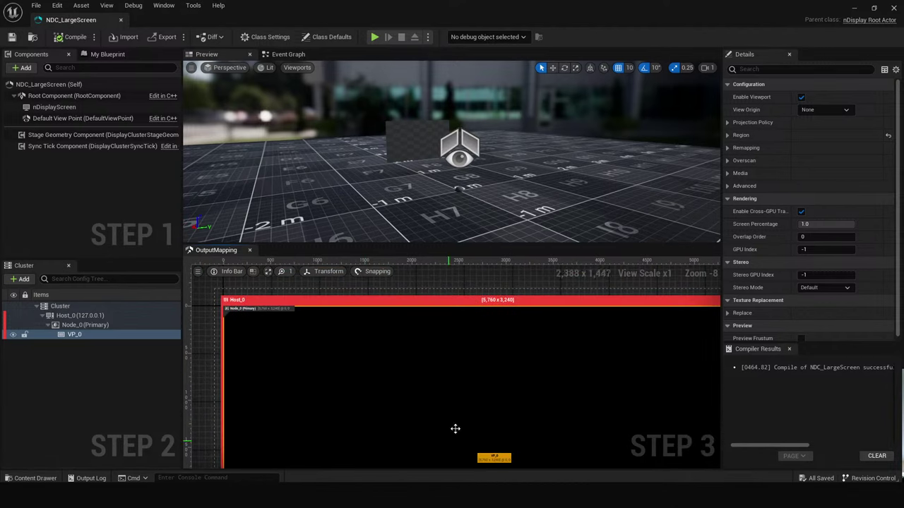
pyautogui.moveTo(455, 429); pyautogui.dragTo(447, 375, button='right')
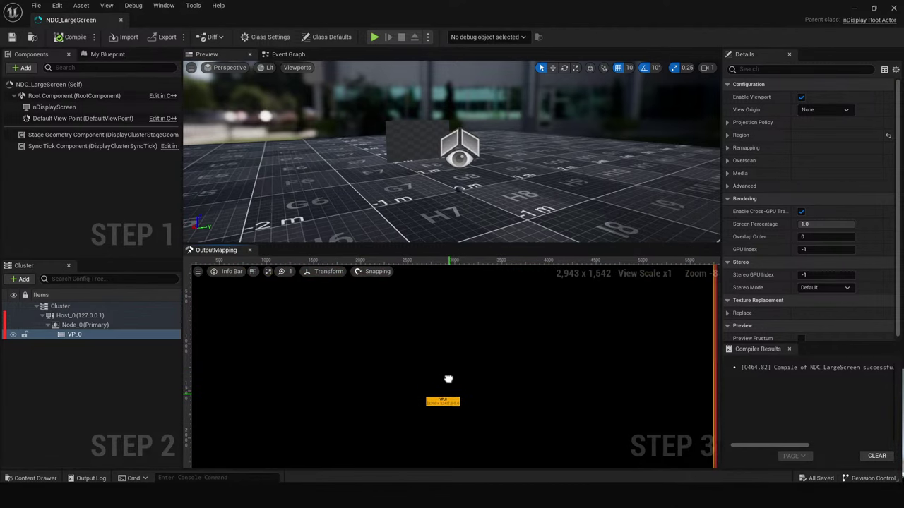
pyautogui.scroll(-2, 377, 351)
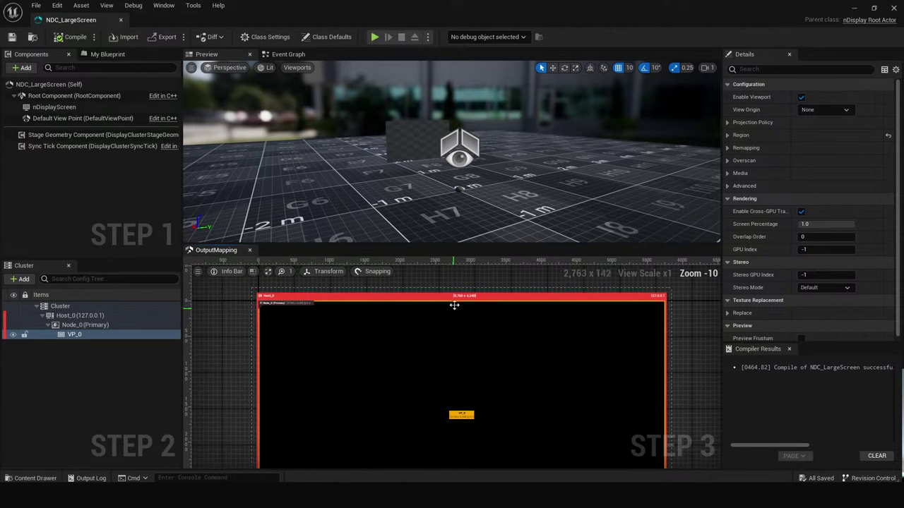
# Compare the settings of Host_0, Node_0 and VP_0 by selecting each level of the cluster hierarchy.
pyautogui.click(456, 302)
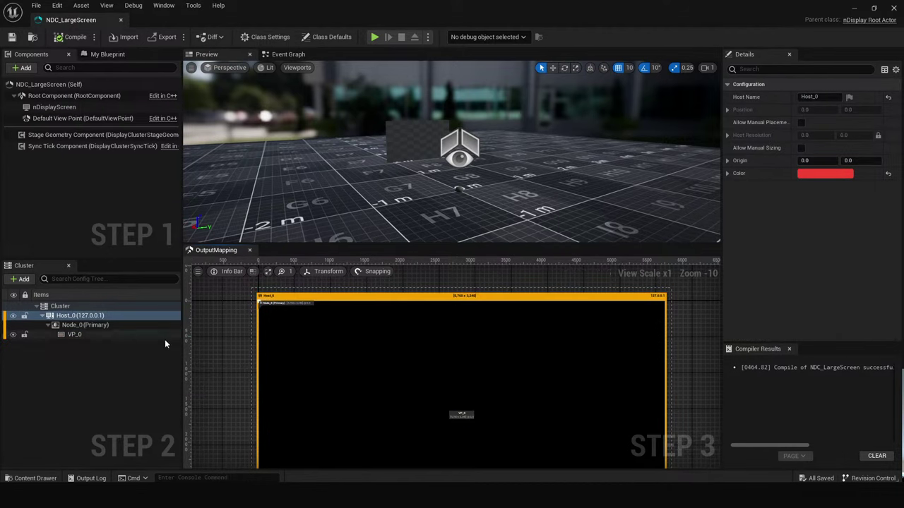
pyautogui.click(89, 326)
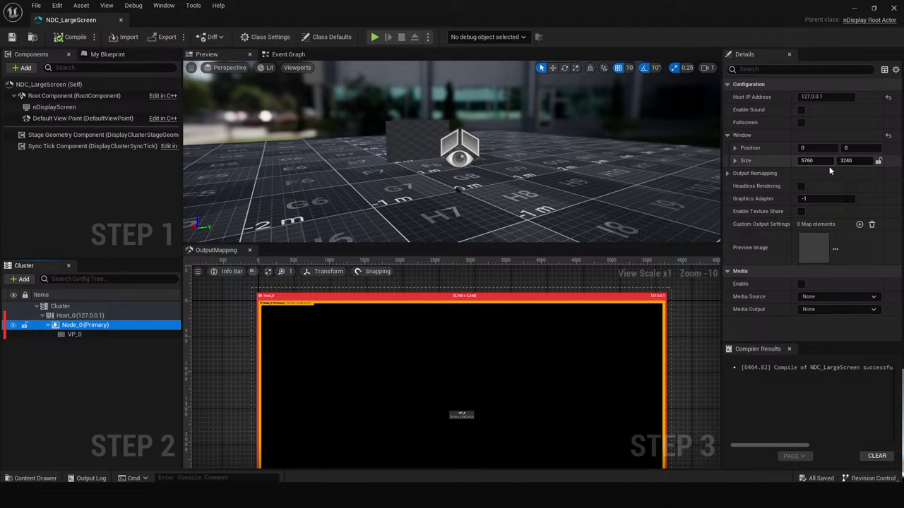
pyautogui.click(96, 334)
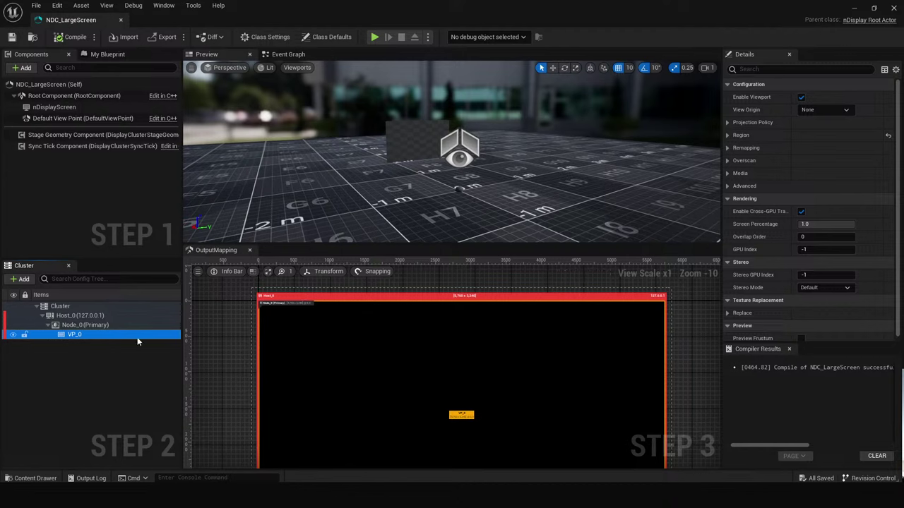
pyautogui.click(78, 315)
pyautogui.click(80, 326)
pyautogui.click(75, 335)
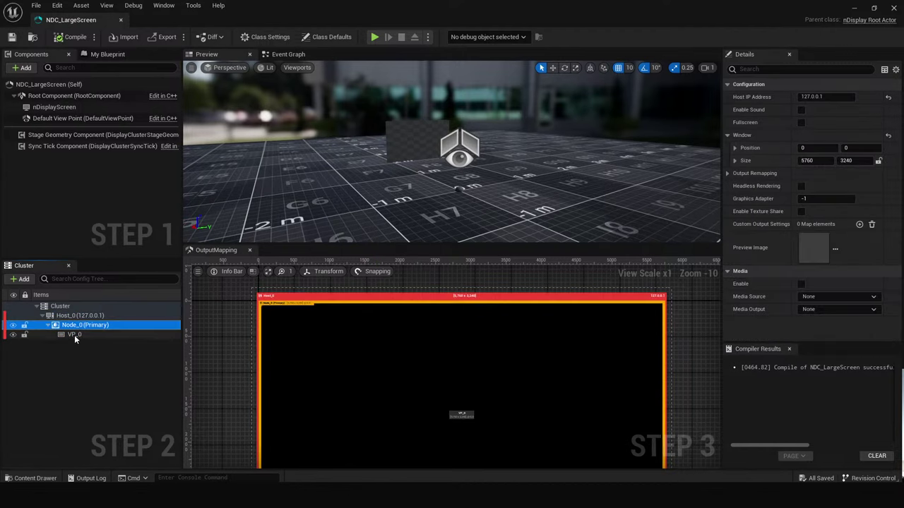
pyautogui.click(78, 317)
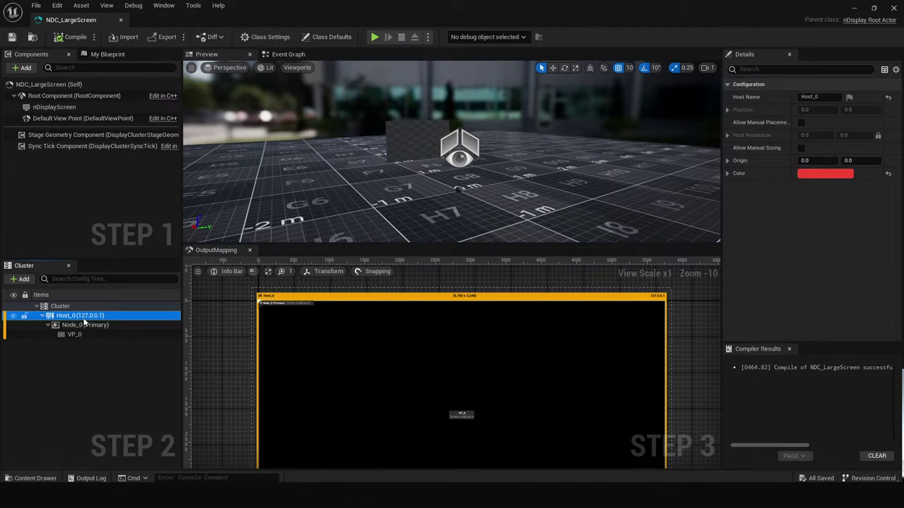
# Select Node_0 and examine its frame, resolution and position label inside Host_0 in the output mapping.
pyautogui.scroll(-2, 380, 329)
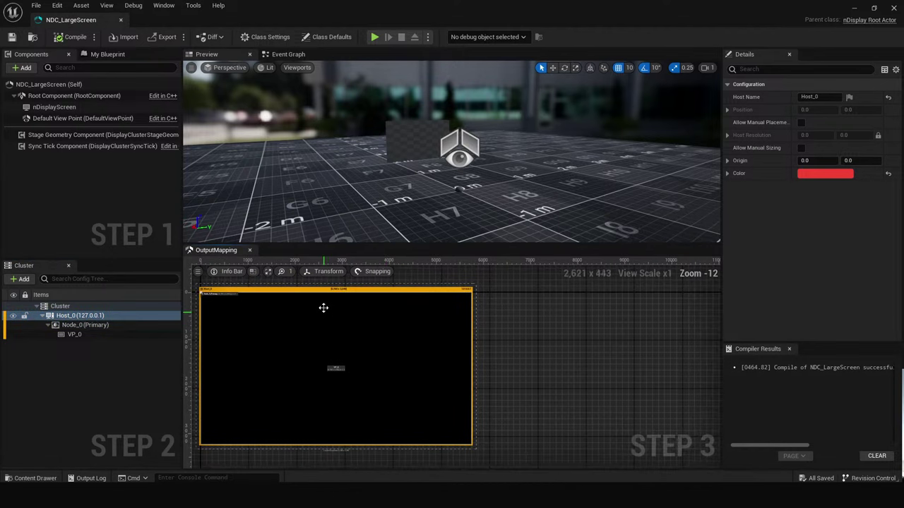
pyautogui.click(96, 325)
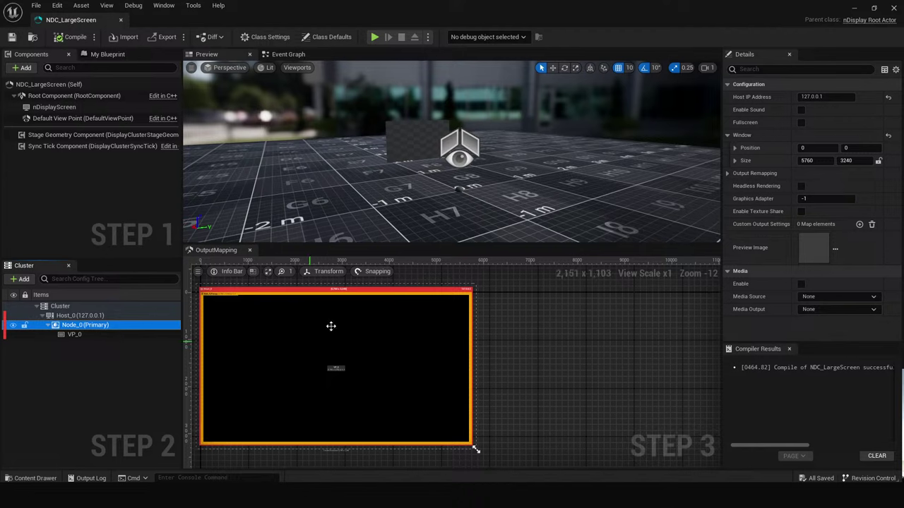
pyautogui.scroll(6, 258, 318)
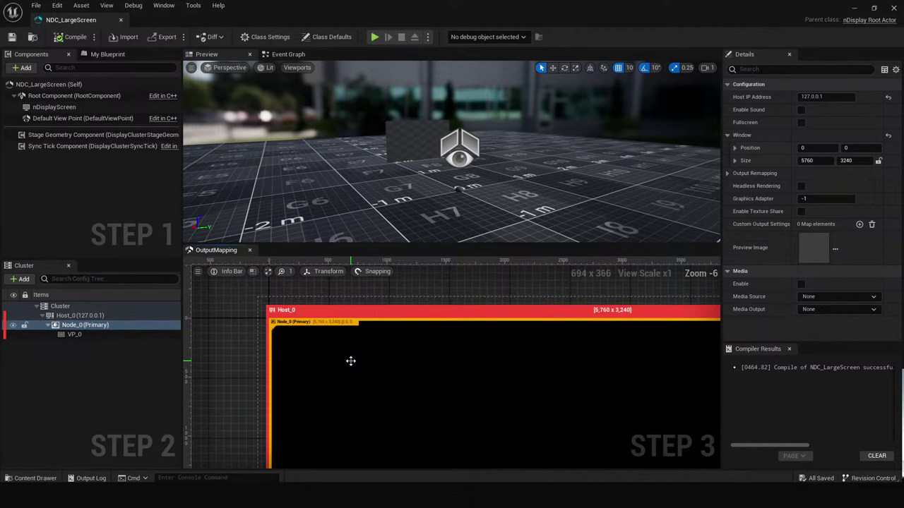
pyautogui.scroll(1, 353, 361)
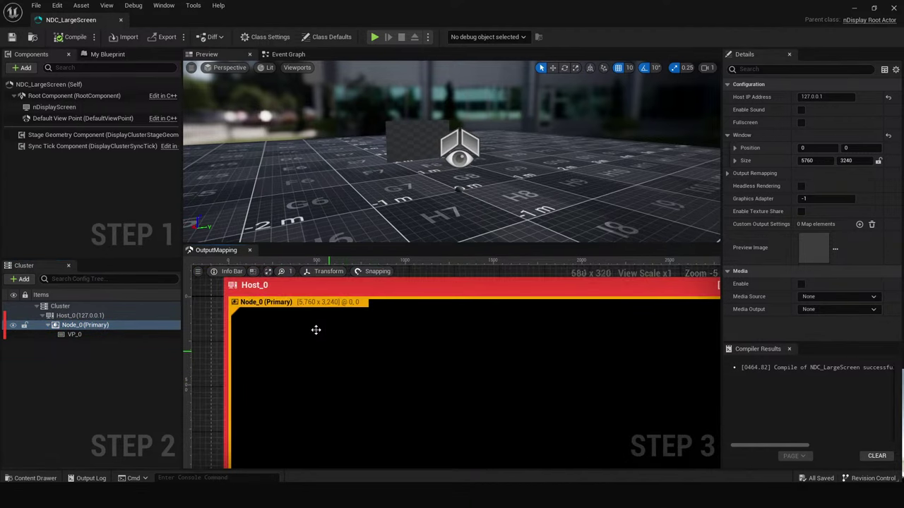
pyautogui.scroll(-5, 404, 339)
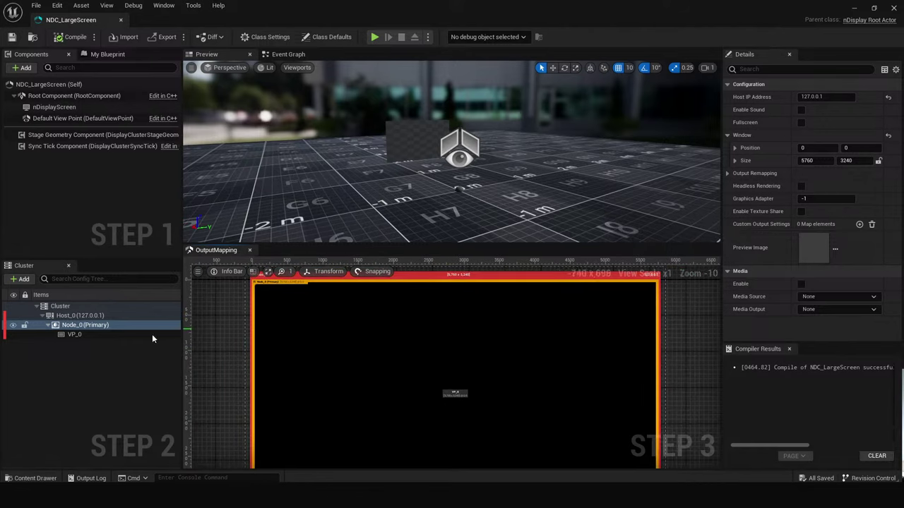
# Shrink the VP_0 viewport to about 2720 x 3216 in the output mapping and check its size label.
pyautogui.click(73, 334)
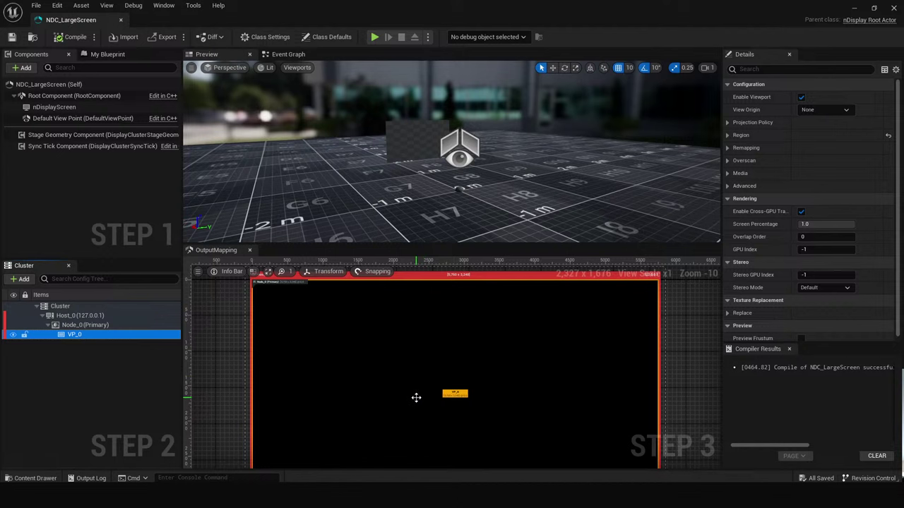
pyautogui.scroll(-2, 492, 377)
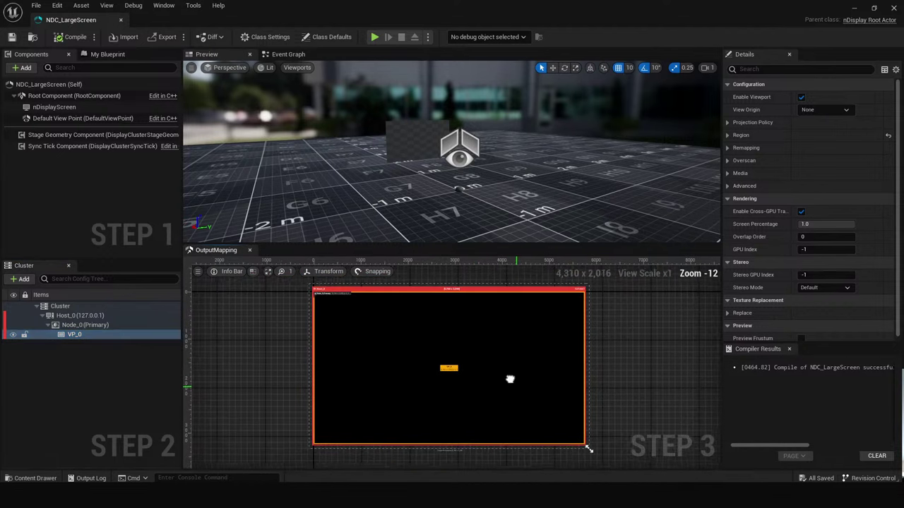
pyautogui.moveTo(586, 445); pyautogui.dragTo(440, 441)
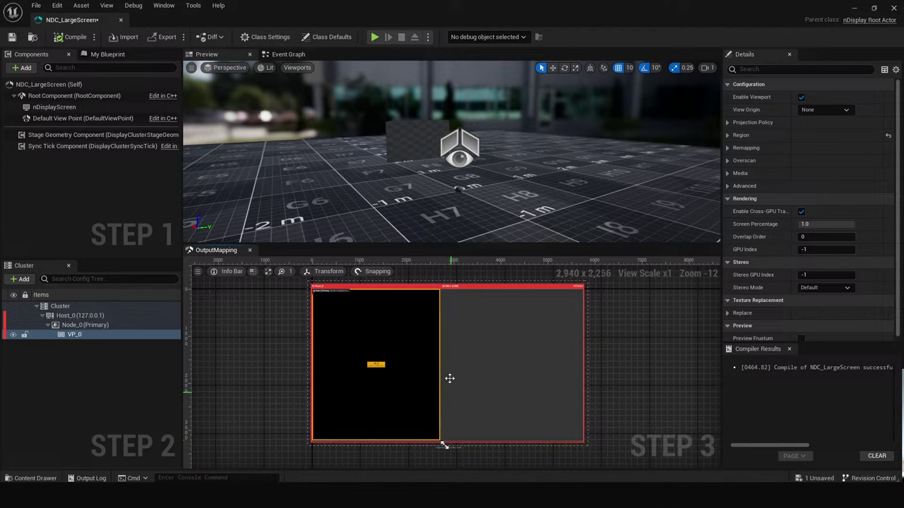
pyautogui.scroll(7, 378, 381)
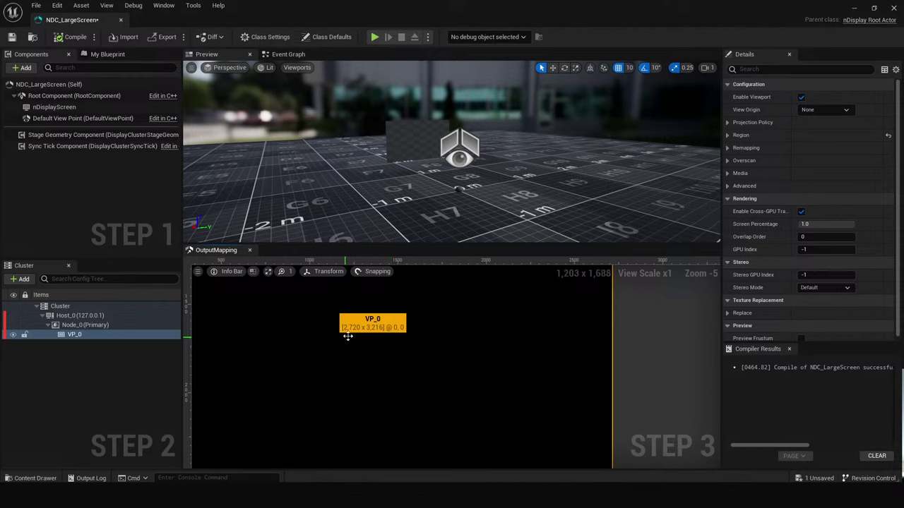
pyautogui.scroll(-7, 458, 369)
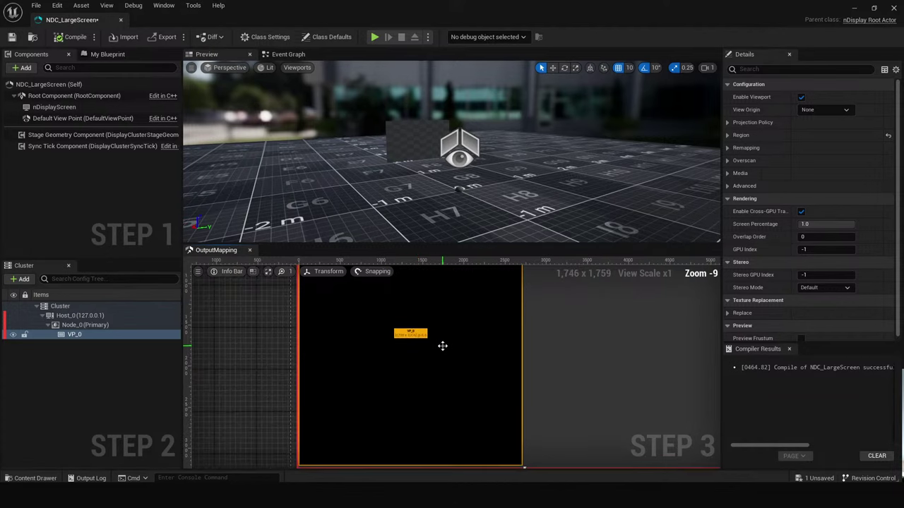
pyautogui.scroll(5, 448, 339)
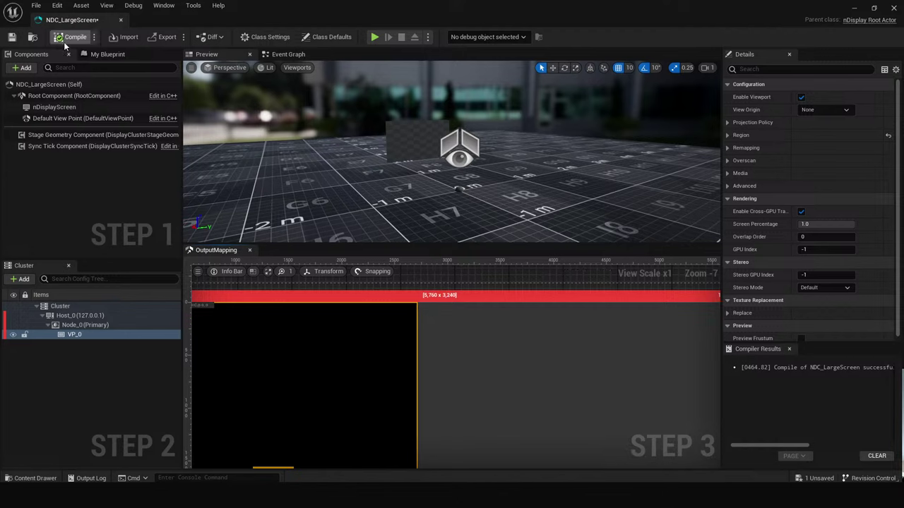
# Select and frame the nDisplayScreen component in the preview, and save and compile the config.
pyautogui.click(398, 153)
pyautogui.press('f')
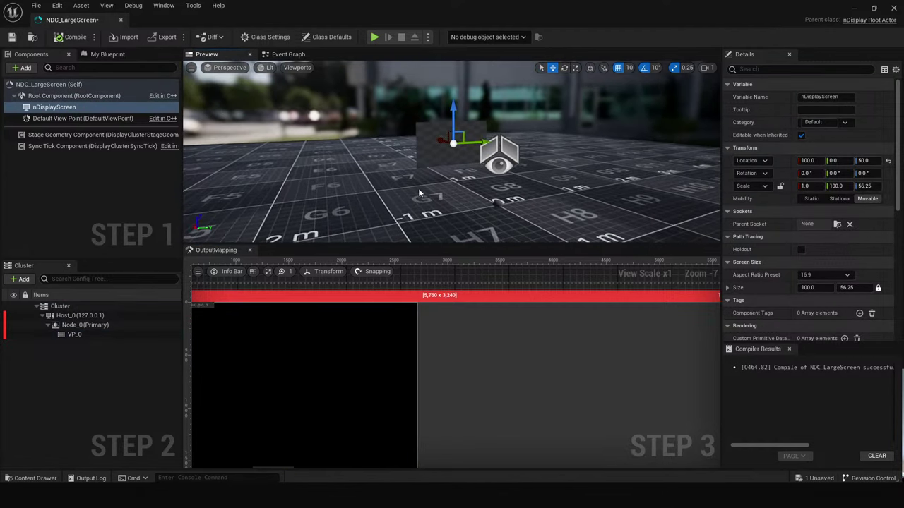
pyautogui.hotkey('ctrl', 's')
pyautogui.click(68, 40)
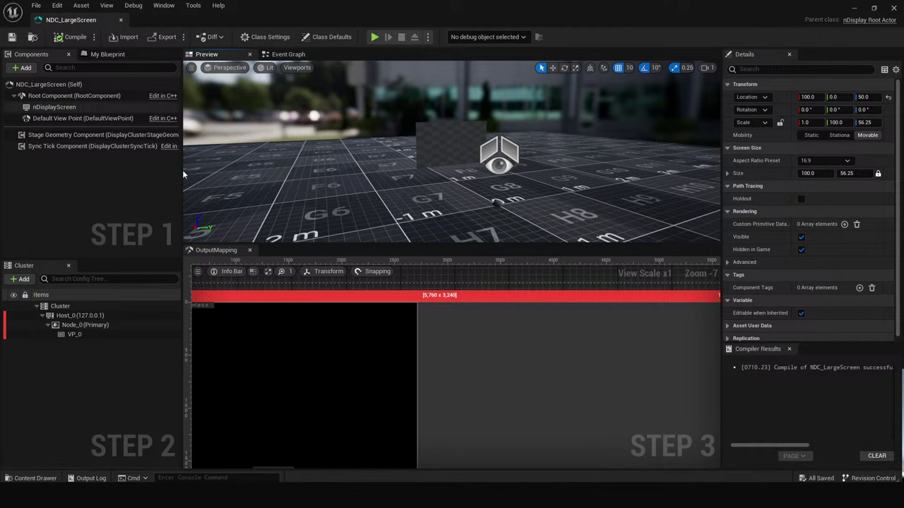
# Duplicate the nDisplayScreen component and compile the config.
pyautogui.scroll(2, 456, 202)
pyautogui.click(452, 158)
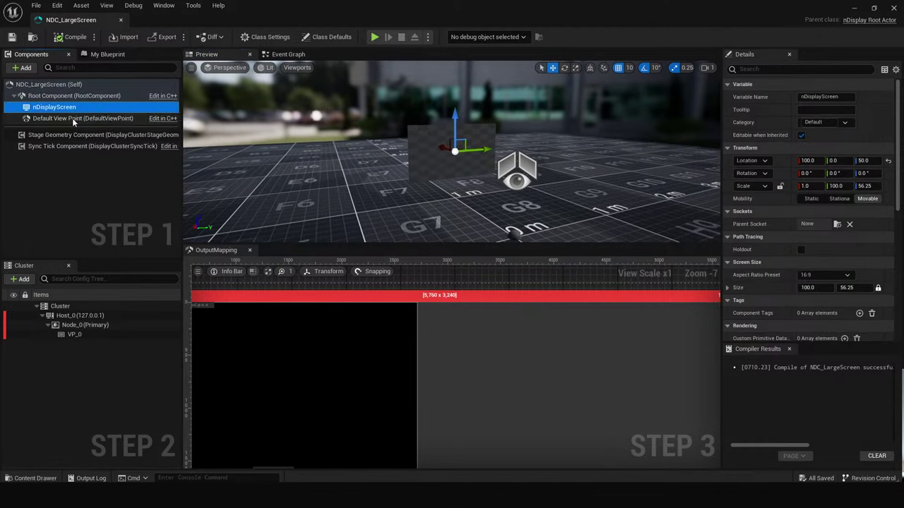
pyautogui.hotkey('ctrl', 'd')
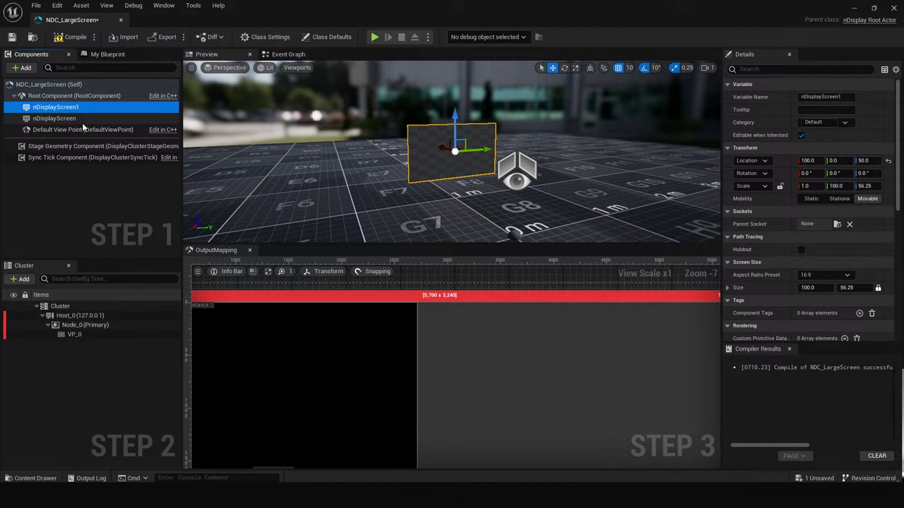
pyautogui.click(68, 37)
# Set the original nDisplayScreen's Z scale to 50 and move it along Y to -100.
pyautogui.click(100, 118)
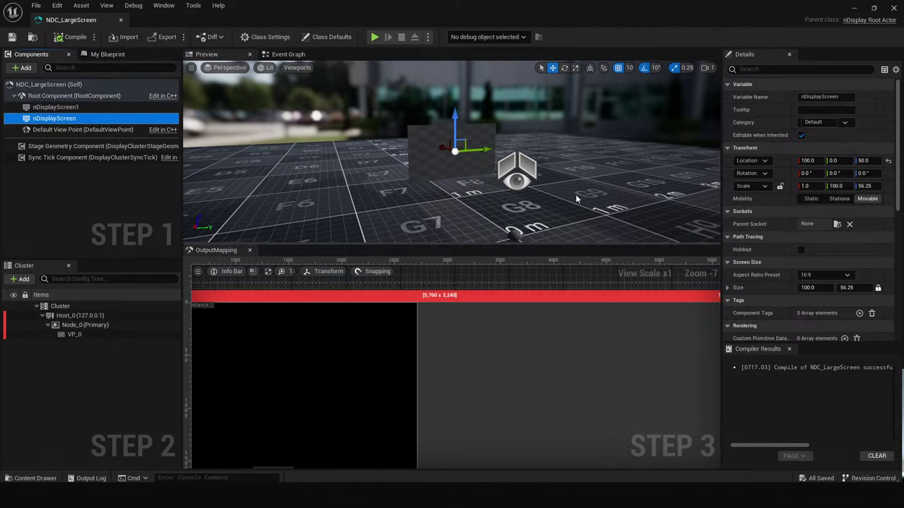
pyautogui.click(864, 186)
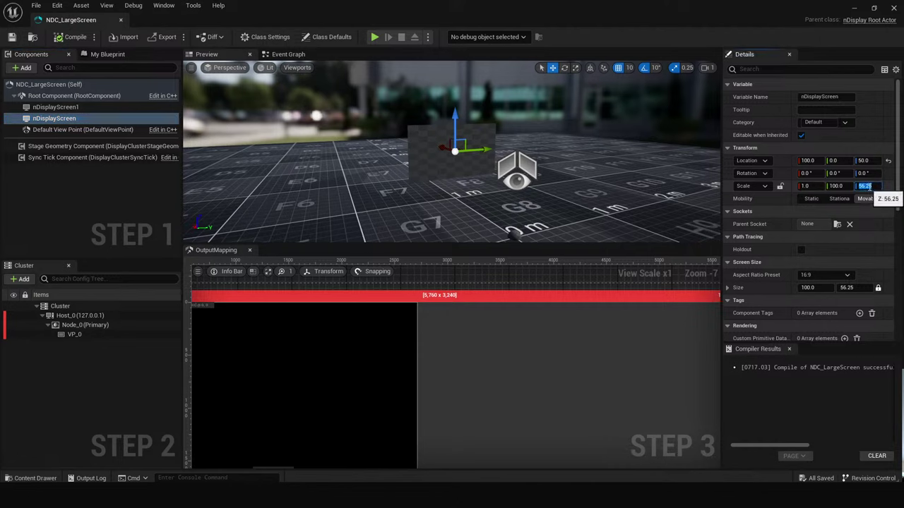
pyautogui.write('50')
pyautogui.press('Return')
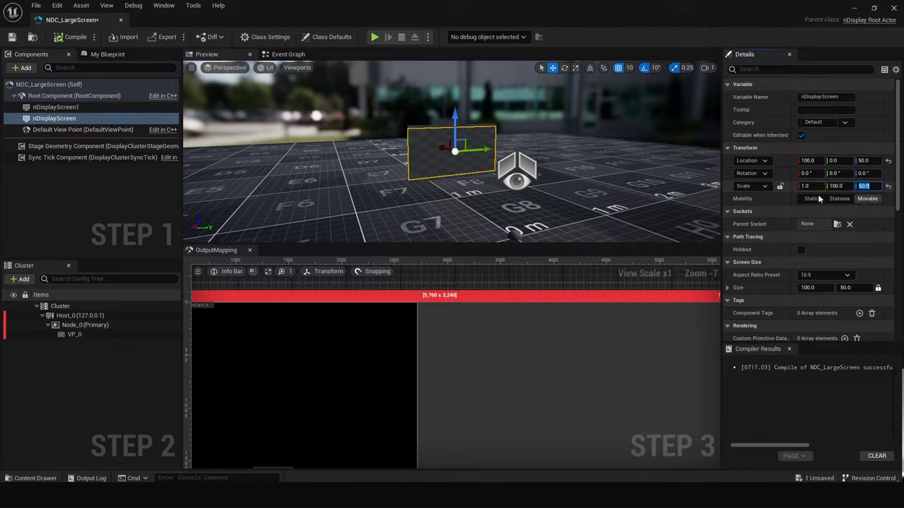
pyautogui.moveTo(486, 149); pyautogui.dragTo(392, 158)
# Make the original nDisplayScreen a portrait screen with Y scale 50 and Z scale 100.
pyautogui.click(837, 186)
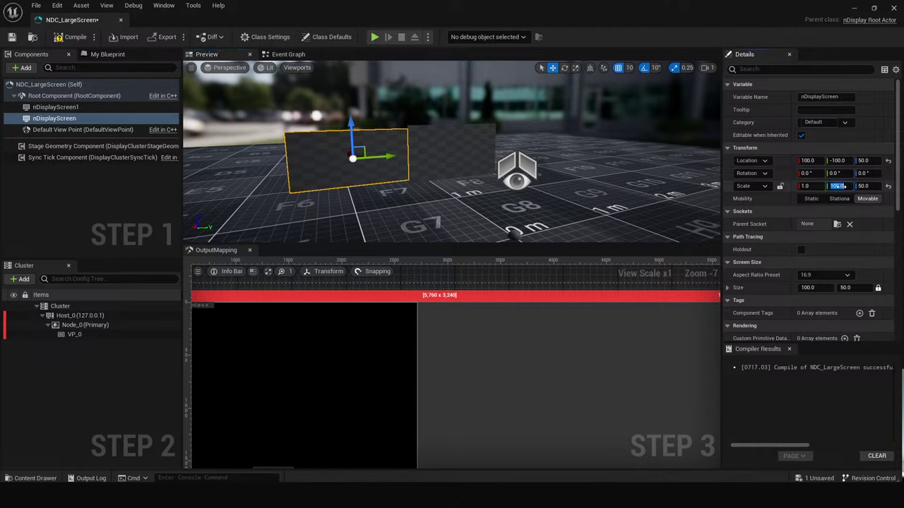
pyautogui.write('50')
pyautogui.press('Tab')
pyautogui.write('100')
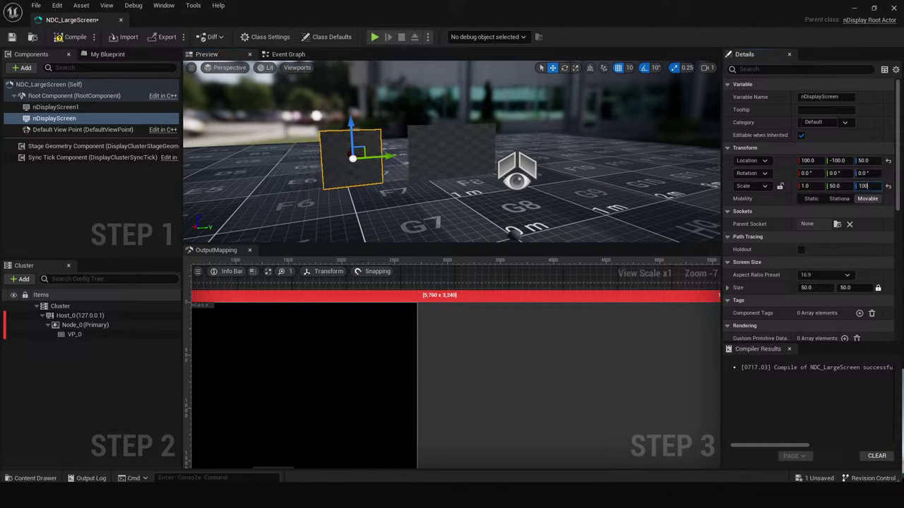
pyautogui.press('Return')
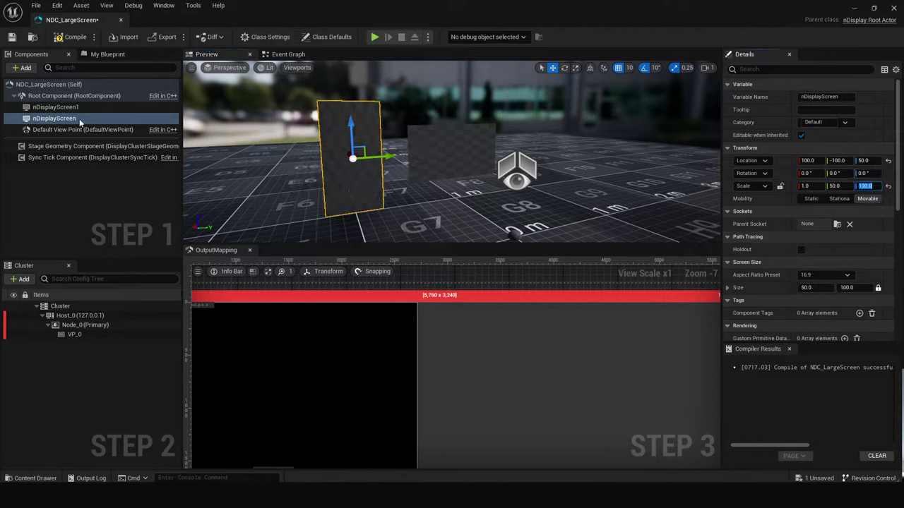
# Make nDisplayScreen1 a portrait screen with Y scale 50 and Z scale 100, and compile and save the config.
pyautogui.click(55, 107)
pyautogui.click(837, 186)
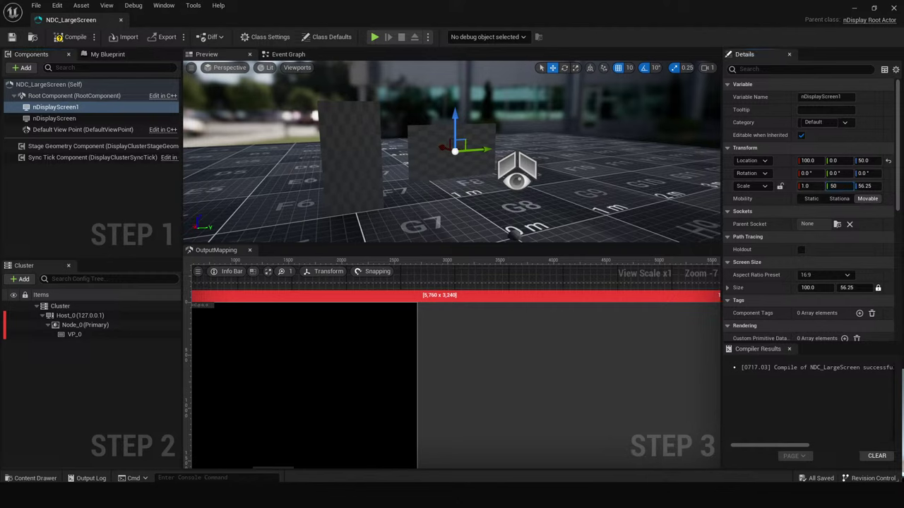
pyautogui.press('Tab')
pyautogui.write('100')
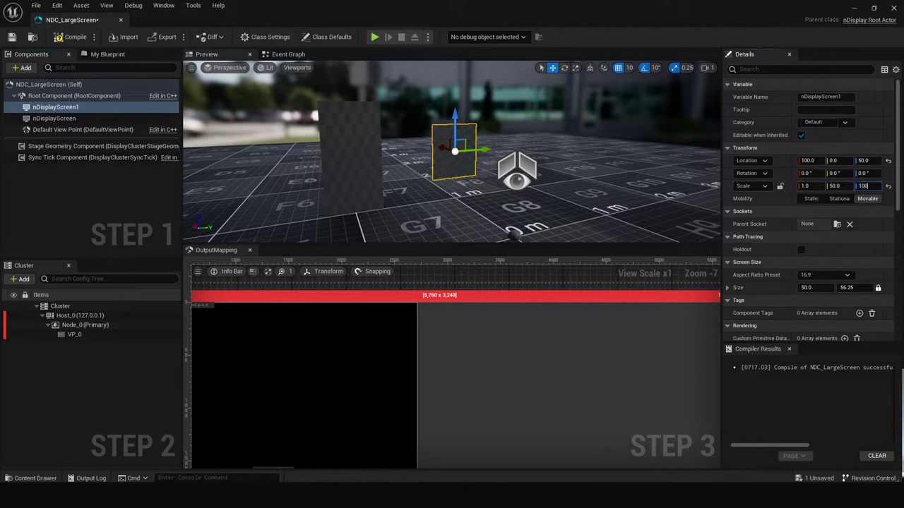
pyautogui.write('0')
pyautogui.press('Return')
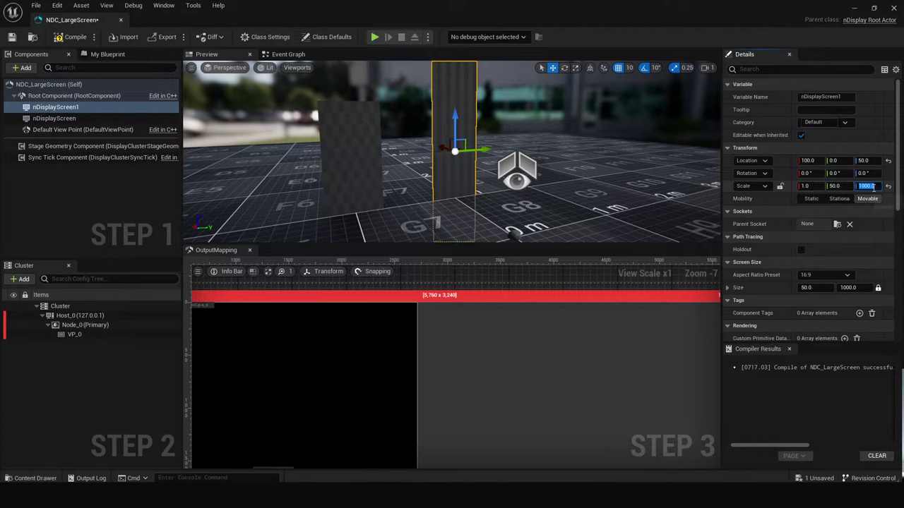
pyautogui.write('100')
pyautogui.press('Return')
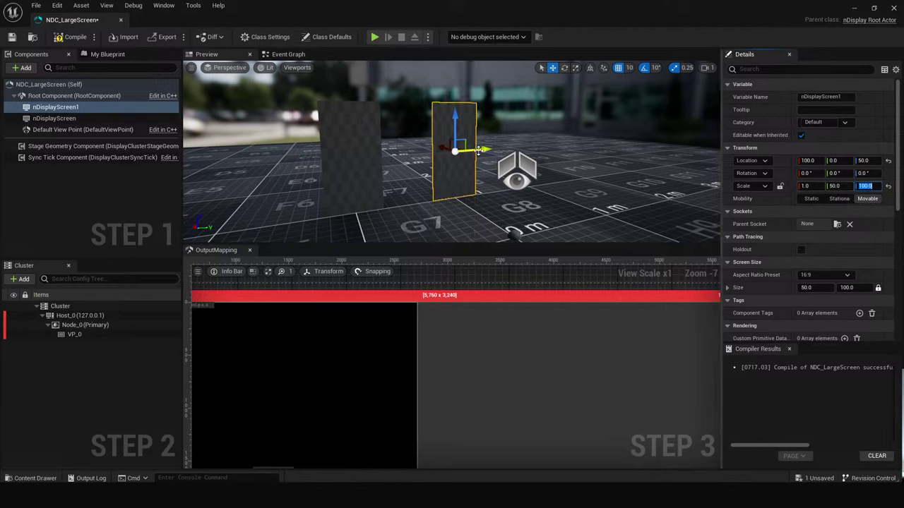
pyautogui.click(72, 37)
pyautogui.click(12, 37)
# Move nDisplayScreen1 along Y to -50 so it sits directly beside the other screen, and compile and save the config.
pyautogui.click(447, 156)
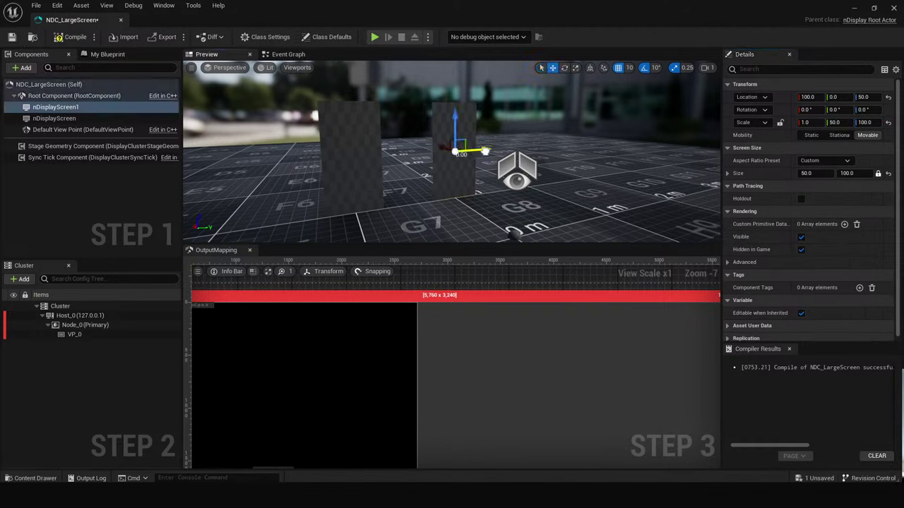
pyautogui.moveTo(487, 148); pyautogui.dragTo(438, 157)
pyautogui.moveTo(439, 157); pyautogui.dragTo(384, 180, button='right')
pyautogui.scroll(-5, 448, 411)
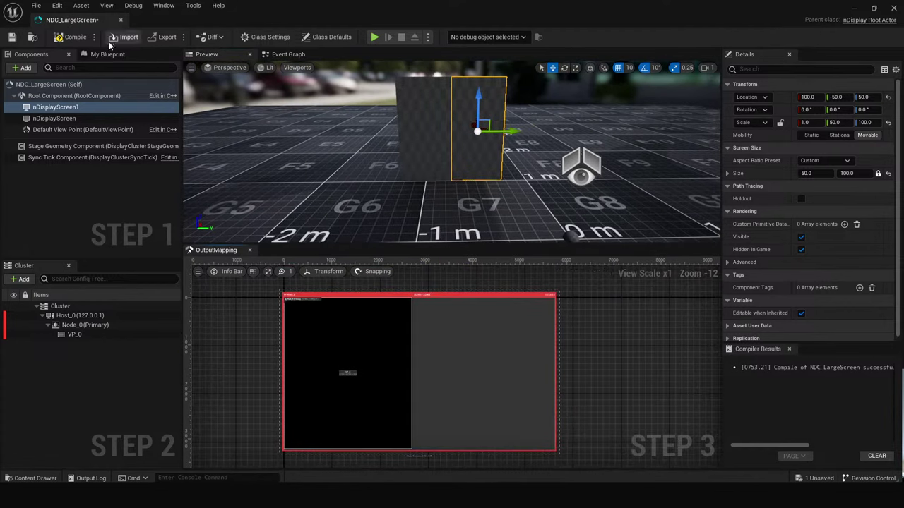
pyautogui.click(70, 36)
pyautogui.click(12, 37)
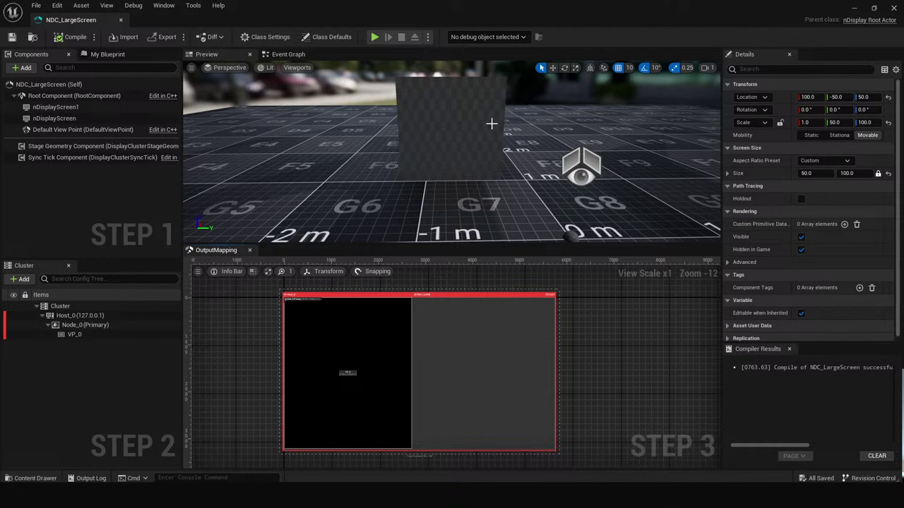
# Move both display screens together along Y until nDisplayScreen1 is at Y 20, and compile and save the config.
pyautogui.click(491, 124)
pyautogui.keyDown('ctrl'); pyautogui.click(78, 118); pyautogui.keyUp('ctrl')
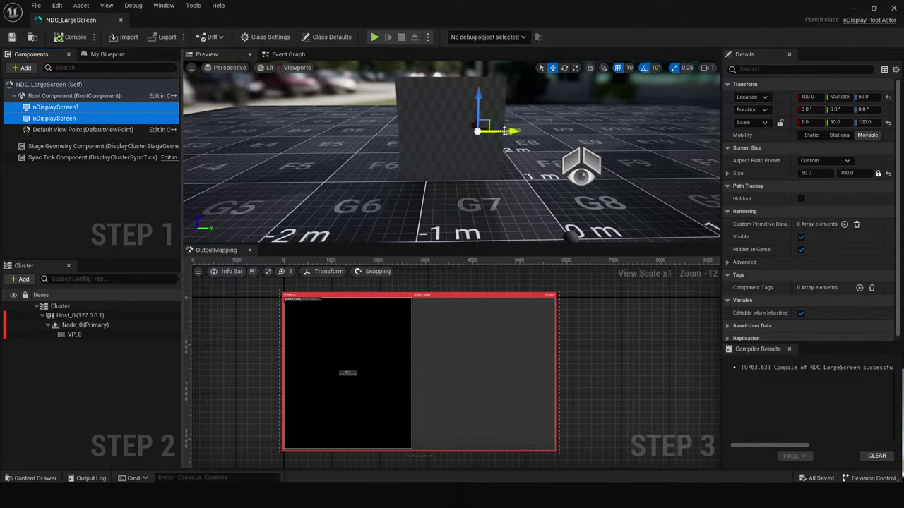
pyautogui.moveTo(504, 131); pyautogui.dragTo(551, 185)
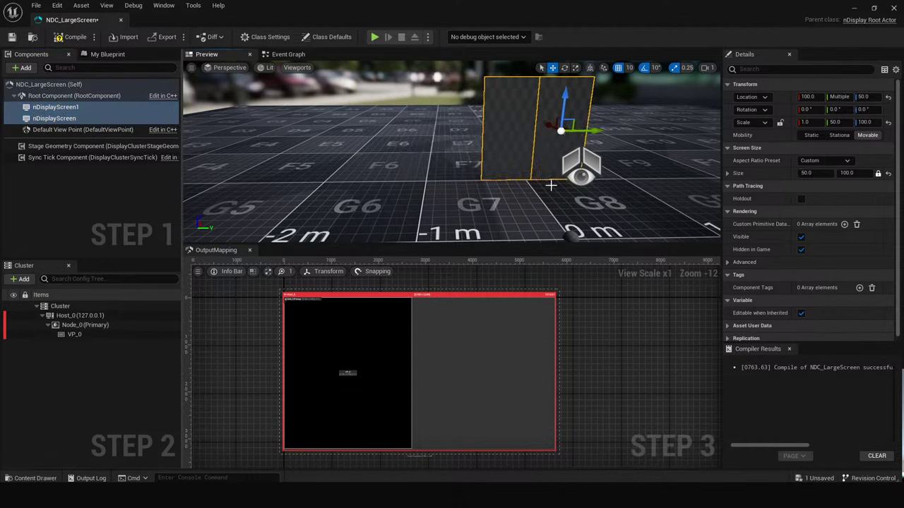
pyautogui.moveTo(551, 185); pyautogui.dragTo(479, 199, button='right')
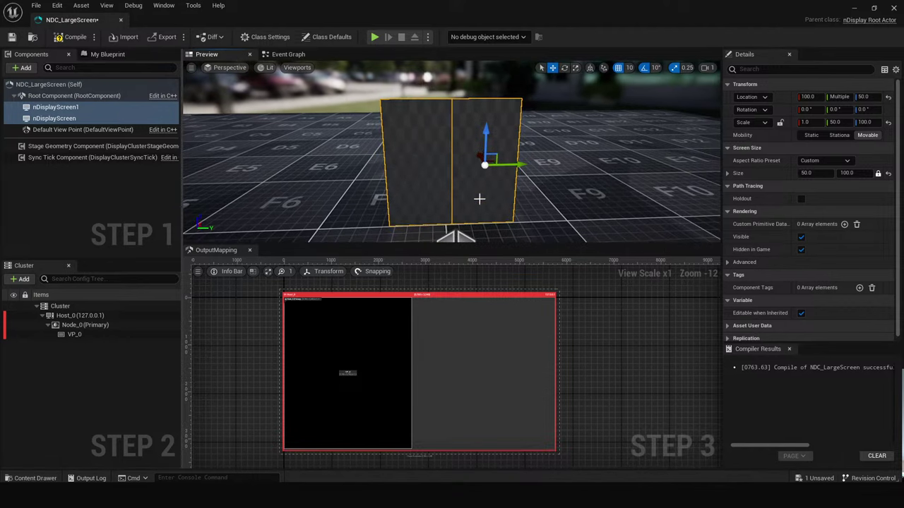
pyautogui.moveTo(512, 165); pyautogui.dragTo(499, 166)
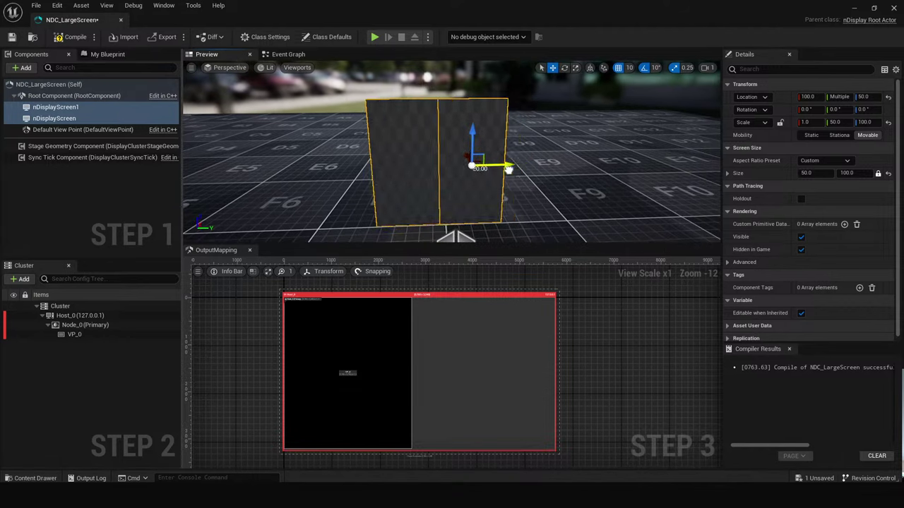
pyautogui.click(60, 37)
pyautogui.click(11, 36)
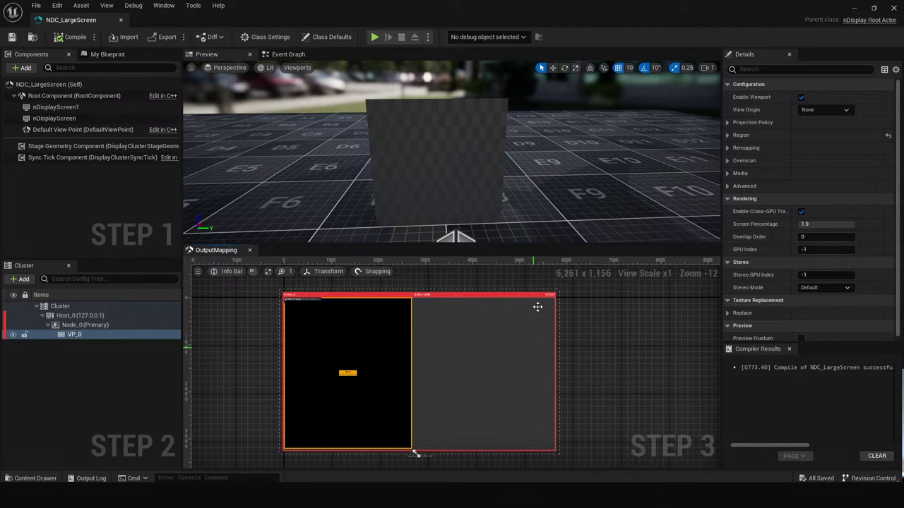
# Examine how Host_0 and the VP_0 viewport are laid out in the output mapping and review their settings.
pyautogui.click(394, 384)
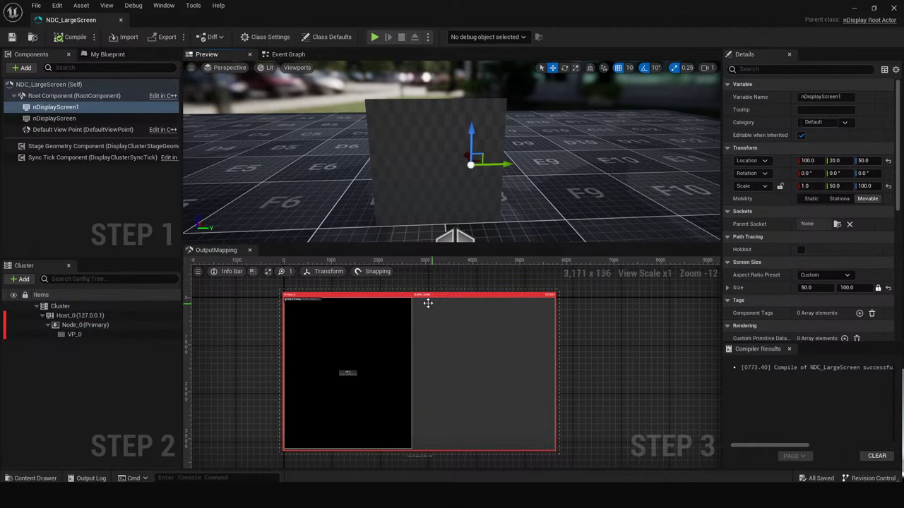
pyautogui.scroll(7, 427, 315)
pyautogui.scroll(-1, 434, 324)
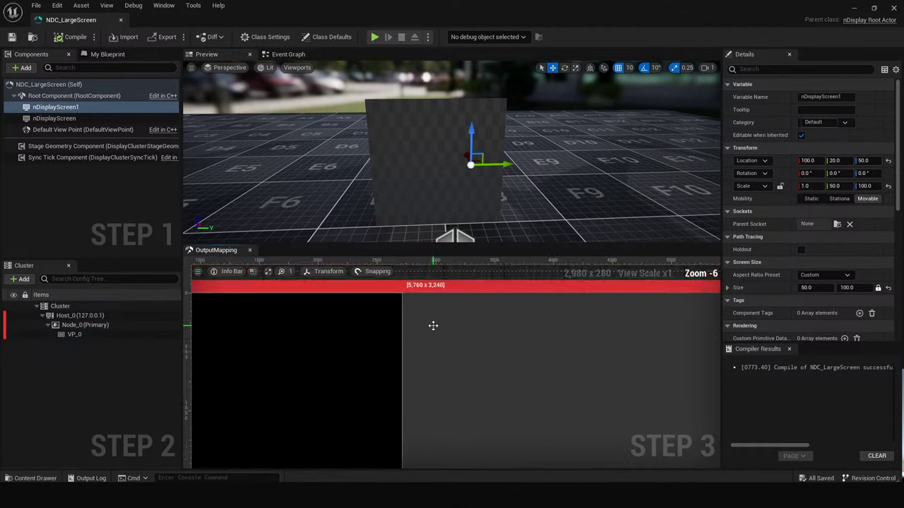
pyautogui.moveTo(436, 316); pyautogui.dragTo(450, 312, button='right')
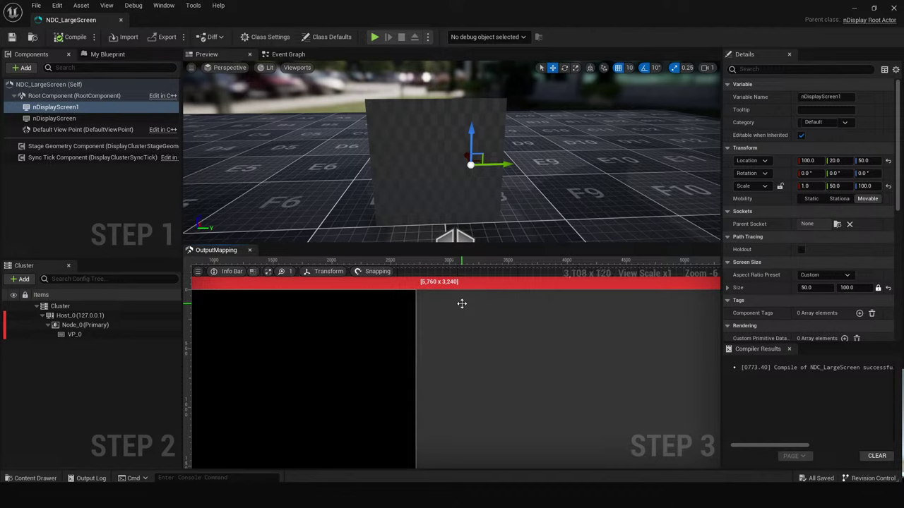
pyautogui.click(435, 285)
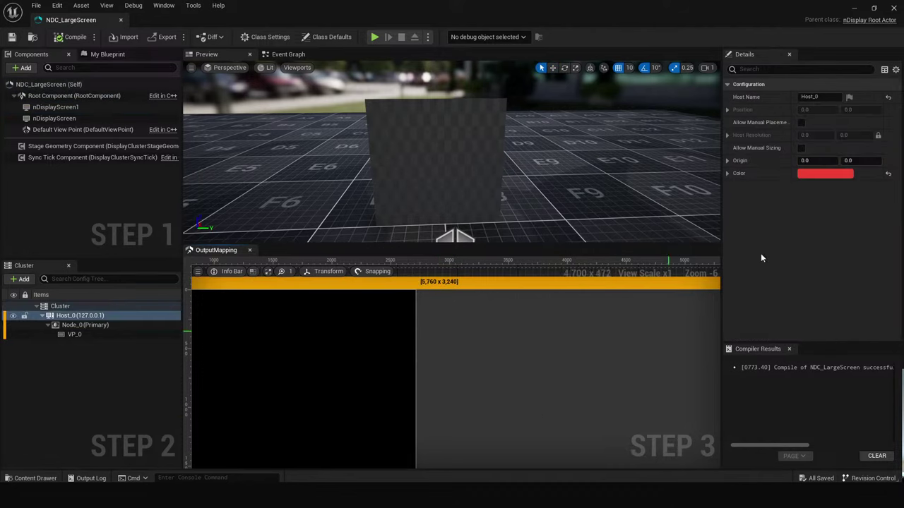
pyautogui.scroll(-3, 454, 337)
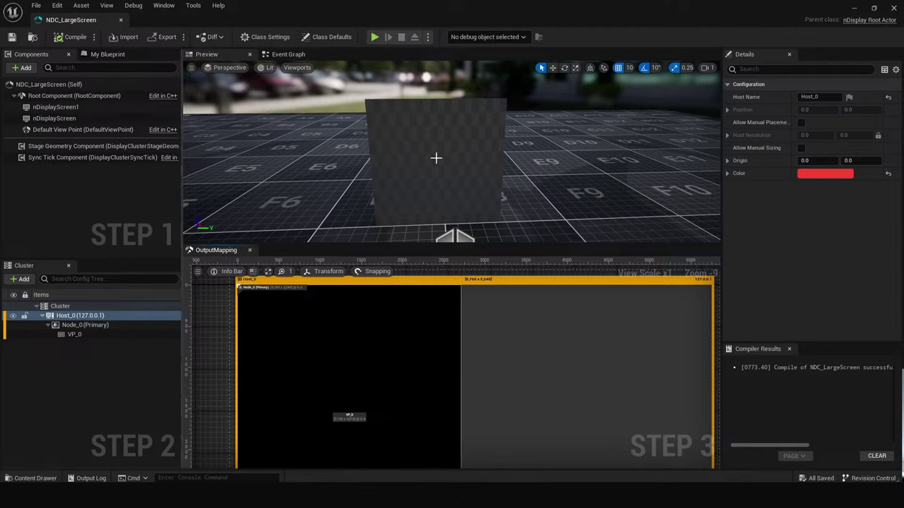
pyautogui.click(75, 334)
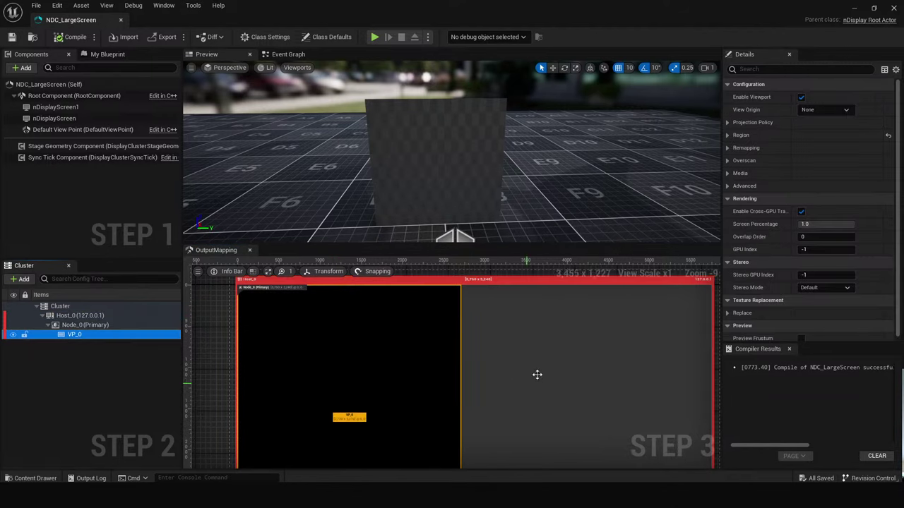
pyautogui.scroll(1, 476, 311)
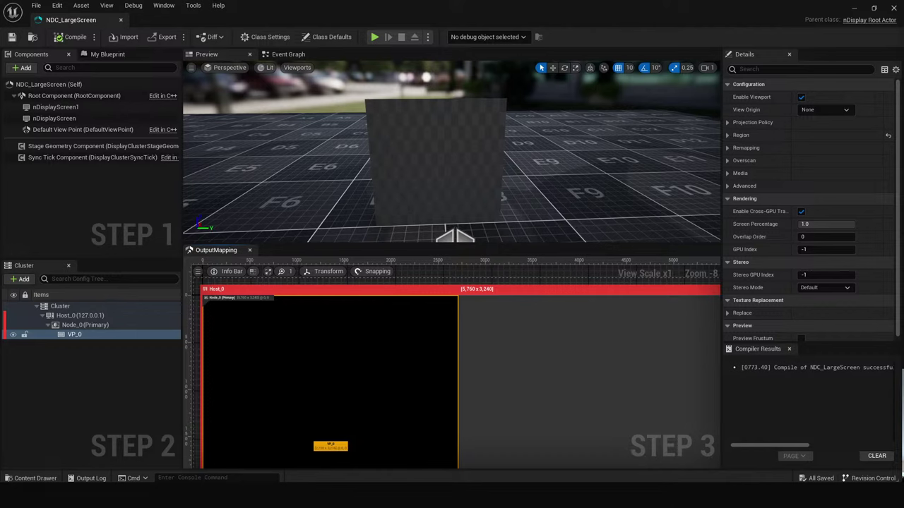
pyautogui.click(463, 305)
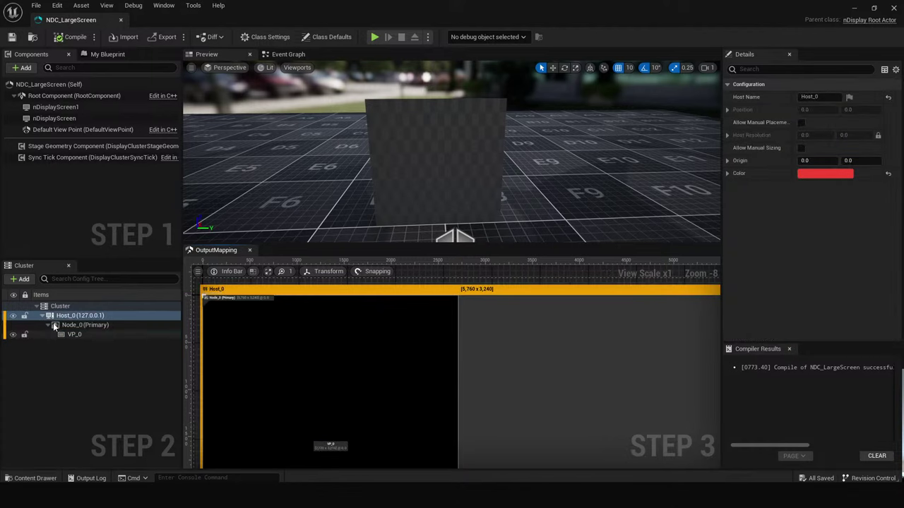
# Allow manual sizing on Host_0 and enter host resolution X 6000 followed by Y 3000 with the aspect ratio locked.
pyautogui.click(75, 320)
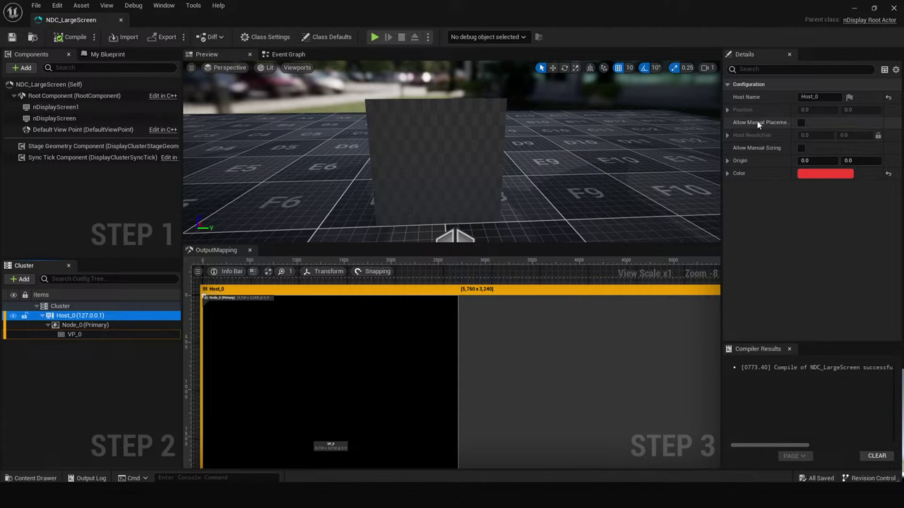
pyautogui.click(727, 135)
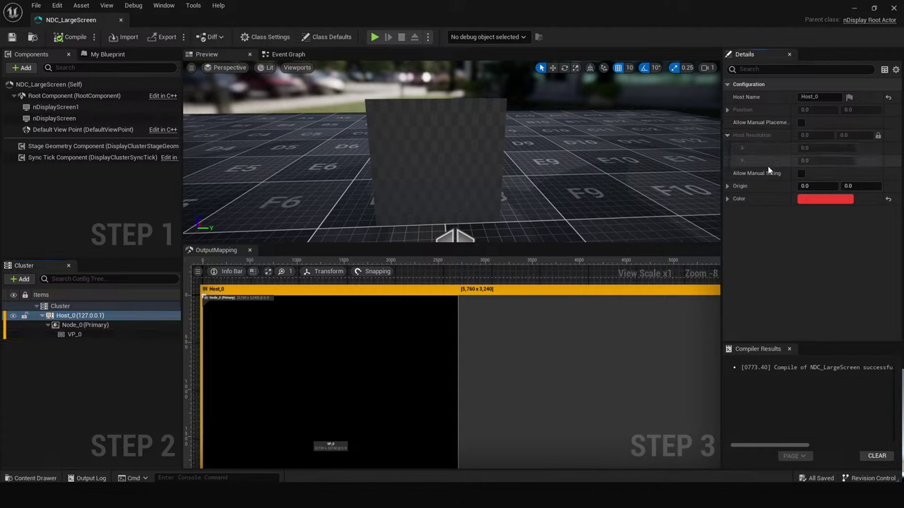
pyautogui.click(801, 175)
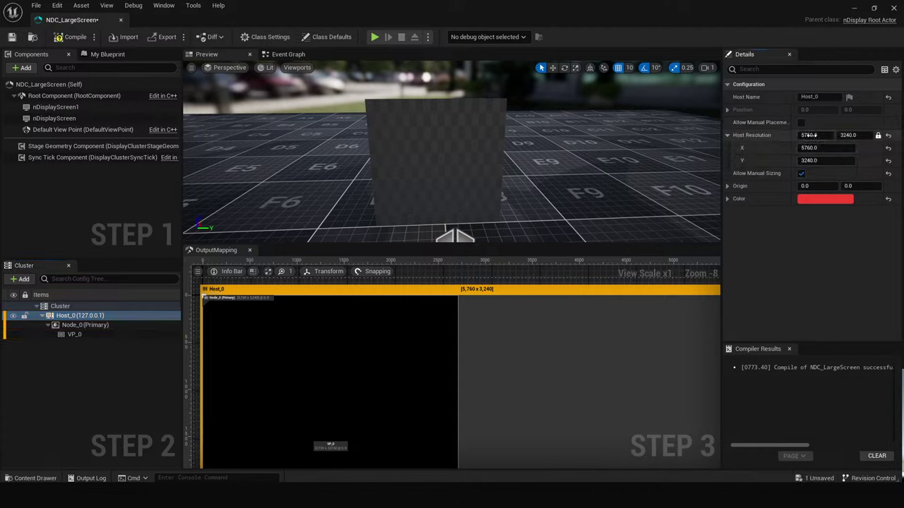
pyautogui.click(809, 135)
pyautogui.write('6000')
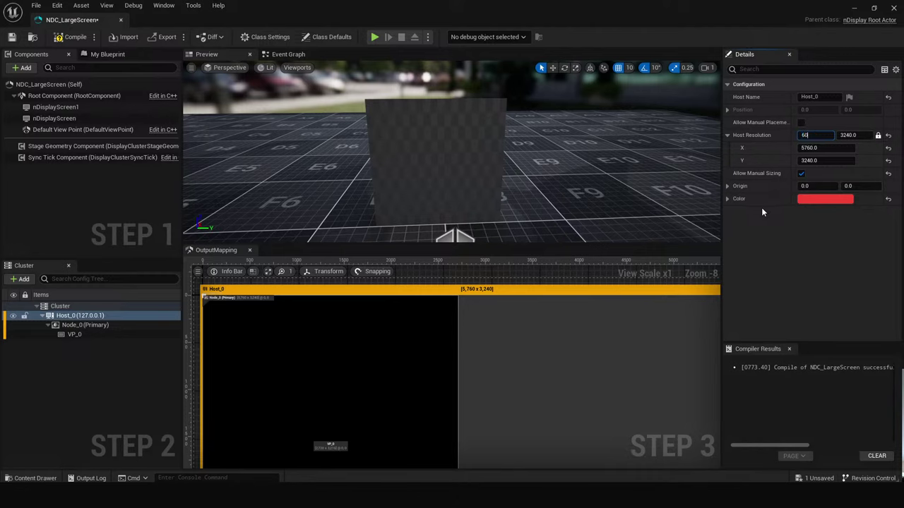
pyautogui.press('Tab')
pyautogui.write('3000')
pyautogui.press('Return')
# Set the window size of Node_0 to 6000 x 3000.
pyautogui.moveTo(516, 359); pyautogui.dragTo(488, 346, button='right')
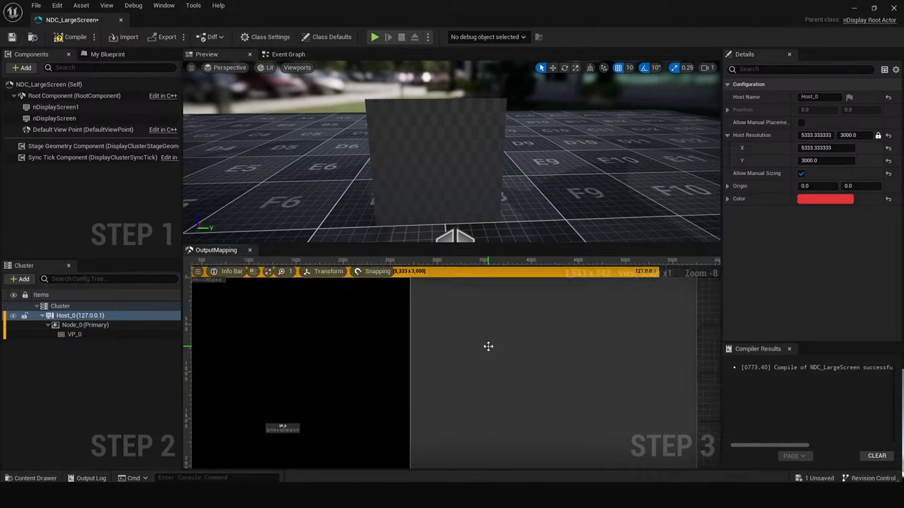
pyautogui.scroll(-1, 488, 347)
pyautogui.click(646, 321)
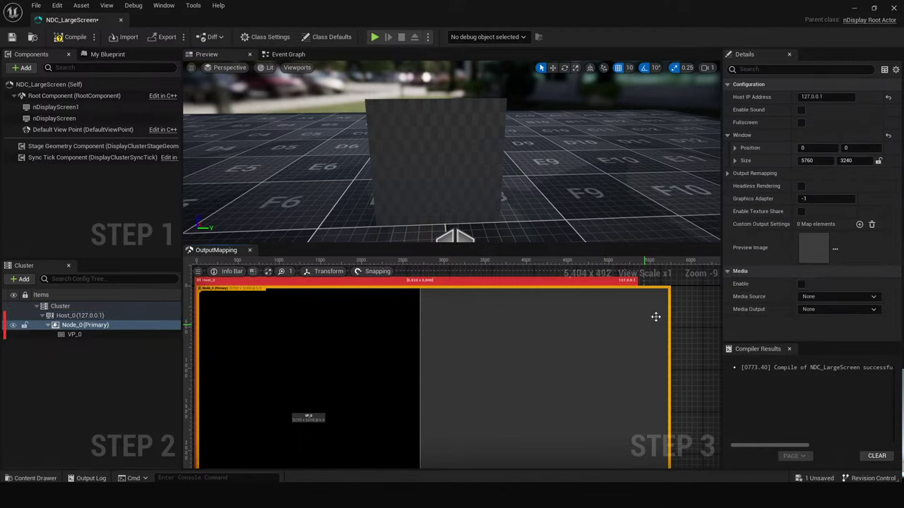
pyautogui.click(116, 325)
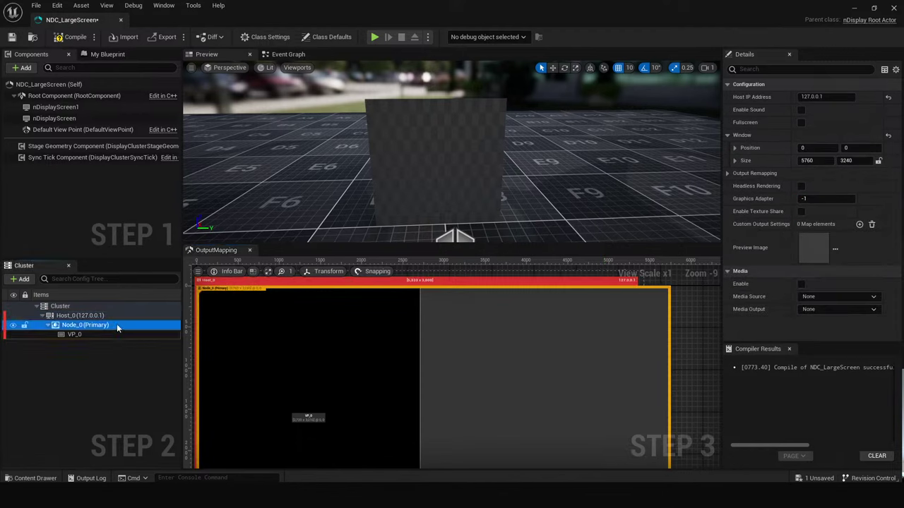
pyautogui.click(807, 160)
pyautogui.write('6000')
pyautogui.press('Tab')
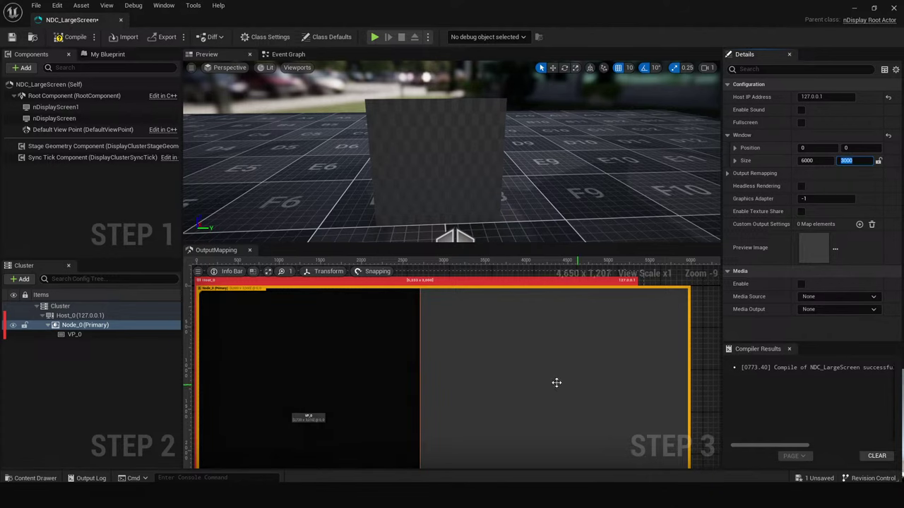
# Resize Node_0 in the output mapping to about 5333 x 3000 so it matches the Host_0 frame.
pyautogui.moveTo(549, 410); pyautogui.dragTo(525, 323, button='right')
pyautogui.scroll(-2, 551, 351)
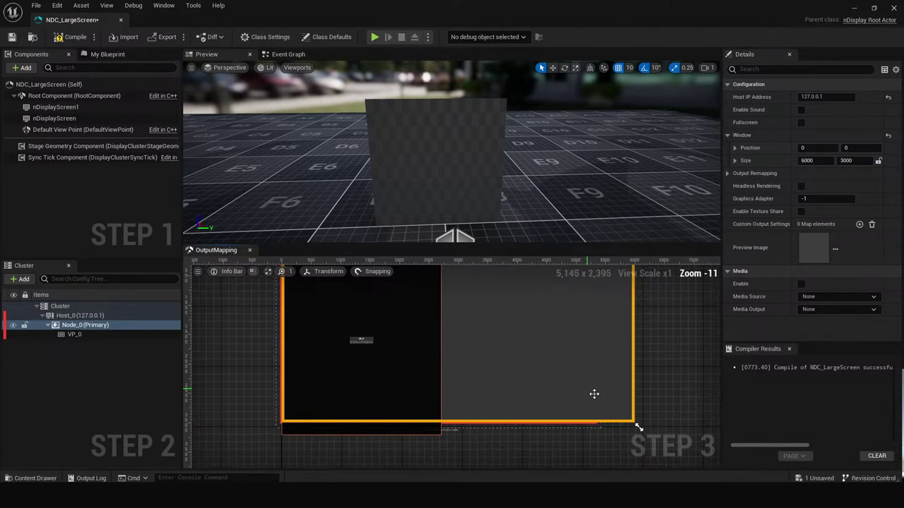
pyautogui.moveTo(638, 427); pyautogui.dragTo(601, 429)
# Select the VP_0 viewport under Node_0, and compile and save the config.
pyautogui.click(402, 362)
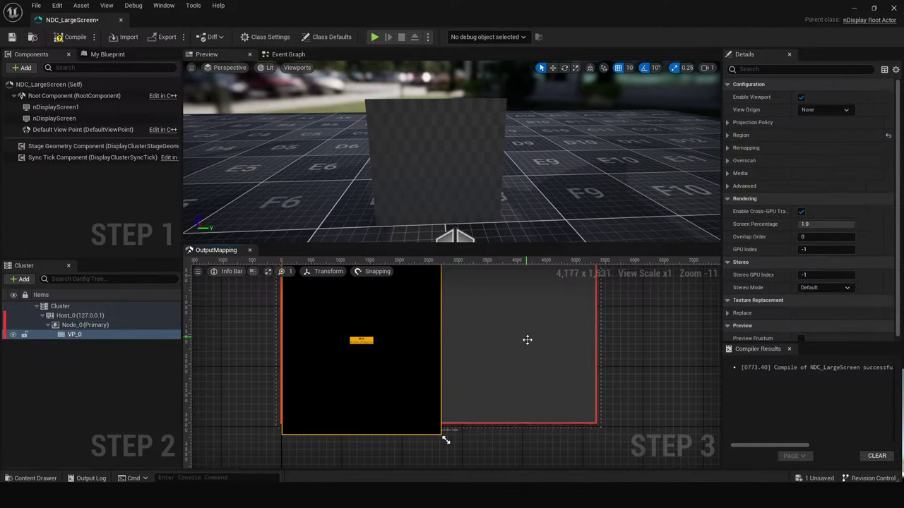
pyautogui.click(113, 337)
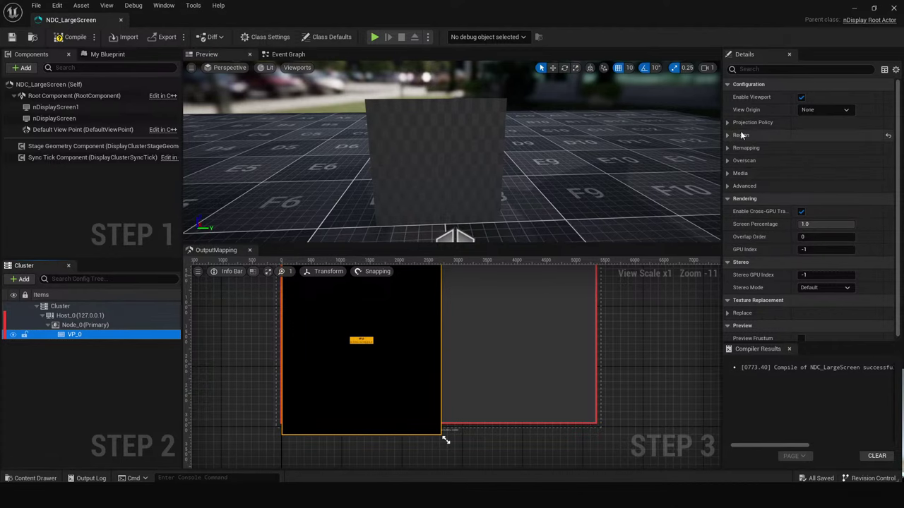
pyautogui.click(71, 36)
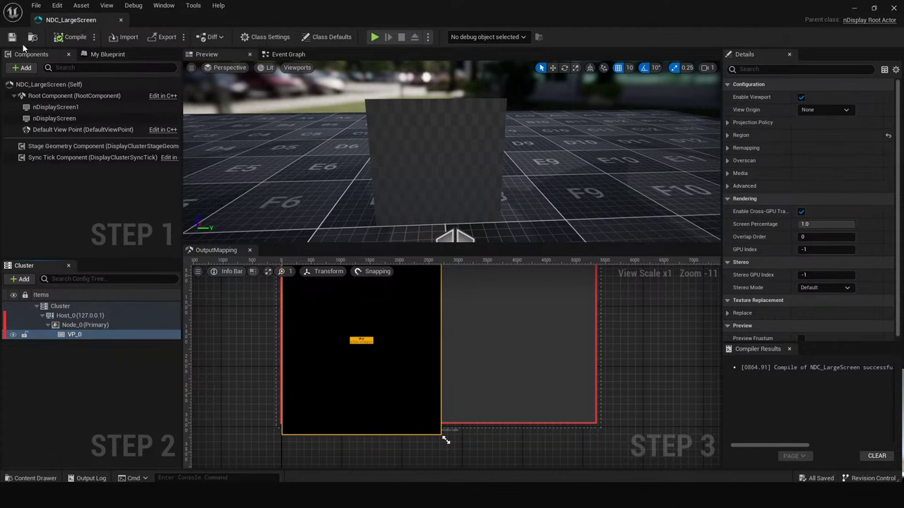
pyautogui.scroll(7, 341, 344)
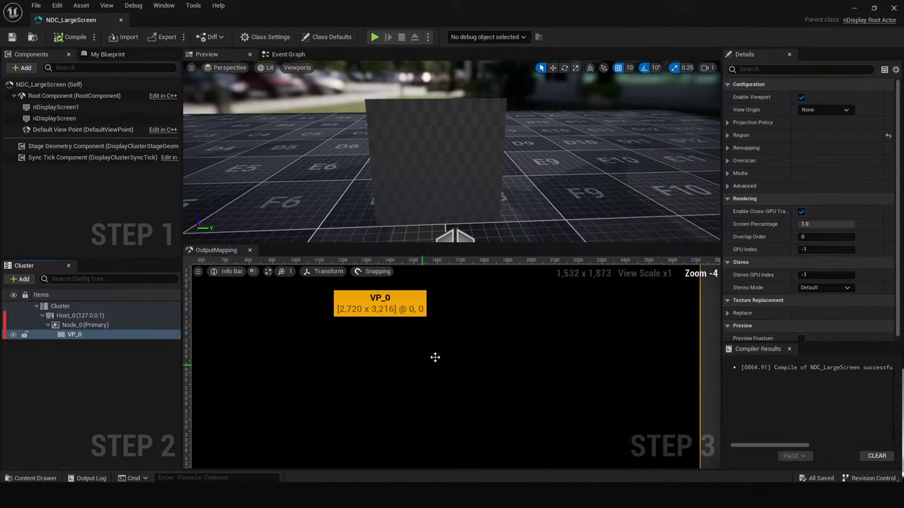
pyautogui.moveTo(512, 290); pyautogui.dragTo(490, 367, button='right')
pyautogui.scroll(-5, 490, 367)
pyautogui.moveTo(532, 320); pyautogui.dragTo(506, 394, button='right')
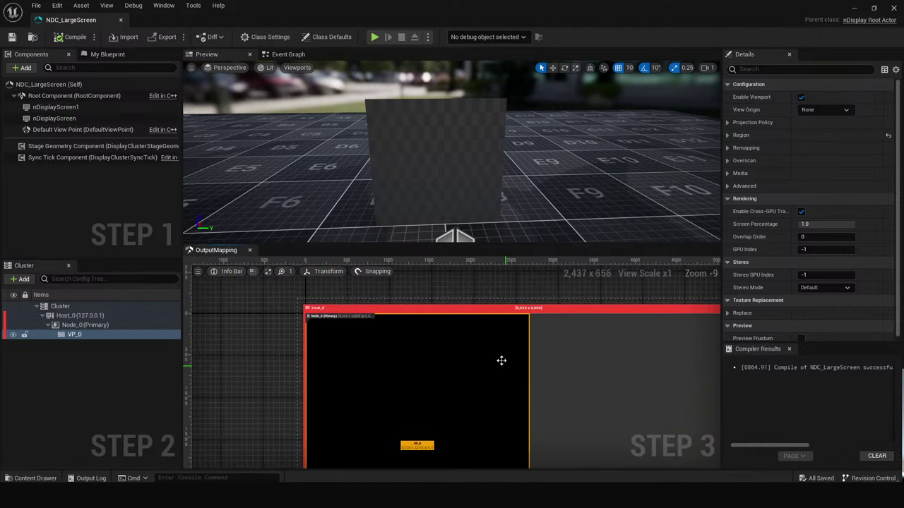
pyautogui.scroll(2, 526, 353)
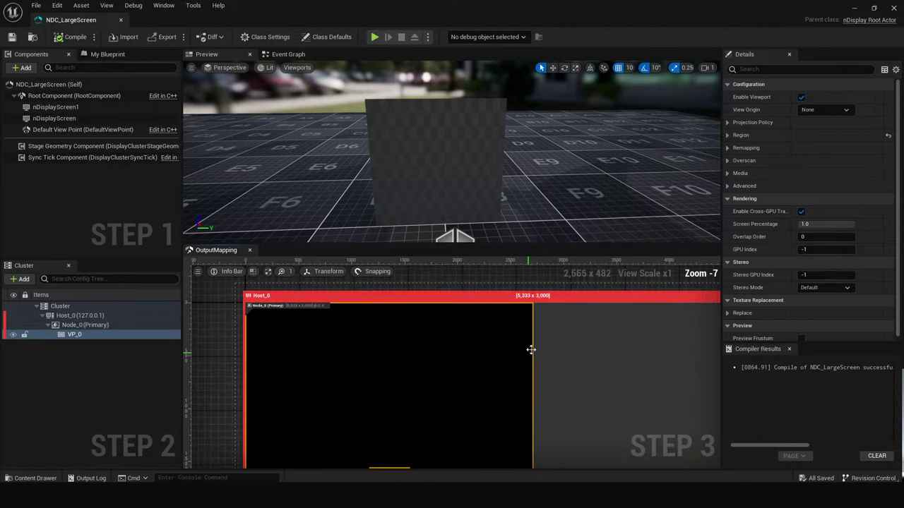
# Unlock the aspect ratio of Host_0 and set its host resolution to 6000 x 3000.
pyautogui.scroll(-2, 526, 363)
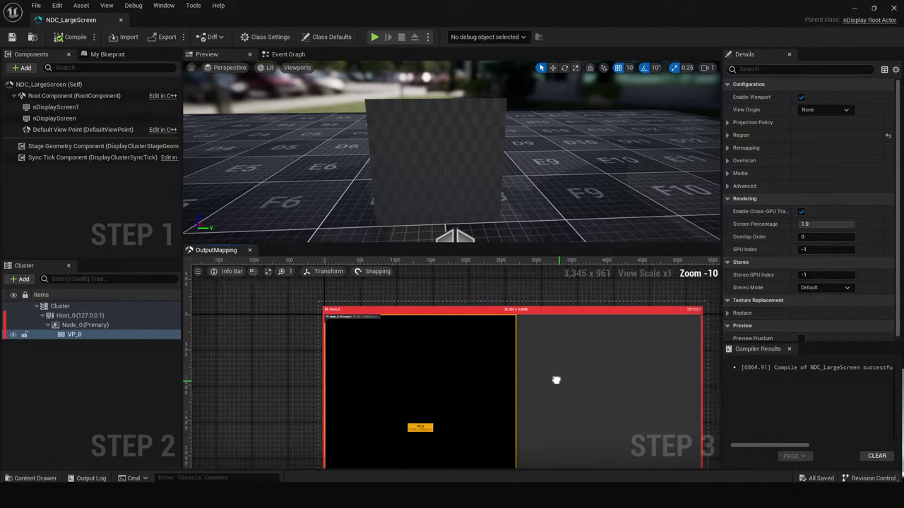
pyautogui.scroll(1, 544, 379)
pyautogui.click(474, 279)
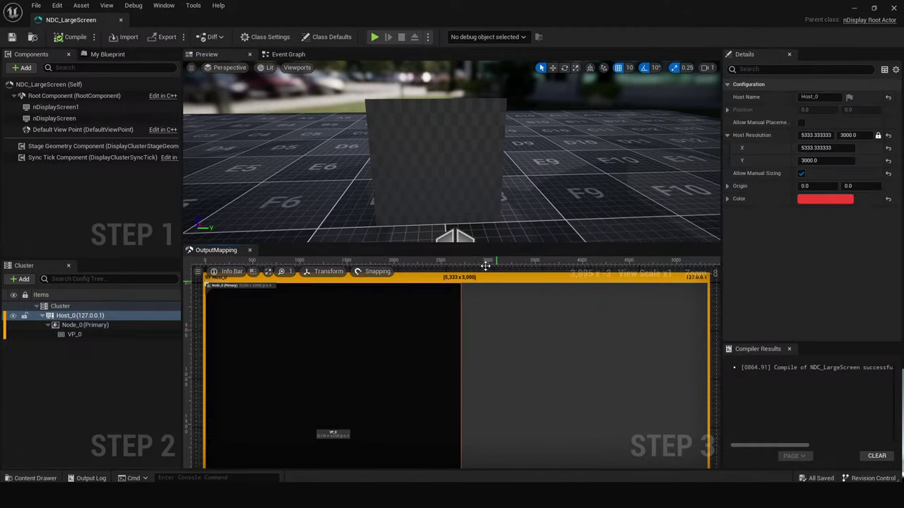
pyautogui.click(815, 134)
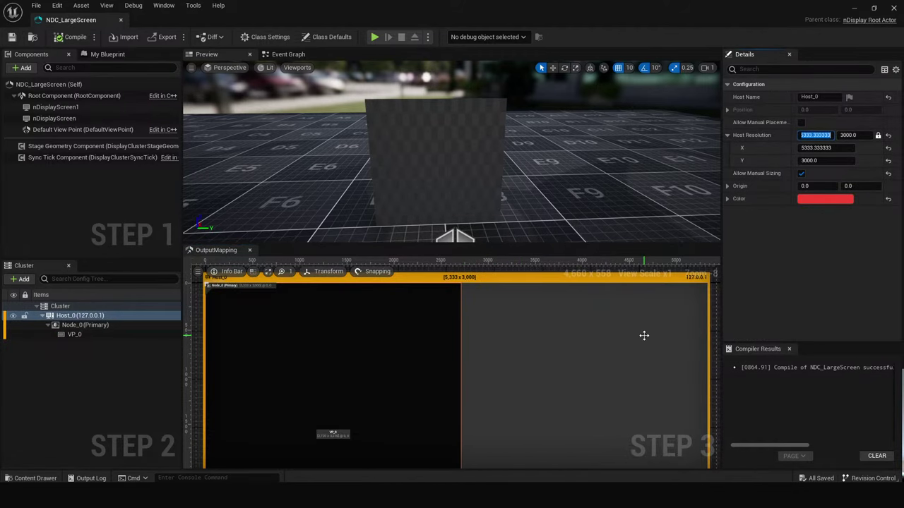
pyautogui.press('Return')
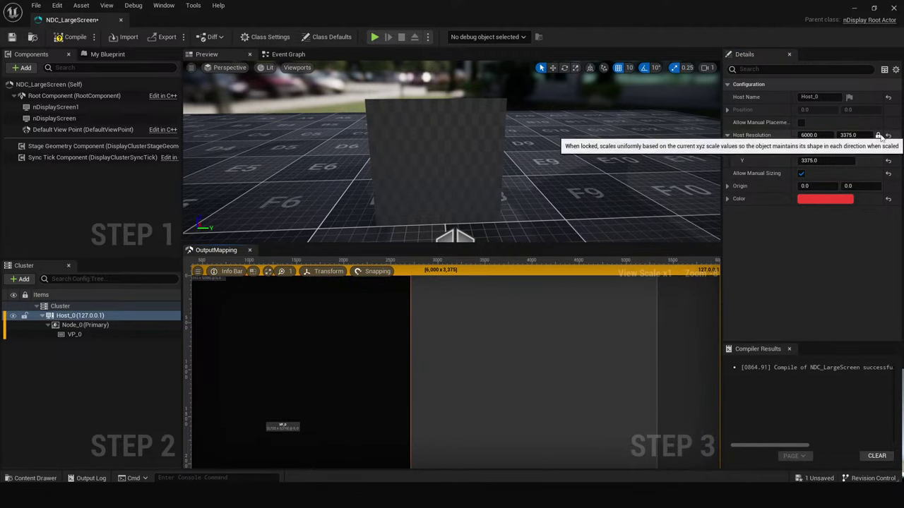
pyautogui.click(856, 138)
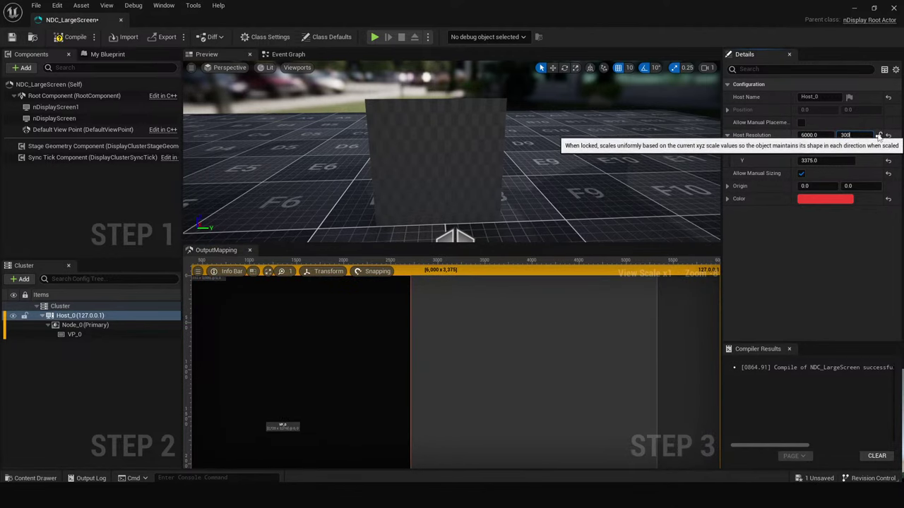
pyautogui.write('3000')
pyautogui.press('Return')
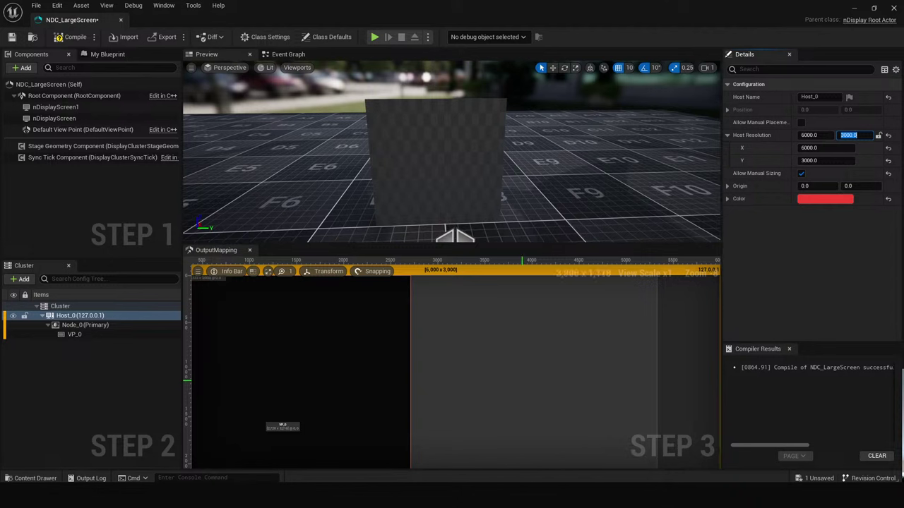
# Set the window size of Node_0 to 6000 x 3000 to match the host, and compile and save the config.
pyautogui.scroll(-3, 461, 305)
pyautogui.moveTo(500, 365); pyautogui.dragTo(497, 350, button='right')
pyautogui.click(498, 350)
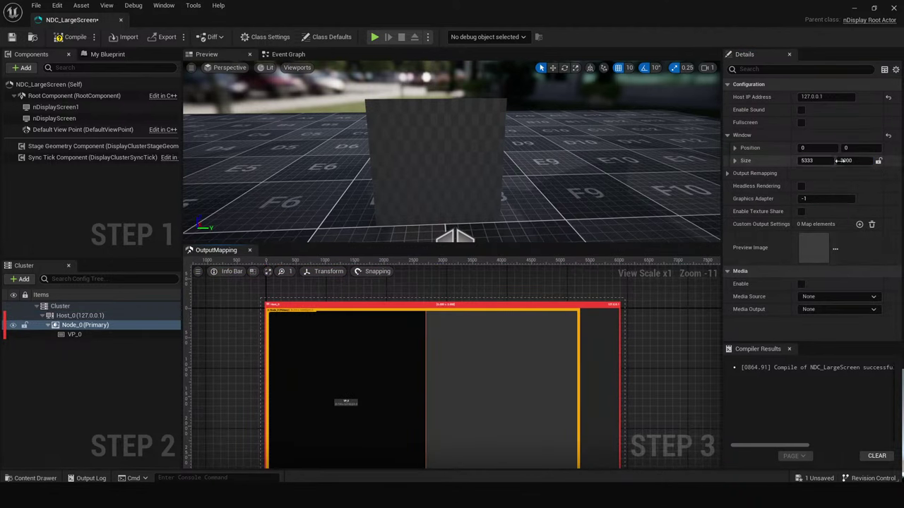
pyautogui.click(880, 161)
pyautogui.click(804, 162)
pyautogui.write('6000')
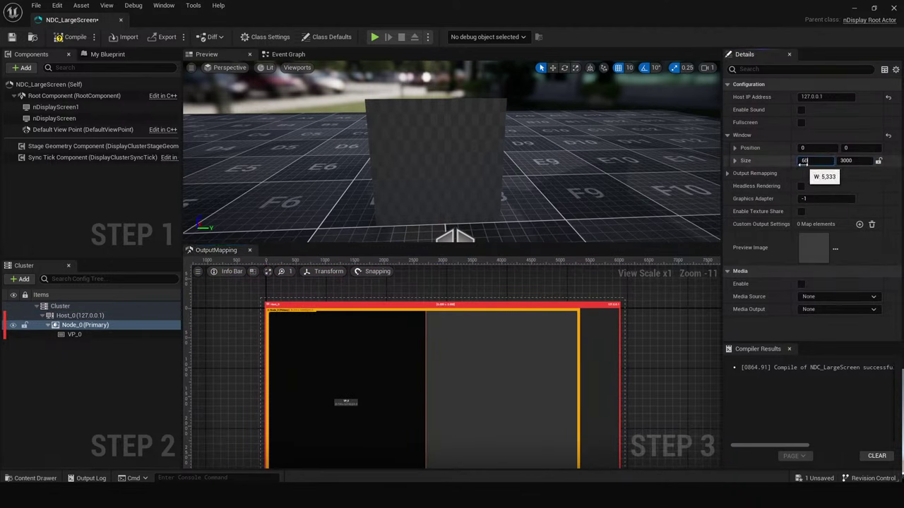
pyautogui.press('Tab')
pyautogui.write('30')
pyautogui.press('Return')
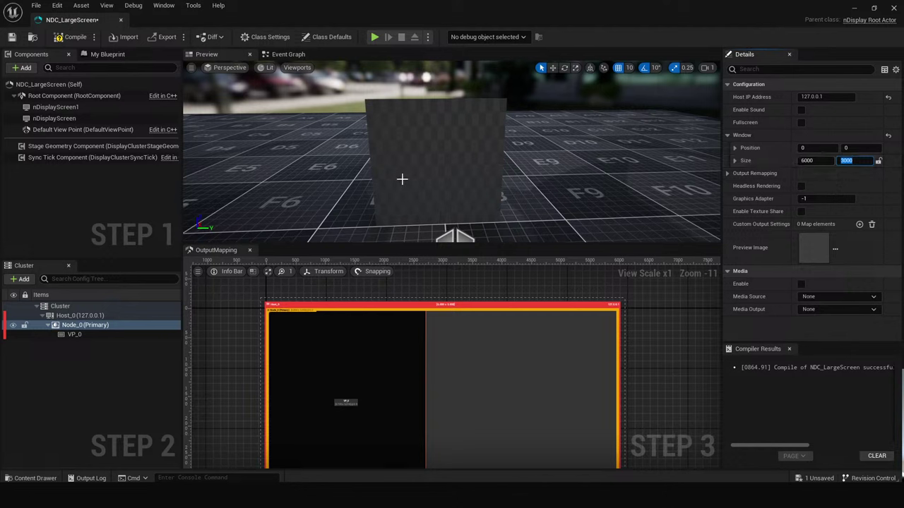
pyautogui.click(74, 36)
pyautogui.click(13, 37)
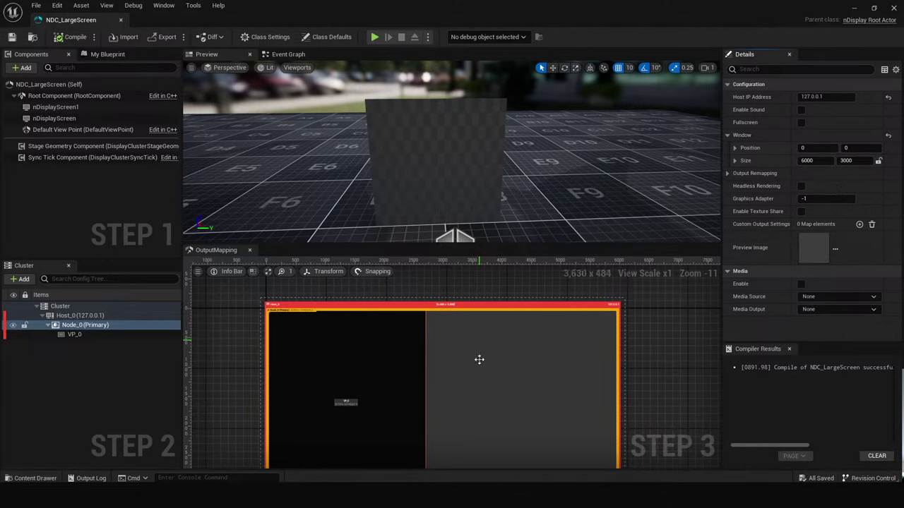
# Shrink the VP_0 viewport in the output mapping to about 2501 x 3003 and show its region values.
pyautogui.click(413, 347)
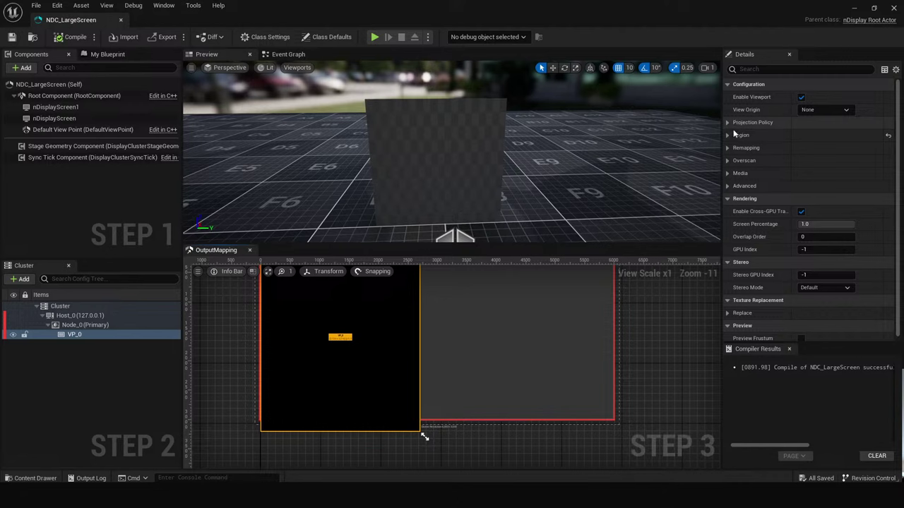
pyautogui.moveTo(422, 434); pyautogui.dragTo(407, 419)
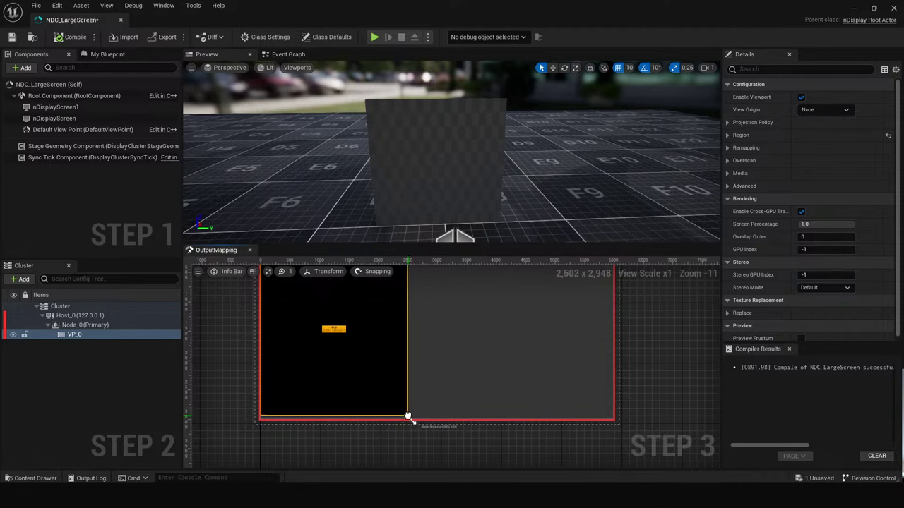
pyautogui.click(728, 134)
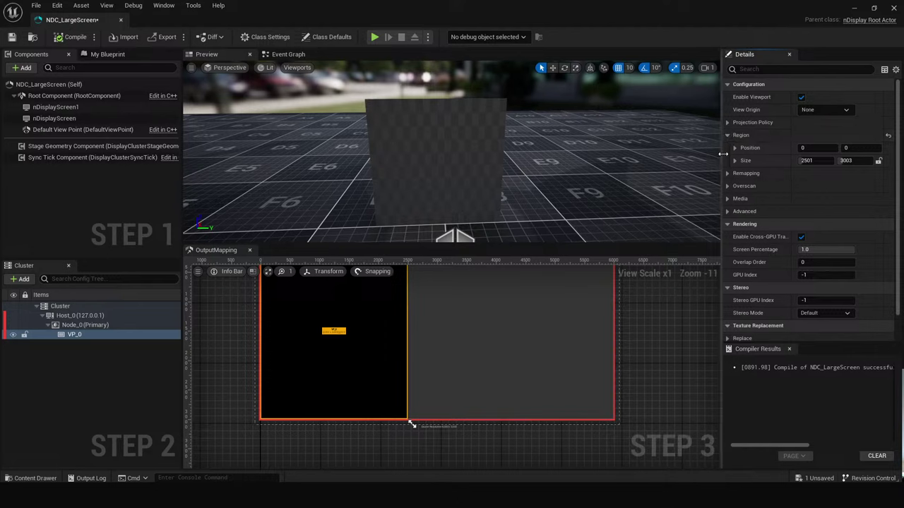
pyautogui.moveTo(534, 331); pyautogui.dragTo(552, 342, button='right')
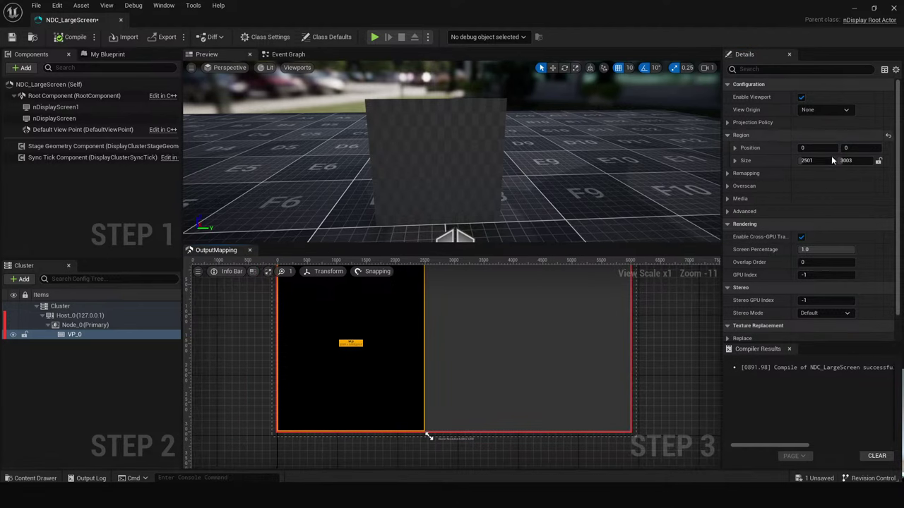
# Set the region size of VP_0 to 3000 x 3000, and compile and save the config.
pyautogui.click(807, 160)
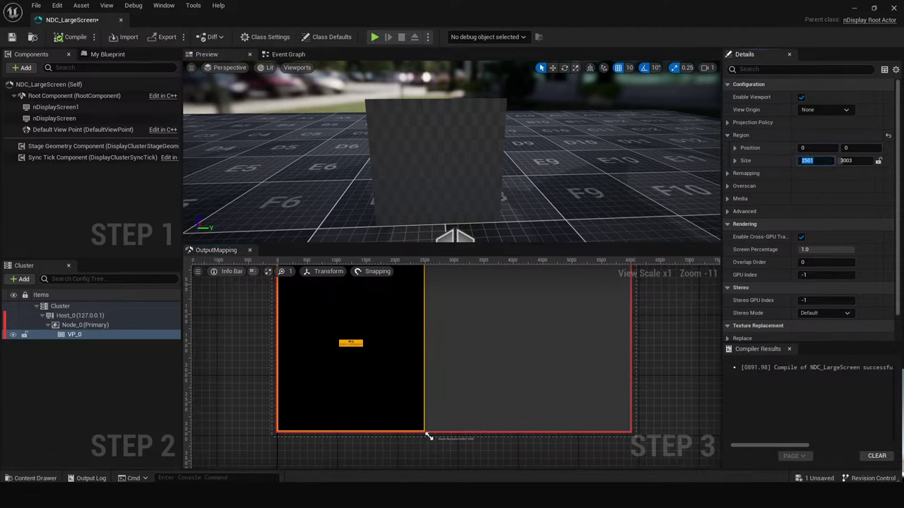
pyautogui.press('Tab')
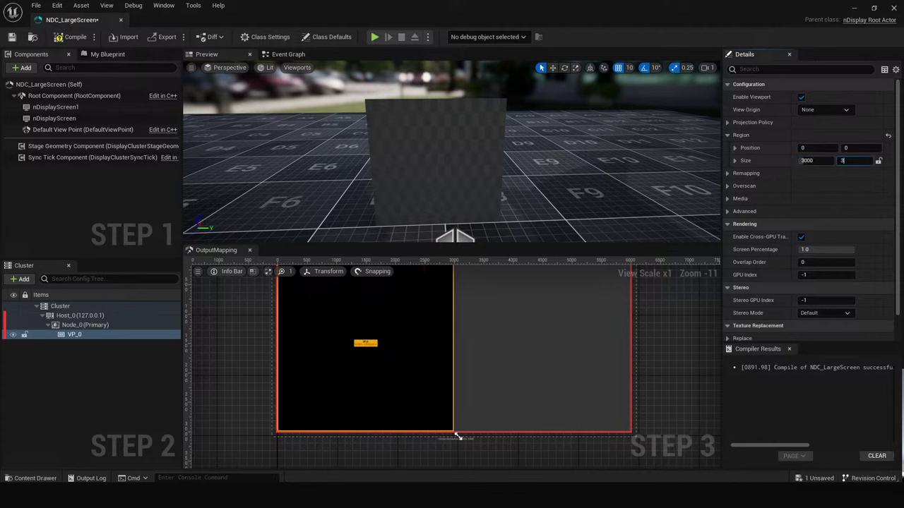
pyautogui.click(543, 347)
pyautogui.moveTo(524, 341); pyautogui.dragTo(543, 370, button='right')
pyautogui.click(457, 365)
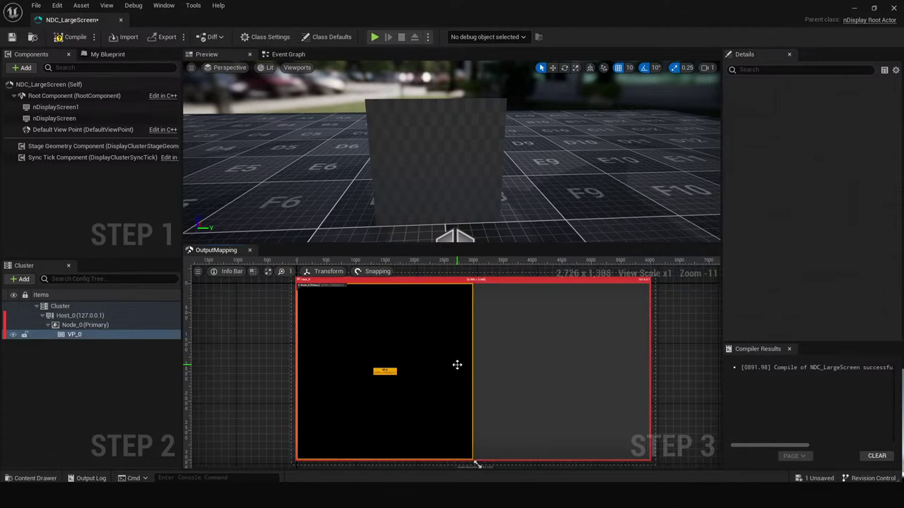
pyautogui.click(71, 36)
pyautogui.click(11, 36)
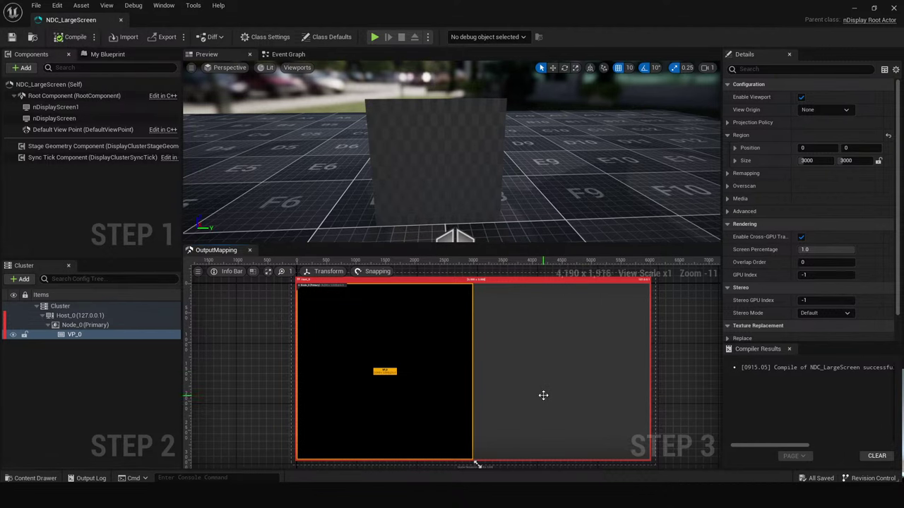
# Enlarge the output mapping area below the preview and recompile the config.
pyautogui.moveTo(543, 395); pyautogui.dragTo(521, 389, button='right')
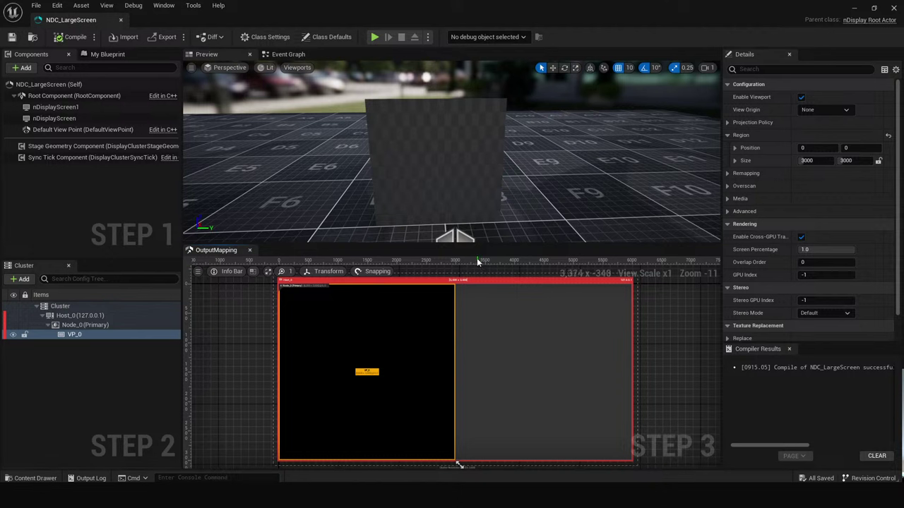
pyautogui.moveTo(475, 239); pyautogui.dragTo(468, 216)
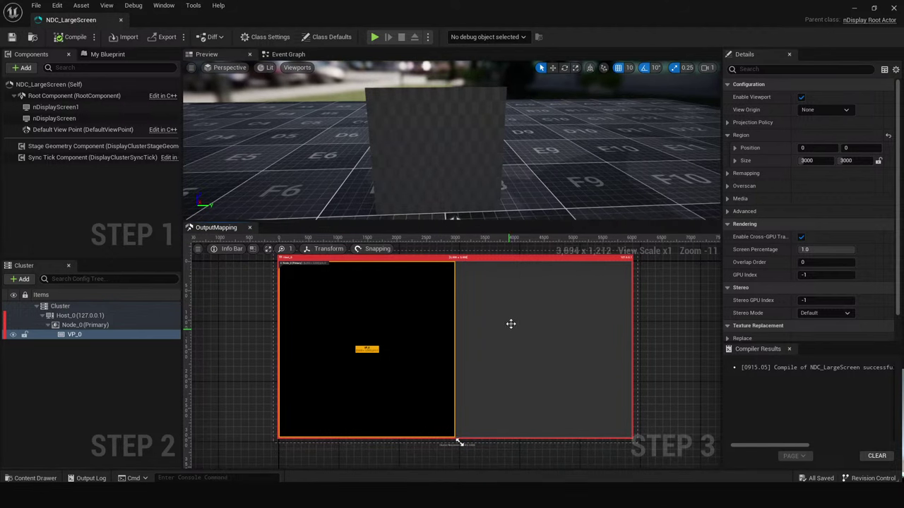
pyautogui.moveTo(510, 323)
pyautogui.mouseDown(button='right')
pyautogui.moveTo(525, 334)
pyautogui.moveTo(516, 337)
pyautogui.mouseUp(button='right')
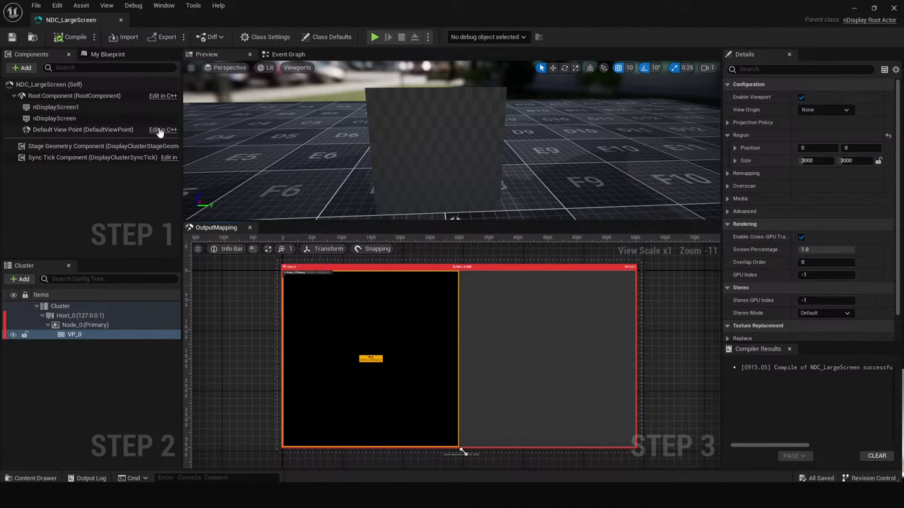
pyautogui.press('F7')
pyautogui.scroll(2, 431, 346)
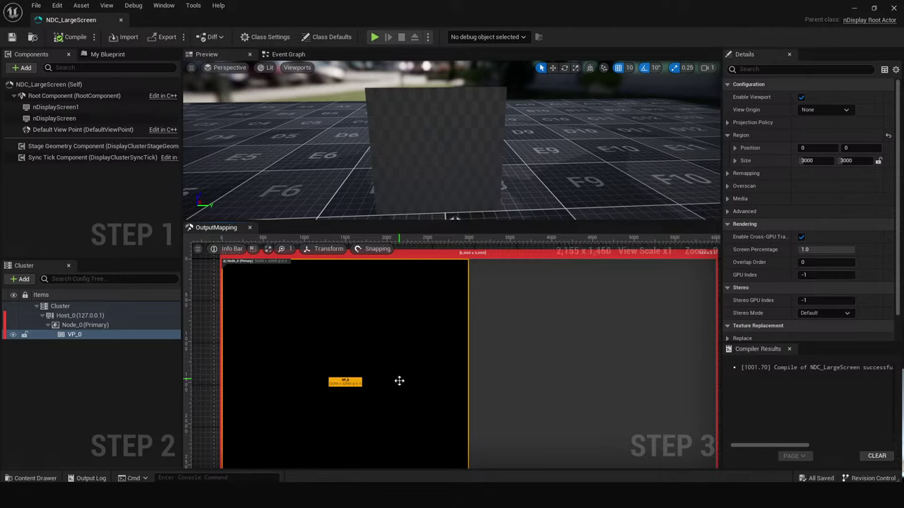
# Set the Y scale of nDisplayScreen to 100, shift it along negative Y away from nDisplayScreen1, and compile and save.
pyautogui.click(426, 153)
pyautogui.moveTo(476, 132); pyautogui.dragTo(476, 166)
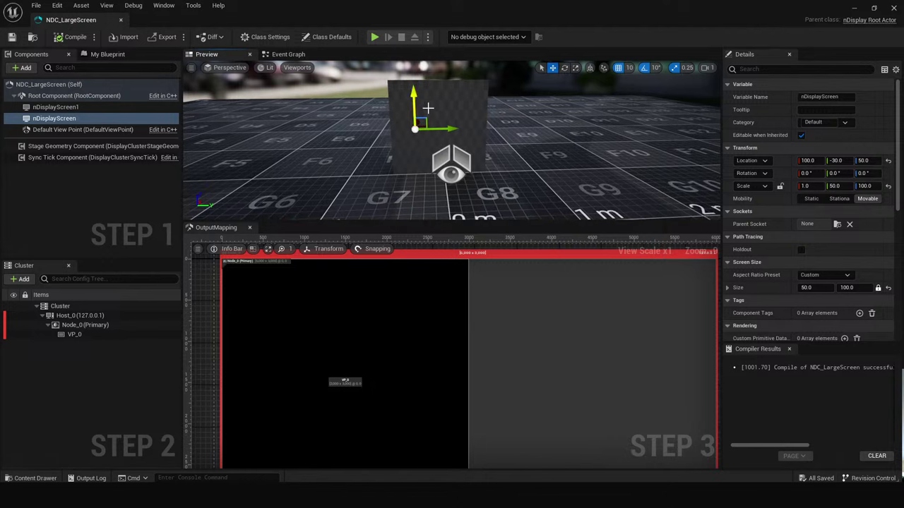
pyautogui.click(841, 185)
pyautogui.write('1000')
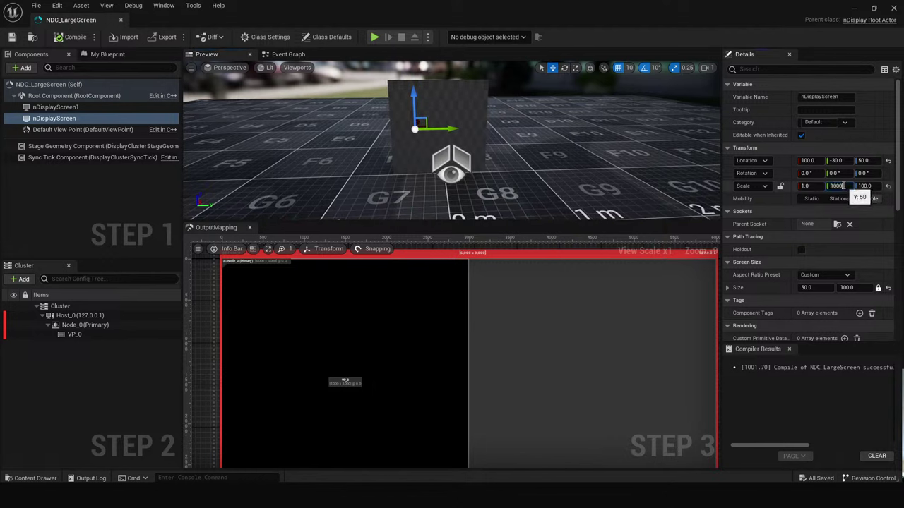
pyautogui.press('Return')
pyautogui.write('100')
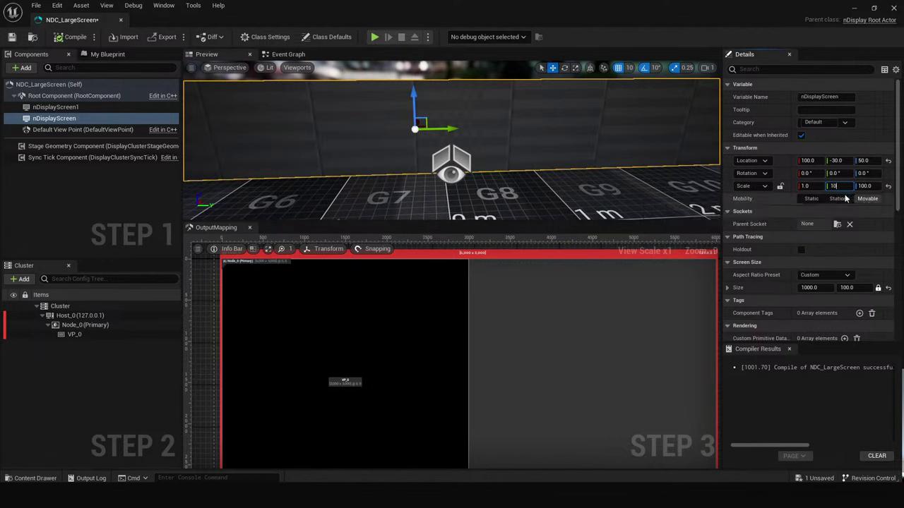
pyautogui.press('Return')
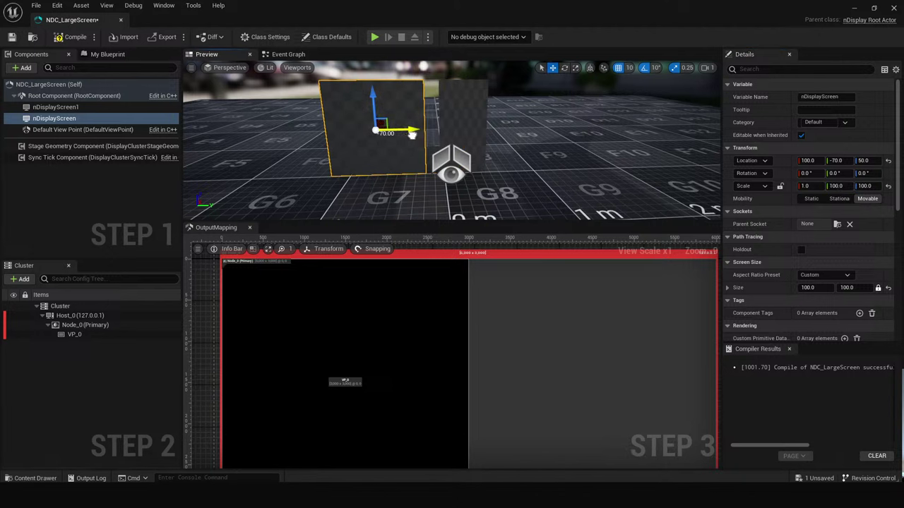
pyautogui.click(75, 108)
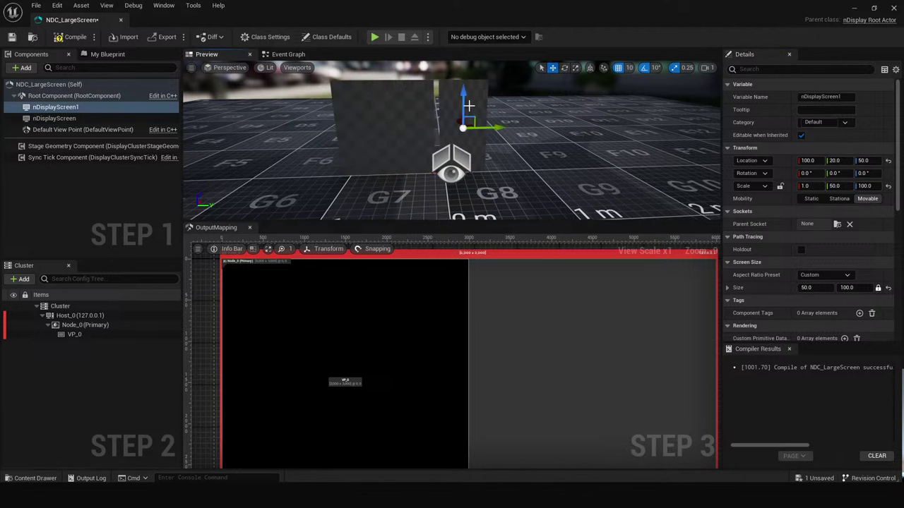
pyautogui.press('F7')
pyautogui.hotkey('ctrl', 's')
# Set the Y scale of nDisplayScreen1 to 100, move it to Y 40 flush beside nDisplayScreen, and compile and save.
pyautogui.click(75, 108)
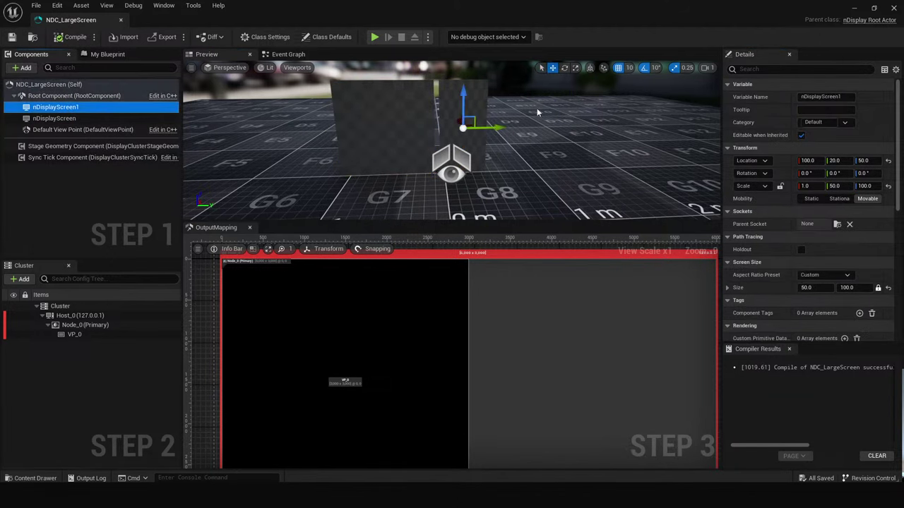
pyautogui.click(835, 186)
pyautogui.write('100')
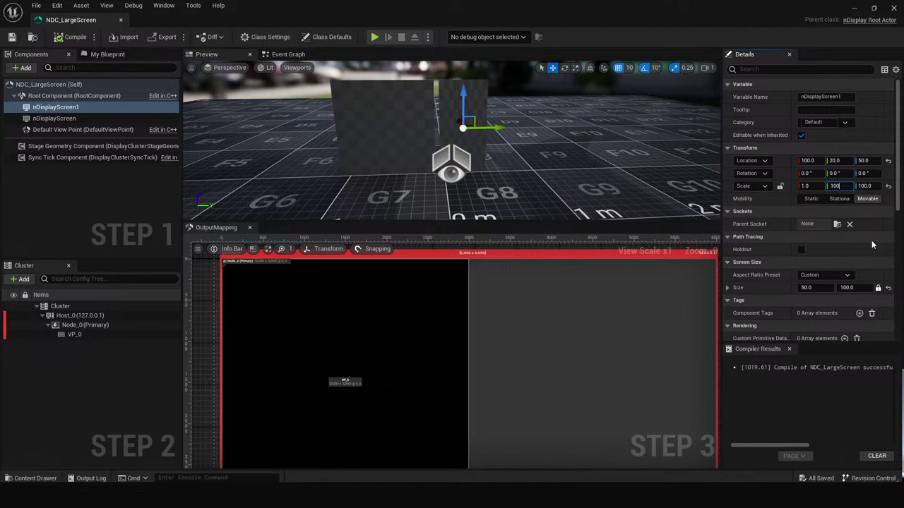
pyautogui.press('Return')
pyautogui.moveTo(491, 128)
pyautogui.mouseDown()
pyautogui.moveTo(523, 127)
pyautogui.moveTo(491, 127)
pyautogui.mouseUp()
pyautogui.click(71, 36)
pyautogui.click(12, 39)
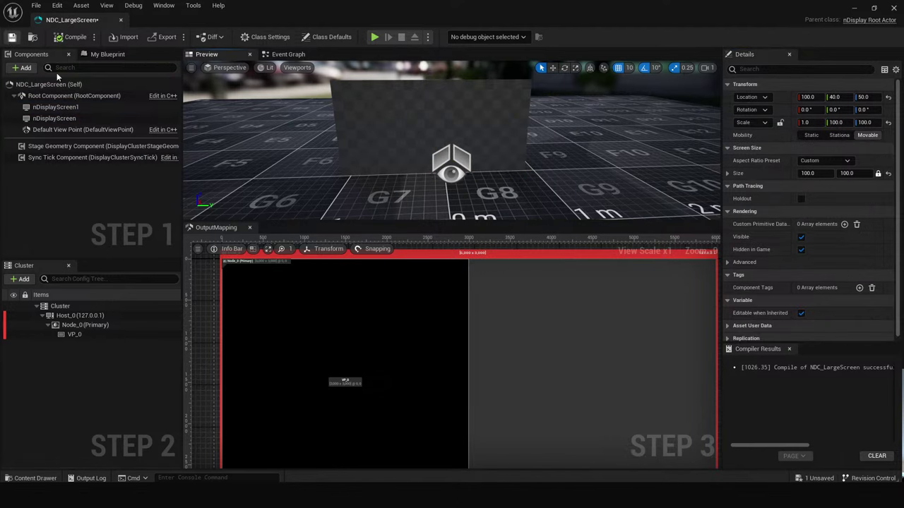
# Duplicate viewport VP_0 and place the copy beside it at region position 3000, 0, and compile and save the config.
pyautogui.click(76, 335)
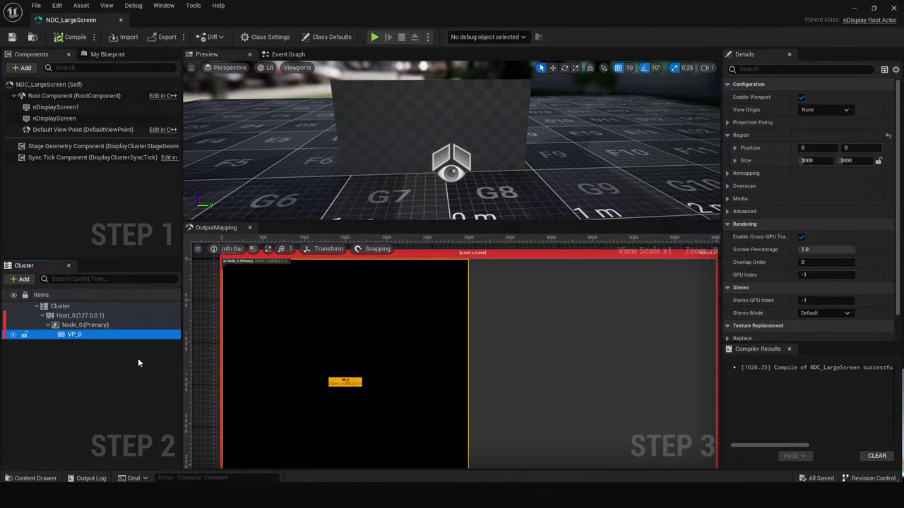
pyautogui.hotkey('ctrl', 'd')
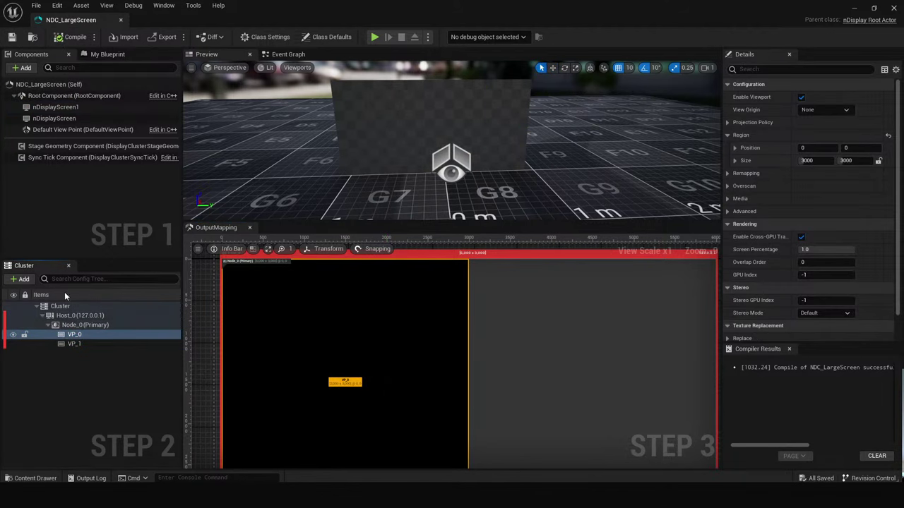
pyautogui.click(74, 344)
pyautogui.moveTo(291, 350); pyautogui.dragTo(539, 350)
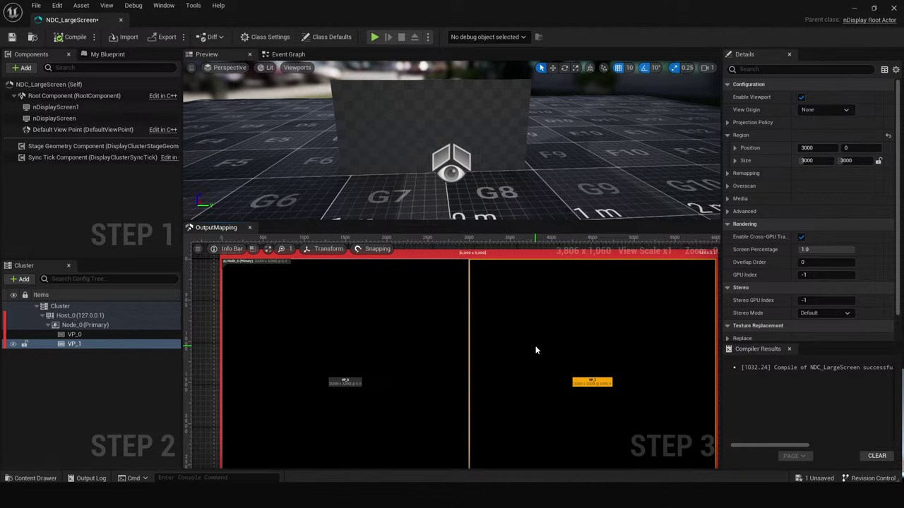
pyautogui.scroll(-2, 540, 377)
pyautogui.moveTo(560, 409); pyautogui.dragTo(501, 358, button='right')
pyautogui.scroll(2, 474, 356)
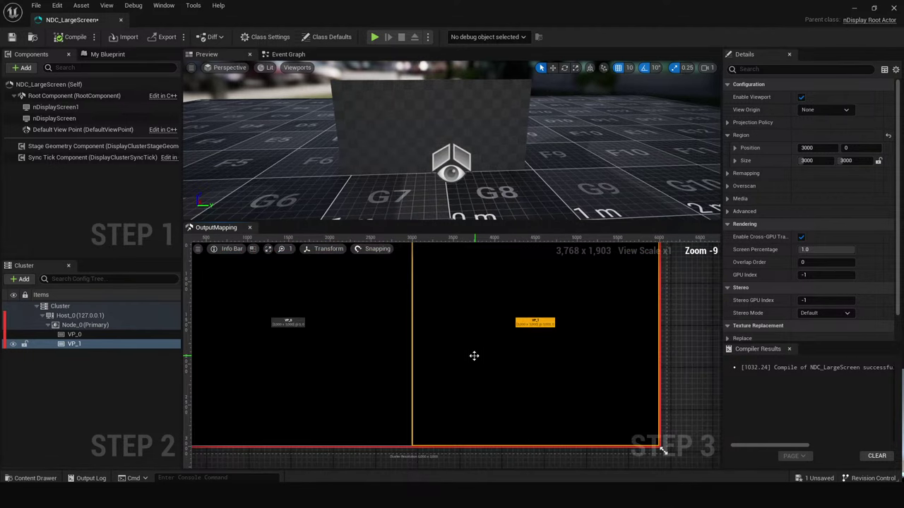
pyautogui.click(70, 37)
pyautogui.click(11, 37)
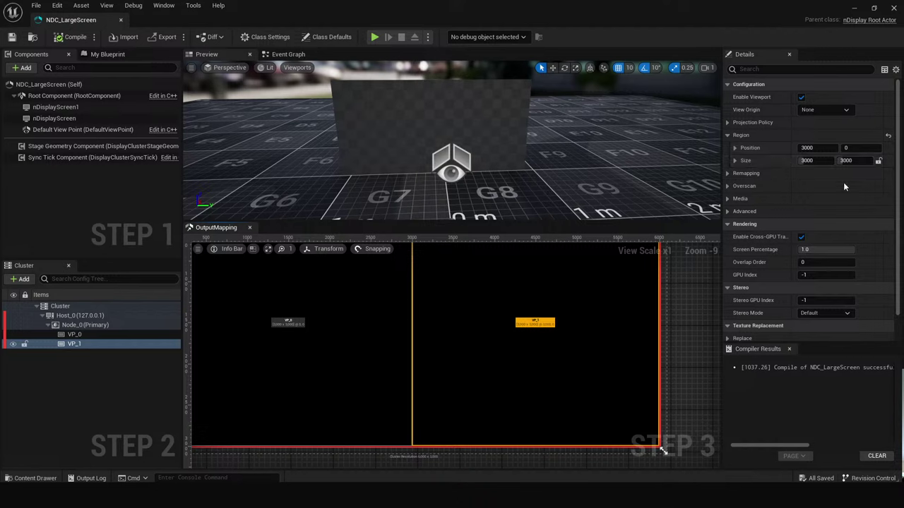
# Assign nDisplayScreen as the screen of viewport VP_0's simple projection policy.
pyautogui.click(373, 346)
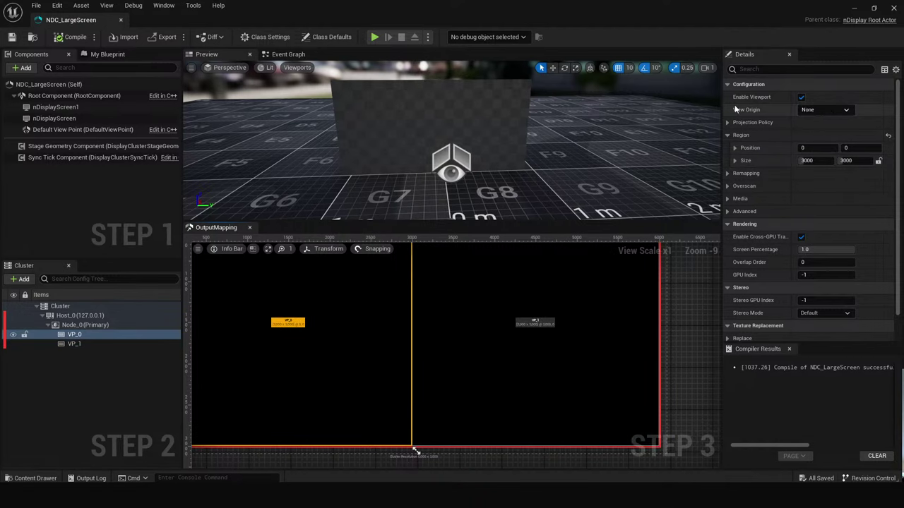
pyautogui.click(821, 111)
pyautogui.click(729, 121)
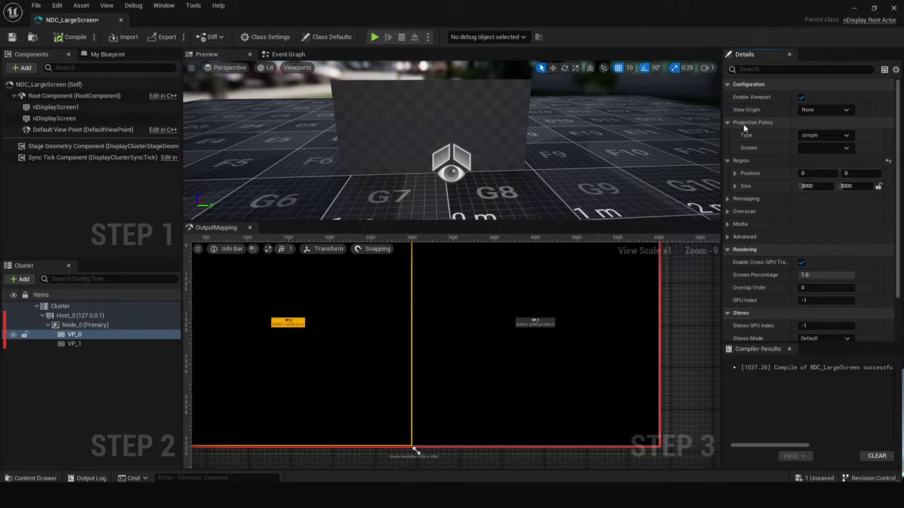
pyautogui.click(811, 136)
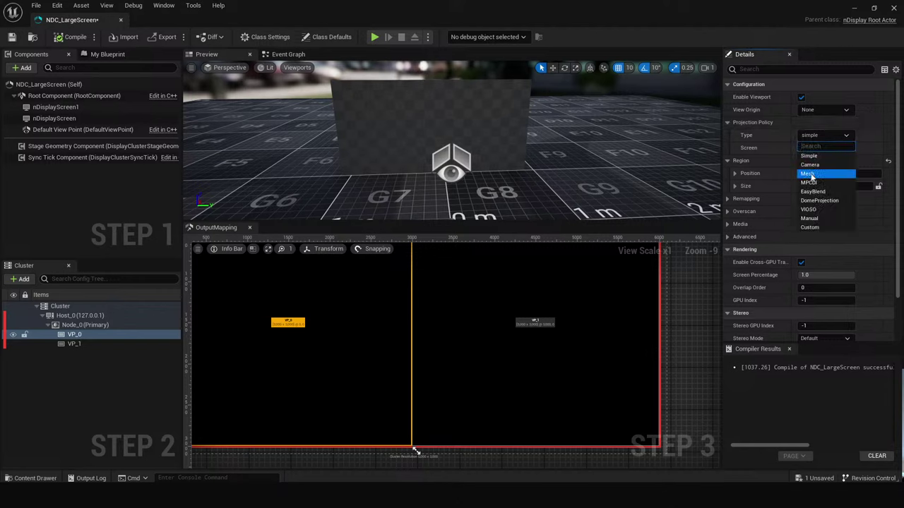
pyautogui.click(824, 137)
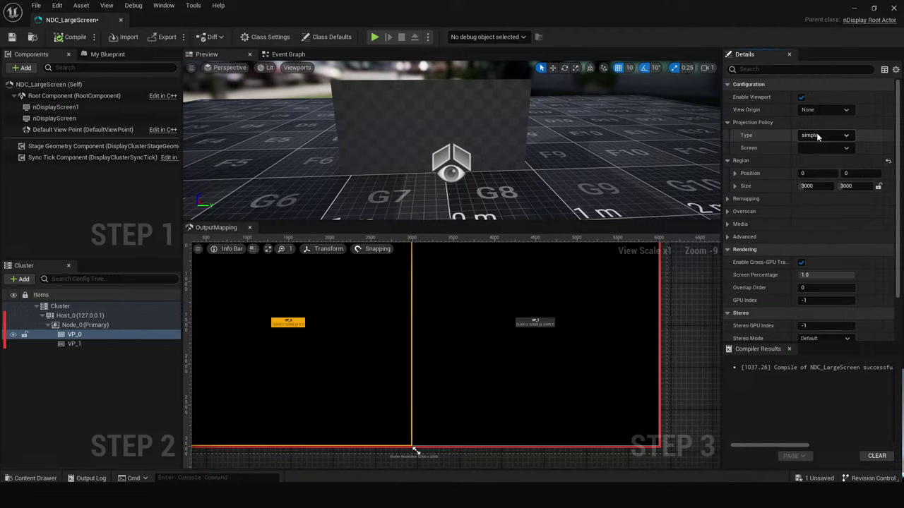
pyautogui.click(823, 147)
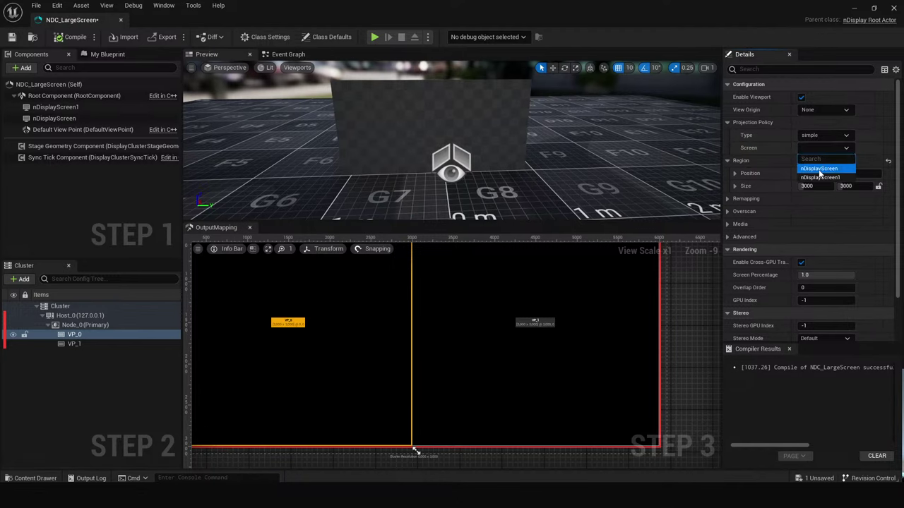
pyautogui.click(820, 169)
# Assign nDisplayScreen1 as the screen of viewport VP_1's simple projection policy, and compile and save the config.
pyautogui.click(508, 304)
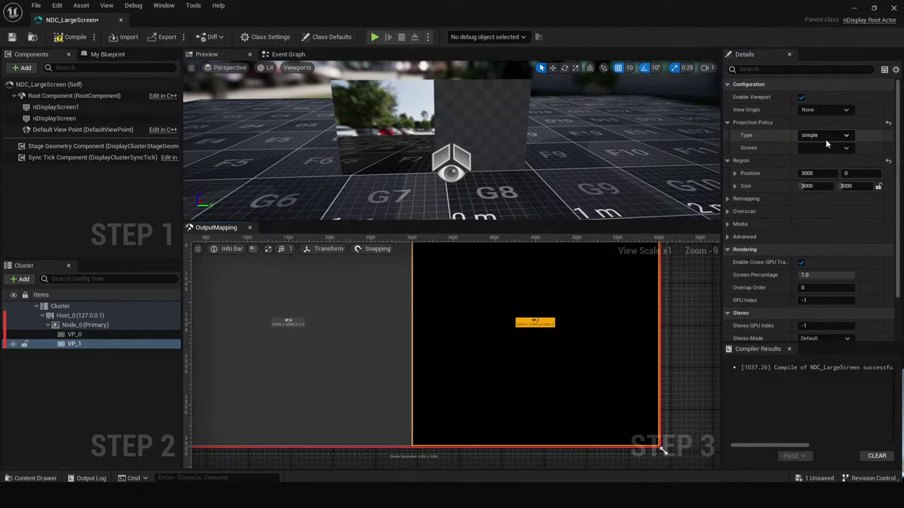
pyautogui.click(823, 147)
pyautogui.click(815, 179)
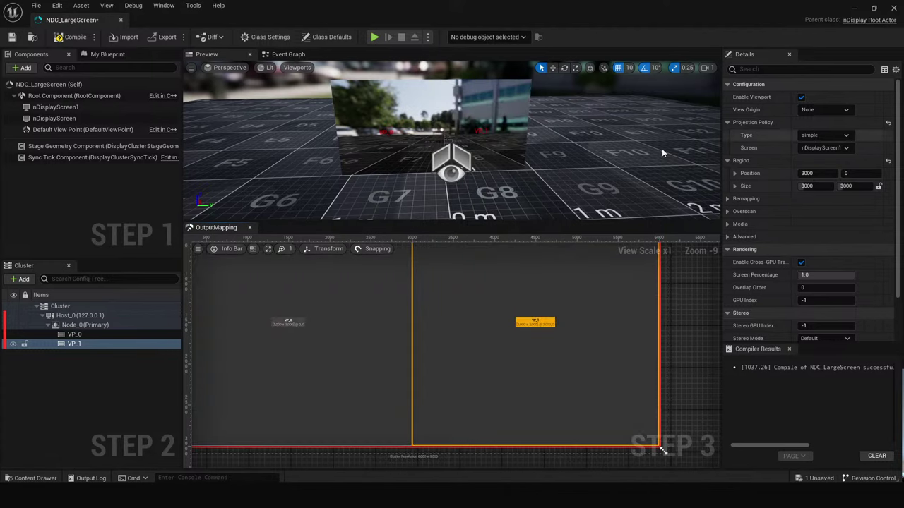
pyautogui.moveTo(493, 300); pyautogui.dragTo(533, 348, button='right')
pyautogui.scroll(-2, 533, 347)
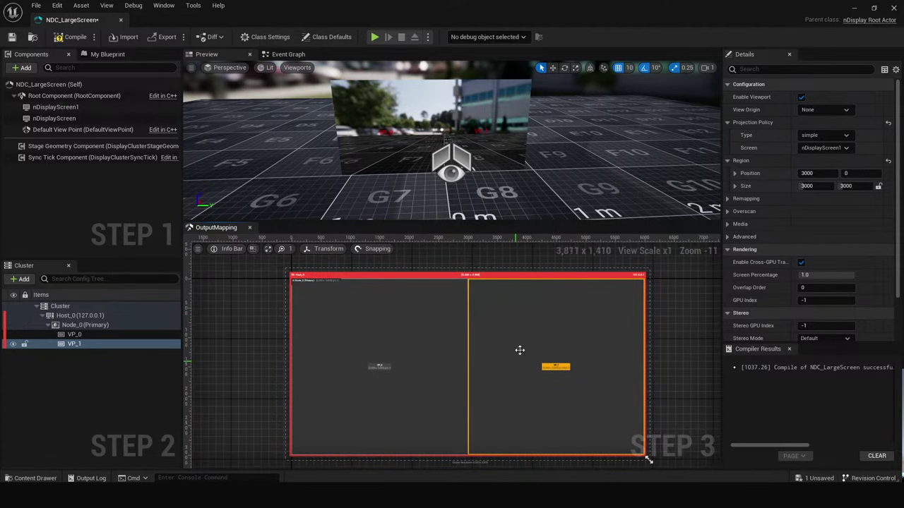
pyautogui.click(57, 36)
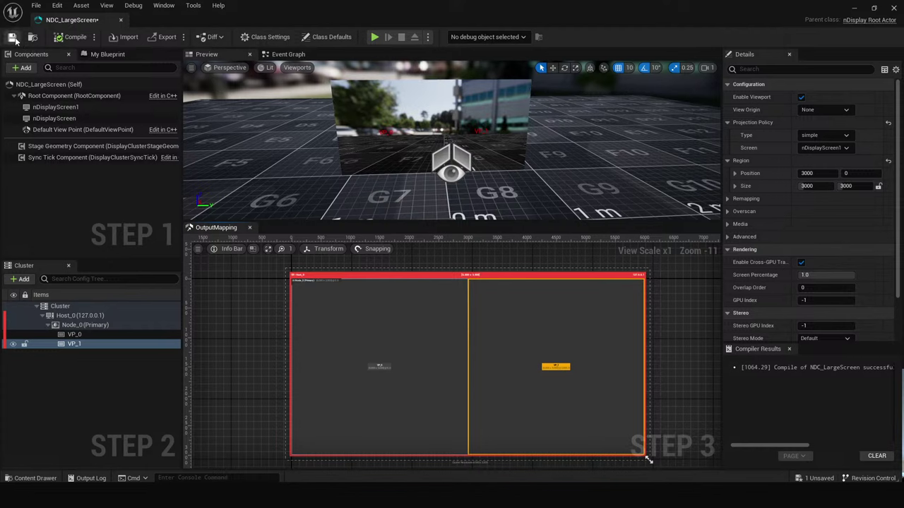
pyautogui.click(12, 37)
pyautogui.click(663, 327)
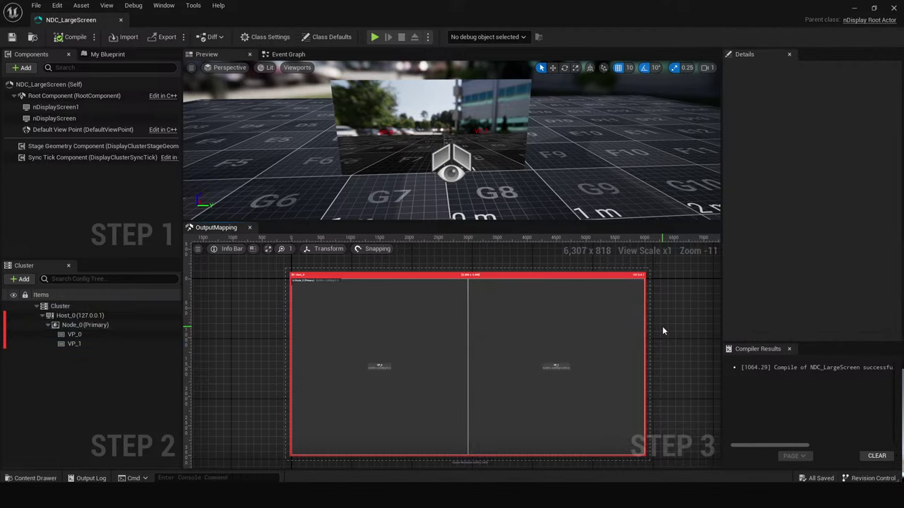
pyautogui.click(64, 38)
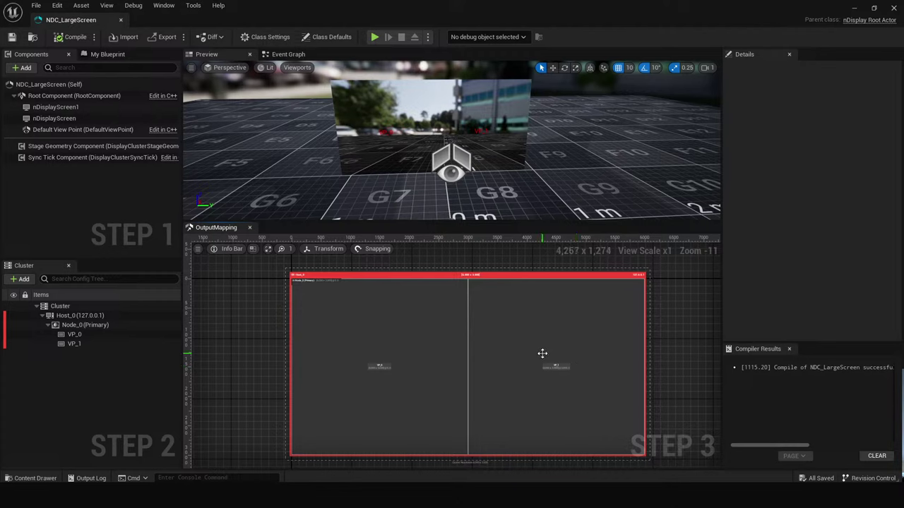
# Duplicate nDisplayScreen1 and move the copy along Y to 140, flush beside the original.
pyautogui.scroll(1, 542, 353)
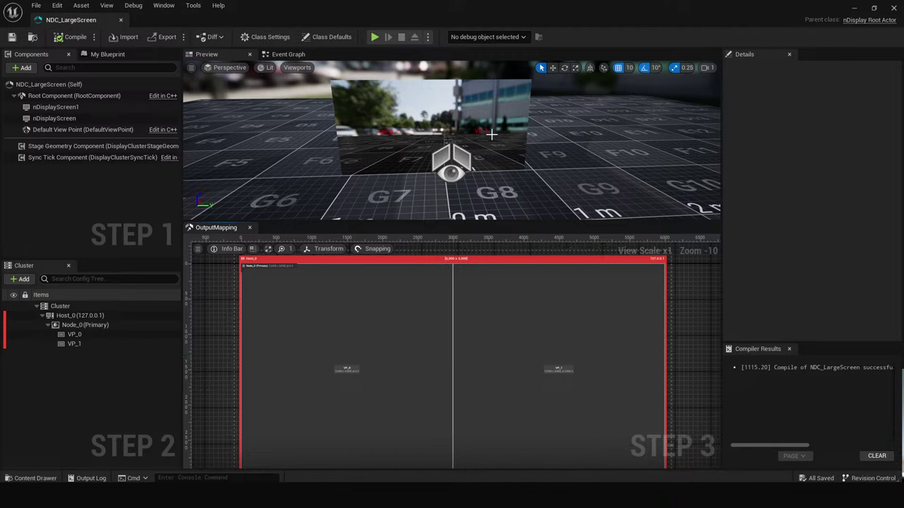
pyautogui.moveTo(438, 195); pyautogui.dragTo(446, 157, button='right')
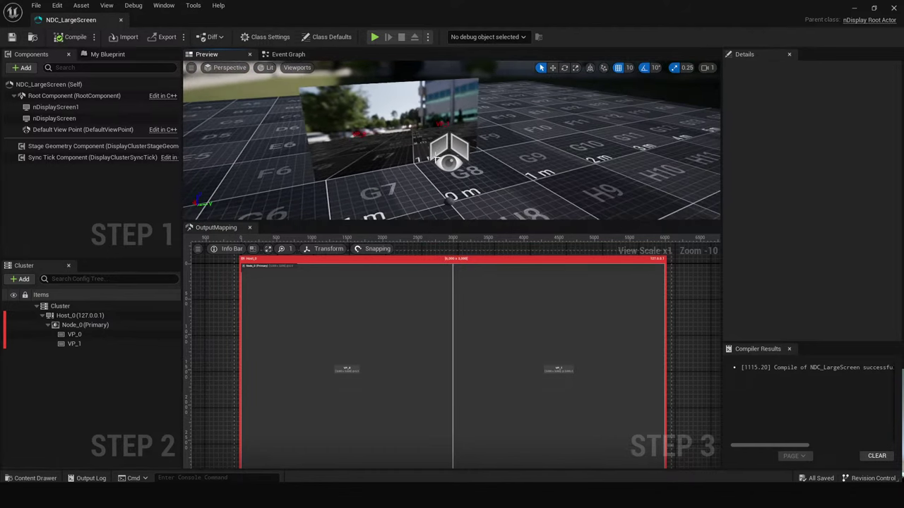
pyautogui.click(70, 107)
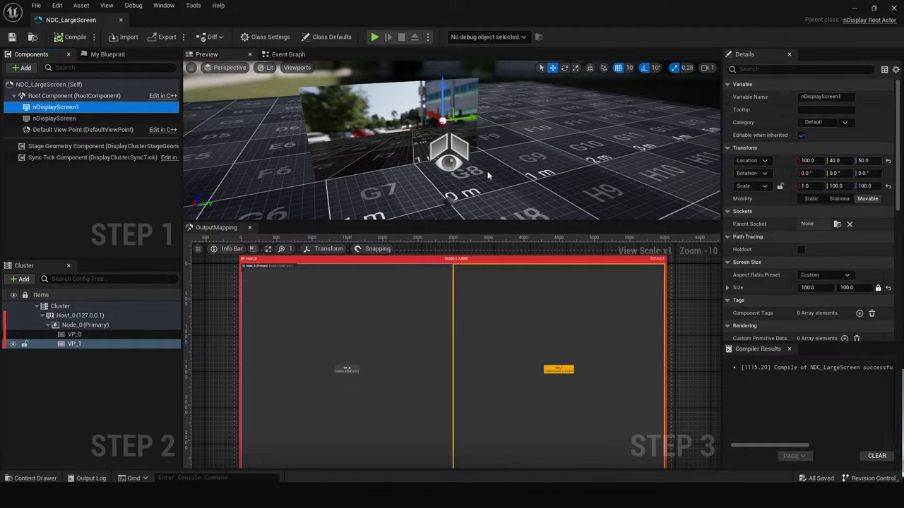
pyautogui.moveTo(487, 175); pyautogui.dragTo(472, 187)
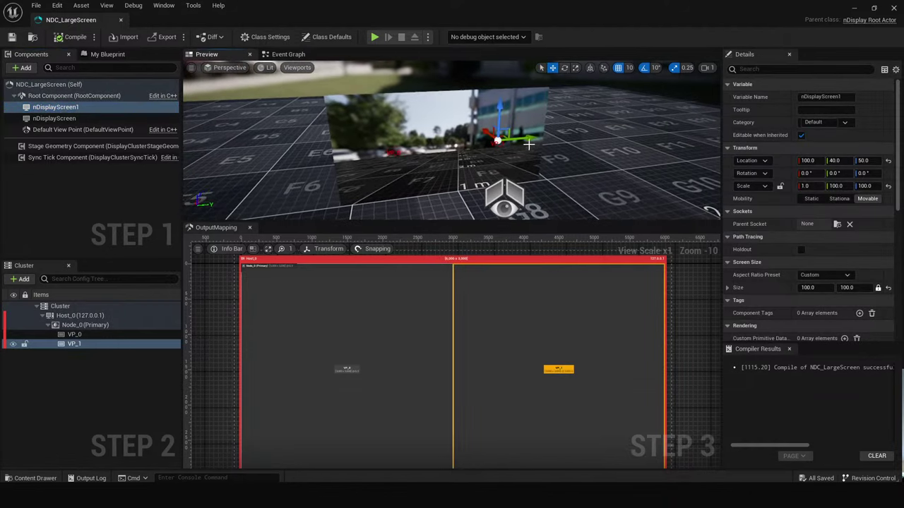
pyautogui.click(116, 107)
pyautogui.hotkey('ctrl', 'd')
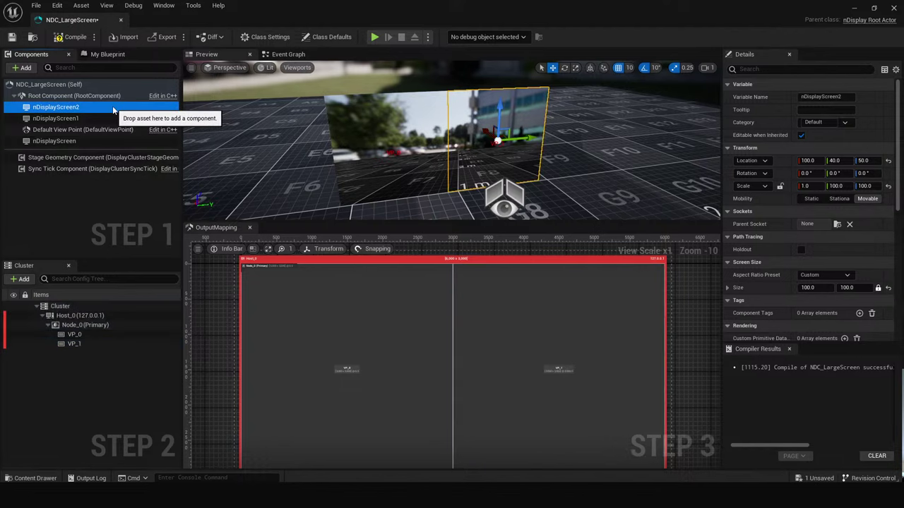
pyautogui.moveTo(521, 138); pyautogui.dragTo(606, 132)
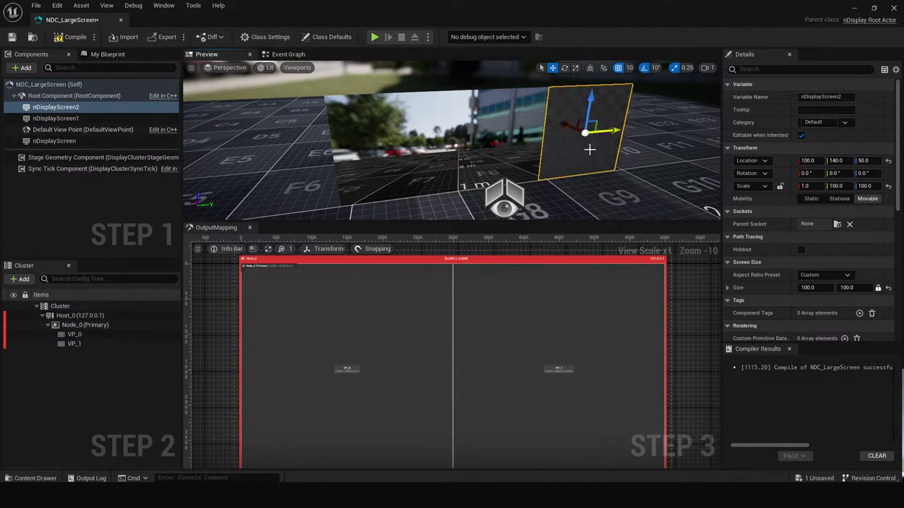
pyautogui.moveTo(590, 149); pyautogui.dragTo(571, 142, button='right')
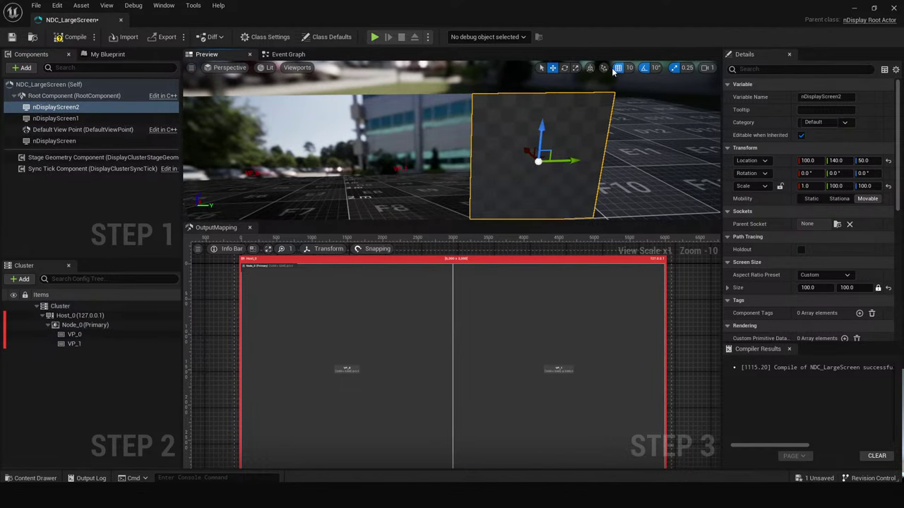
# Rotate the duplicated screen to a yaw of 90 degrees.
pyautogui.moveTo(542, 145); pyautogui.dragTo(545, 100)
pyautogui.hotkey('ctrl', 'z')
pyautogui.moveTo(537, 179); pyautogui.dragTo(454, 152, button='right')
pyautogui.moveTo(516, 187); pyautogui.dragTo(503, 211, button='right')
pyautogui.press('e')
pyautogui.moveTo(500, 143); pyautogui.dragTo(438, 134)
pyautogui.moveTo(541, 102); pyautogui.dragTo(540, 103)
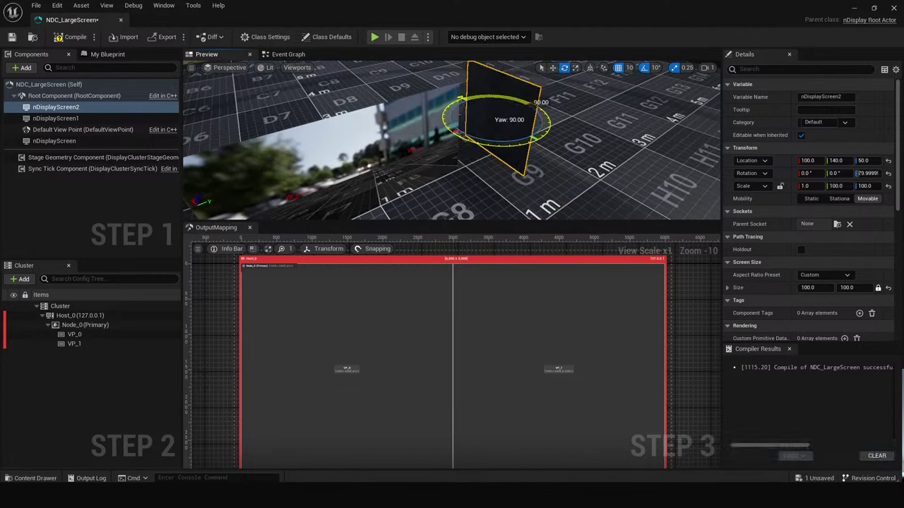
# Move the rotated screen to about X 50, Y 90 so it forms a side wall at nDisplayScreen1's outer edge.
pyautogui.press('w')
pyautogui.moveTo(509, 128); pyautogui.dragTo(513, 163)
pyautogui.moveTo(438, 212); pyautogui.dragTo(457, 127, button='right')
# Try shrinking viewport VP_0 to about 1916 x 1921 in the output mapping, undo the resize and recompile.
pyautogui.scroll(-2, 476, 323)
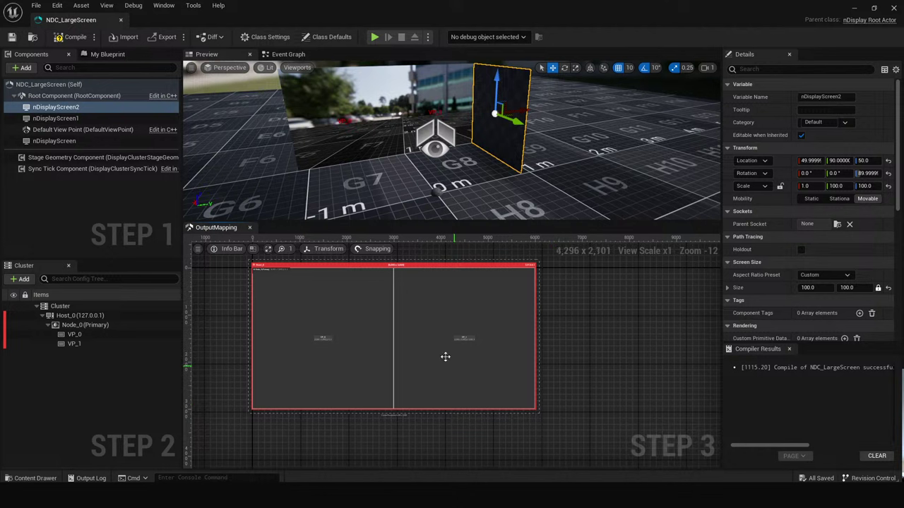
pyautogui.click(394, 411)
pyautogui.moveTo(396, 413); pyautogui.dragTo(344, 359)
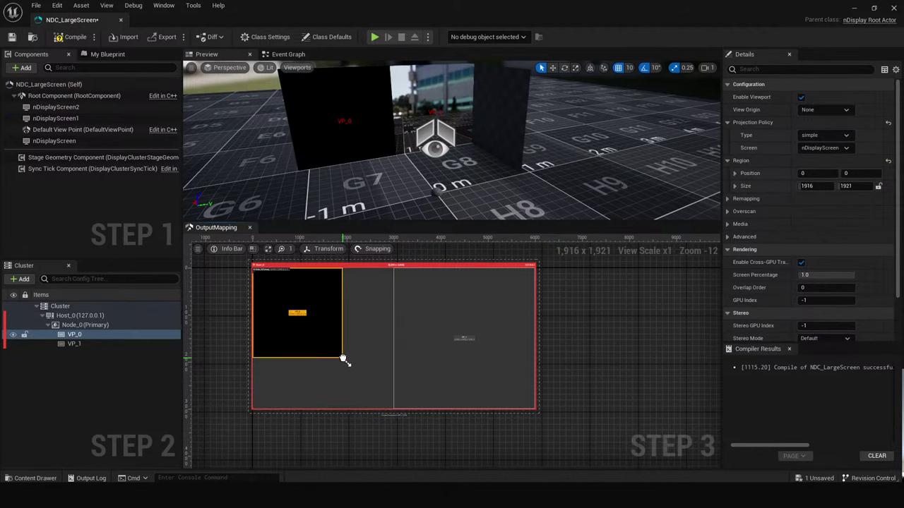
pyautogui.hotkey('ctrl', 'z')
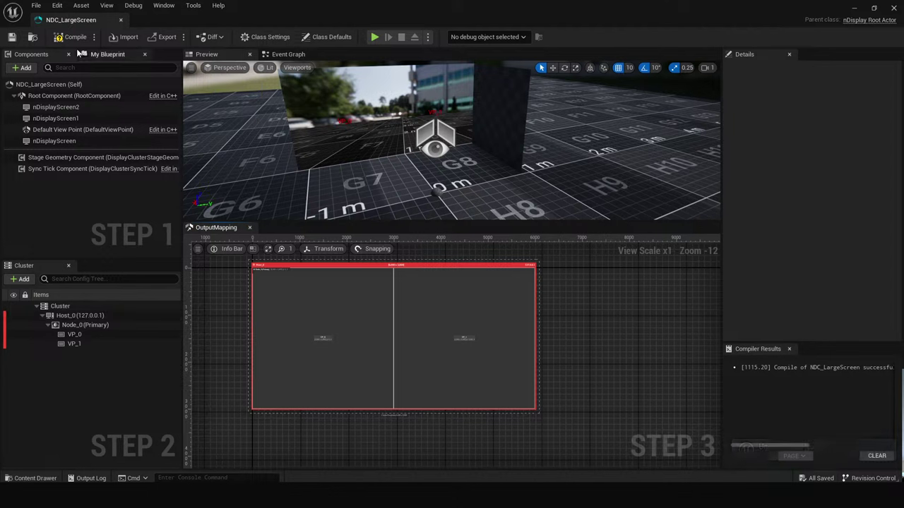
pyautogui.click(71, 37)
# Delete the extra side screen nDisplayScreen2, and compile and save the config.
pyautogui.click(74, 343)
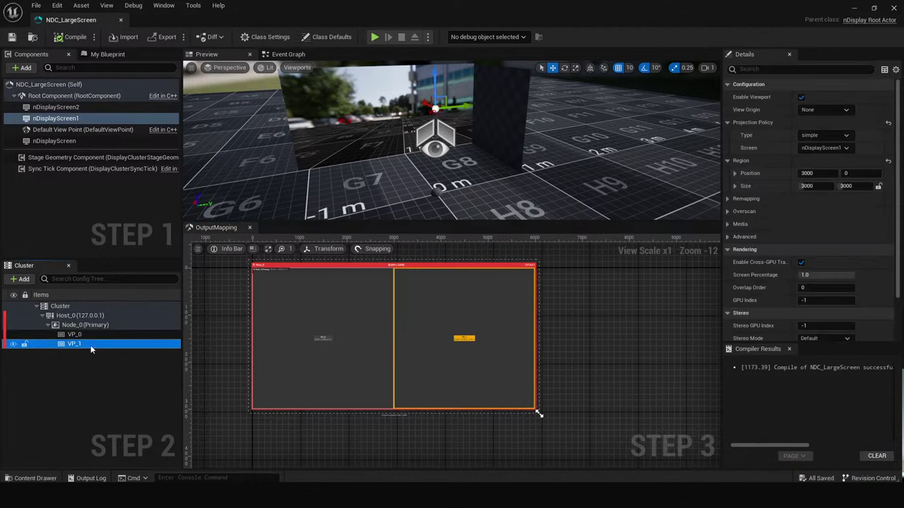
pyautogui.click(78, 107)
pyautogui.press('Delete')
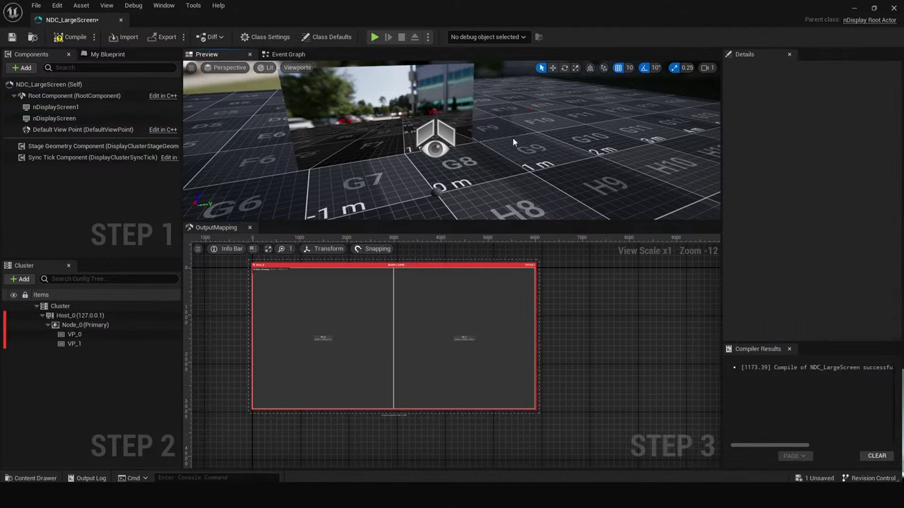
pyautogui.click(70, 37)
pyautogui.click(11, 37)
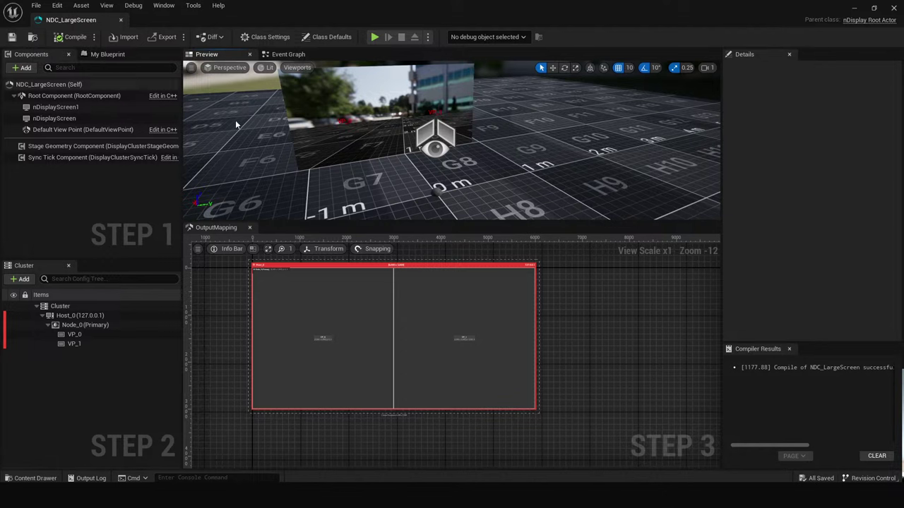
# Recompile and save the two-screen NDC_LargeScreen config.
pyautogui.press('w')
pyautogui.moveTo(486, 189)
pyautogui.mouseDown(button='right')
pyautogui.moveTo(475, 173)
pyautogui.moveTo(486, 192)
pyautogui.mouseUp(button='right')
pyautogui.press('s')
pyautogui.press('w')
pyautogui.click(71, 38)
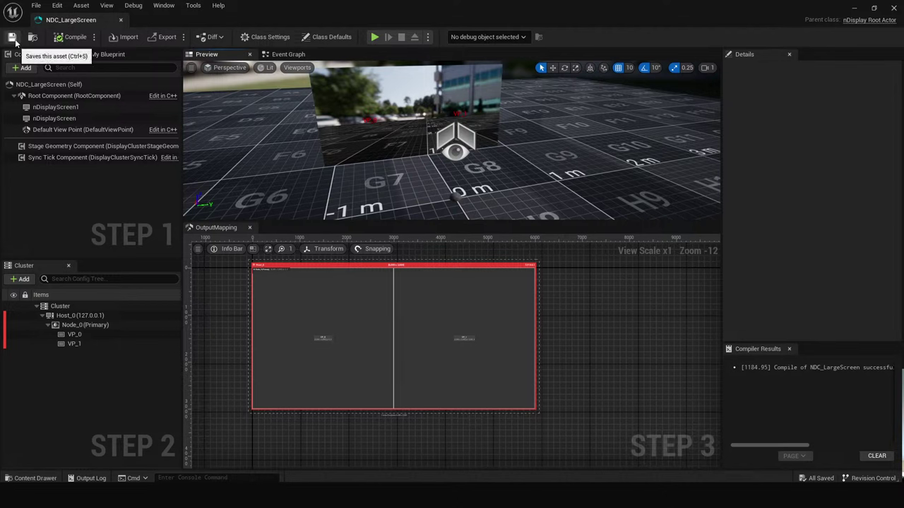
pyautogui.click(16, 42)
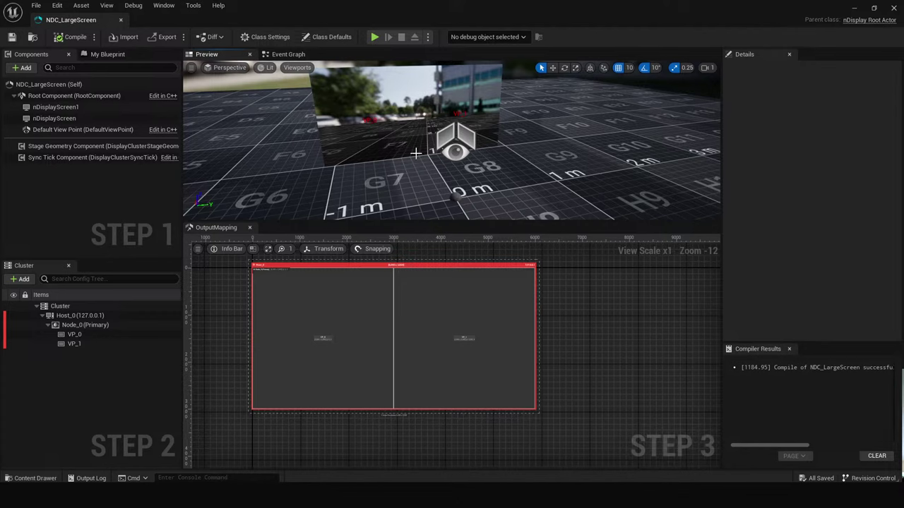
# Inspect the joined screens in the preview and Host_0's resolution settings, and recompile the config.
pyautogui.moveTo(415, 163); pyautogui.dragTo(356, 160, button='right')
pyautogui.moveTo(459, 165); pyautogui.dragTo(467, 129, button='right')
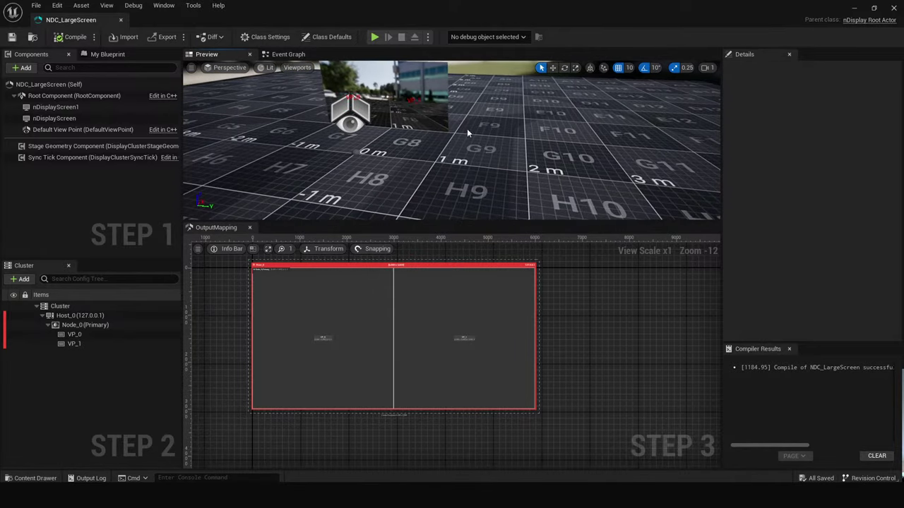
pyautogui.moveTo(416, 177); pyautogui.dragTo(429, 136, button='right')
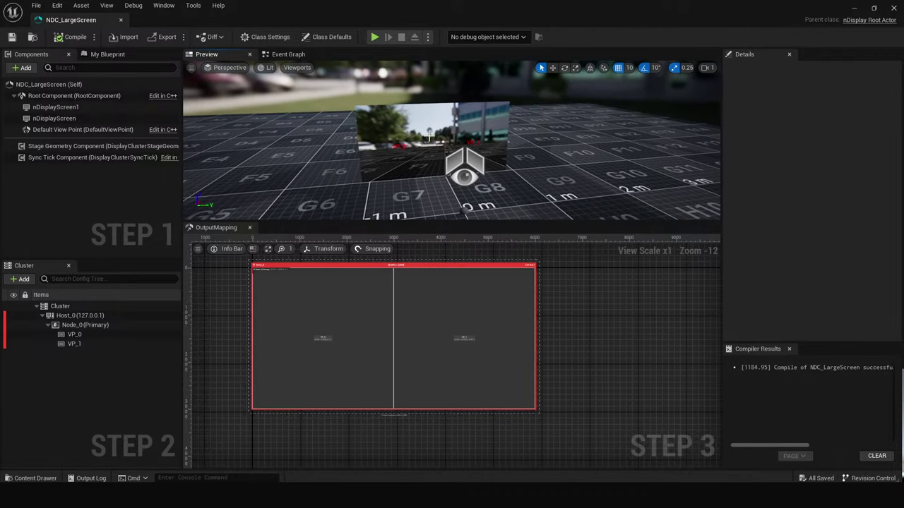
pyautogui.click(421, 266)
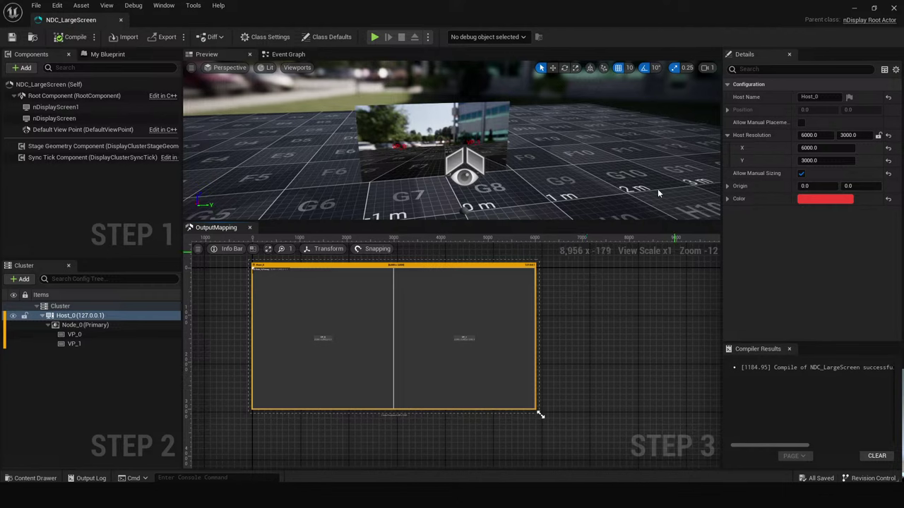
pyautogui.click(72, 37)
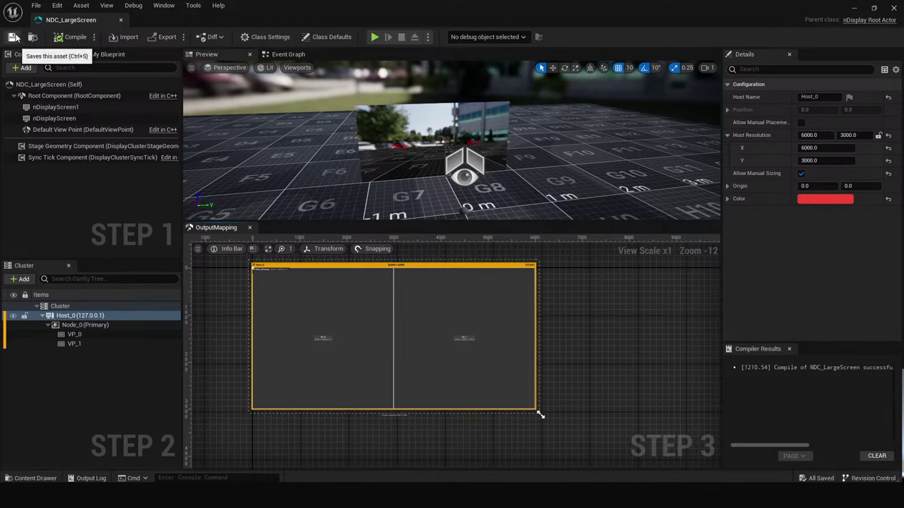
# Review viewport VP_0 in the output mapping and the available types for its projection policy.
pyautogui.scroll(3, 363, 341)
pyautogui.scroll(1, 363, 341)
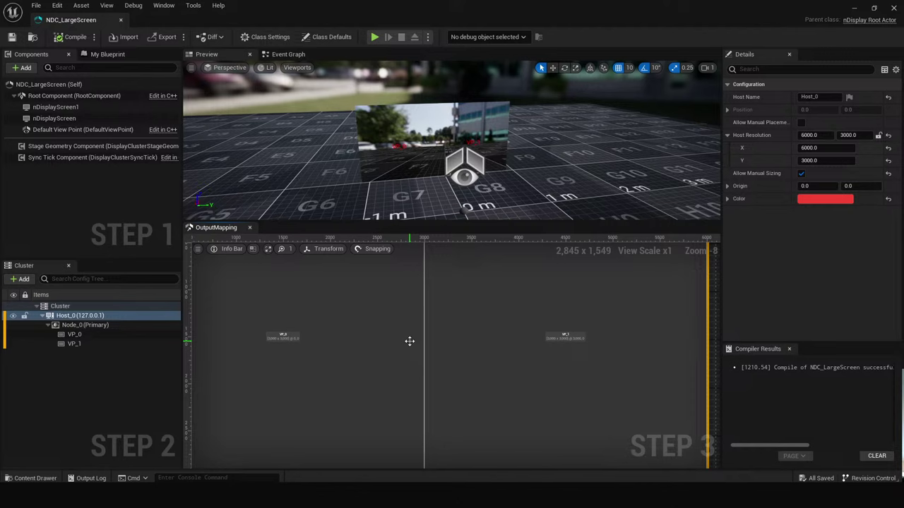
pyautogui.moveTo(394, 315); pyautogui.dragTo(434, 396, button='right')
pyautogui.scroll(1, 467, 318)
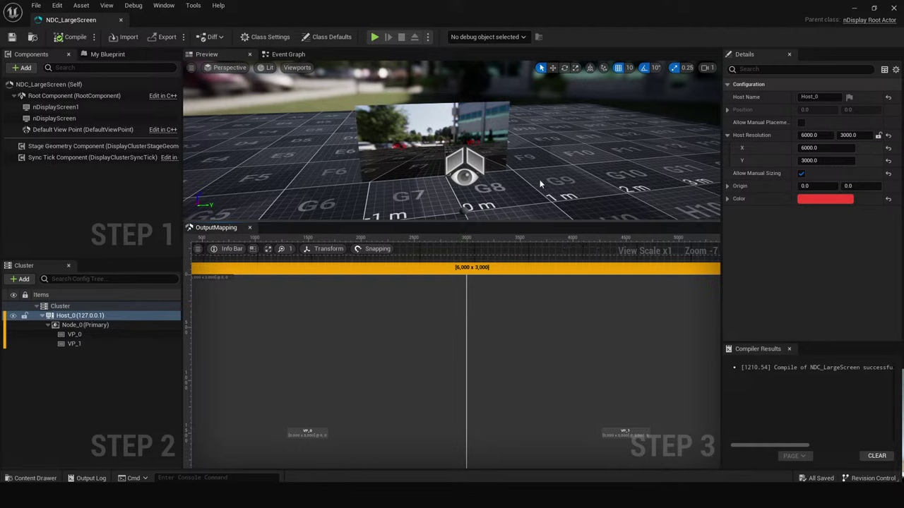
pyautogui.click(423, 372)
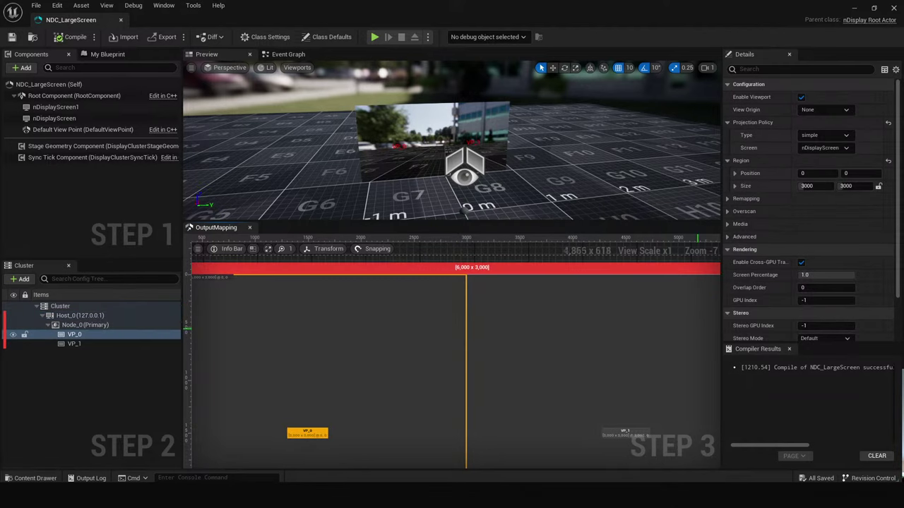
pyautogui.click(818, 134)
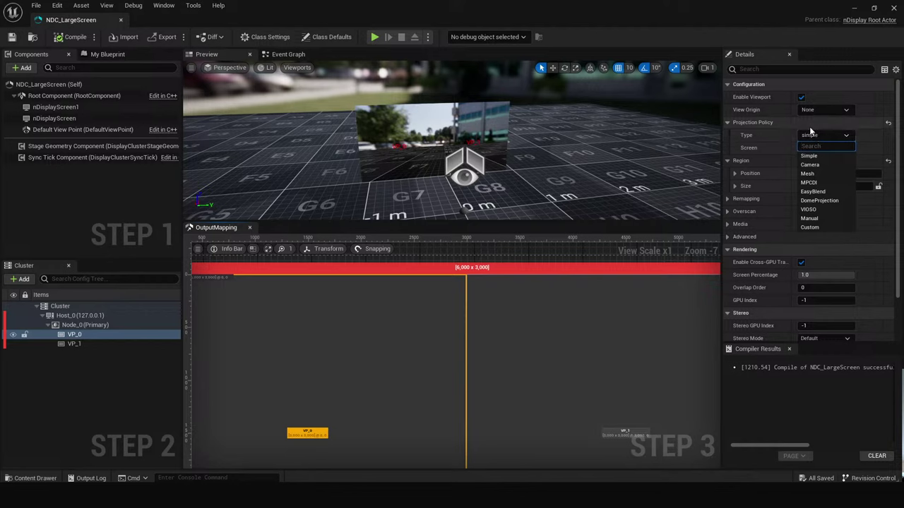
# Add a Static Mesh component to the NDC_LargeScreen config and keep its default name.
pyautogui.click(24, 67)
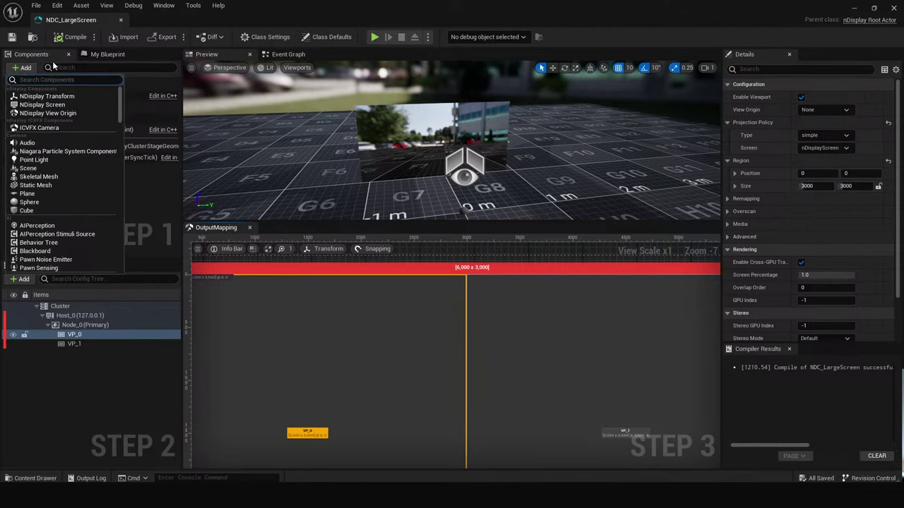
pyautogui.write('s')
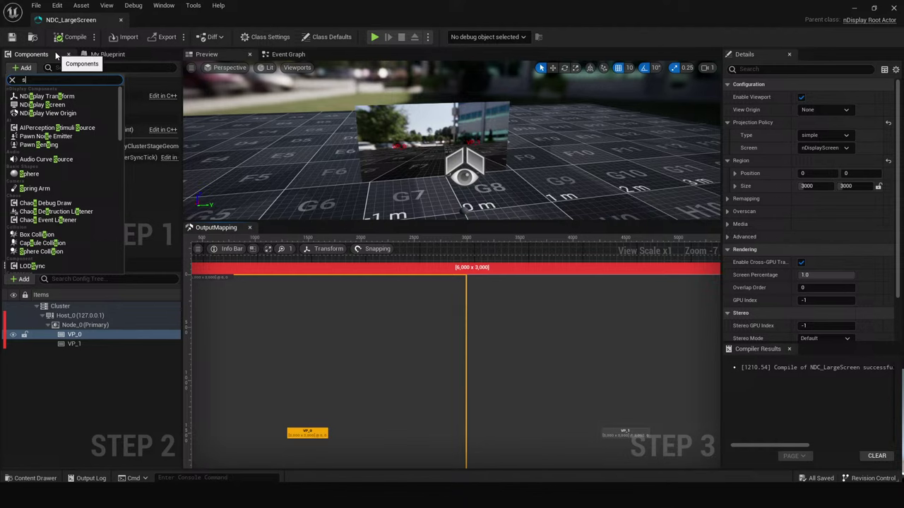
pyautogui.write('ta')
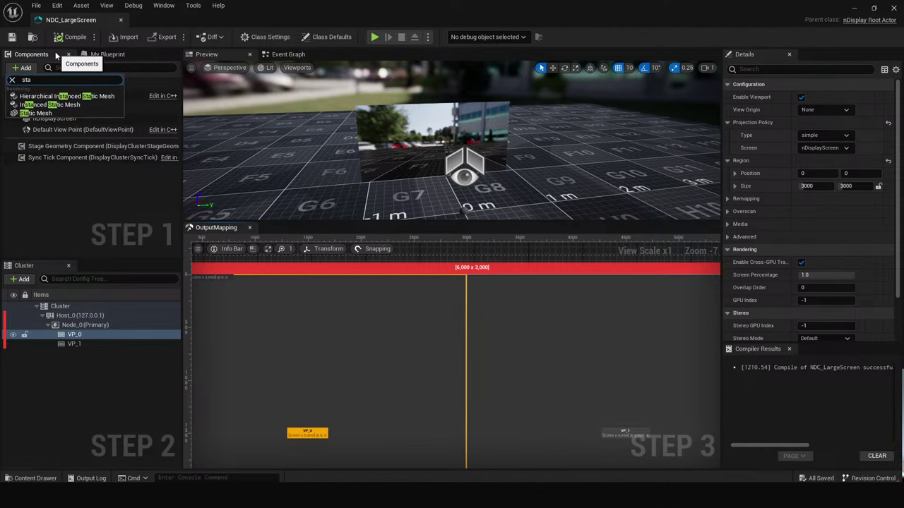
pyautogui.click(64, 113)
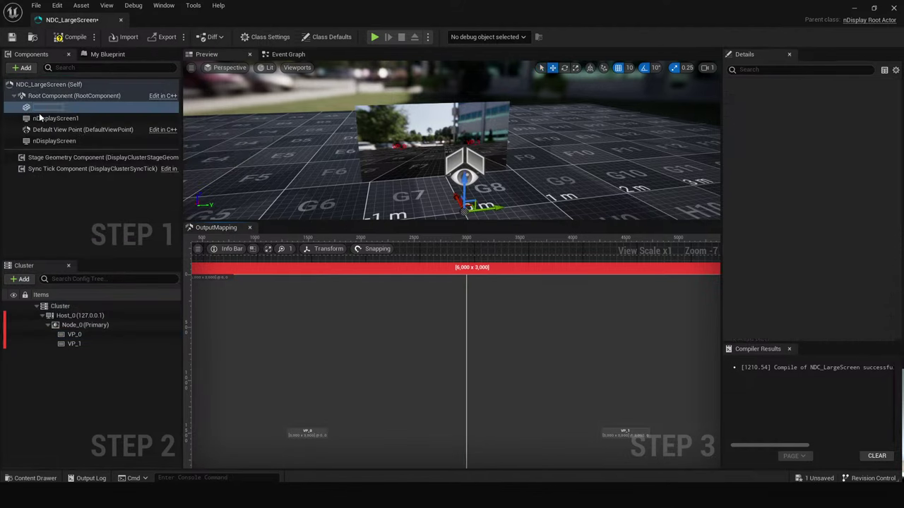
pyautogui.press('Return')
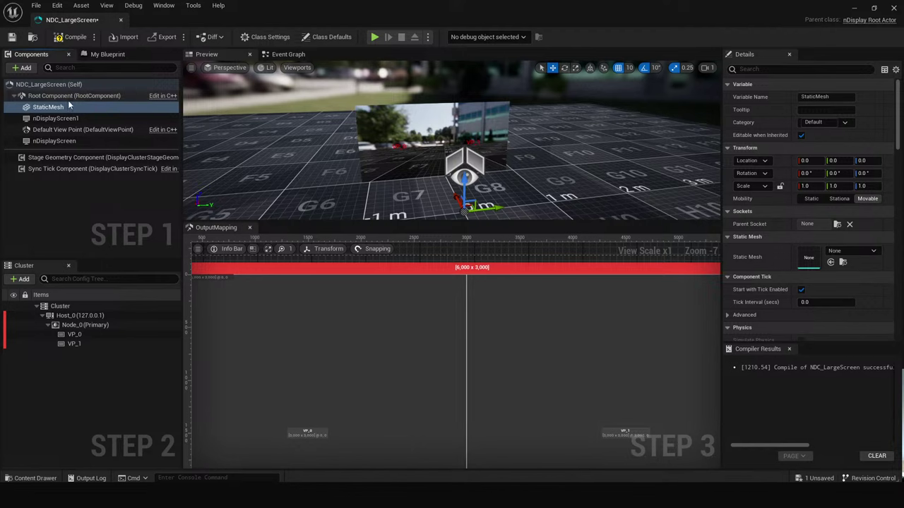
# Assign the Plane mesh to the StaticMesh component, and compile and save the config.
pyautogui.click(842, 253)
pyautogui.write('p')
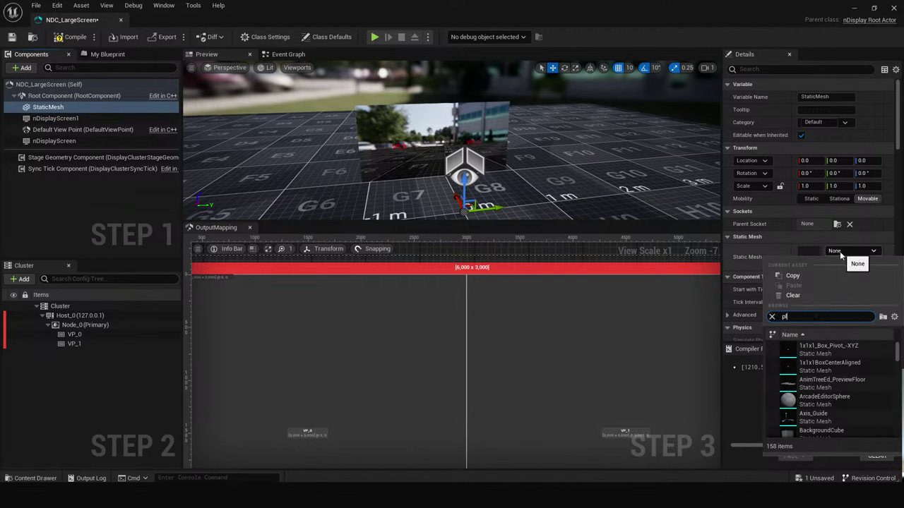
pyautogui.write('lane')
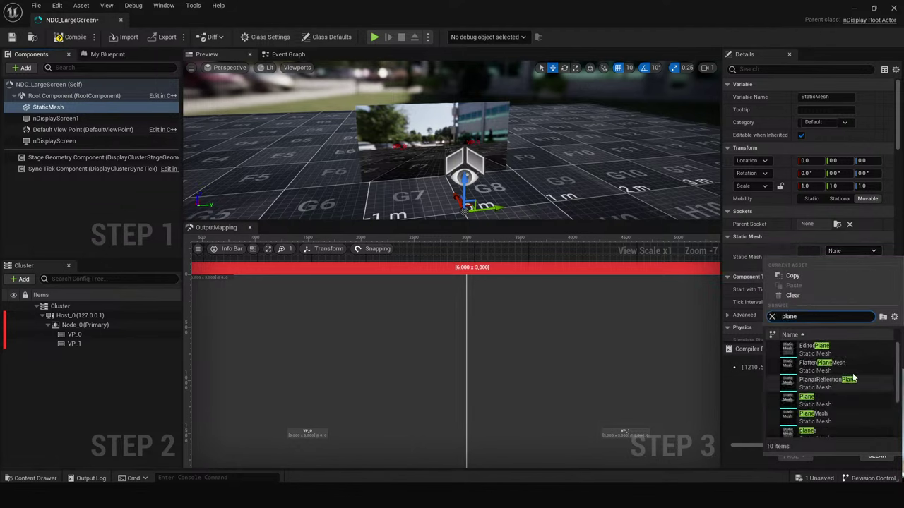
pyautogui.click(823, 399)
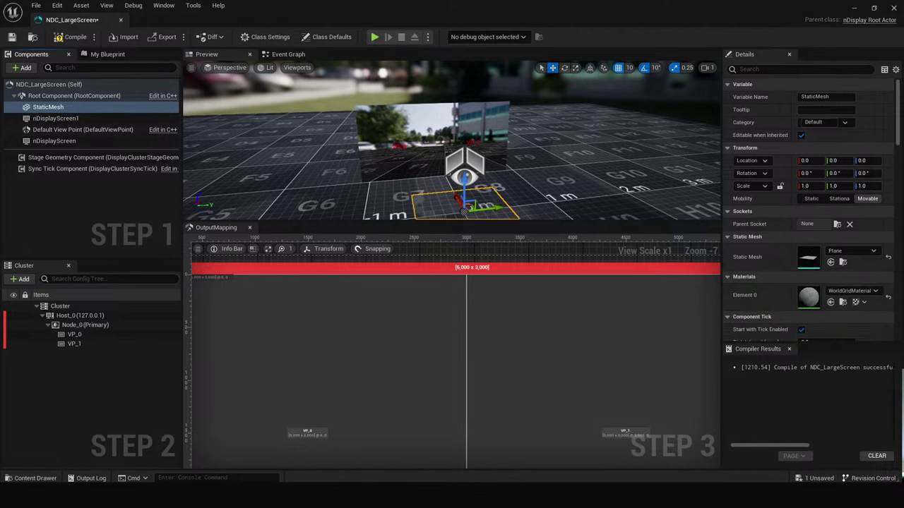
pyautogui.click(71, 37)
pyautogui.click(12, 37)
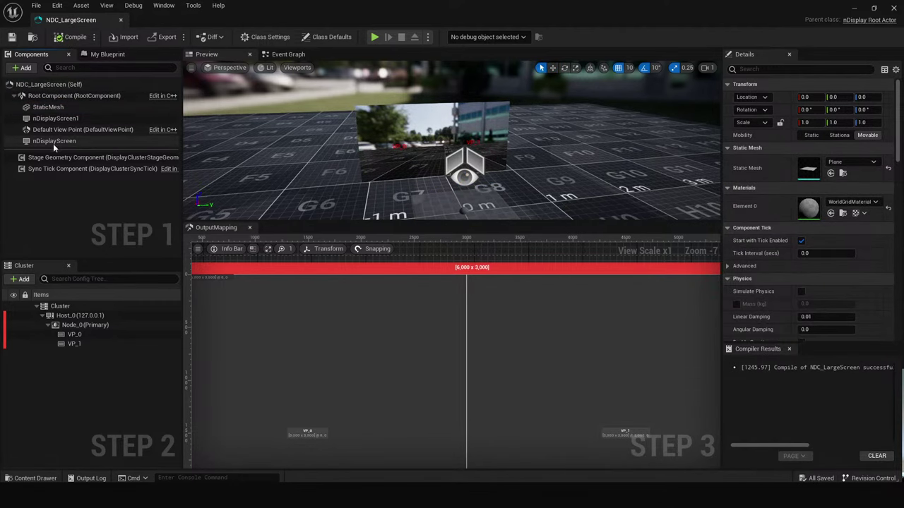
# Stand the StaticMesh plane upright at 90°, raise it to Z 60 and widen its Y scale to 3.25.
pyautogui.click(53, 141)
pyautogui.click(48, 107)
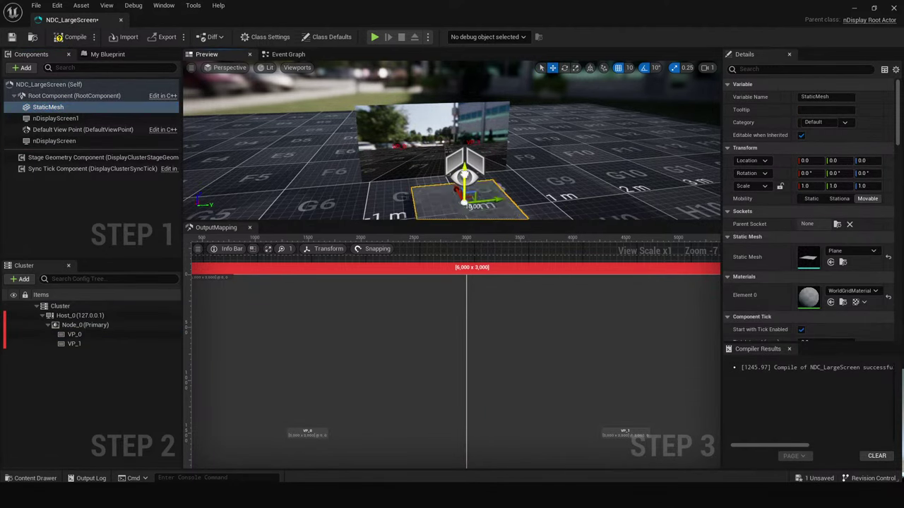
pyautogui.press('e')
pyautogui.moveTo(464, 175); pyautogui.dragTo(628, 155)
pyautogui.press('space')
pyautogui.press('space')
pyautogui.press('space')
pyautogui.press('space')
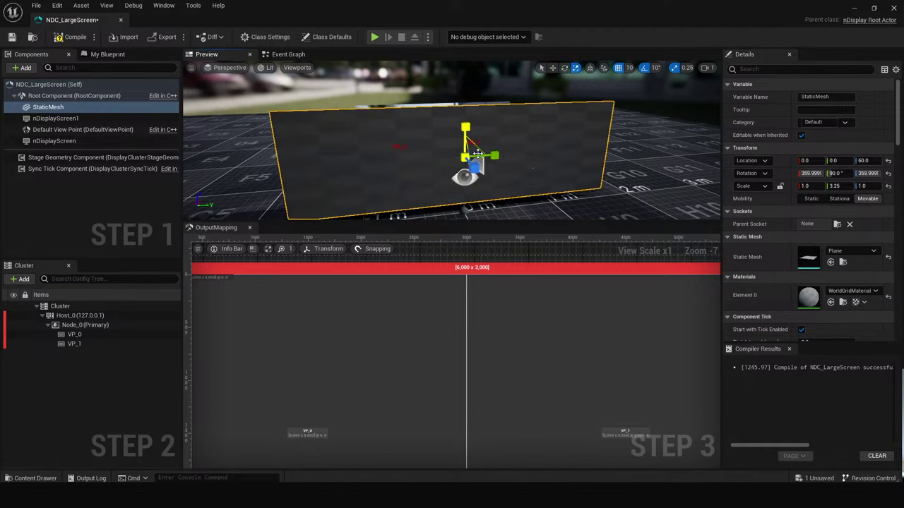
# Turn the plane into a strip above the screens with X scale 0.25 at X 90, Z 120, and compile and save.
pyautogui.press('space')
pyautogui.press('space')
pyautogui.press('space')
pyautogui.moveTo(467, 127); pyautogui.dragTo(448, 79)
pyautogui.press('space')
pyautogui.click(70, 37)
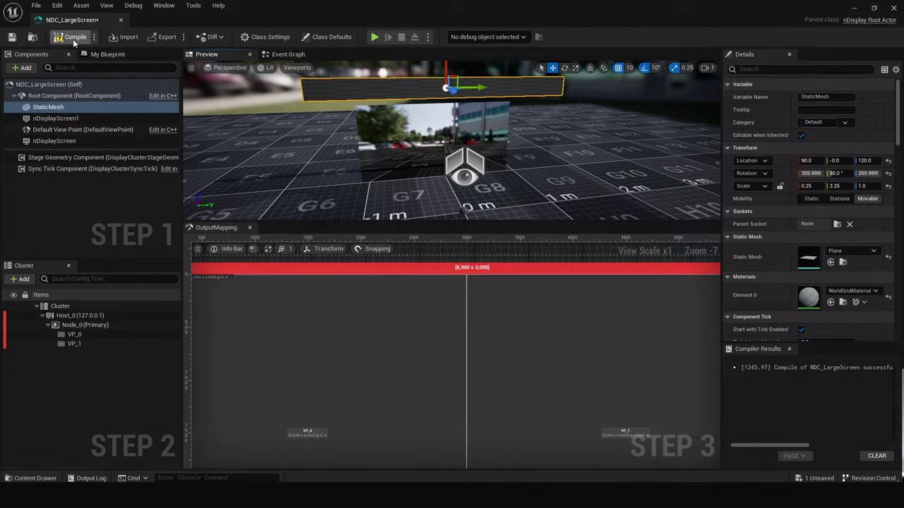
pyautogui.click(12, 37)
pyautogui.click(57, 107)
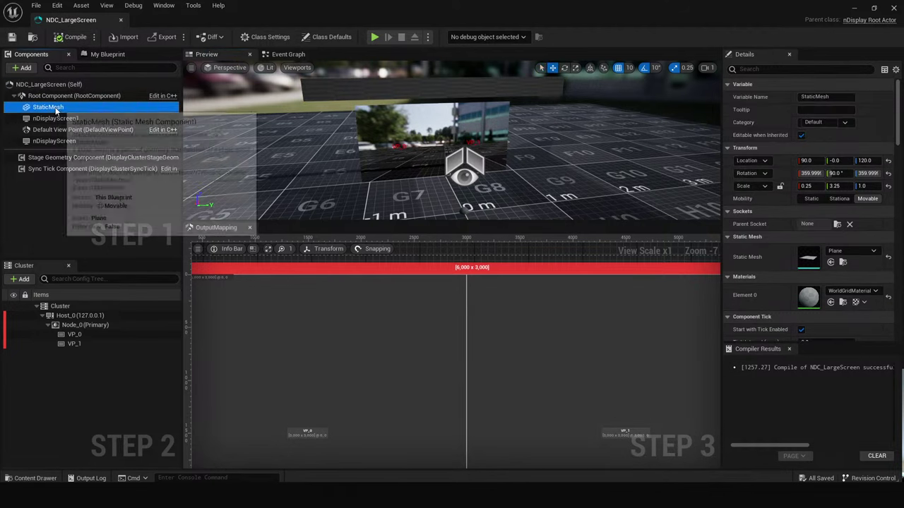
# Set viewport VP_1's projection policy type to Mesh and choose StaticMesh as its mesh.
pyautogui.click(614, 342)
pyautogui.scroll(-2, 568, 365)
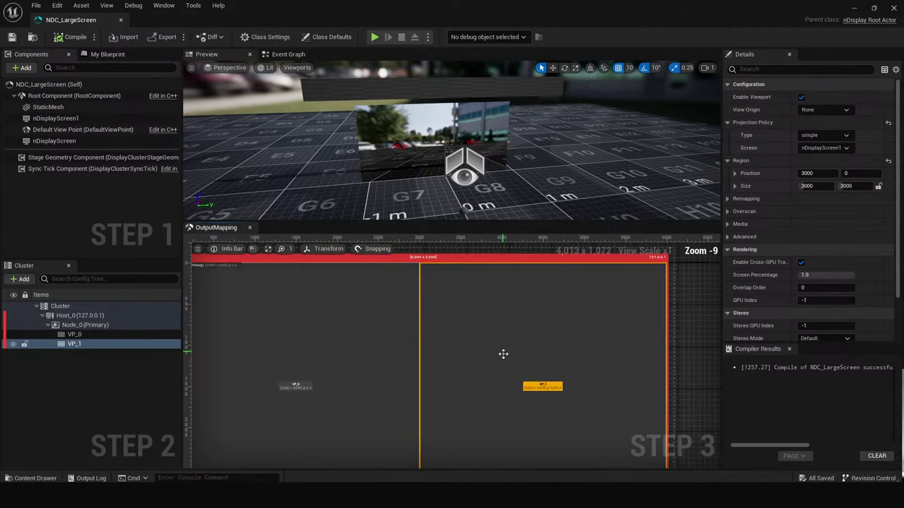
pyautogui.click(815, 135)
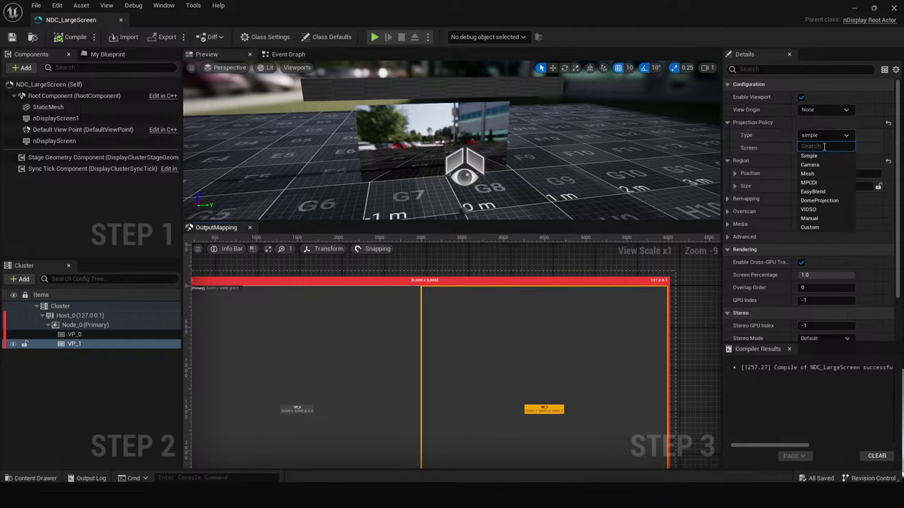
pyautogui.click(812, 173)
pyautogui.click(827, 147)
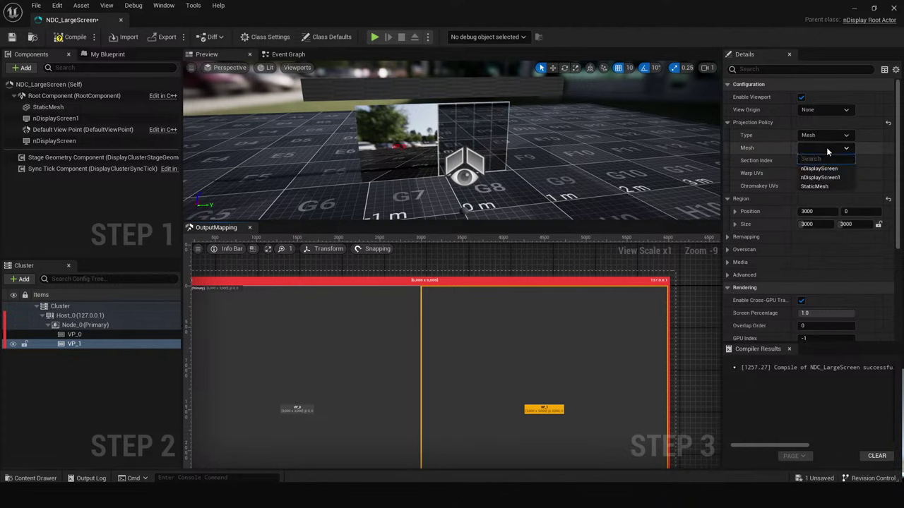
pyautogui.click(816, 187)
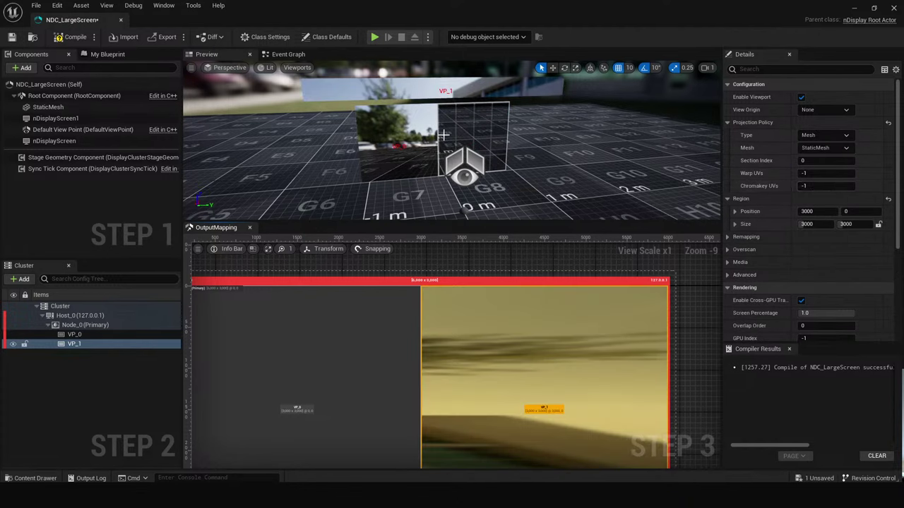
# Move the Default View Point sideways to Y -100 to test the perspective projected on the mesh.
pyautogui.moveTo(519, 153)
pyautogui.mouseDown(button='right')
pyautogui.moveTo(508, 124)
pyautogui.moveTo(519, 153)
pyautogui.mouseUp(button='right')
pyautogui.moveTo(518, 152); pyautogui.dragTo(494, 166, button='middle')
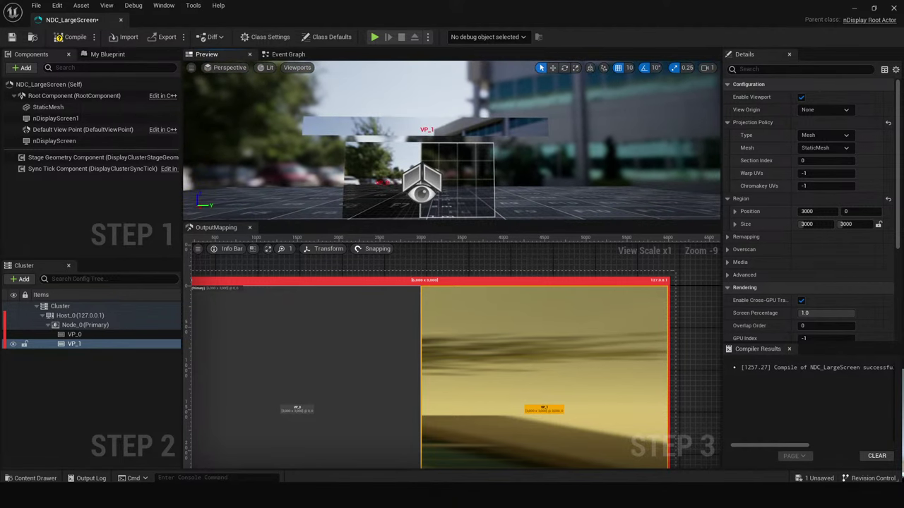
pyautogui.click(424, 178)
pyautogui.press('f')
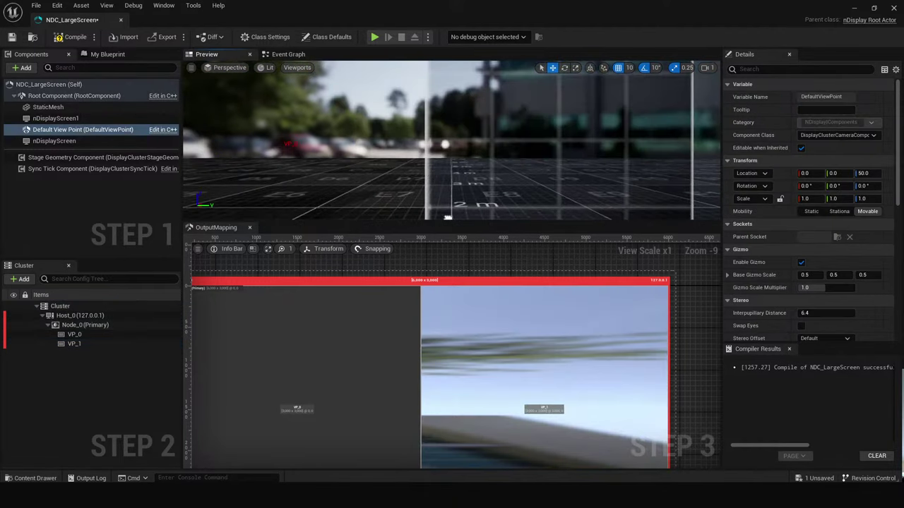
pyautogui.press('f')
pyautogui.moveTo(440, 129); pyautogui.dragTo(300, 129)
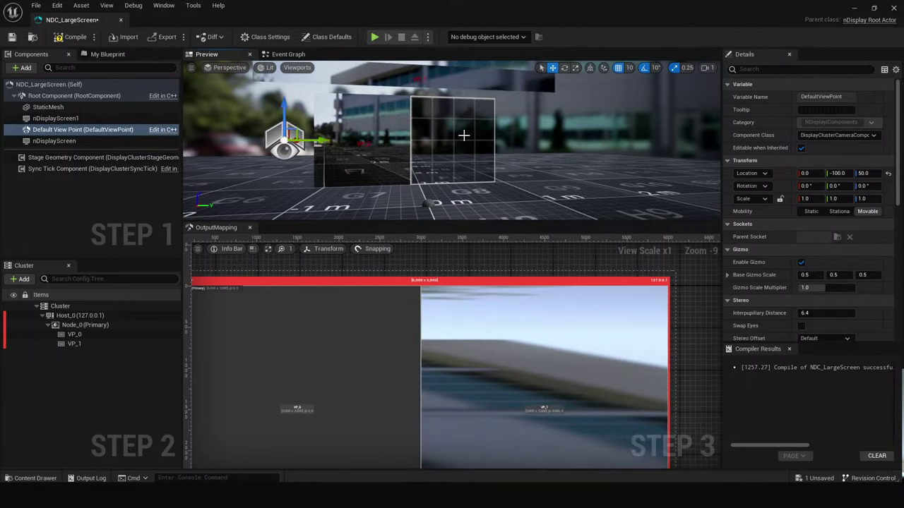
pyautogui.moveTo(464, 135); pyautogui.dragTo(431, 121, button='right')
# Try further positions for the Default View Point, and undo all of its moves.
pyautogui.moveTo(356, 152); pyautogui.dragTo(562, 142)
pyautogui.hotkey('ctrl', 'z')
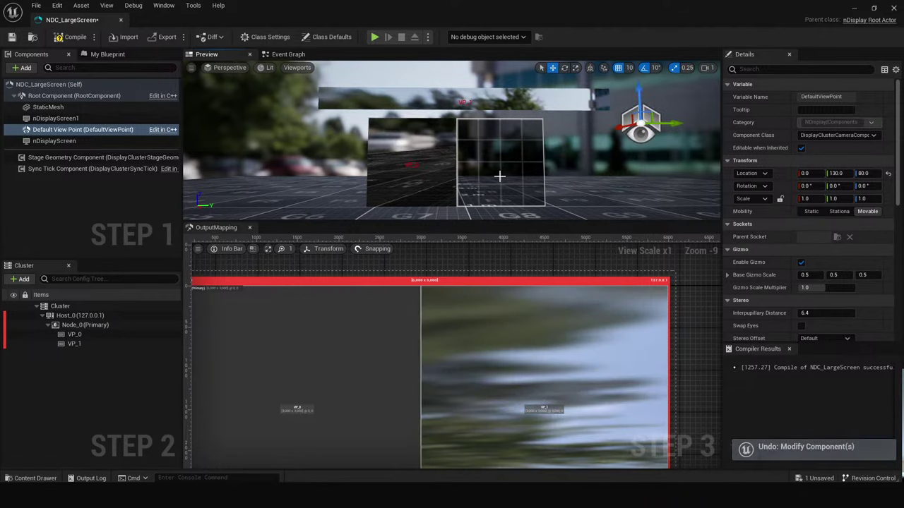
pyautogui.moveTo(562, 161); pyautogui.dragTo(602, 150, button='right')
pyautogui.hotkey('ctrl', 'z')
pyautogui.hotkey('ctrl', 'z')
pyautogui.hotkey('ctrl', 'z')
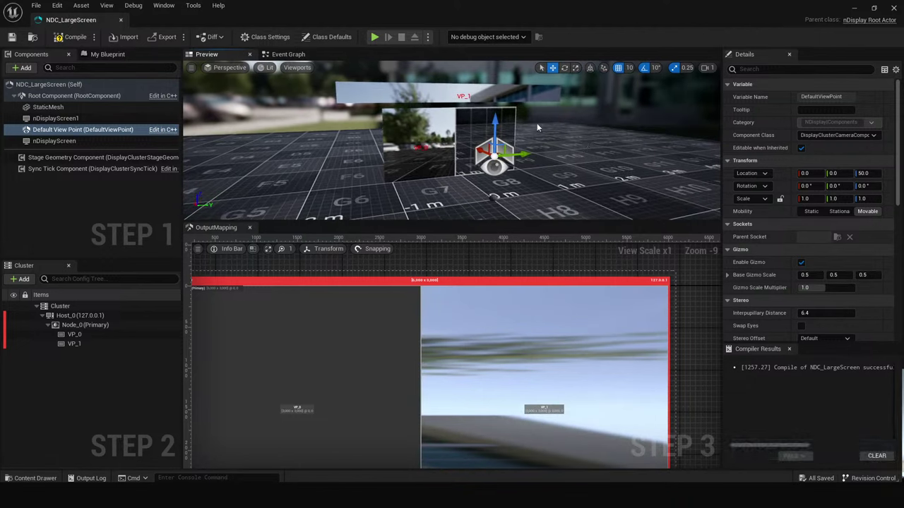
# Delete the StaticMesh component above the screens, and compile and save the config.
pyautogui.click(470, 95)
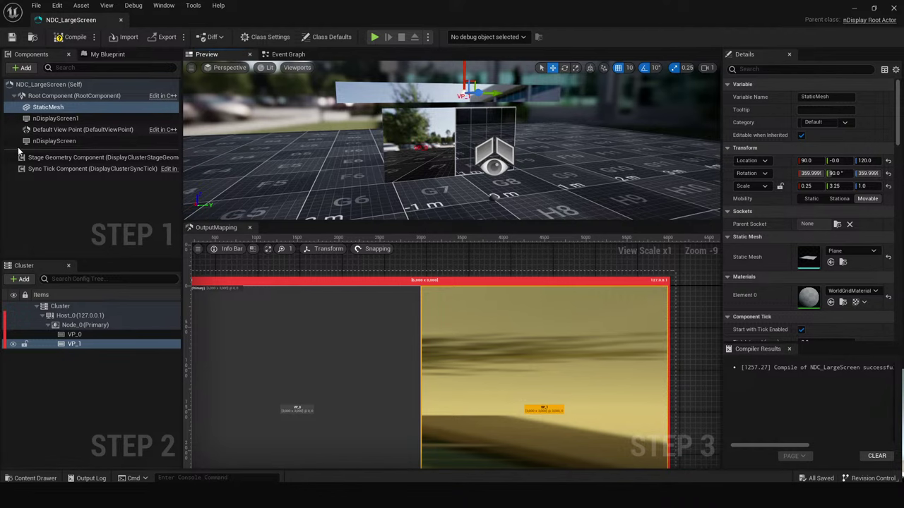
pyautogui.click(67, 109)
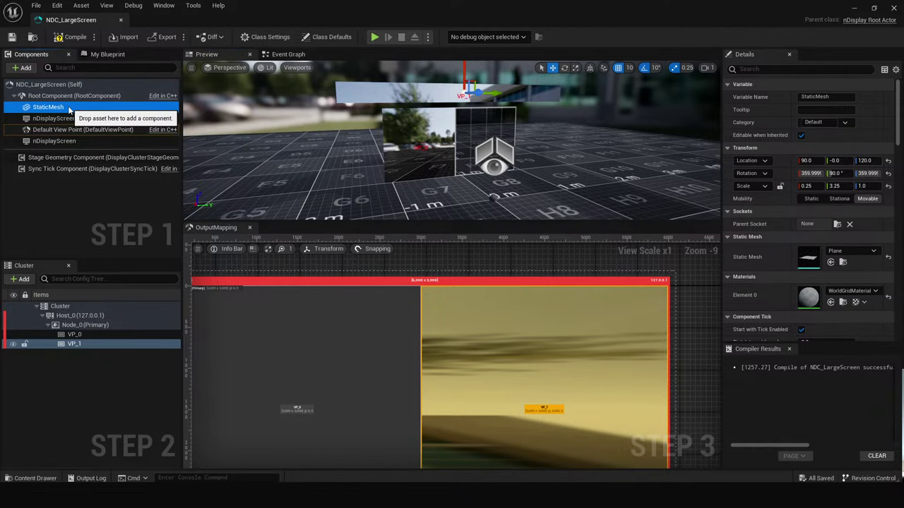
pyautogui.press('Delete')
pyautogui.click(71, 37)
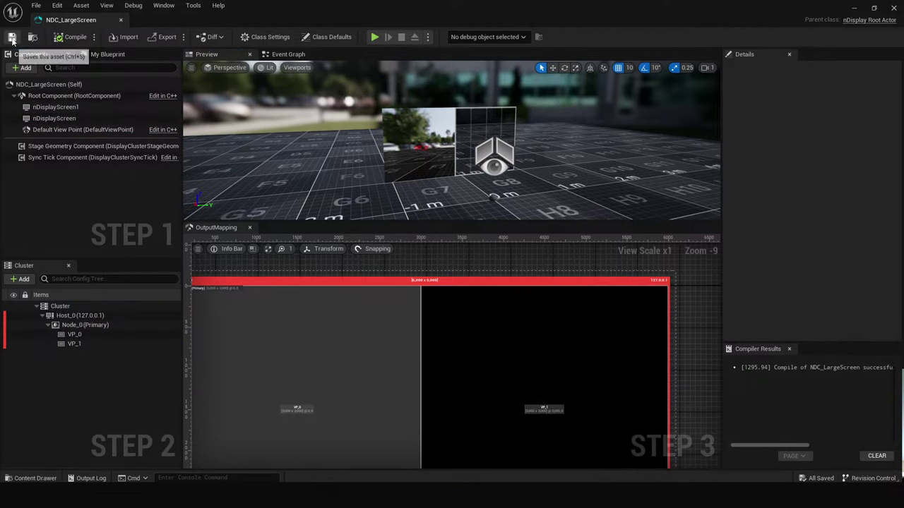
# Review the transform and size settings of the two nDisplay screens alongside VP_1's projection settings.
pyautogui.click(76, 107)
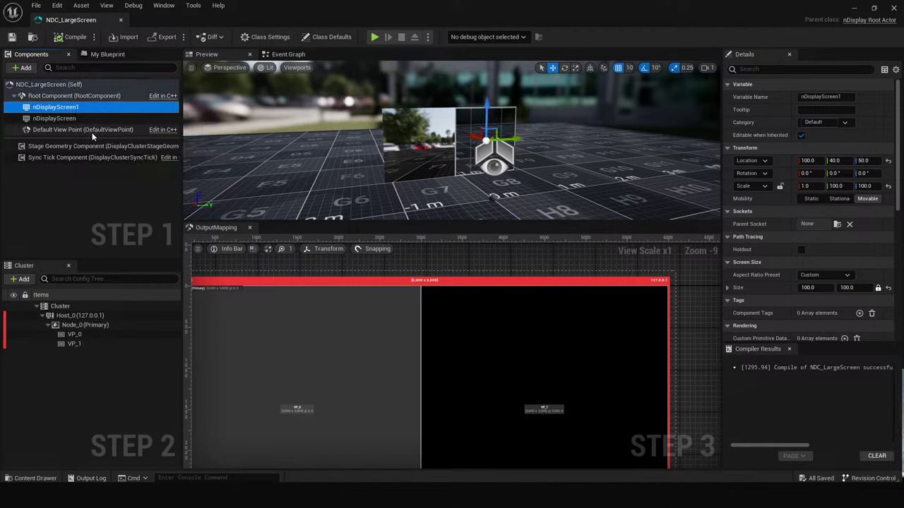
pyautogui.click(78, 121)
pyautogui.click(68, 111)
pyautogui.click(69, 111)
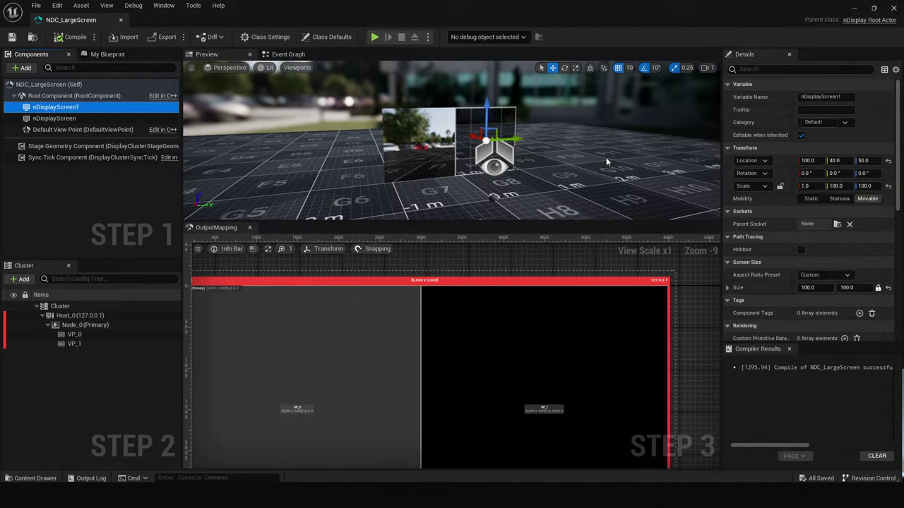
pyautogui.moveTo(468, 160)
pyautogui.keyDown('alt'); pyautogui.mouseDown()
pyautogui.moveTo(430, 159)
pyautogui.moveTo(469, 160)
pyautogui.mouseUp(); pyautogui.keyUp('alt')
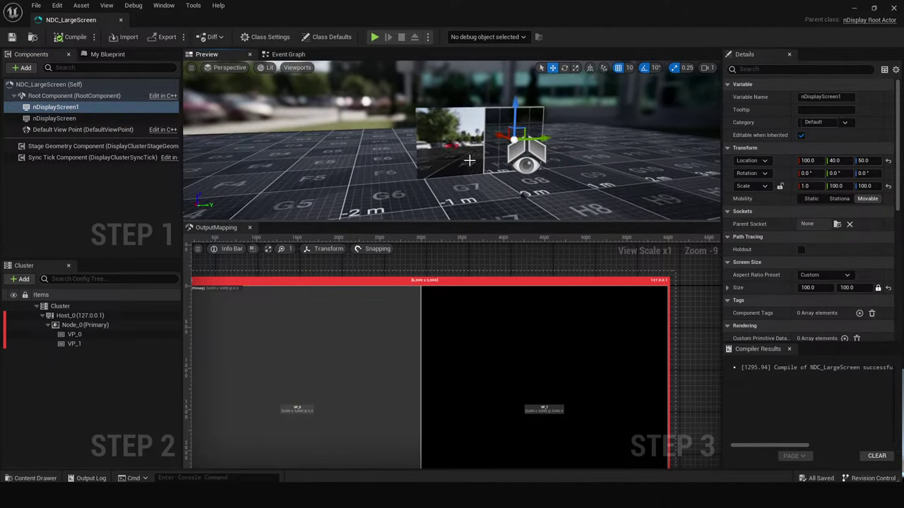
pyautogui.moveTo(468, 160); pyautogui.dragTo(531, 141, button='middle')
pyautogui.click(517, 351)
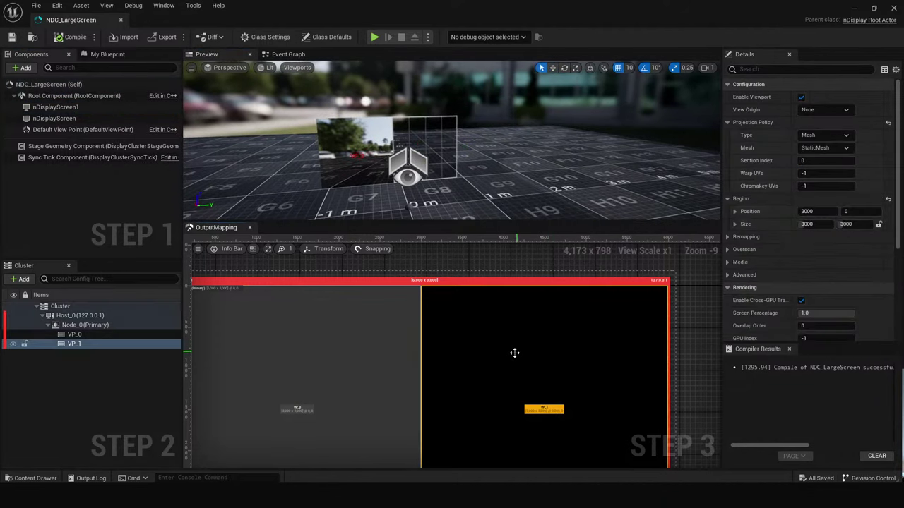
pyautogui.click(98, 108)
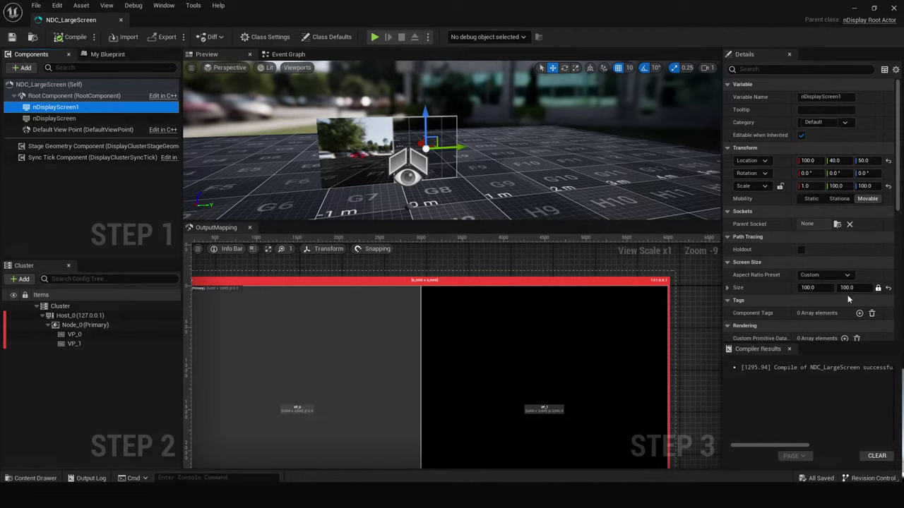
# Set VP_1's projection policy back to Simple with screen nDisplayScreen1, and compile and save the config.
pyautogui.click(525, 374)
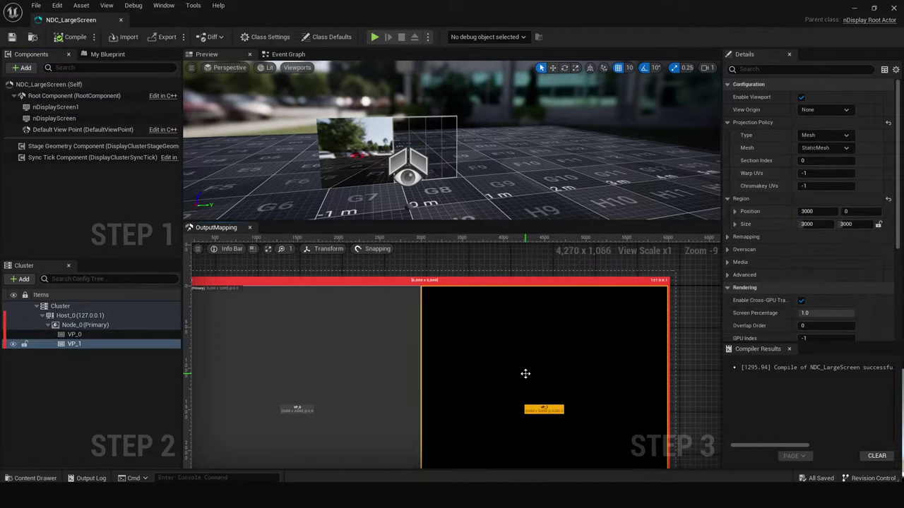
pyautogui.click(823, 136)
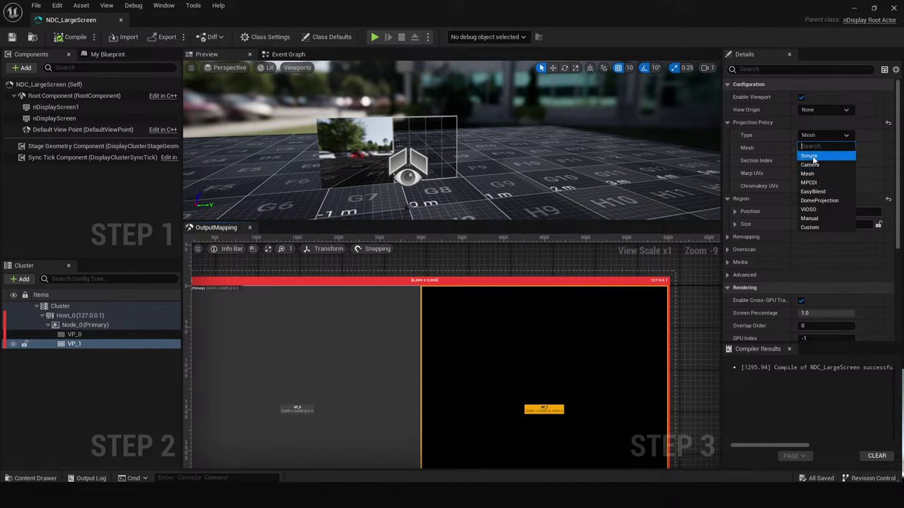
pyautogui.click(809, 155)
pyautogui.click(824, 148)
pyautogui.click(825, 174)
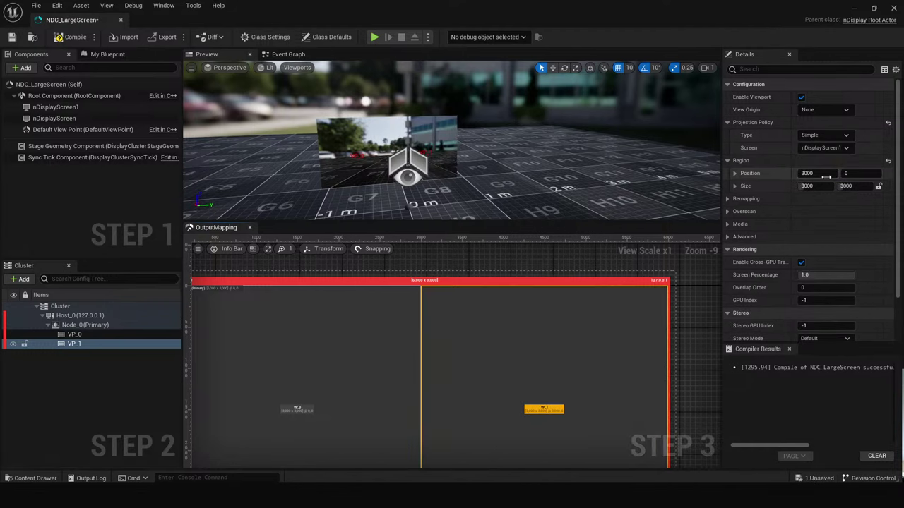
pyautogui.moveTo(487, 189); pyautogui.dragTo(426, 129, button='right')
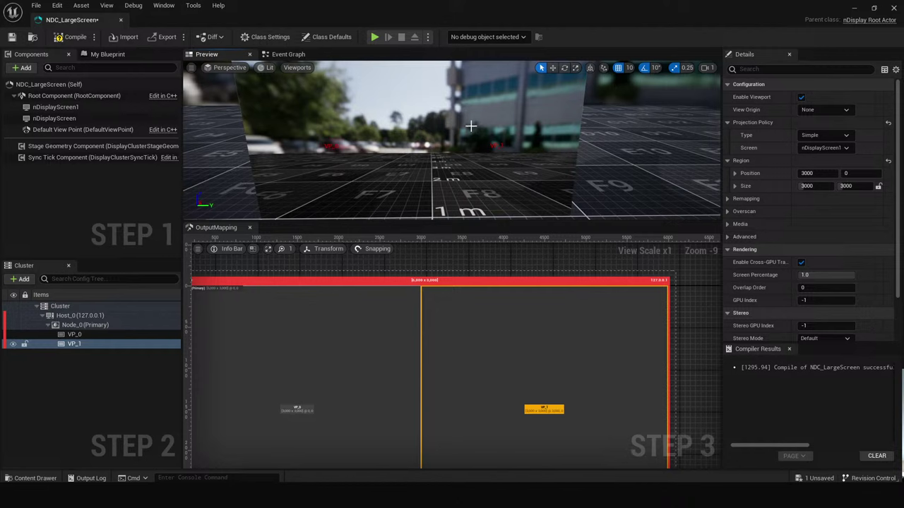
pyautogui.click(70, 37)
pyautogui.click(12, 37)
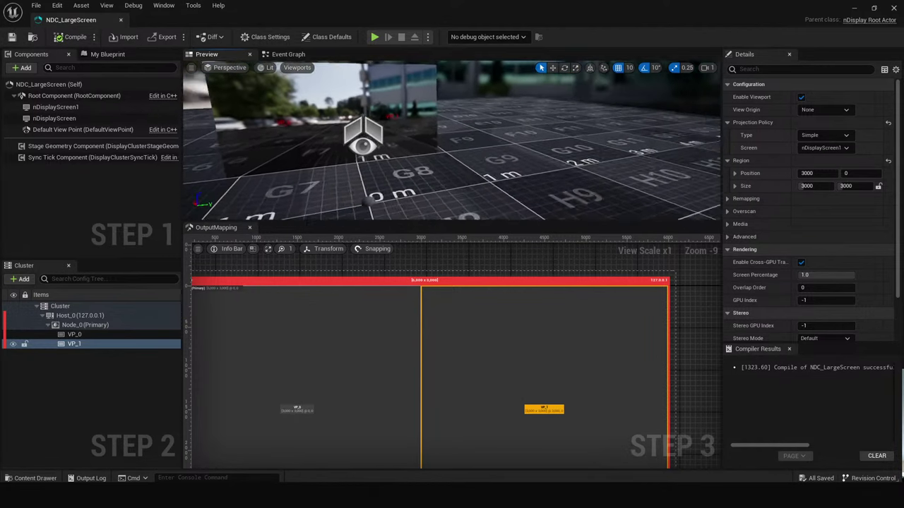
# Return to the Main level and delete the NDC_Basic actor.
pyautogui.moveTo(71, 20); pyautogui.dragTo(198, 21)
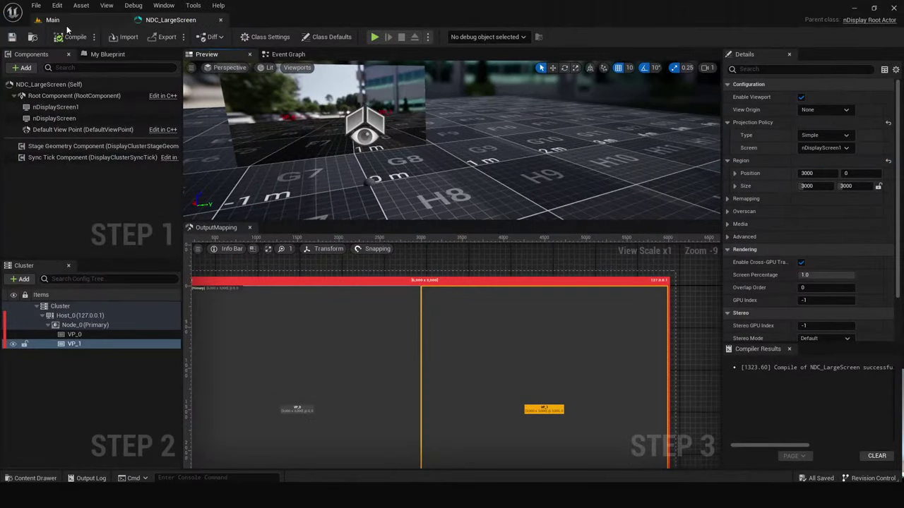
pyautogui.click(52, 20)
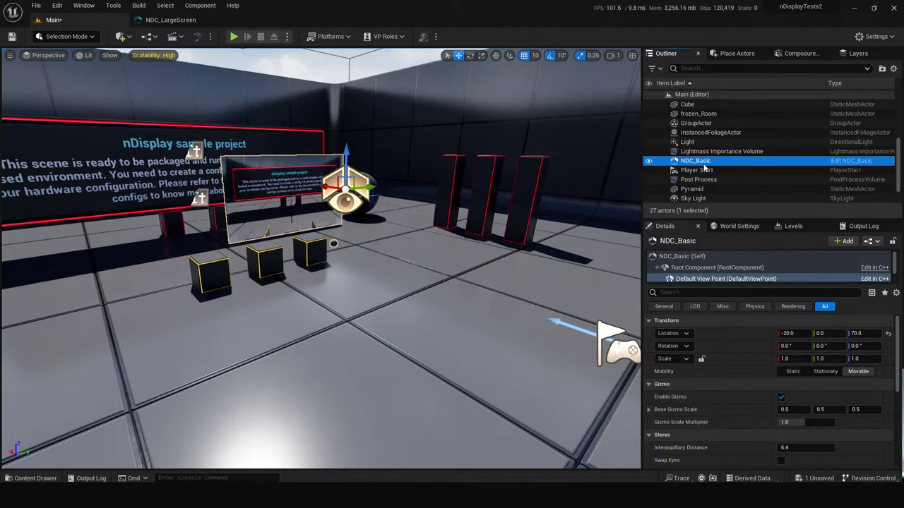
pyautogui.press('F2')
pyautogui.press('BackSpace')
pyautogui.click(731, 172)
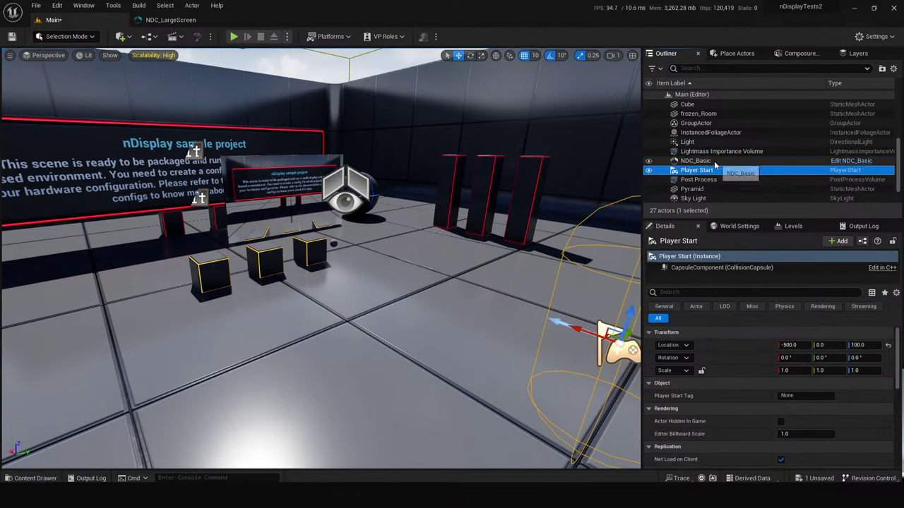
pyautogui.click(714, 162)
pyautogui.press('Delete')
# Place the NDC_LargeScreen config from the ExampleConfigs folder in the level at about X -400, Y -80, Z 120.
pyautogui.moveTo(537, 233); pyautogui.dragTo(526, 272)
pyautogui.moveTo(436, 204); pyautogui.dragTo(426, 225)
pyautogui.hotkey('ctrl', 'space')
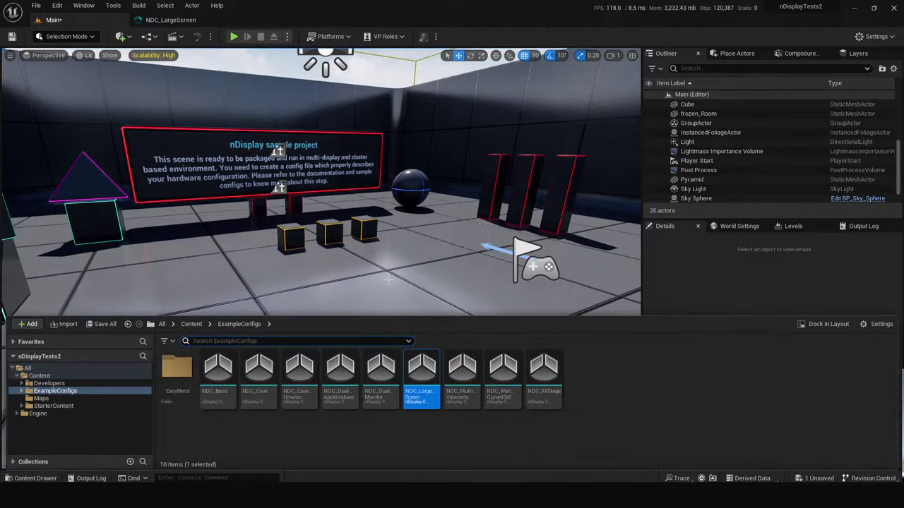
pyautogui.moveTo(421, 379); pyautogui.dragTo(422, 198)
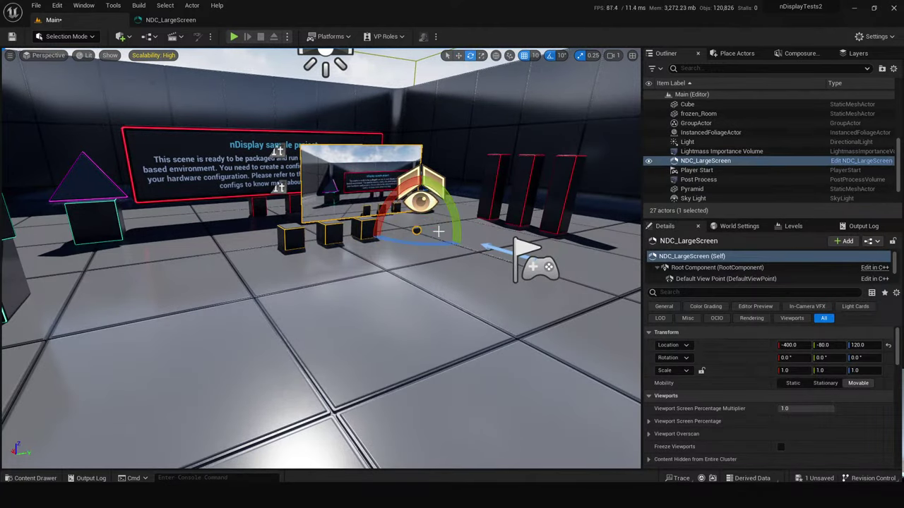
# Scale the NDC_LargeScreen actor uniformly to 3.25 and move it back to X -520.
pyautogui.moveTo(416, 235); pyautogui.dragTo(435, 220)
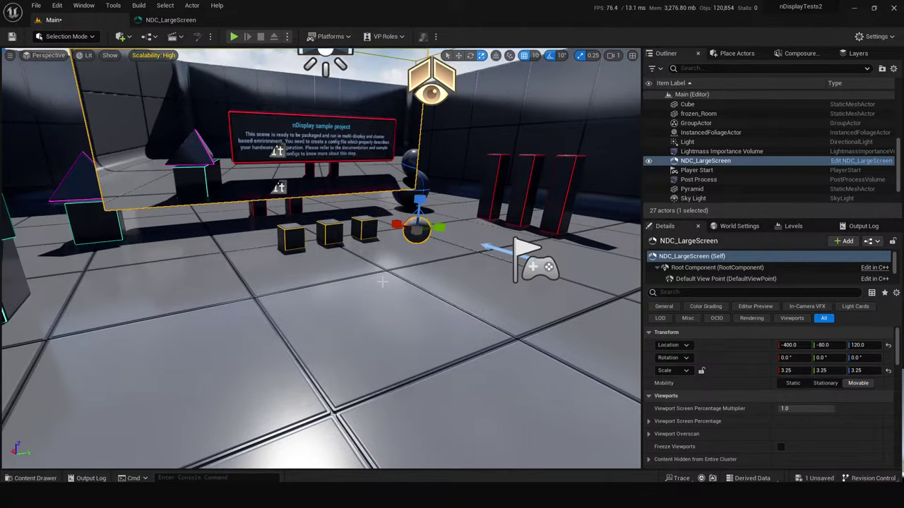
pyautogui.moveTo(435, 221); pyautogui.dragTo(461, 187, button='right')
pyautogui.press('w')
pyautogui.moveTo(390, 272); pyautogui.dragTo(472, 304)
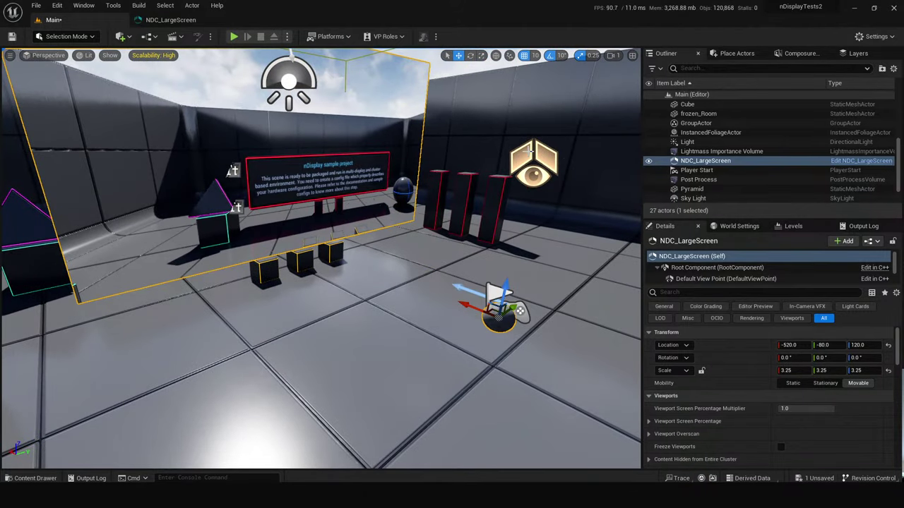
# Move the NDC_LargeScreen actor's Default View Point to about X -40, Y 0, Z 47.
pyautogui.doubleClick(521, 178)
pyautogui.moveTo(544, 129); pyautogui.dragTo(540, 244)
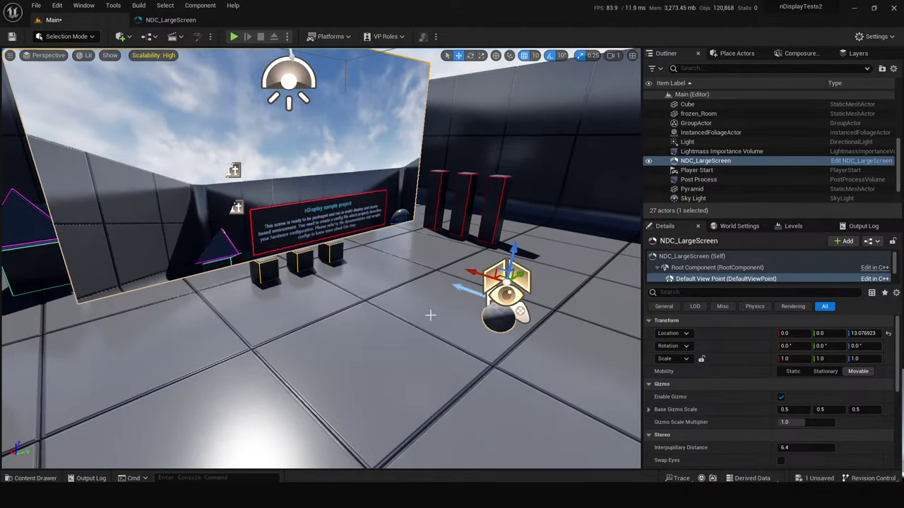
pyautogui.moveTo(429, 315)
pyautogui.mouseDown(button='right')
pyautogui.moveTo(367, 311)
pyautogui.moveTo(416, 315)
pyautogui.mouseUp(button='right')
pyautogui.moveTo(400, 277); pyautogui.dragTo(502, 169)
pyautogui.moveTo(391, 279)
pyautogui.mouseDown(button='right')
pyautogui.moveTo(377, 276)
pyautogui.moveTo(395, 265)
pyautogui.mouseUp(button='right')
pyautogui.click(170, 20)
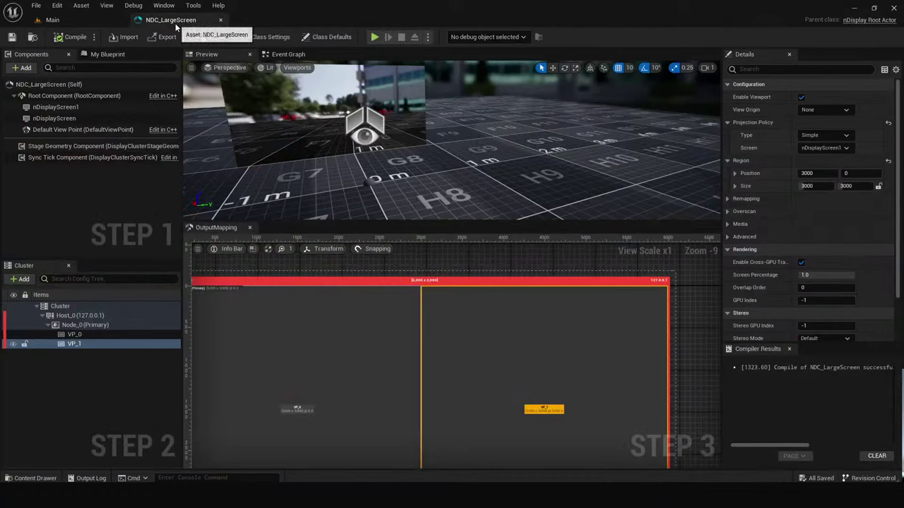
pyautogui.click(53, 19)
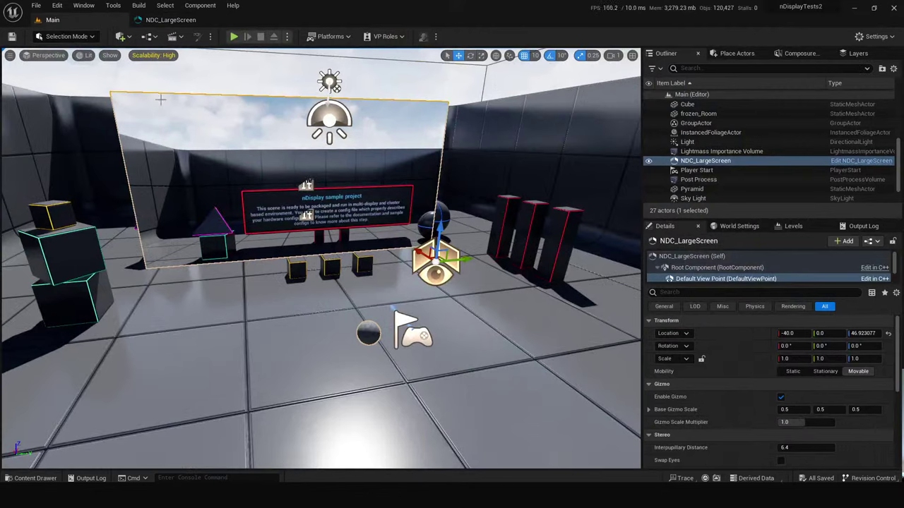
pyautogui.moveTo(381, 298)
pyautogui.mouseDown(button='right')
pyautogui.moveTo(400, 306)
pyautogui.moveTo(341, 249)
pyautogui.moveTo(353, 244)
pyautogui.moveTo(386, 282)
pyautogui.mouseUp(button='right')
# Create a Level Sequence asset with the default name in the ExampleConfigs folder.
pyautogui.hotkey('ctrl', 'space')
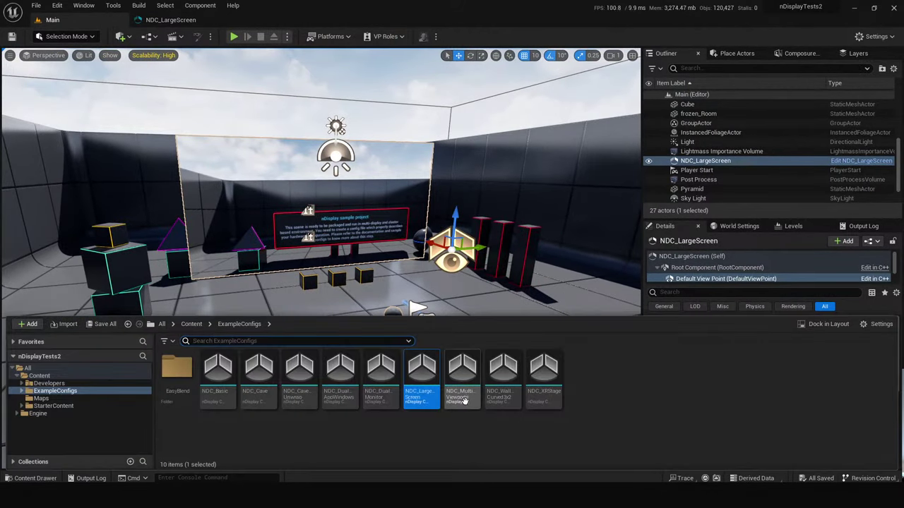
pyautogui.rightClick(427, 444)
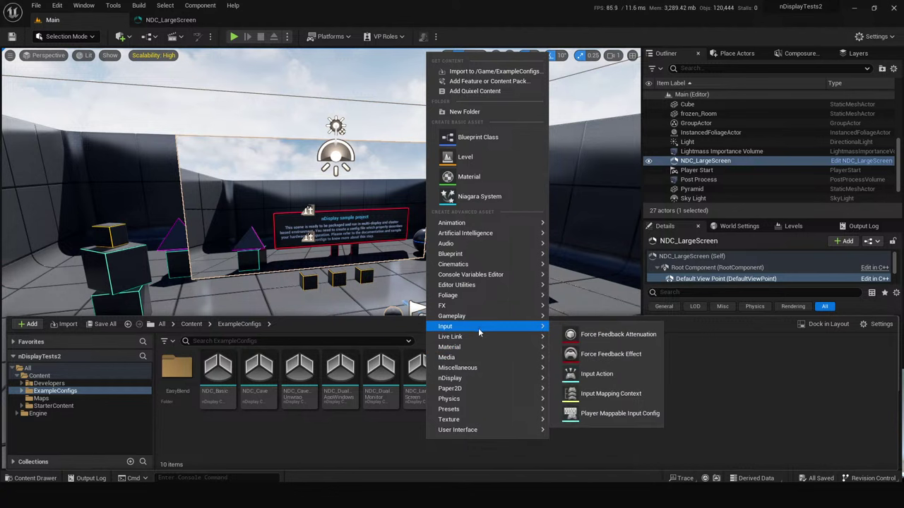
pyautogui.moveTo(481, 401)
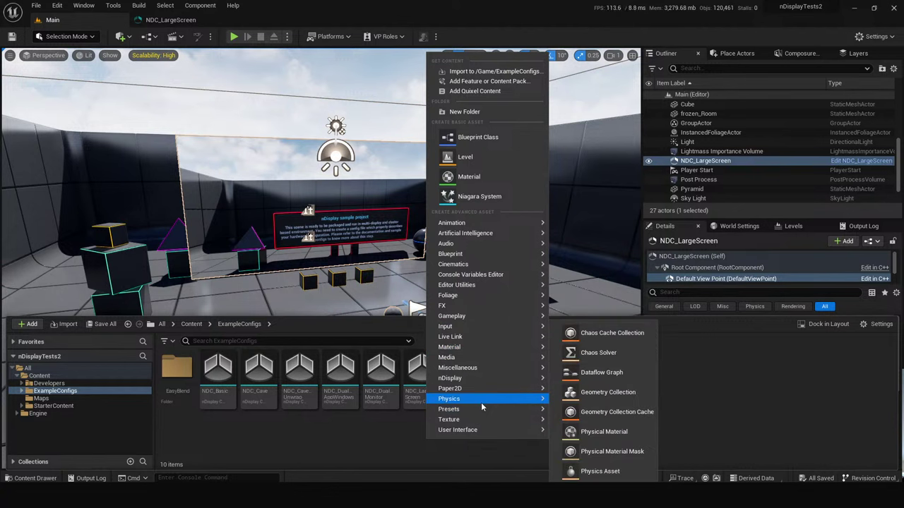
pyautogui.moveTo(504, 267)
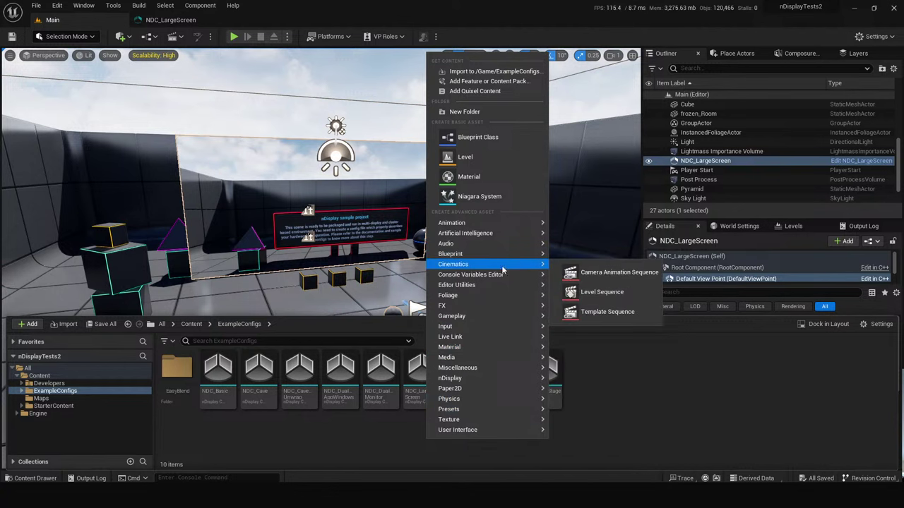
pyautogui.click(602, 293)
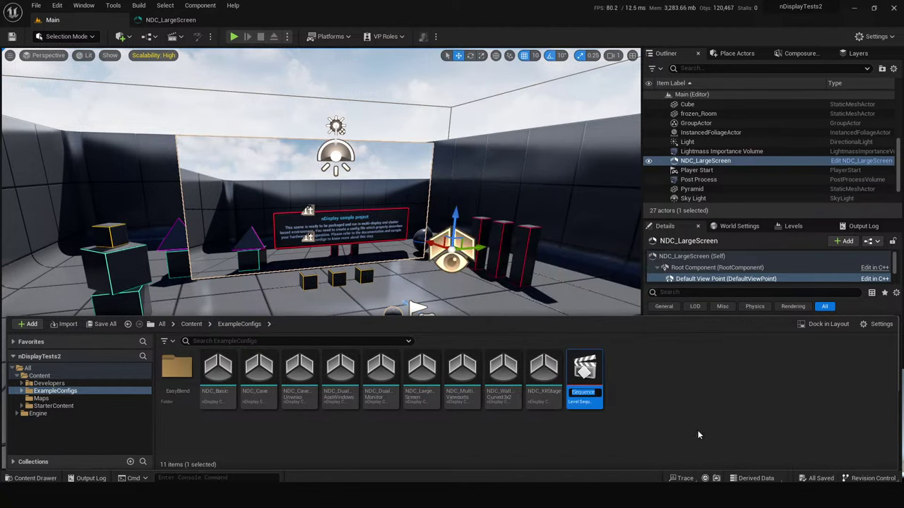
# Open the new level sequence in Sequencer, close the Movie Render Queue, and move the Sequencer window clear of the scene.
pyautogui.doubleClick(584, 374)
pyautogui.moveTo(385, 125); pyautogui.dragTo(683, 158)
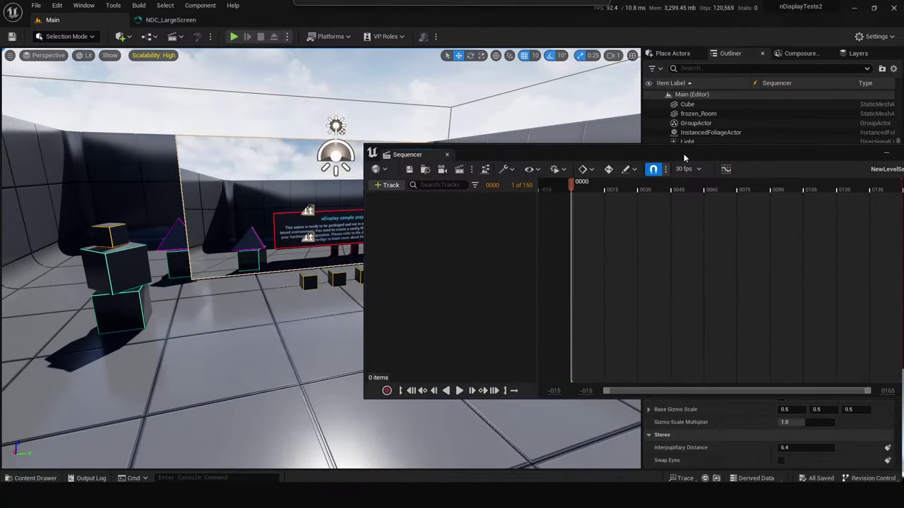
pyautogui.click(460, 170)
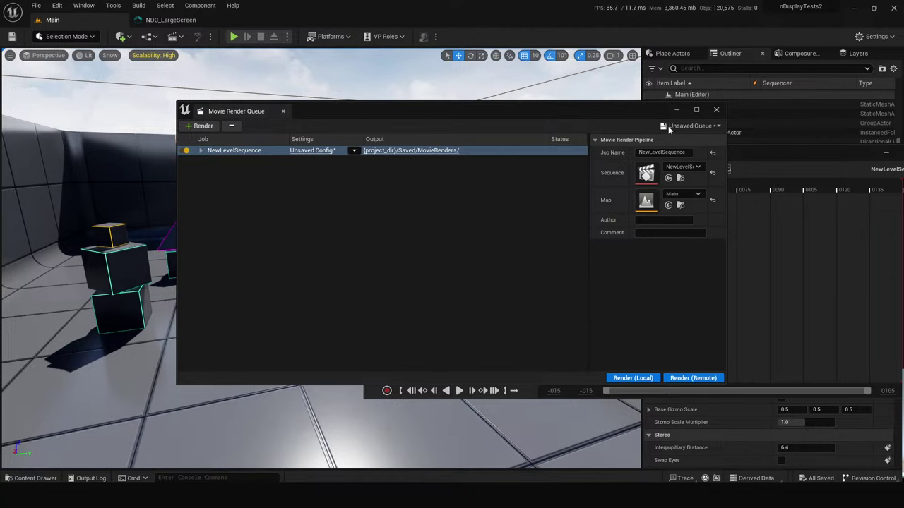
pyautogui.click(716, 112)
pyautogui.moveTo(486, 157); pyautogui.dragTo(692, 155)
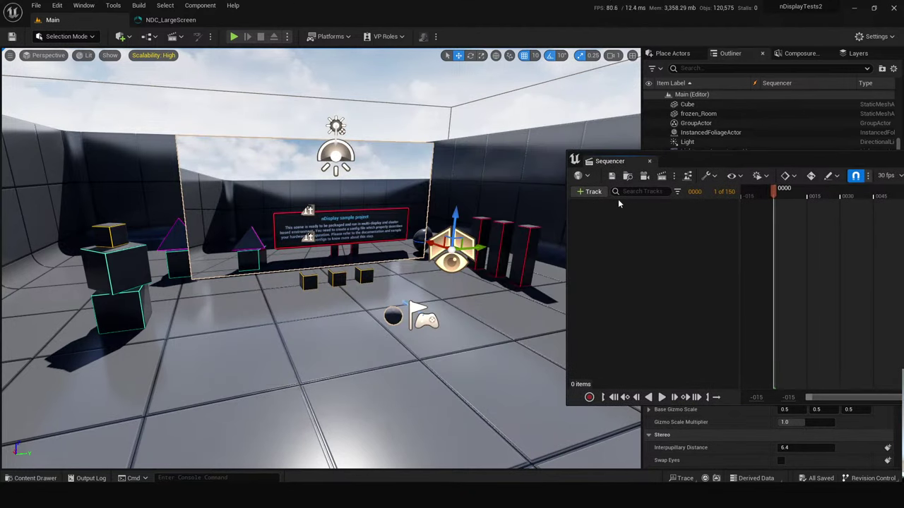
# Add the NDC_LargeScreen actor to the sequence and give it a Transform track.
pyautogui.click(589, 192)
pyautogui.moveTo(692, 207)
pyautogui.click(742, 210)
pyautogui.click(728, 205)
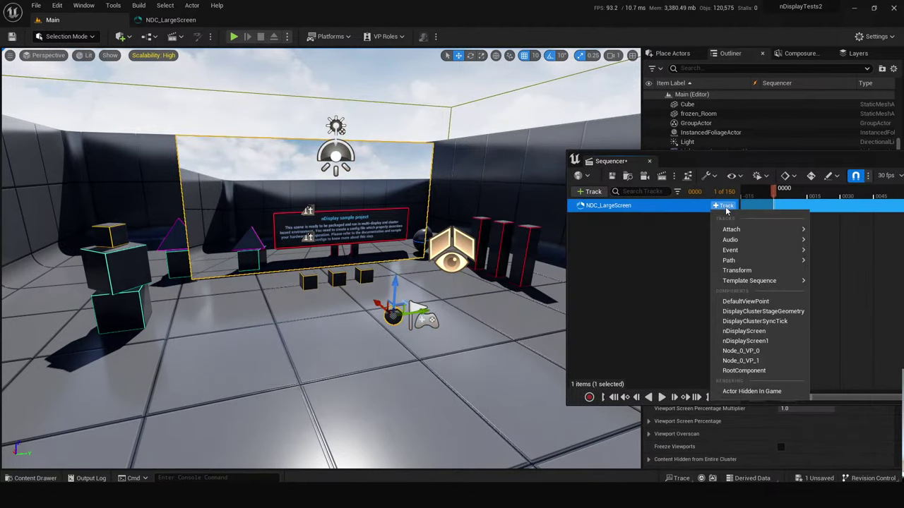
pyautogui.click(776, 272)
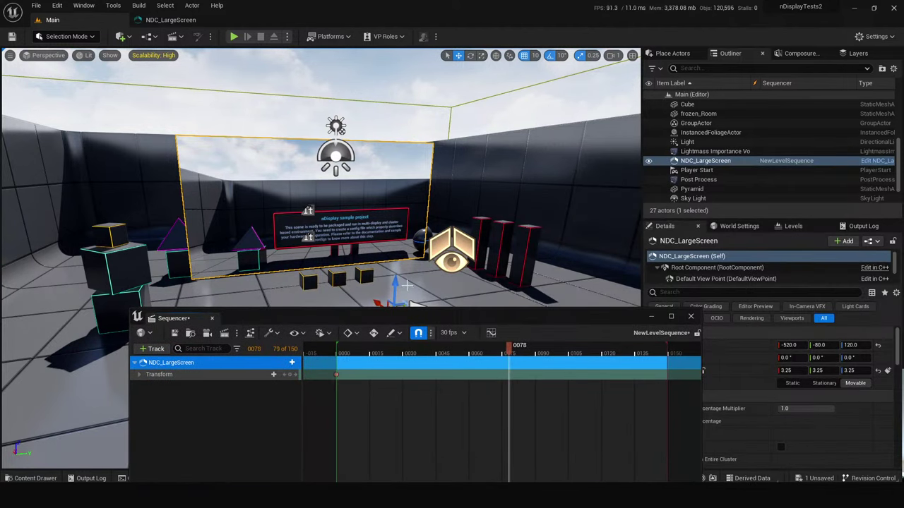
# Raise NDC_LargeScreen to Z 350, rotate it to -40° about Y, and key its transform at frame 78.
pyautogui.moveTo(406, 284); pyautogui.dragTo(422, 153)
pyautogui.moveTo(416, 185); pyautogui.dragTo(453, 316)
pyautogui.click(292, 375)
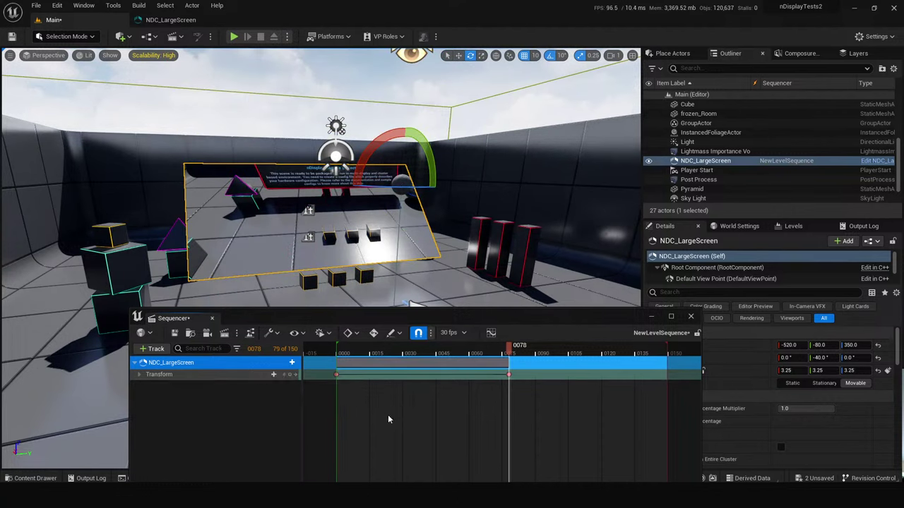
# Copy the transform key from frame 0 to frame 150 and play back the screen's animation.
pyautogui.moveTo(337, 376); pyautogui.dragTo(672, 400)
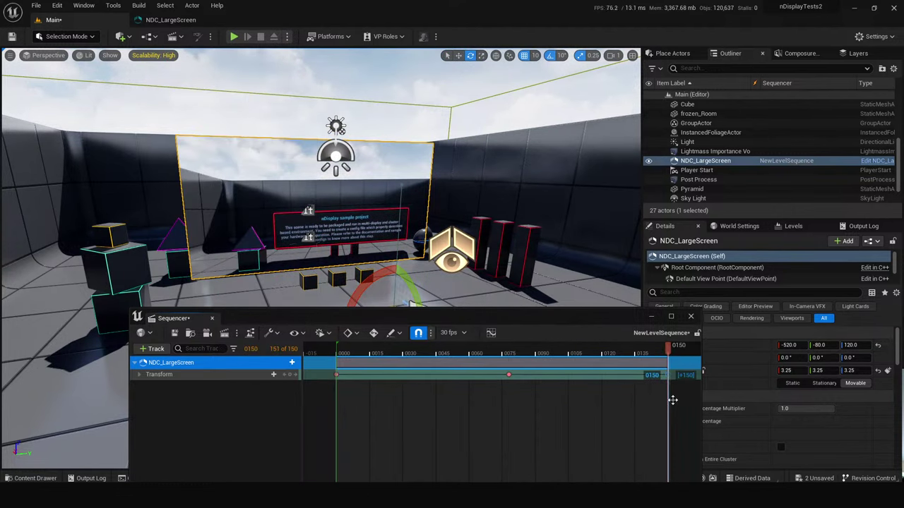
pyautogui.moveTo(572, 353); pyautogui.dragTo(492, 346)
pyautogui.press('space')
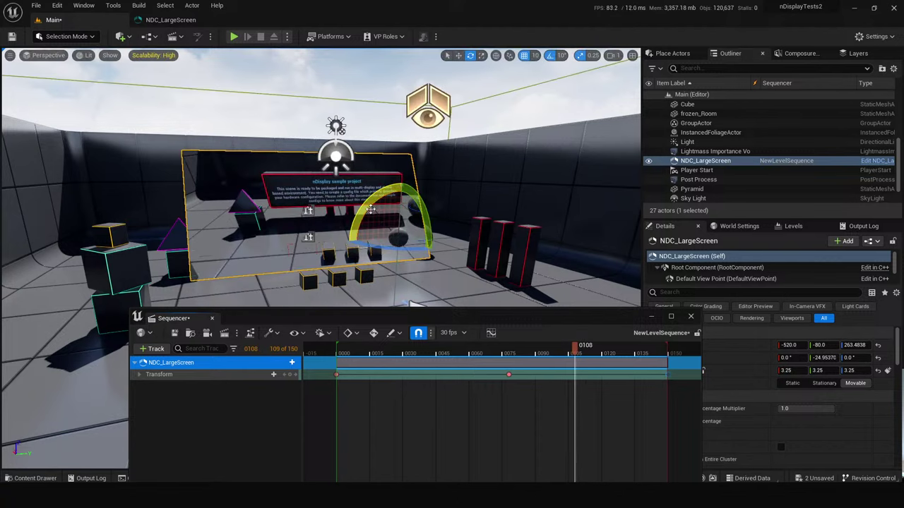
# Compare the viewport with and without Game View, and scrub the sequence back to frame 11.
pyautogui.press('g')
pyautogui.press('g')
pyautogui.press('g')
pyautogui.press('g')
pyautogui.press('g')
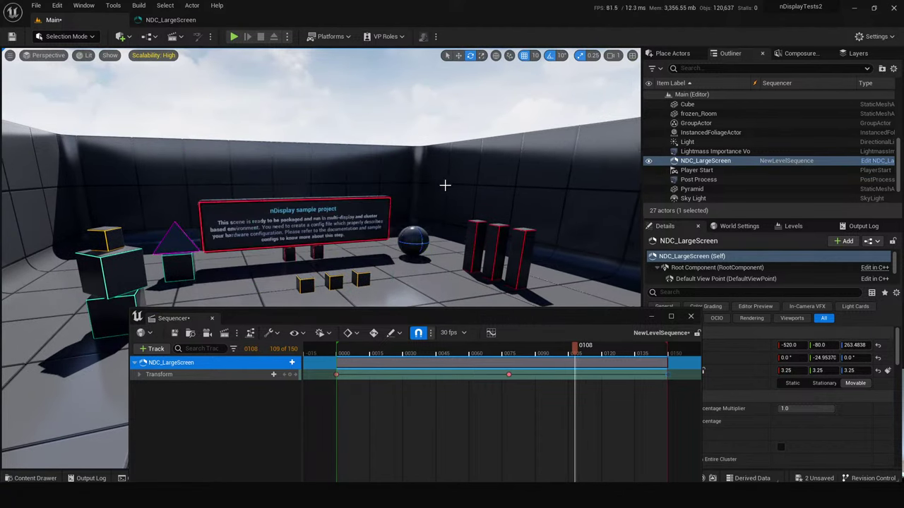
pyautogui.press('g')
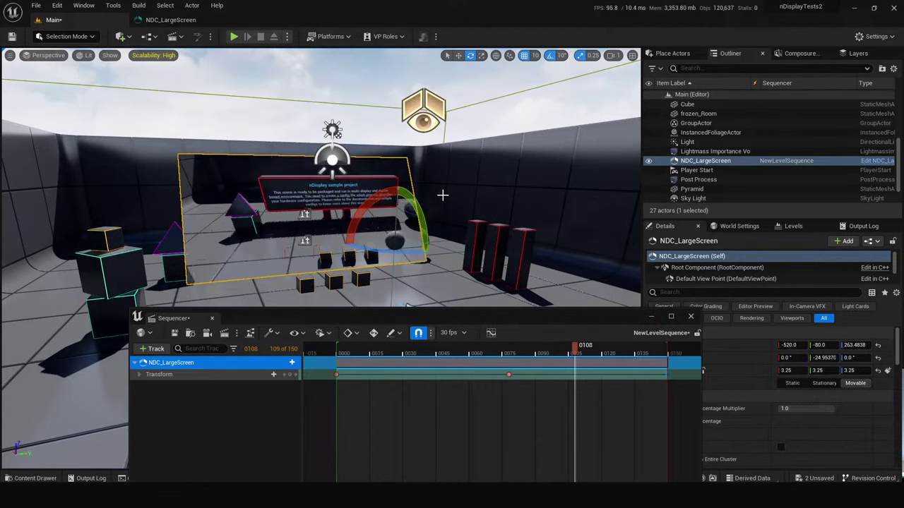
pyautogui.press('g')
pyautogui.press('g')
pyautogui.moveTo(577, 353); pyautogui.dragTo(362, 363)
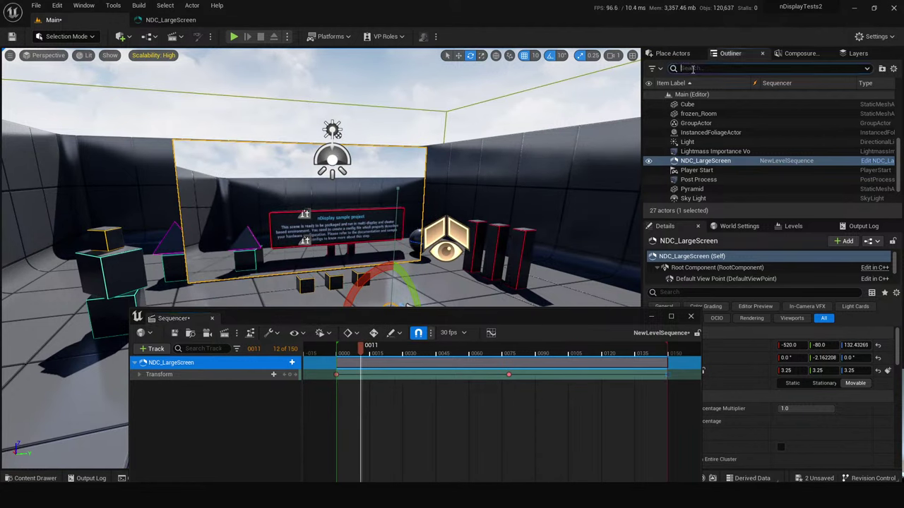
# Search the Outliner for "cam" and clear the search.
pyautogui.click(696, 68)
pyautogui.write('cam')
pyautogui.press('BackSpace')
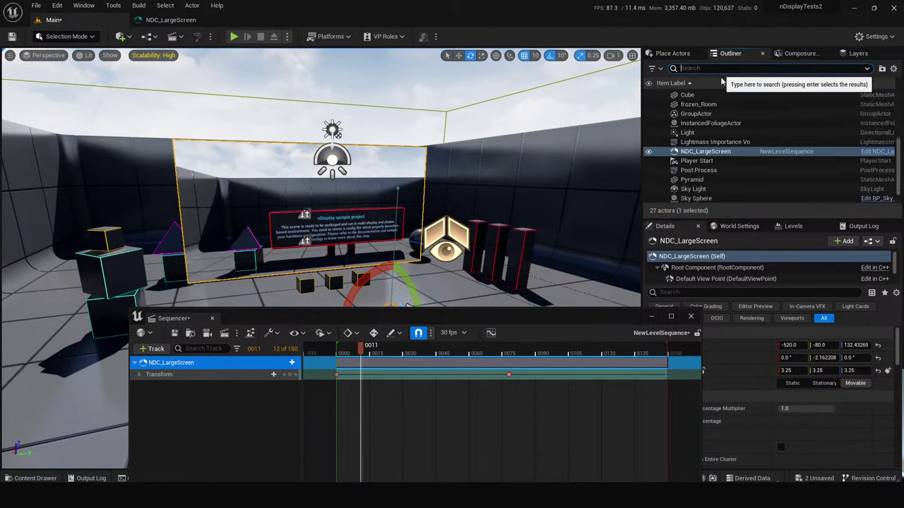
pyautogui.click(672, 54)
pyautogui.click(802, 54)
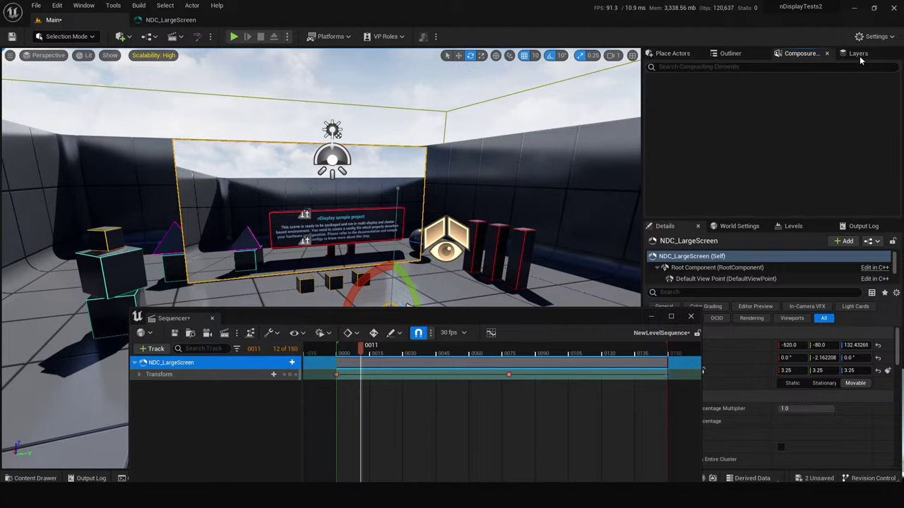
pyautogui.click(730, 54)
pyautogui.click(727, 68)
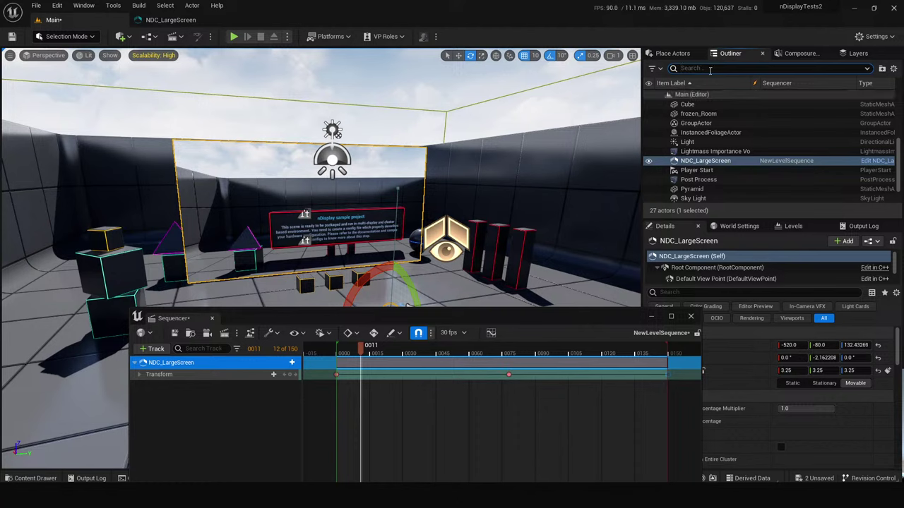
# Place a Cine Camera Actor in the level and move it to X -420, Y 110, Z 110.
pyautogui.click(675, 54)
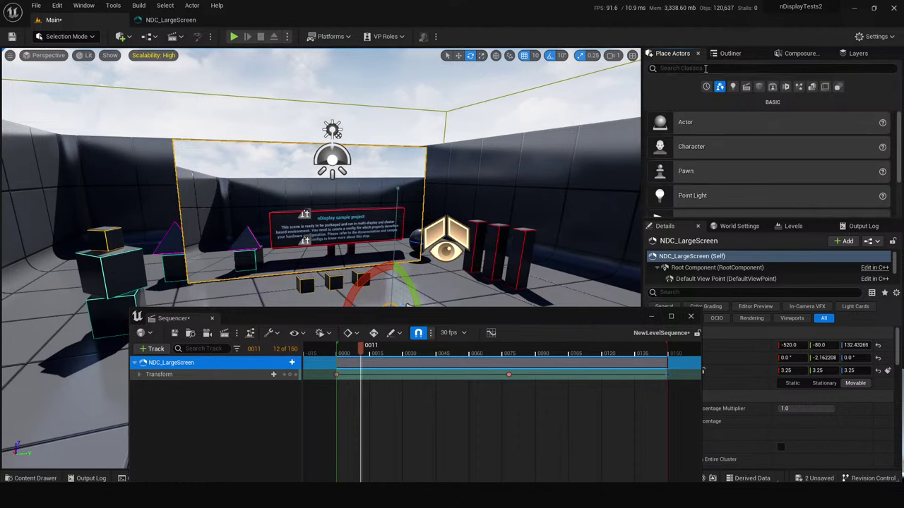
pyautogui.write('cam')
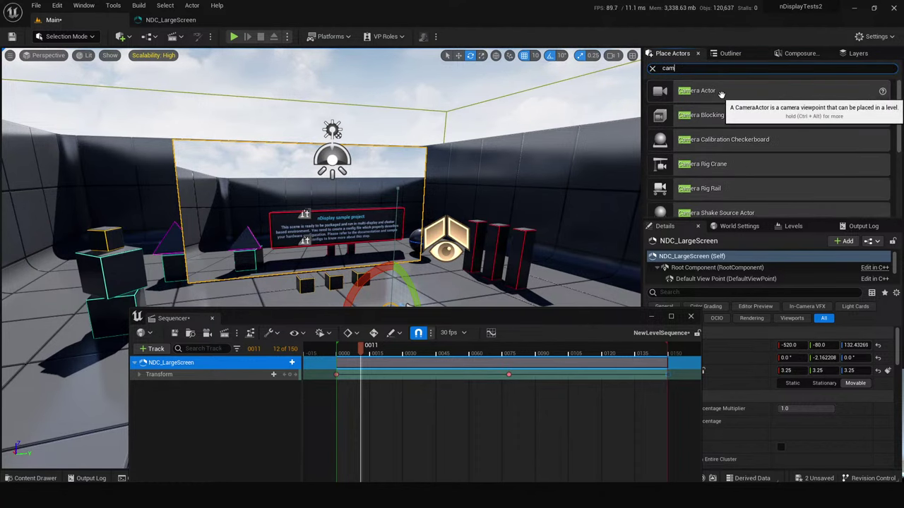
pyautogui.press('BackSpace')
pyautogui.press('BackSpace')
pyautogui.write('in')
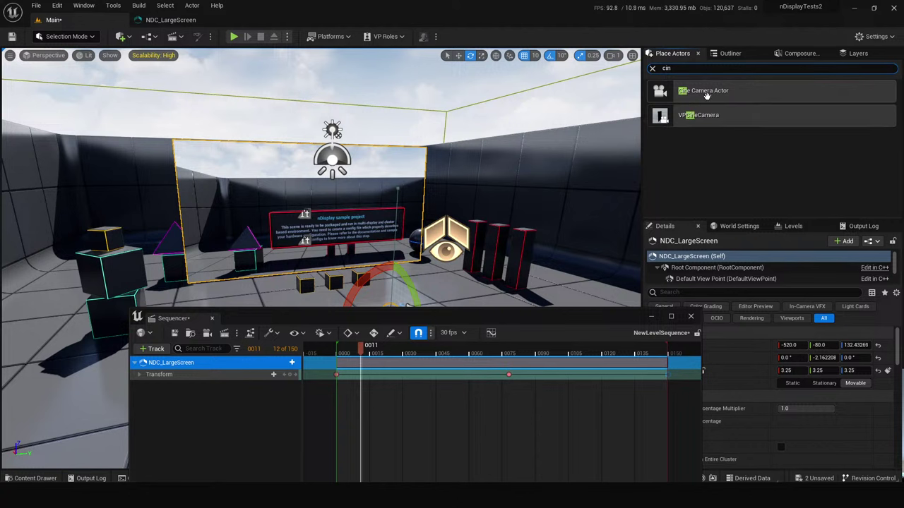
pyautogui.moveTo(379, 297); pyautogui.dragTo(382, 291)
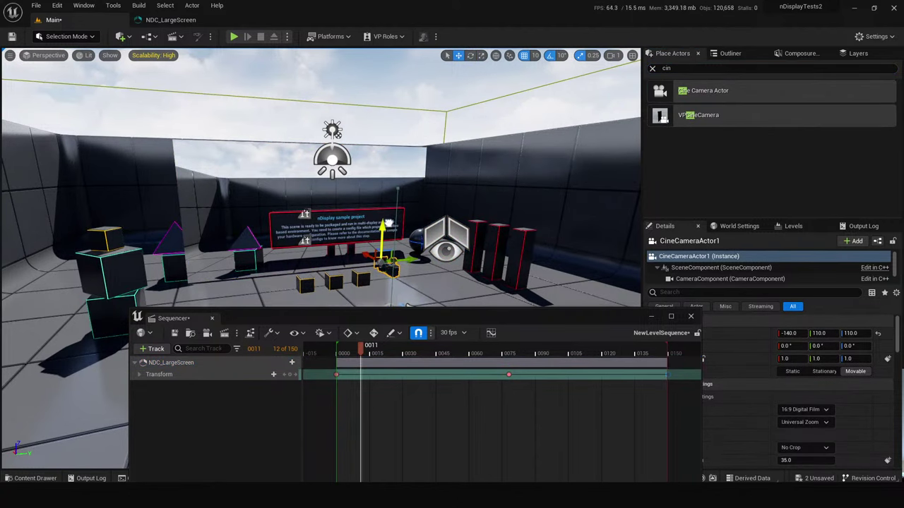
pyautogui.moveTo(365, 255); pyautogui.dragTo(415, 279)
pyautogui.moveTo(425, 198); pyautogui.dragTo(494, 220, button='right')
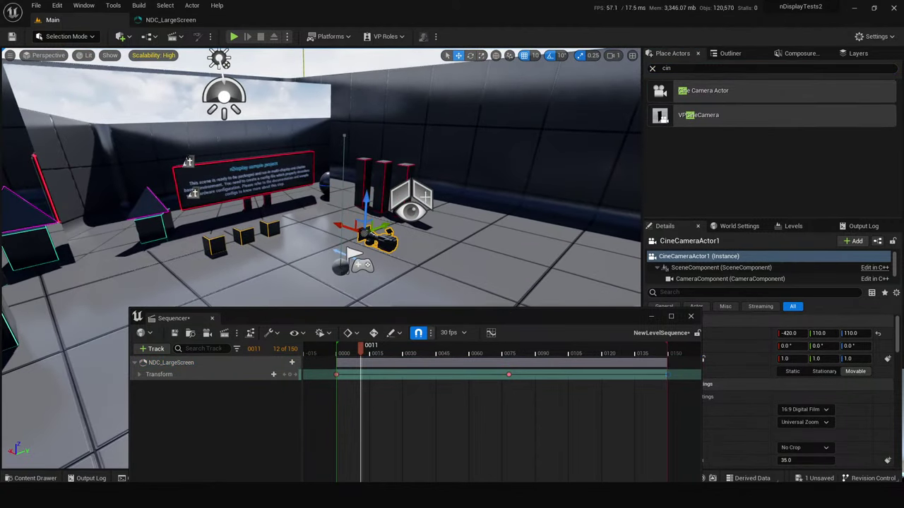
# Remove the NDC_LargeScreen binding with its transform track from the level sequence and save the level.
pyautogui.click(221, 374)
pyautogui.click(187, 366)
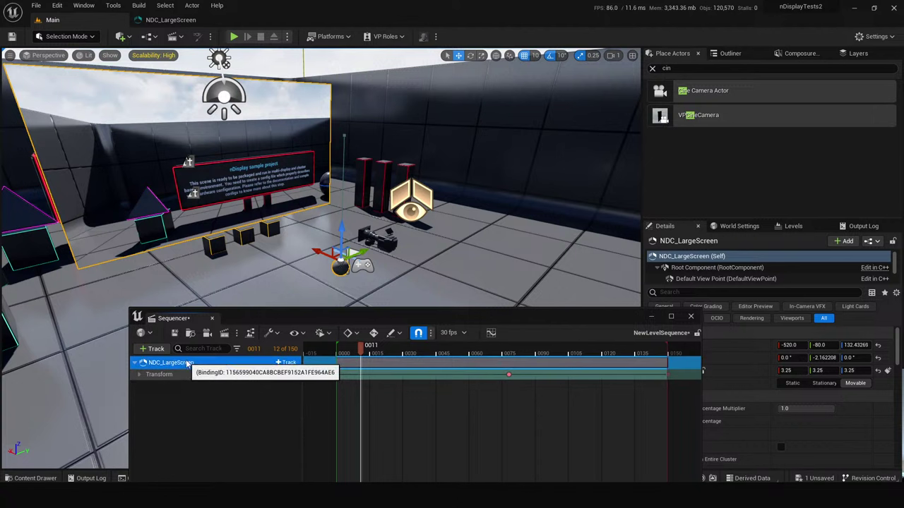
pyautogui.press('Delete')
pyautogui.click(274, 200)
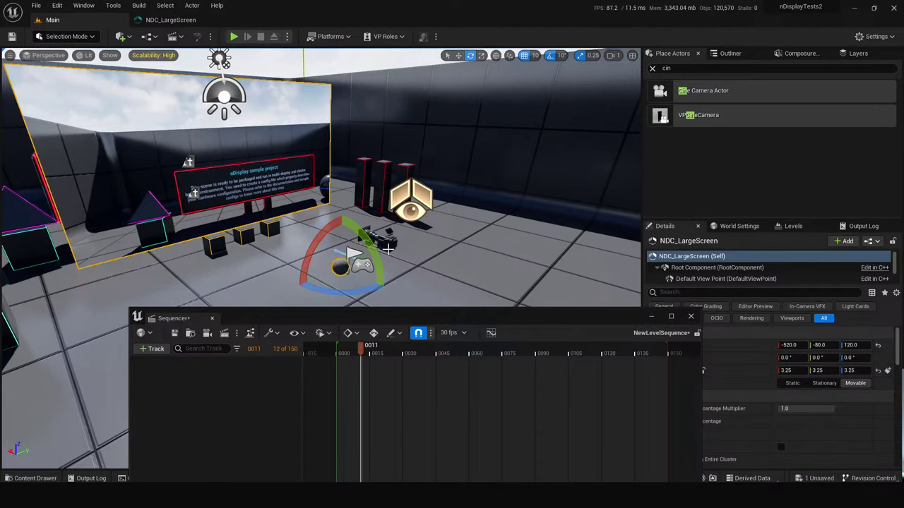
pyautogui.moveTo(341, 266); pyautogui.dragTo(326, 290)
pyautogui.moveTo(433, 221); pyautogui.dragTo(459, 245, button='right')
pyautogui.hotkey('ctrl', 's')
# Pilot CineCameraActor1 and fly it to about X -612, Y -78, Z 214, facing the nDisplay sample project sign.
pyautogui.rightClick(409, 240)
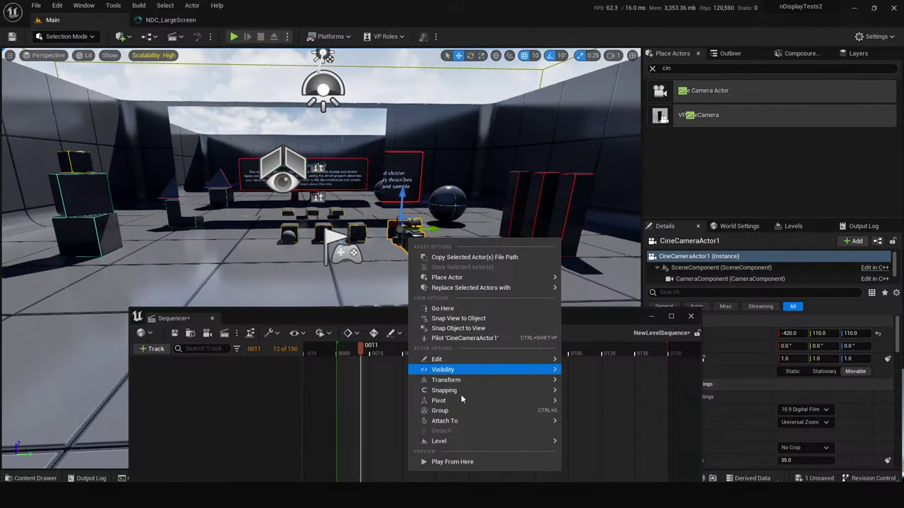
pyautogui.moveTo(465, 401)
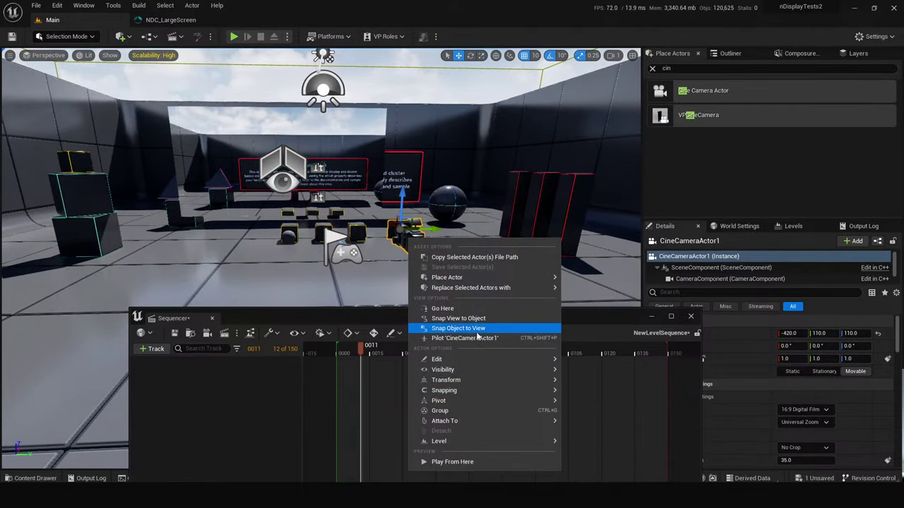
pyautogui.click(464, 338)
pyautogui.moveTo(424, 198); pyautogui.dragTo(403, 248, button='middle')
pyautogui.moveTo(403, 247); pyautogui.dragTo(406, 300)
pyautogui.moveTo(406, 300); pyautogui.dragTo(381, 261, button='middle')
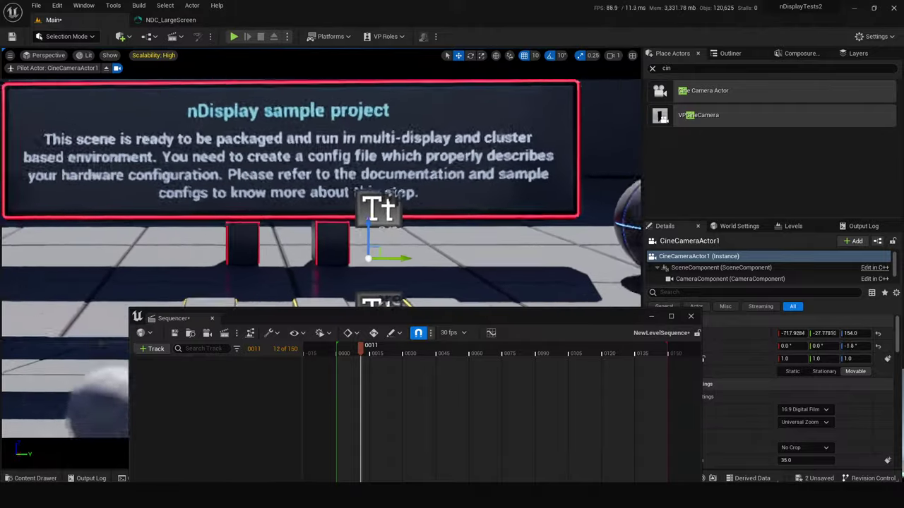
pyautogui.moveTo(511, 247); pyautogui.dragTo(490, 230, button='middle')
pyautogui.moveTo(490, 230); pyautogui.dragTo(490, 208)
pyautogui.moveTo(315, 191); pyautogui.dragTo(315, 191, button='right')
pyautogui.moveTo(315, 191); pyautogui.dragTo(317, 190, button='middle')
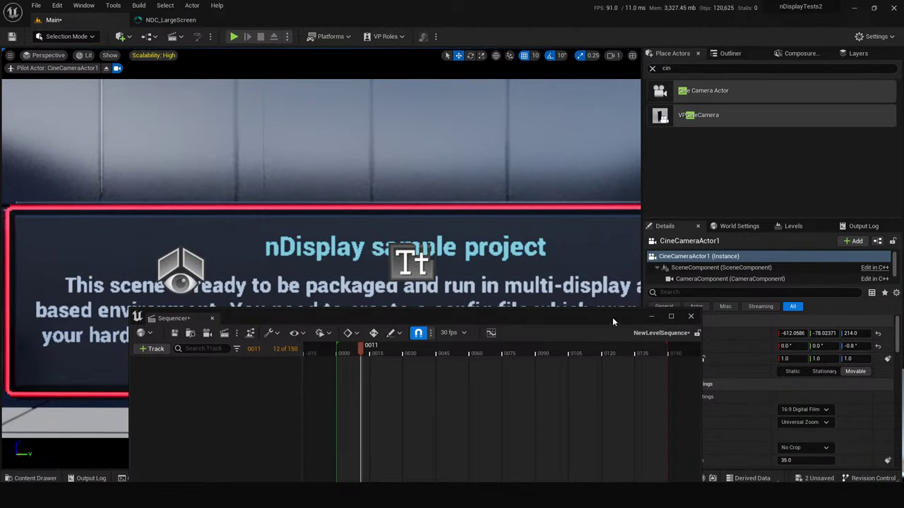
# Set the camera's focal length to about 13.5 mm and reframe the sign from about X -593, Y -88, Z 216, saving the level.
pyautogui.moveTo(612, 317); pyautogui.dragTo(358, 322)
pyautogui.moveTo(801, 460); pyautogui.dragTo(763, 461)
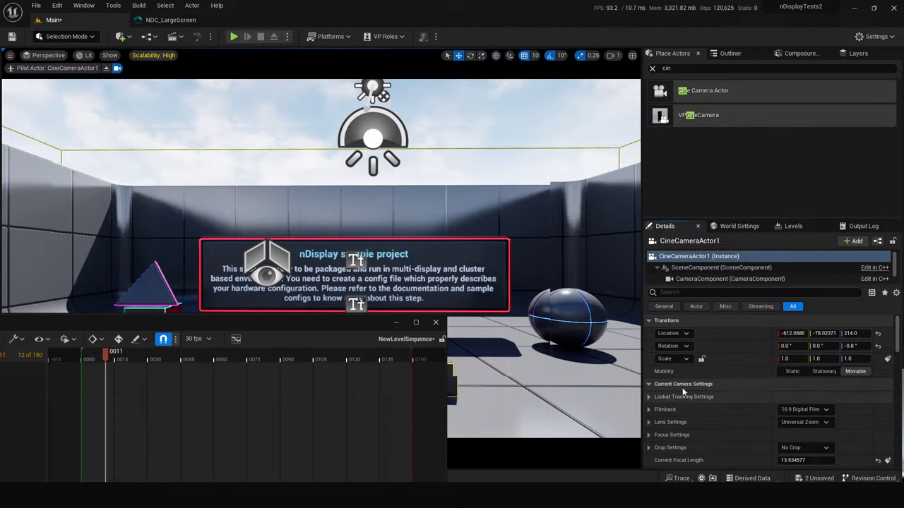
pyautogui.moveTo(448, 262); pyautogui.dragTo(452, 249)
pyautogui.moveTo(448, 262); pyautogui.dragTo(446, 279, button='right')
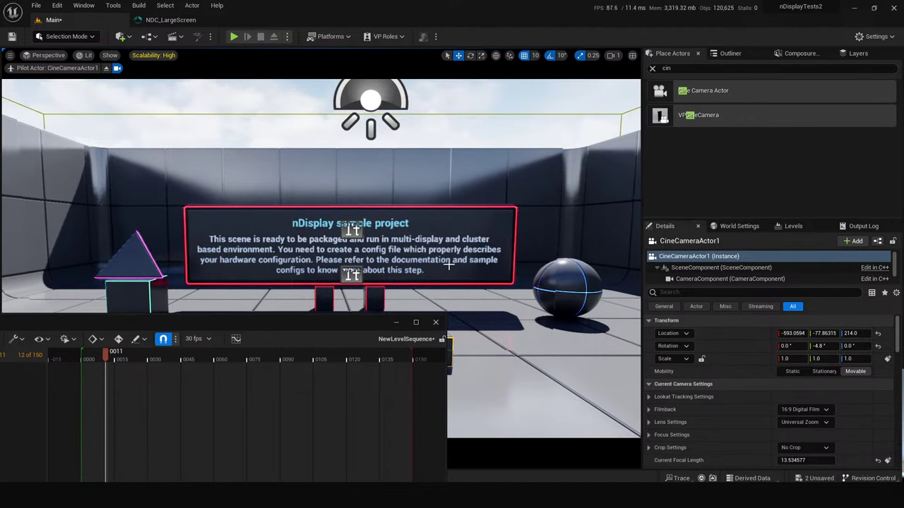
pyautogui.moveTo(448, 262); pyautogui.dragTo(439, 252, button='middle')
pyautogui.hotkey('ctrl', 's')
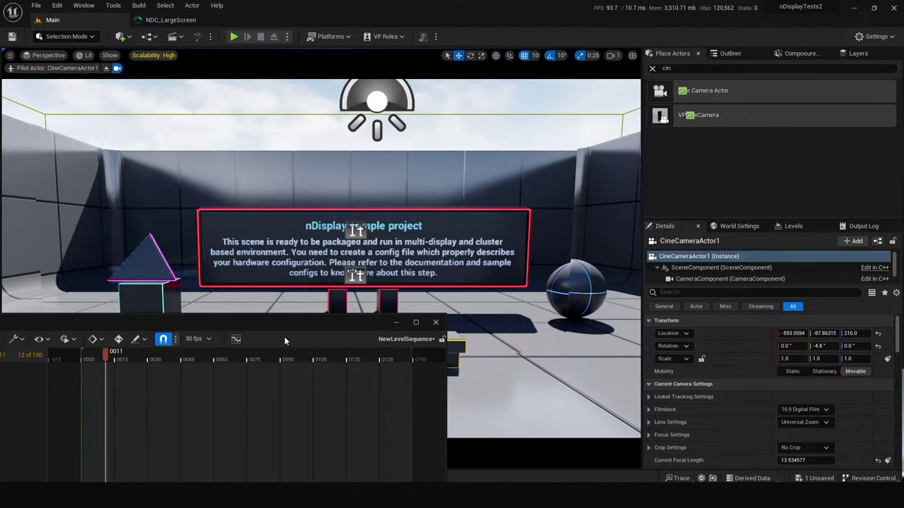
# Add CineCameraActor1 to the level sequence and stop piloting it.
pyautogui.moveTo(290, 322); pyautogui.dragTo(805, 247)
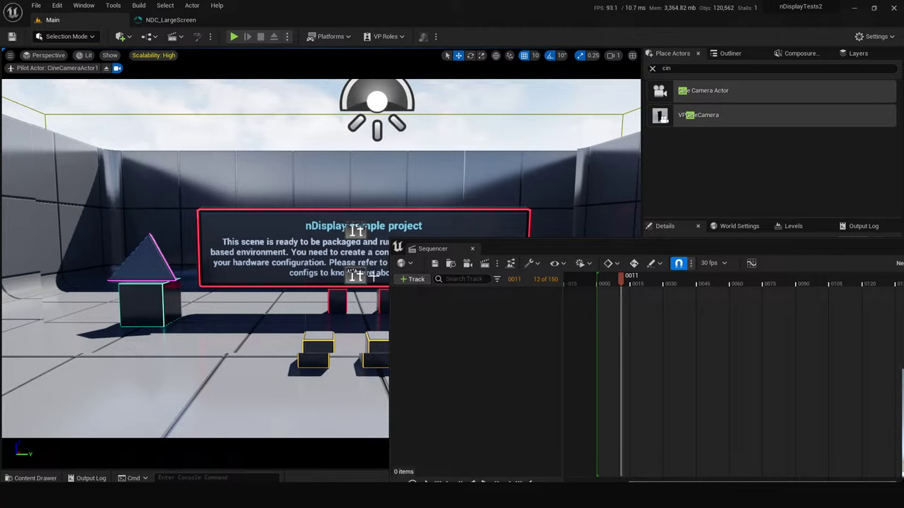
pyautogui.click(414, 280)
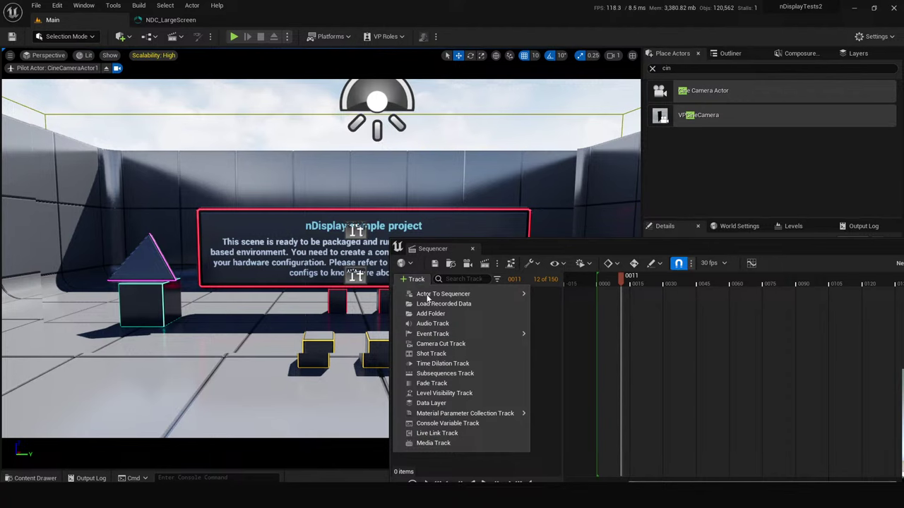
pyautogui.moveTo(475, 295)
pyautogui.click(593, 279)
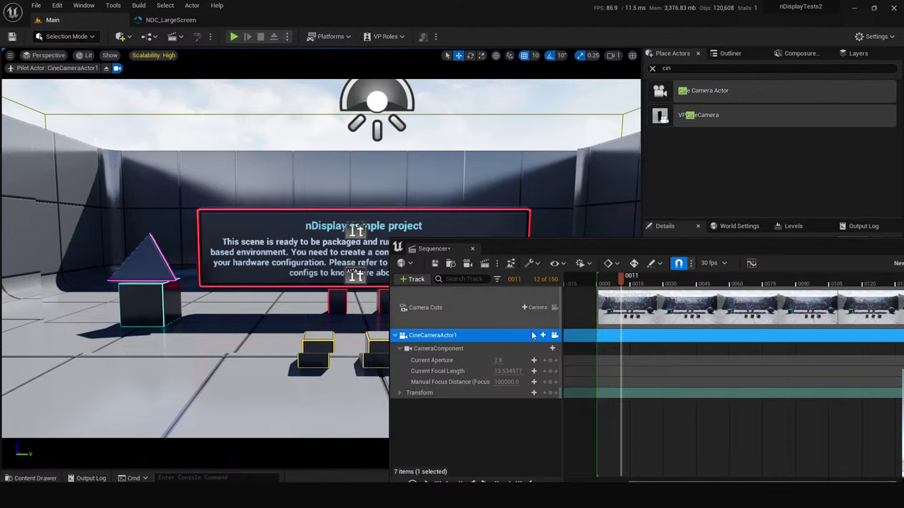
pyautogui.click(105, 68)
# Clear the actor placement search and parent NDC_LargeScreen under CineCameraActor1 in the Outliner.
pyautogui.moveTo(523, 254); pyautogui.dragTo(680, 396)
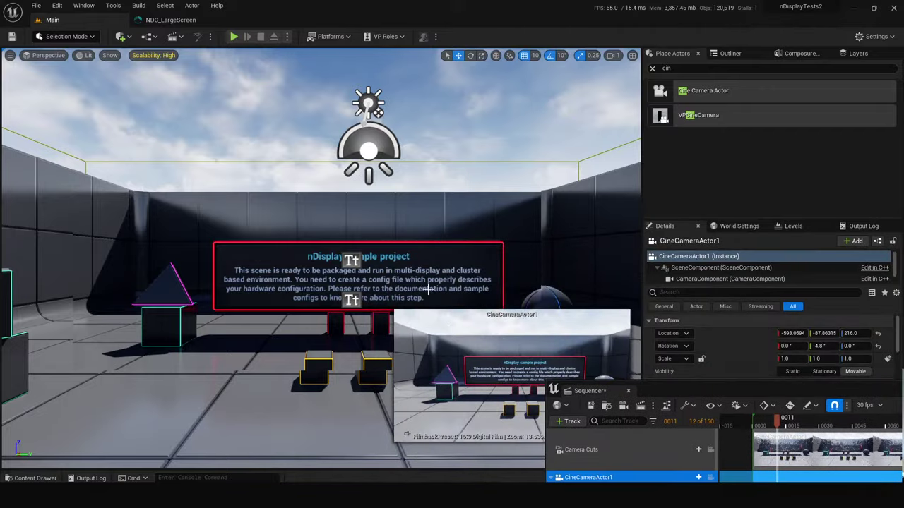
pyautogui.moveTo(428, 289); pyautogui.dragTo(460, 268, button='right')
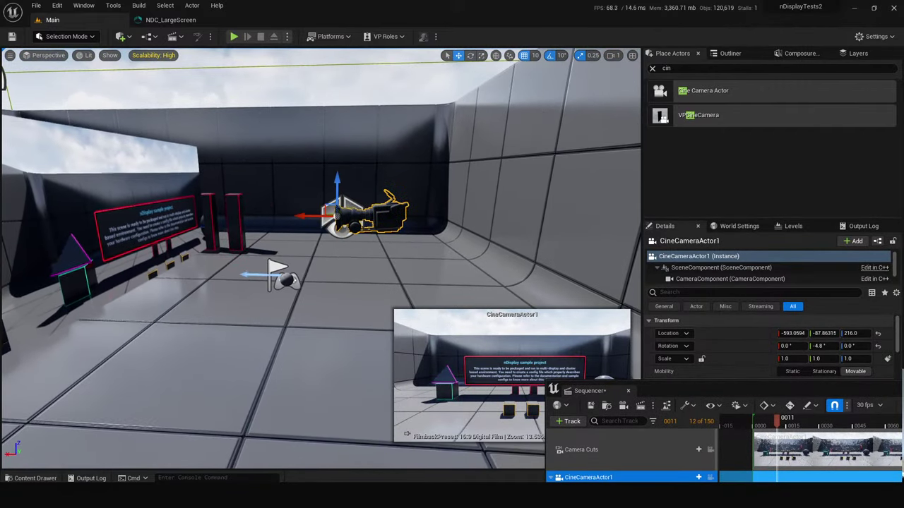
pyautogui.moveTo(329, 278)
pyautogui.mouseDown(button='right')
pyautogui.moveTo(337, 276)
pyautogui.moveTo(344, 306)
pyautogui.moveTo(305, 312)
pyautogui.moveTo(282, 293)
pyautogui.moveTo(335, 294)
pyautogui.mouseUp(button='right')
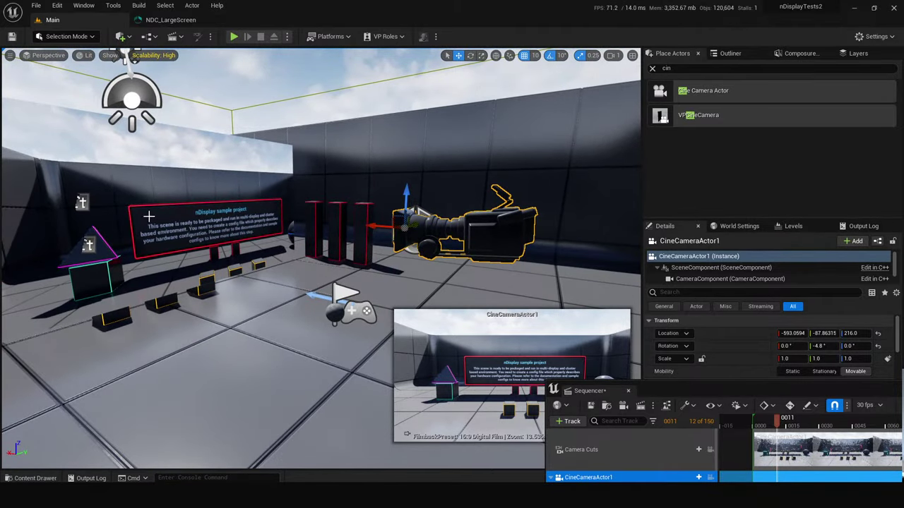
pyautogui.moveTo(699, 394); pyautogui.dragTo(281, 366)
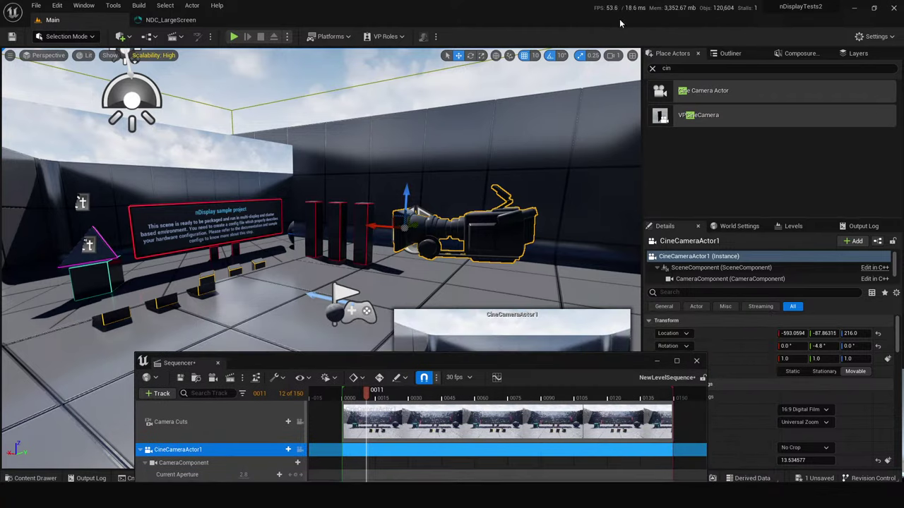
pyautogui.click(653, 70)
pyautogui.click(730, 53)
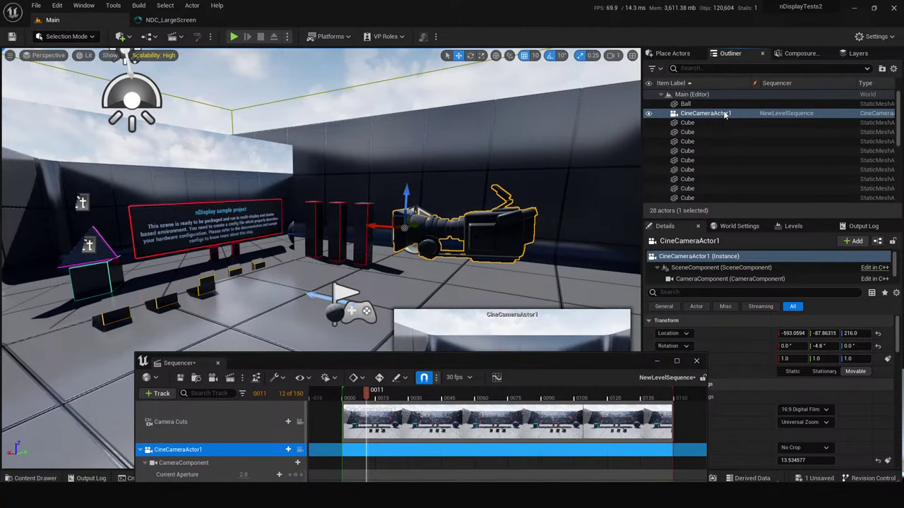
pyautogui.scroll(1, 724, 141)
pyautogui.scroll(-1, 724, 150)
pyautogui.moveTo(702, 134); pyautogui.dragTo(696, 115)
pyautogui.scroll(8, 727, 144)
pyautogui.click(698, 114)
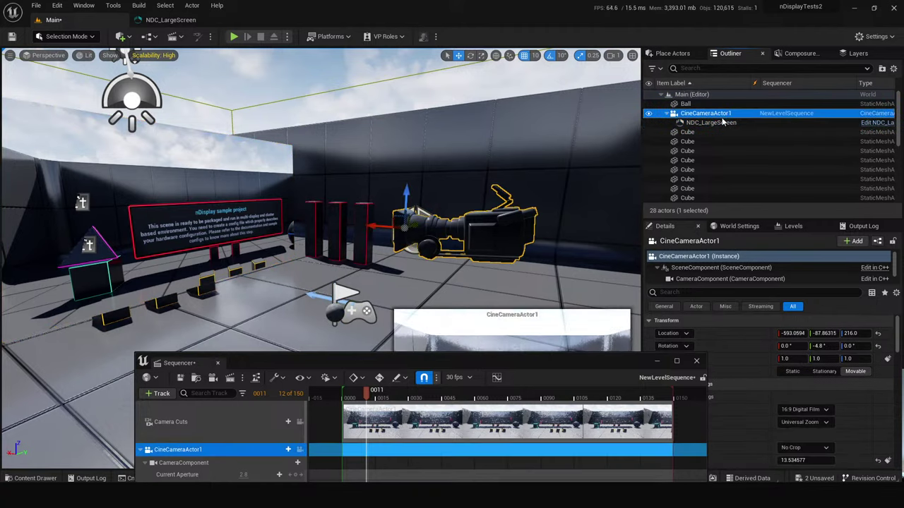
# Raise CineCameraActor1 to Z 256 with its attached screen, and try rotating it before undoing the rotation.
pyautogui.moveTo(406, 194); pyautogui.dragTo(410, 145)
pyautogui.press('e')
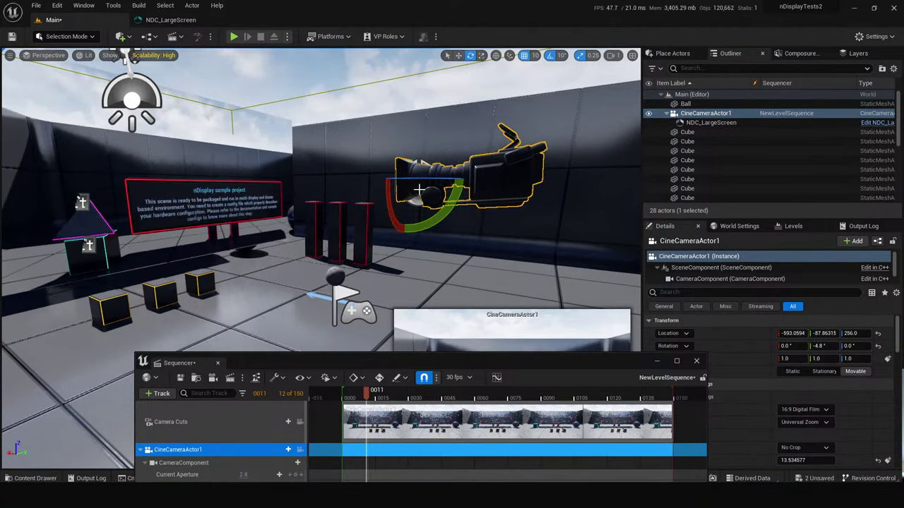
pyautogui.moveTo(413, 183); pyautogui.dragTo(356, 179)
pyautogui.hotkey('ctrl', 'z')
pyautogui.click(257, 161)
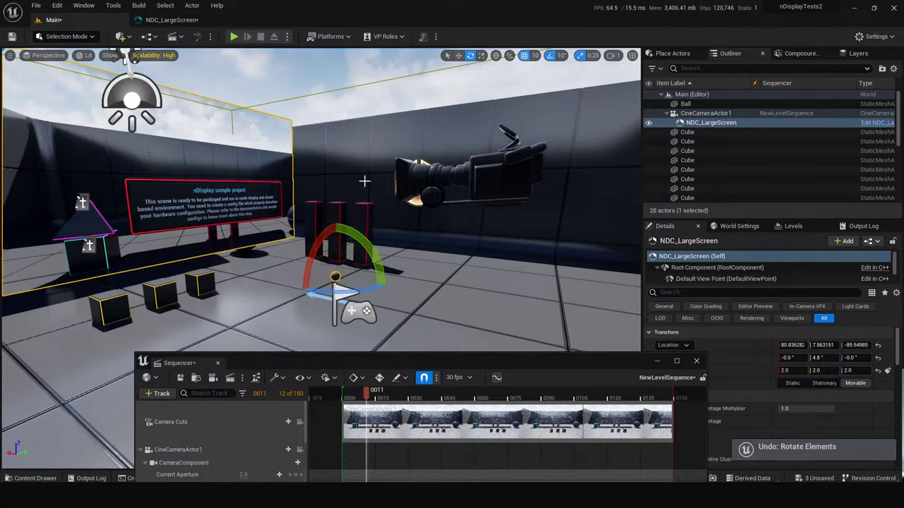
pyautogui.moveTo(365, 182); pyautogui.dragTo(325, 182, button='right')
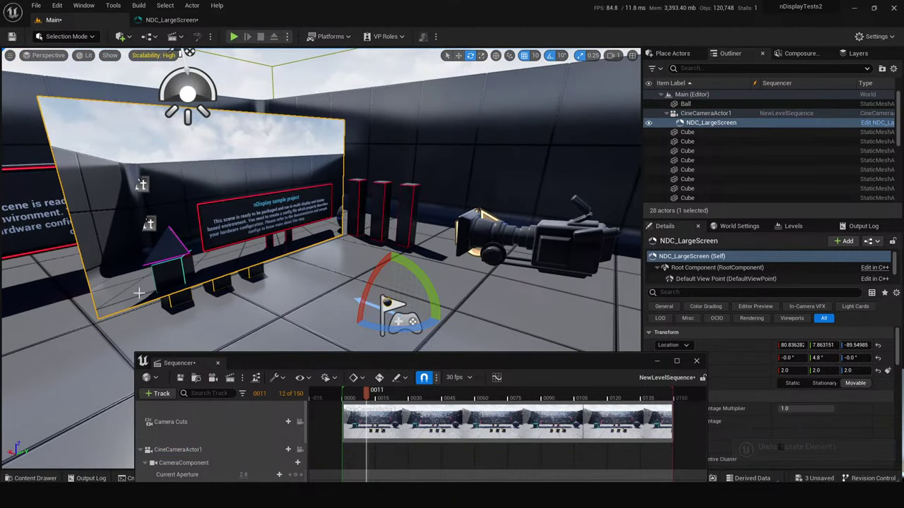
pyautogui.moveTo(384, 151); pyautogui.dragTo(396, 215)
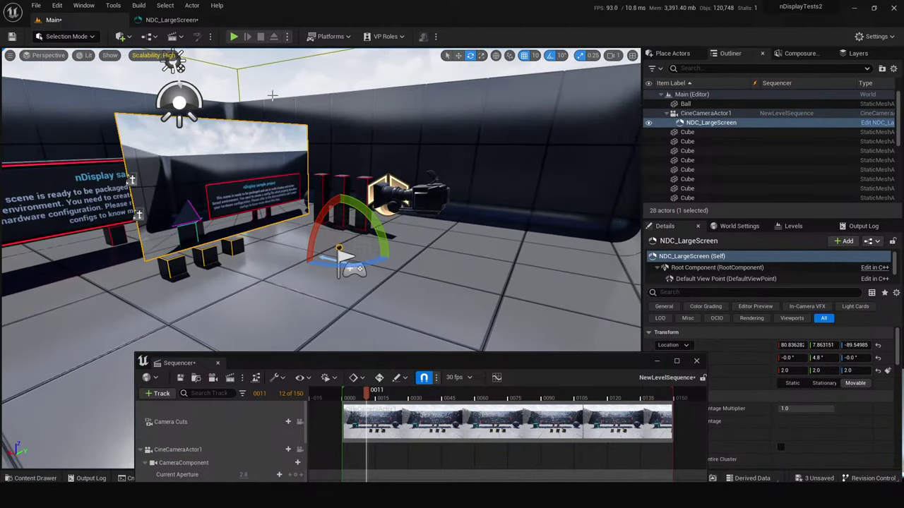
# Pilot CineCameraActor1 to about X -279, Y -1030, Z 694 and key its transform at frame 63.
pyautogui.click(422, 200)
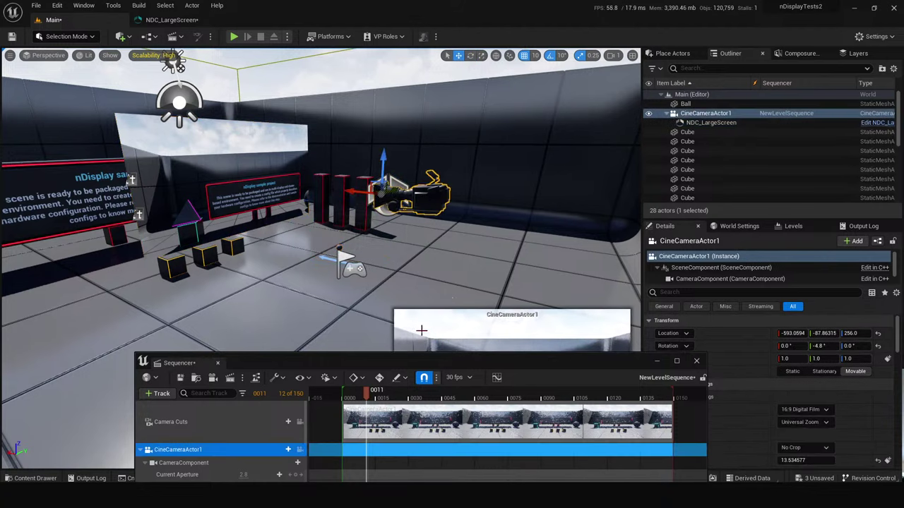
pyautogui.moveTo(405, 363); pyautogui.dragTo(723, 63)
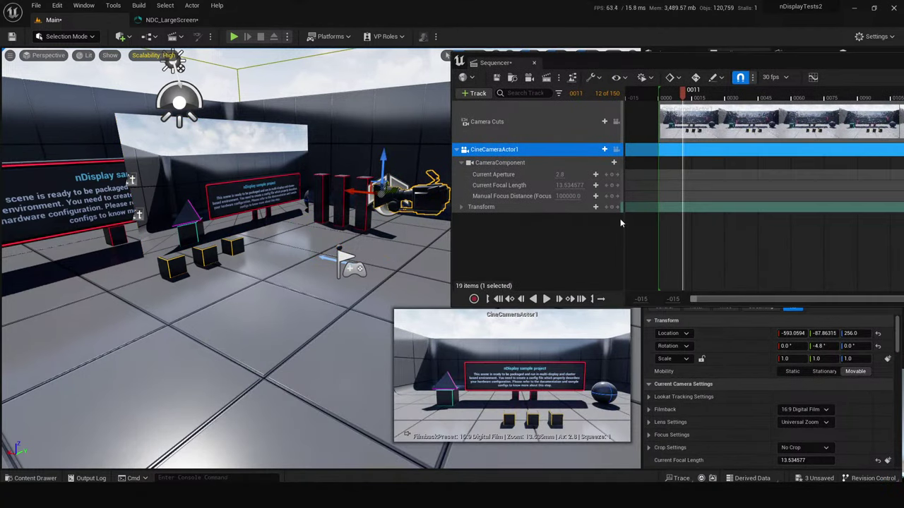
pyautogui.rightClick(429, 192)
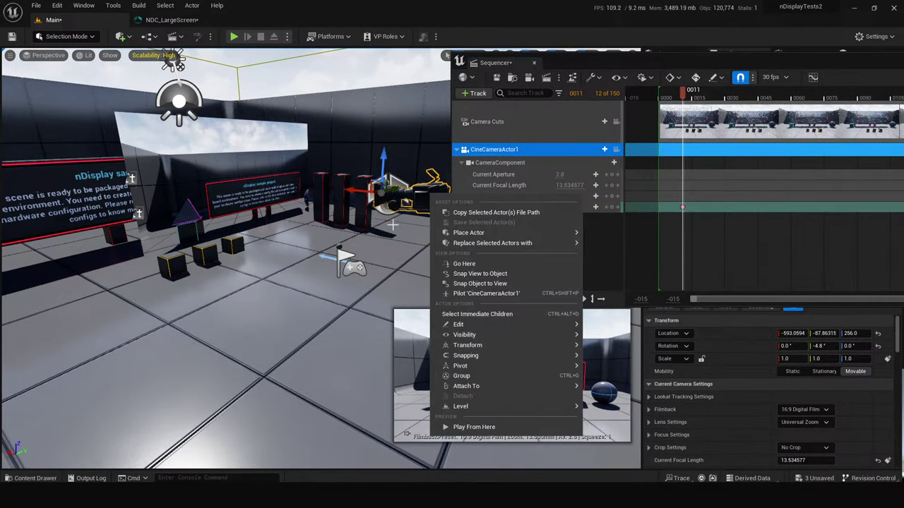
pyautogui.click(502, 294)
pyautogui.moveTo(325, 274); pyautogui.dragTo(320, 227, button='right')
pyautogui.moveTo(320, 228); pyautogui.dragTo(320, 297)
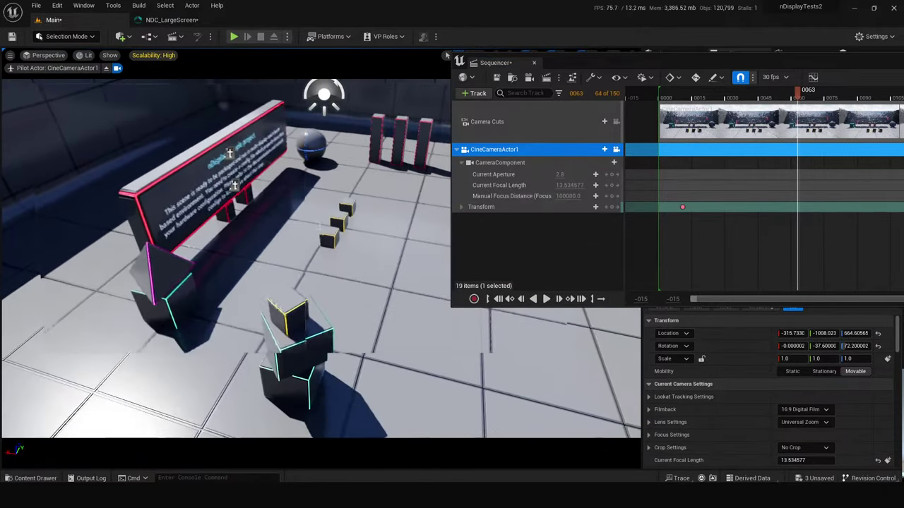
pyautogui.moveTo(320, 297); pyautogui.dragTo(321, 247, button='right')
pyautogui.moveTo(321, 247); pyautogui.dragTo(322, 272)
pyautogui.click(612, 208)
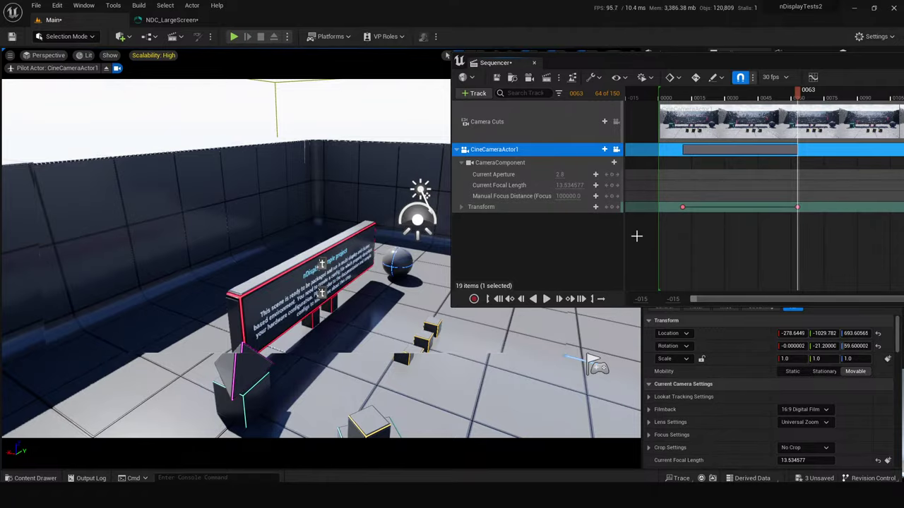
# Fly the piloted camera to a new viewpoint and key its transform near the end of the sequence.
pyautogui.moveTo(764, 232); pyautogui.dragTo(673, 227, button='right')
pyautogui.moveTo(891, 109); pyautogui.dragTo(892, 110)
pyautogui.moveTo(321, 272); pyautogui.dragTo(432, 223, button='right')
pyautogui.moveTo(424, 188); pyautogui.dragTo(424, 187, button='right')
pyautogui.click(612, 208)
pyautogui.moveTo(711, 238)
pyautogui.mouseDown(button='right')
pyautogui.moveTo(737, 238)
pyautogui.moveTo(723, 236)
pyautogui.mouseUp(button='right')
# Key the camera's roll at about 32.4 degrees at frame 100.
pyautogui.moveTo(867, 95); pyautogui.dragTo(765, 95)
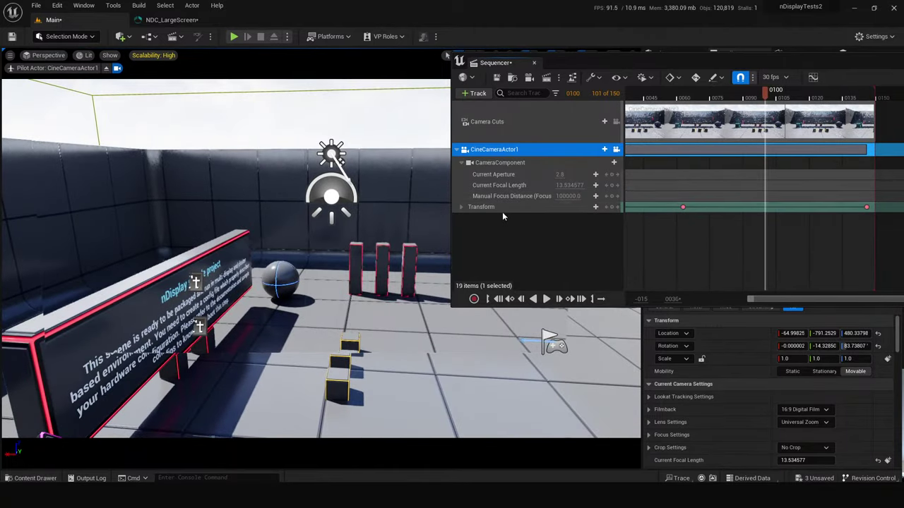
pyautogui.click(461, 207)
pyautogui.click(466, 226)
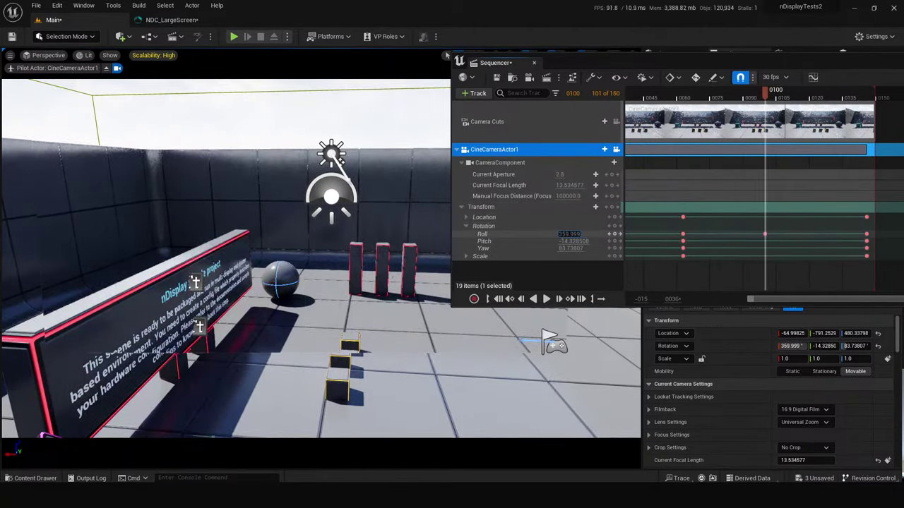
pyautogui.moveTo(570, 234); pyautogui.dragTo(606, 239)
pyautogui.hotkey('ctrl', 'z')
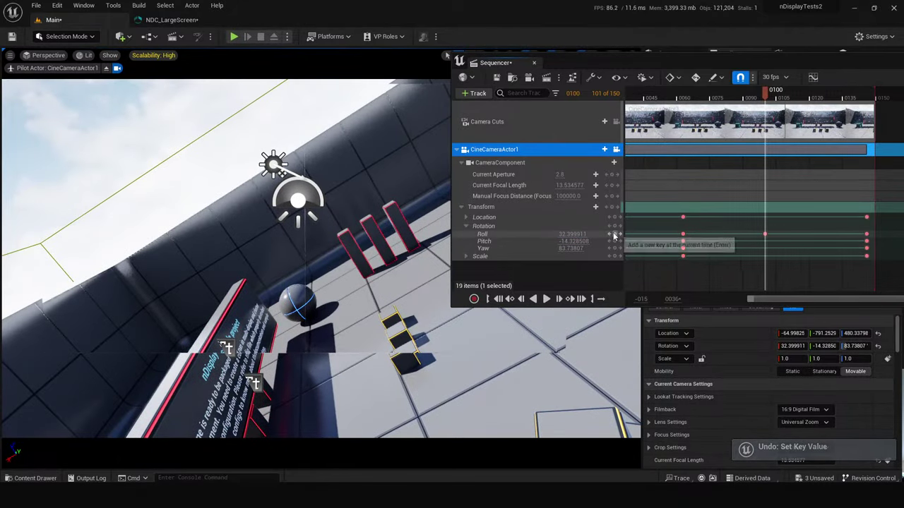
# Play back the camera animation, save the level sequence and clear the Sequencer window out of the viewport.
pyautogui.press('space')
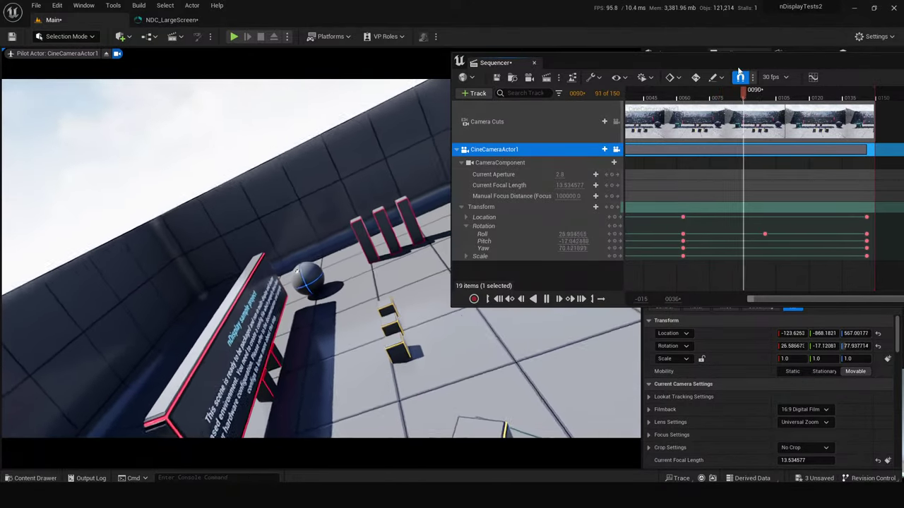
pyautogui.press('space')
pyautogui.click(496, 77)
pyautogui.moveTo(662, 66); pyautogui.dragTo(903, 318)
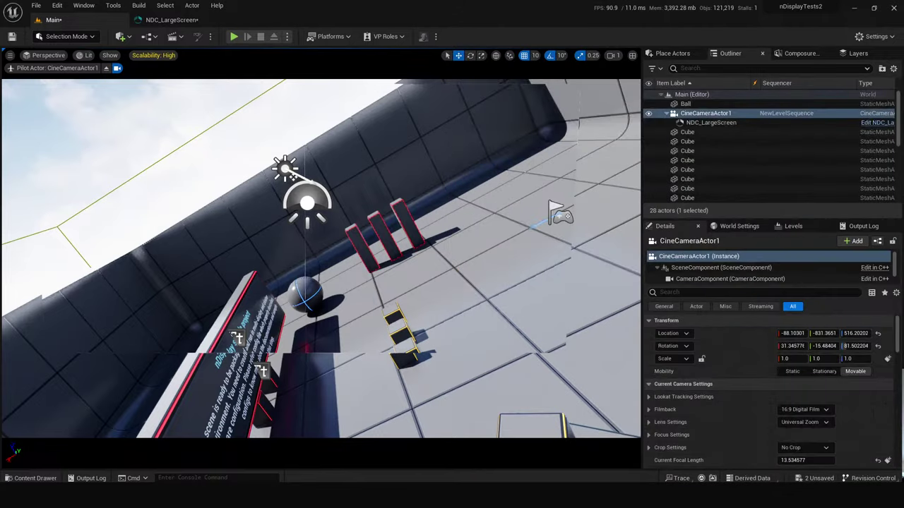
# Stop piloting the camera and watch its animation with the attached screen, with and without Game View.
pyautogui.click(108, 69)
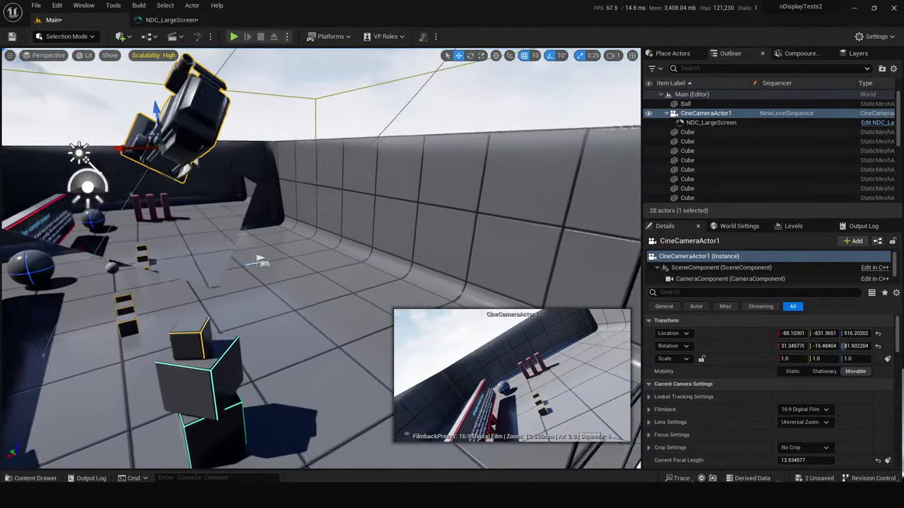
pyautogui.moveTo(219, 144); pyautogui.dragTo(214, 143, button='right')
pyautogui.moveTo(267, 242); pyautogui.dragTo(276, 256, button='right')
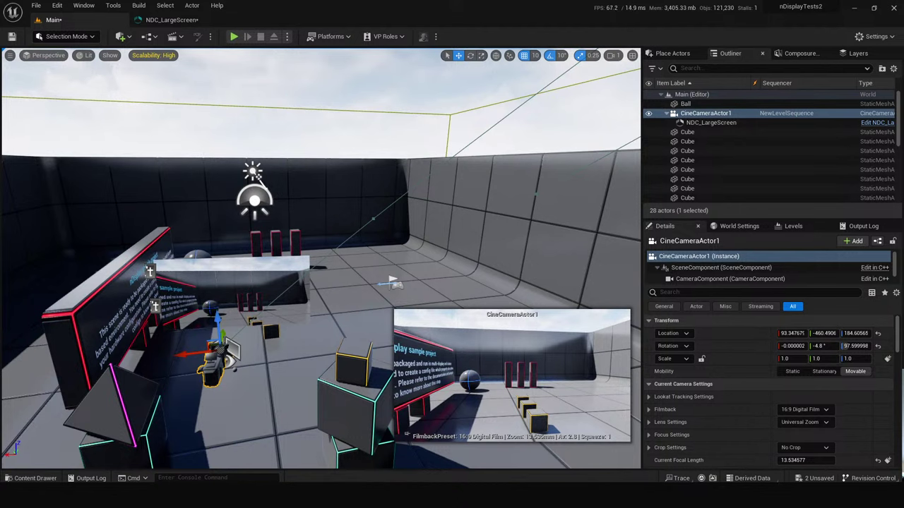
pyautogui.press('g')
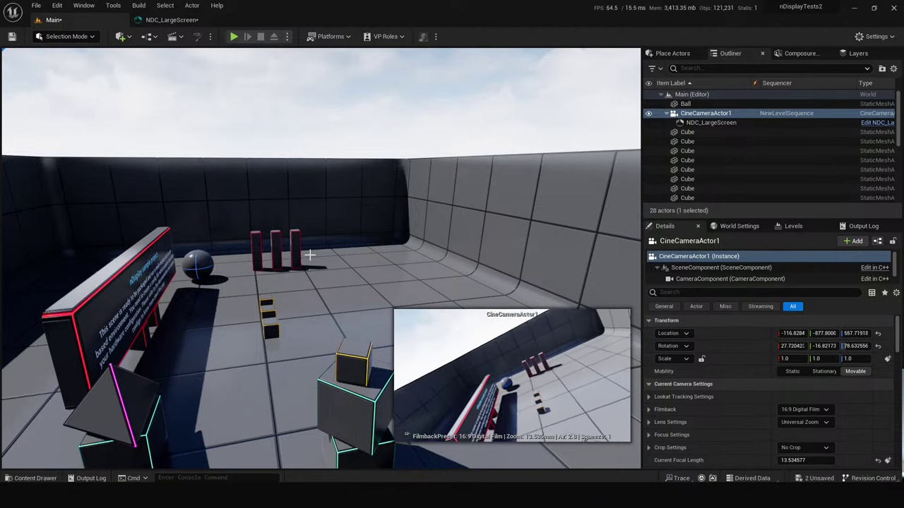
pyautogui.press('g')
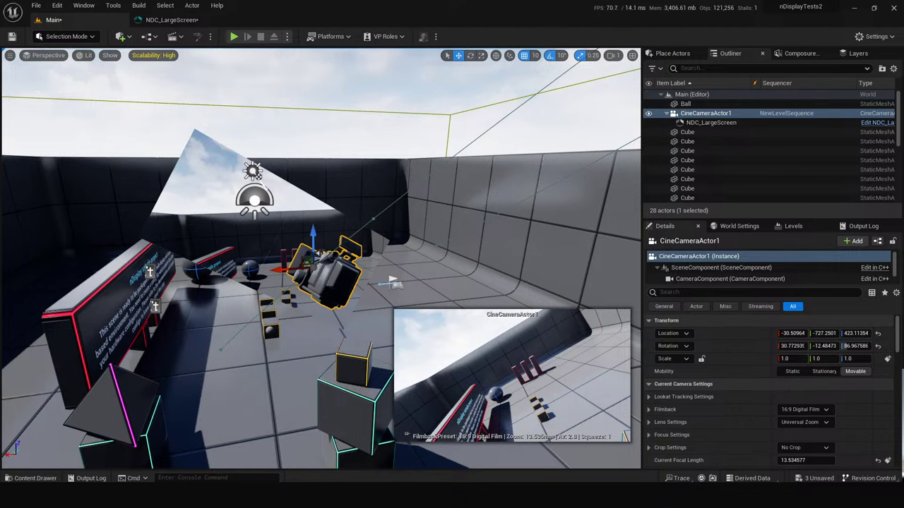
# Save the level sequence with the playhead near its start and send it to the Movie Render Queue.
pyautogui.moveTo(903, 144); pyautogui.dragTo(780, 88)
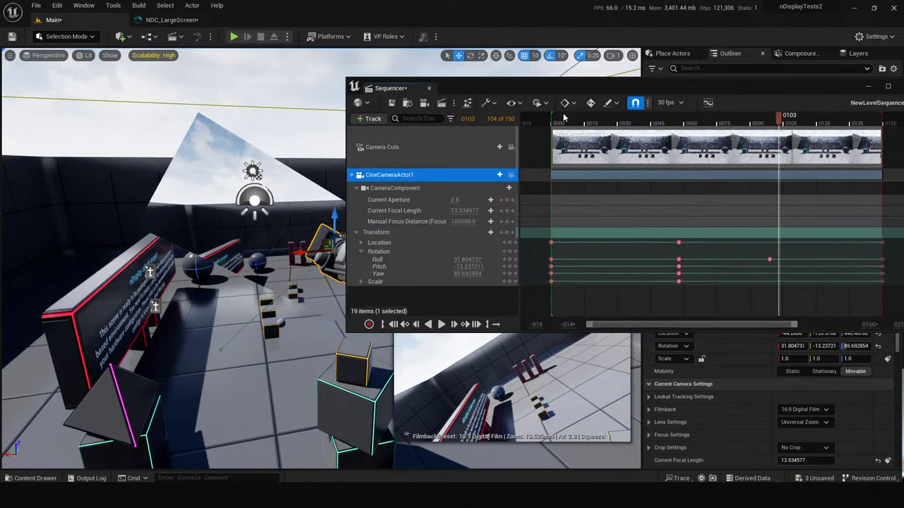
pyautogui.moveTo(577, 117)
pyautogui.mouseDown()
pyautogui.moveTo(549, 119)
pyautogui.moveTo(560, 117)
pyautogui.mouseUp()
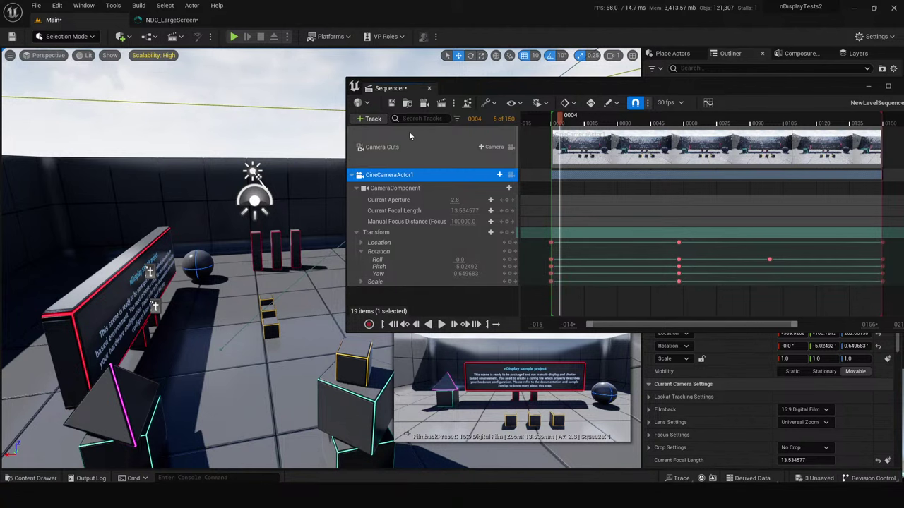
pyautogui.click(392, 105)
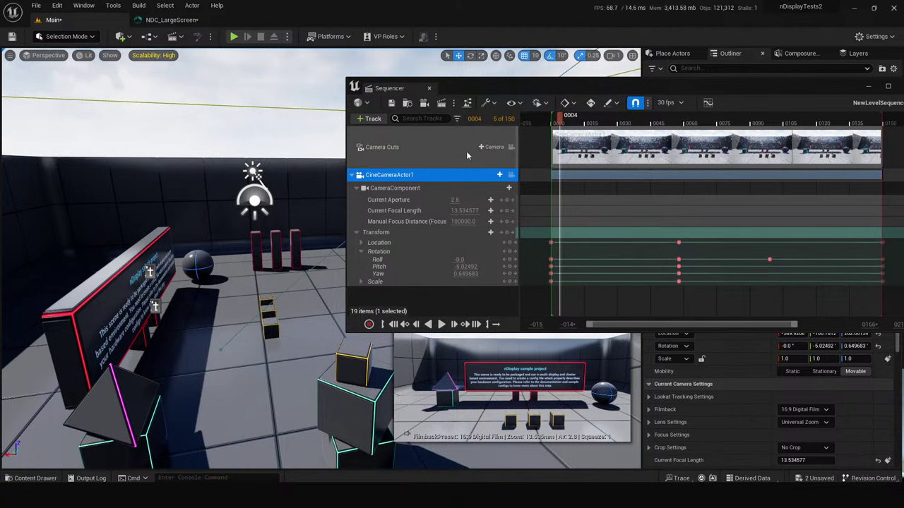
pyautogui.click(441, 105)
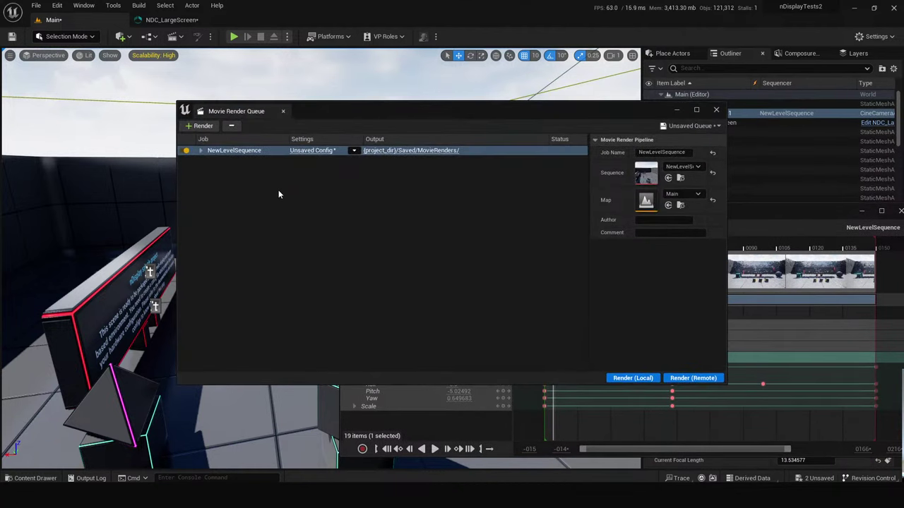
# Add the nDisplay setting to the render configuration of the NewLevelSequence job.
pyautogui.click(351, 152)
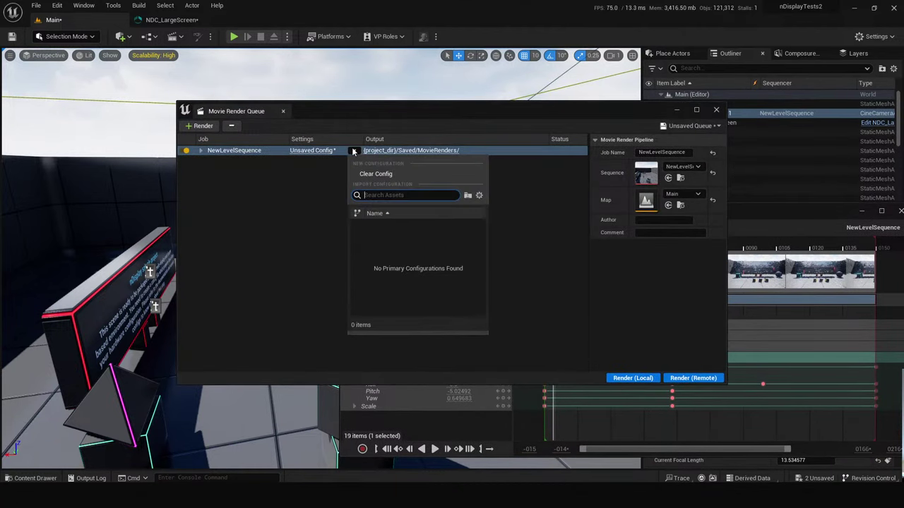
pyautogui.click(354, 151)
pyautogui.click(353, 150)
pyautogui.click(308, 151)
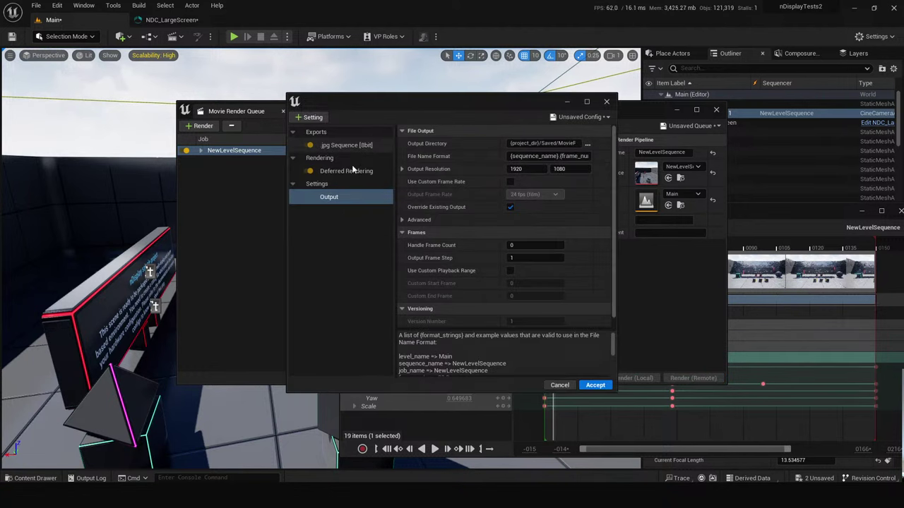
pyautogui.click(320, 117)
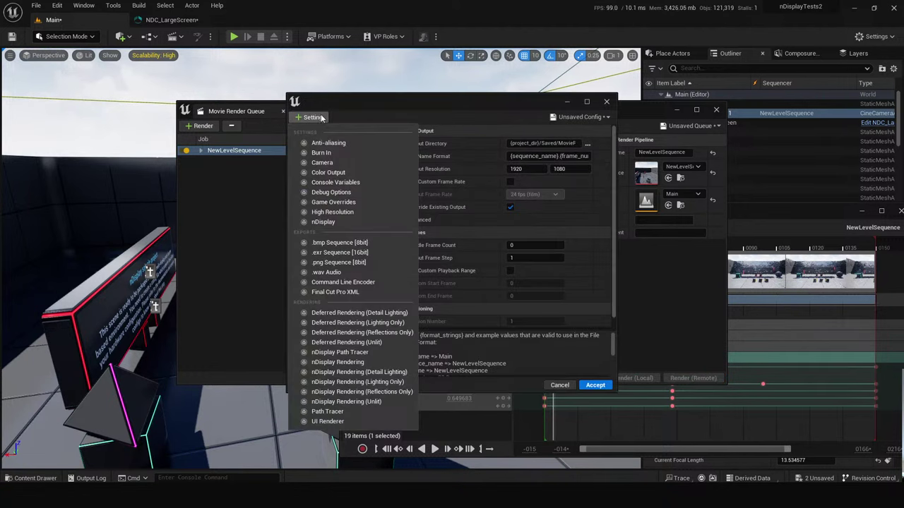
pyautogui.click(318, 223)
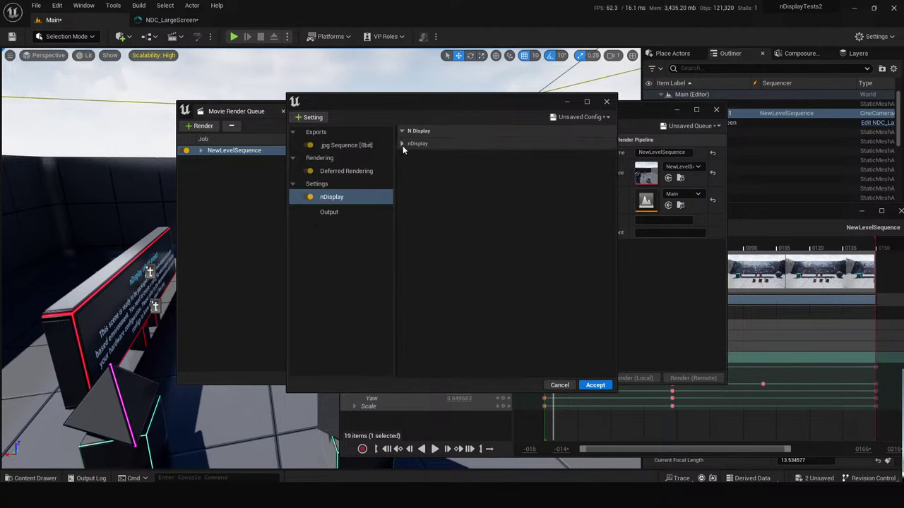
# Set the nDisplay setting's DC Root Actor to NDC_LargeScreen and turn off Render All Viewports.
pyautogui.click(403, 144)
pyautogui.click(543, 155)
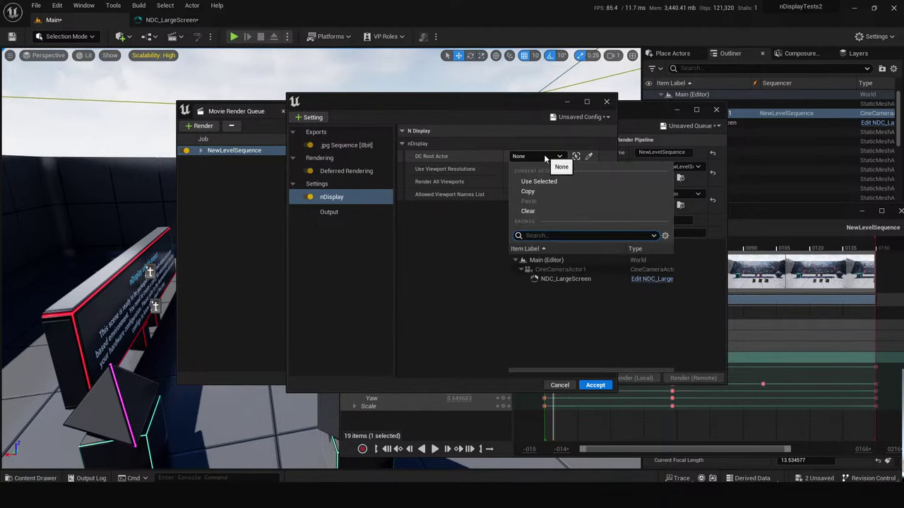
pyautogui.click(555, 279)
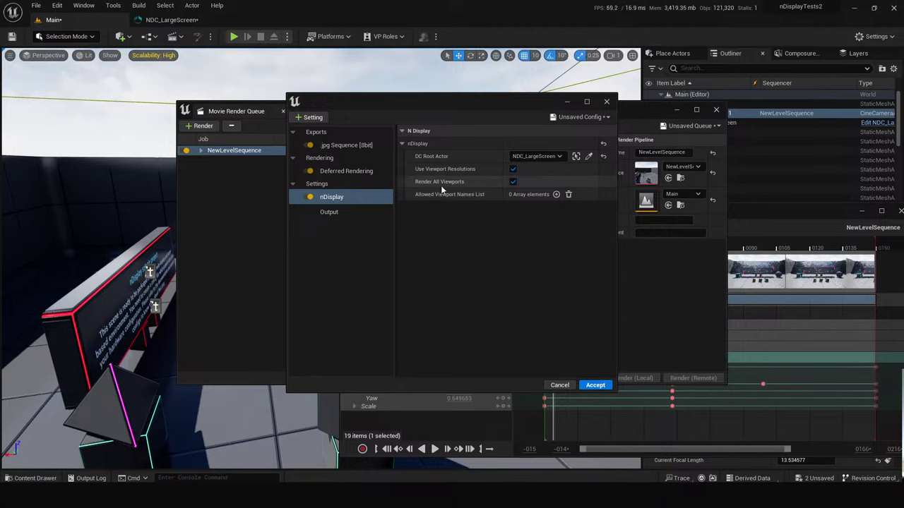
pyautogui.click(514, 182)
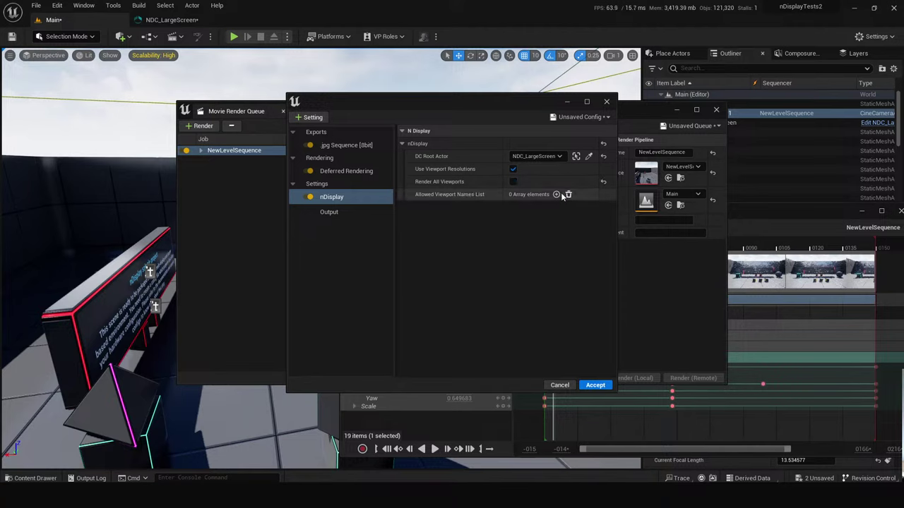
# Add two entries to the Allowed Viewport Names List and assign them VP_0 and VP_1.
pyautogui.click(556, 194)
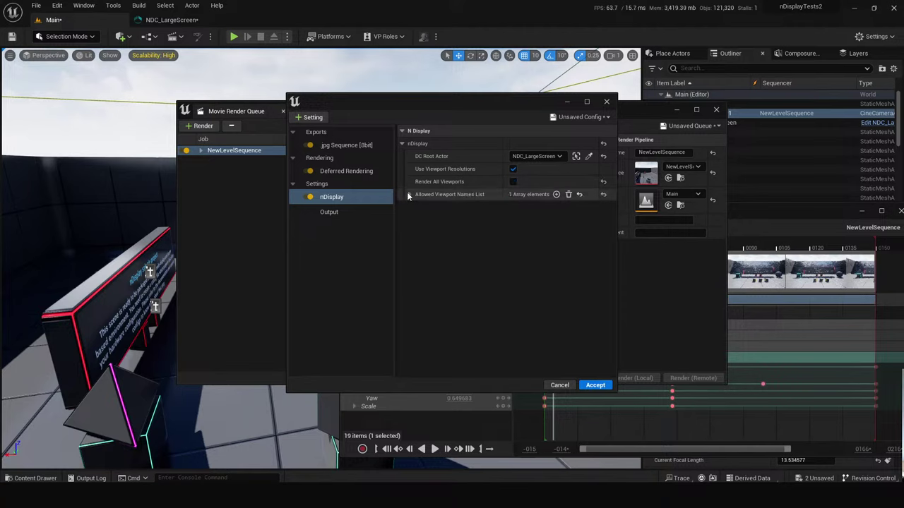
pyautogui.click(555, 194)
pyautogui.click(528, 207)
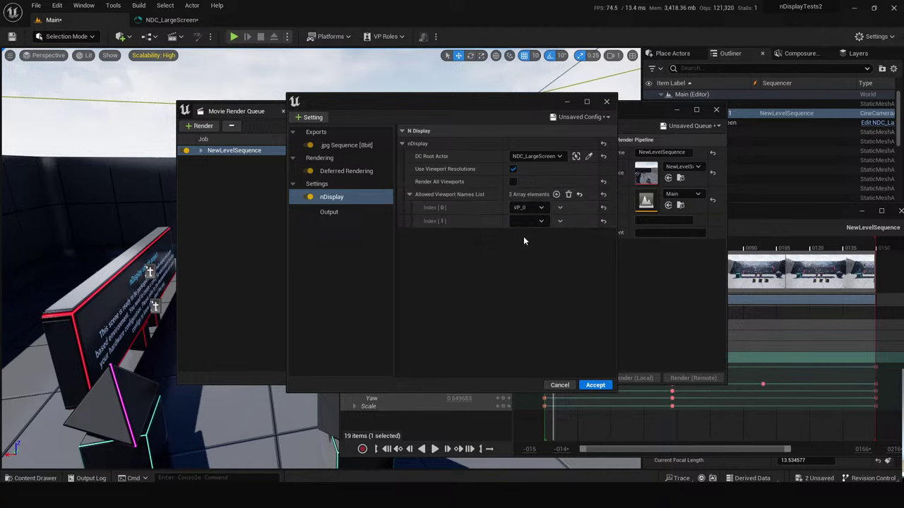
pyautogui.click(528, 221)
pyautogui.click(525, 244)
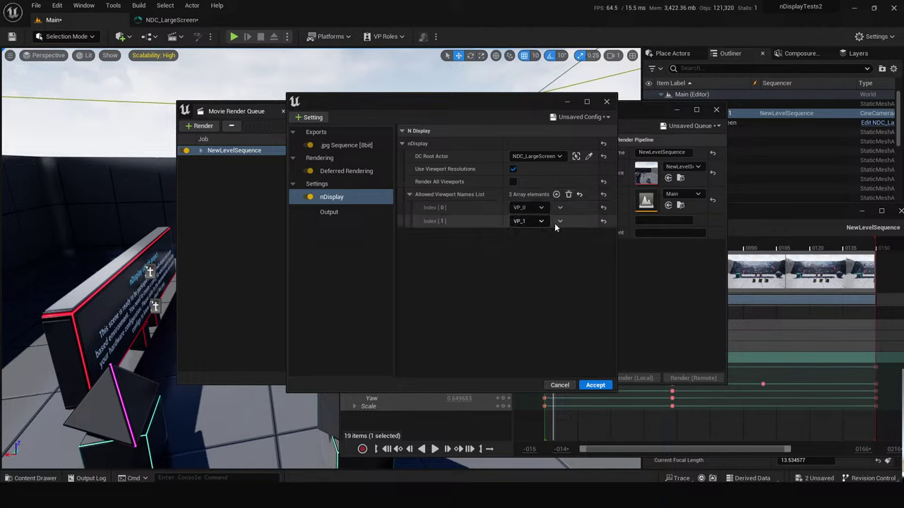
pyautogui.click(541, 209)
pyautogui.click(541, 210)
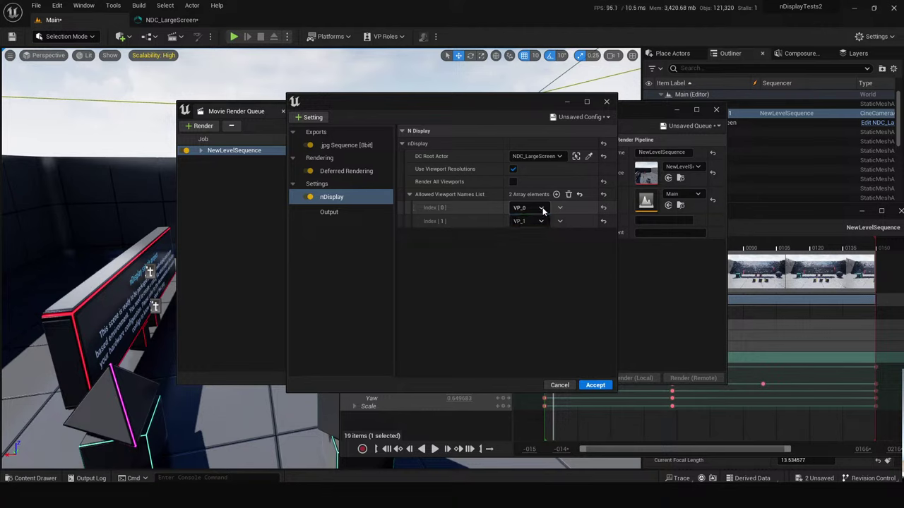
# Delete the second allowed viewport, switch the remaining entry to VP_1 and back to VP_0, and reset the list.
pyautogui.click(560, 222)
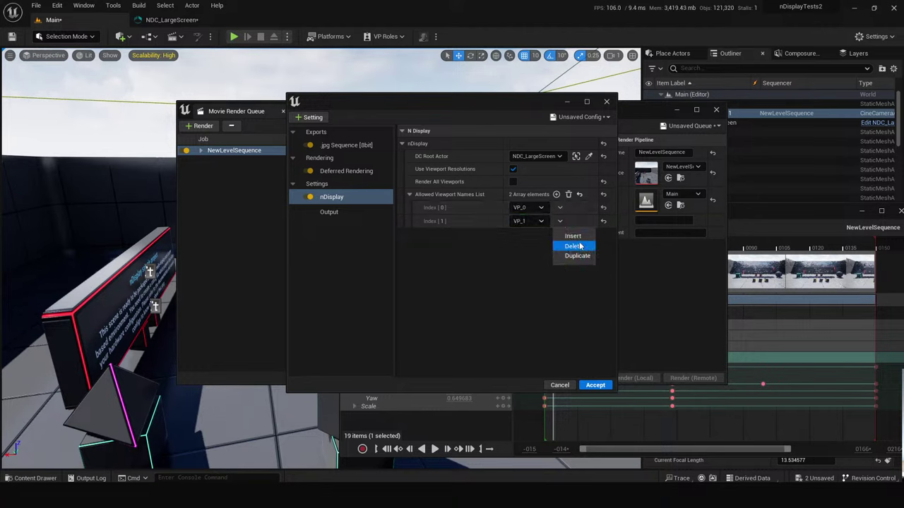
pyautogui.click(575, 244)
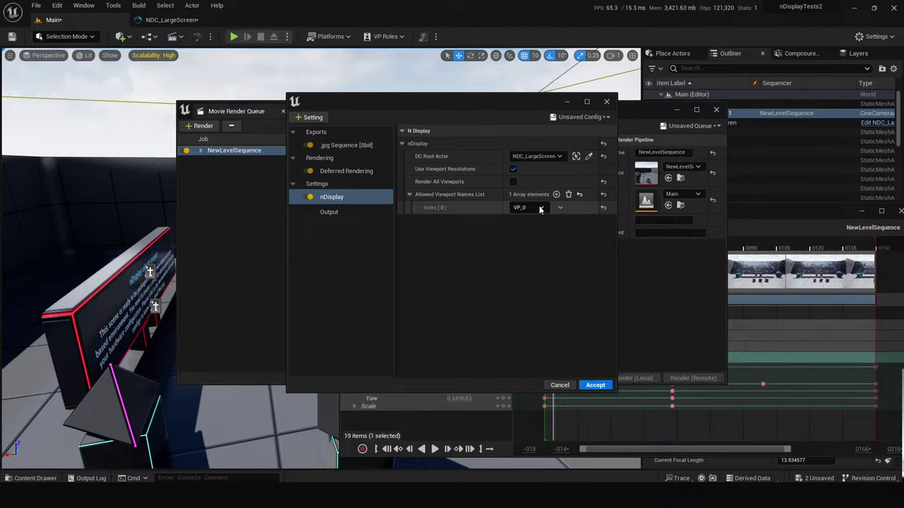
pyautogui.click(541, 209)
pyautogui.click(529, 228)
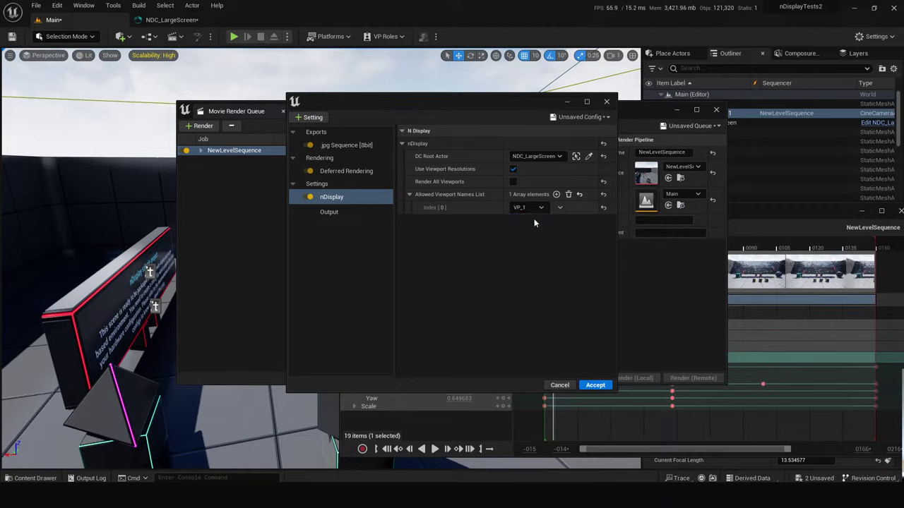
pyautogui.click(533, 207)
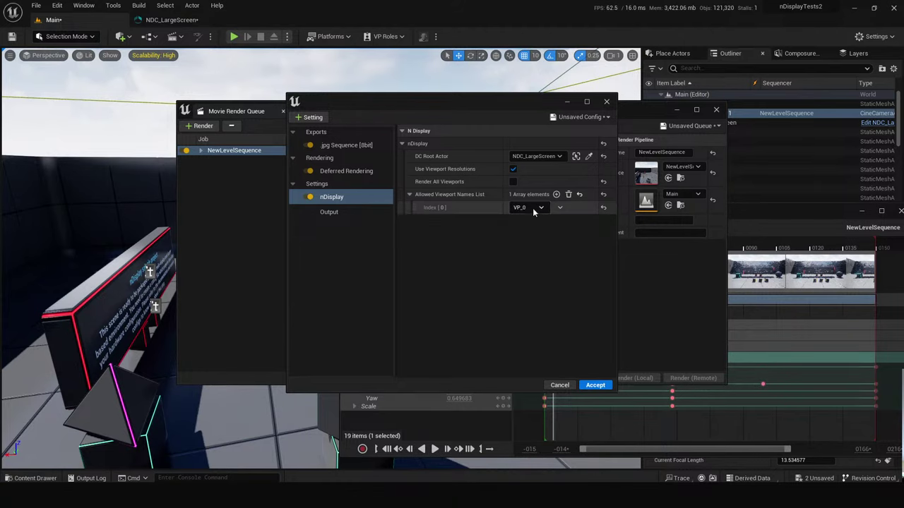
pyautogui.click(579, 195)
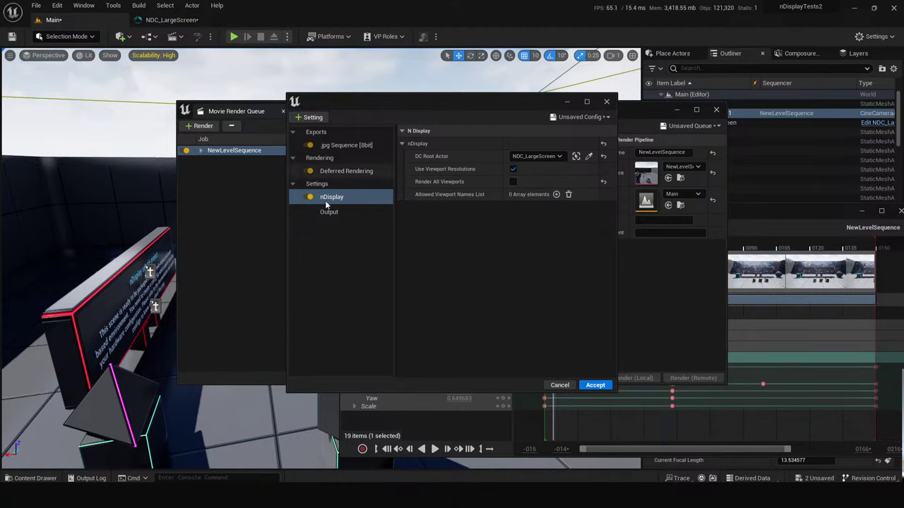
# Add the nDisplay Rendering pass to the render configuration.
pyautogui.moveTo(344, 100); pyautogui.dragTo(460, 161)
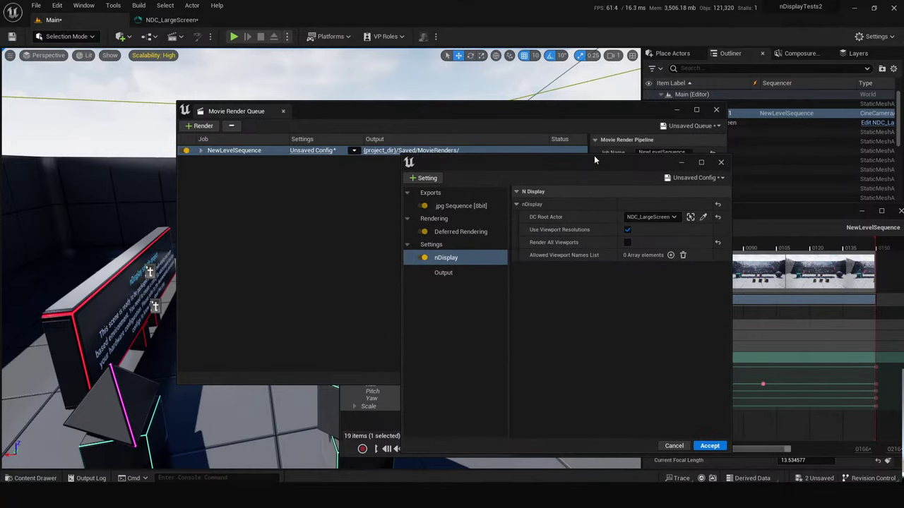
pyautogui.moveTo(611, 167); pyautogui.dragTo(531, 158)
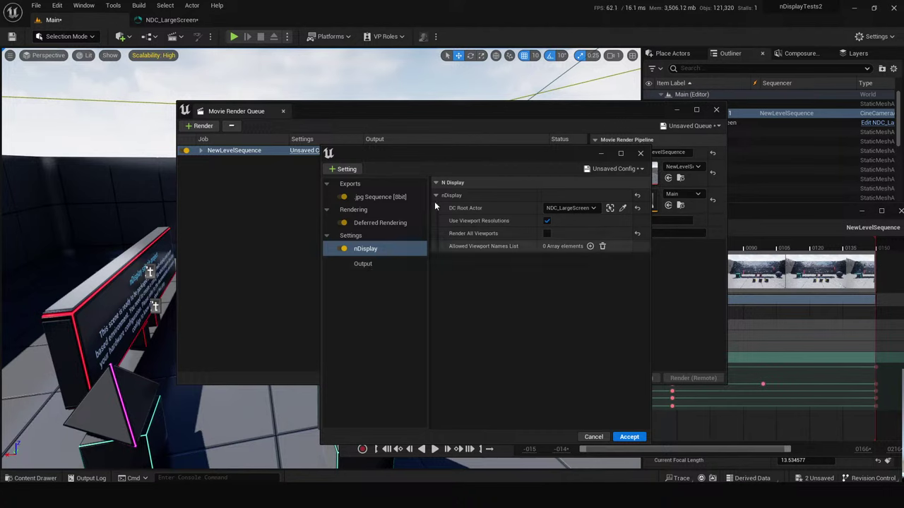
pyautogui.click(578, 209)
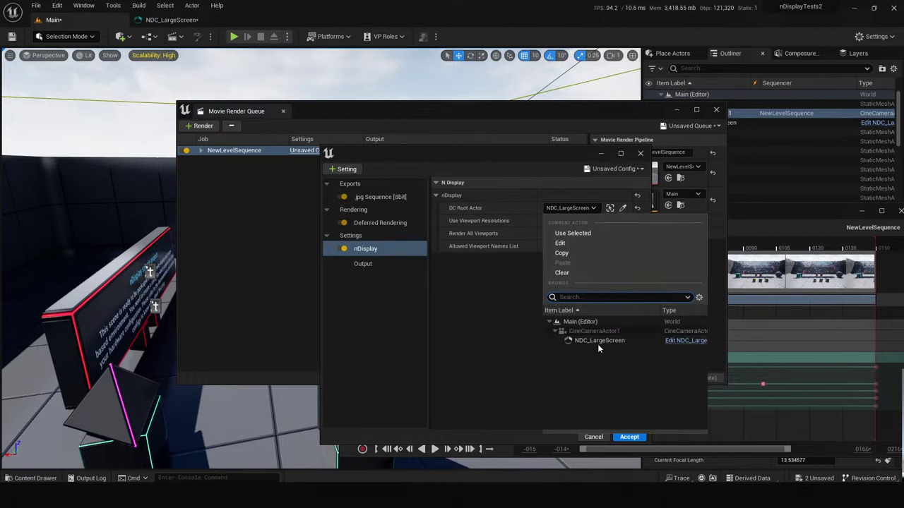
pyautogui.click(435, 276)
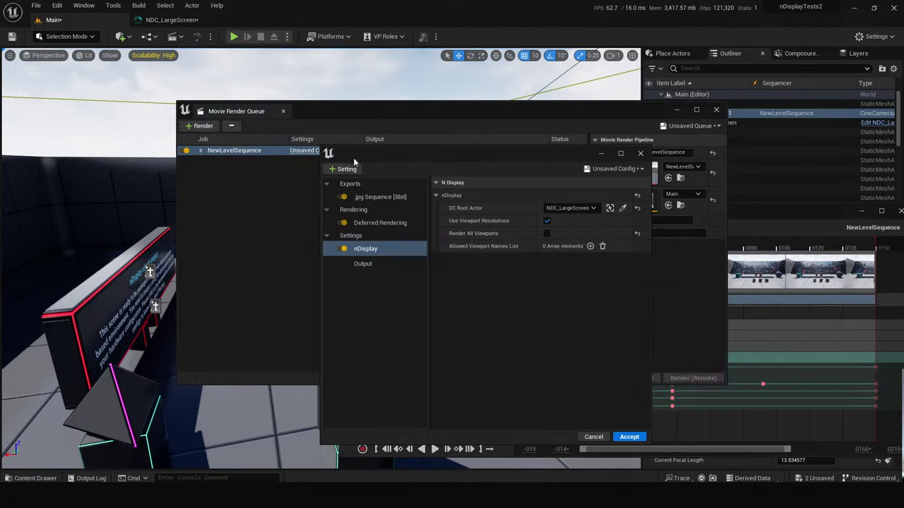
pyautogui.click(347, 170)
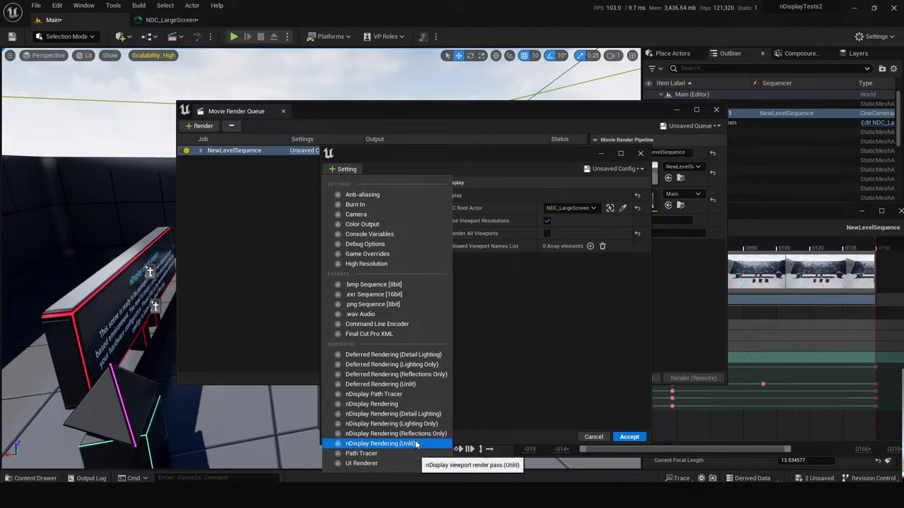
pyautogui.click(376, 406)
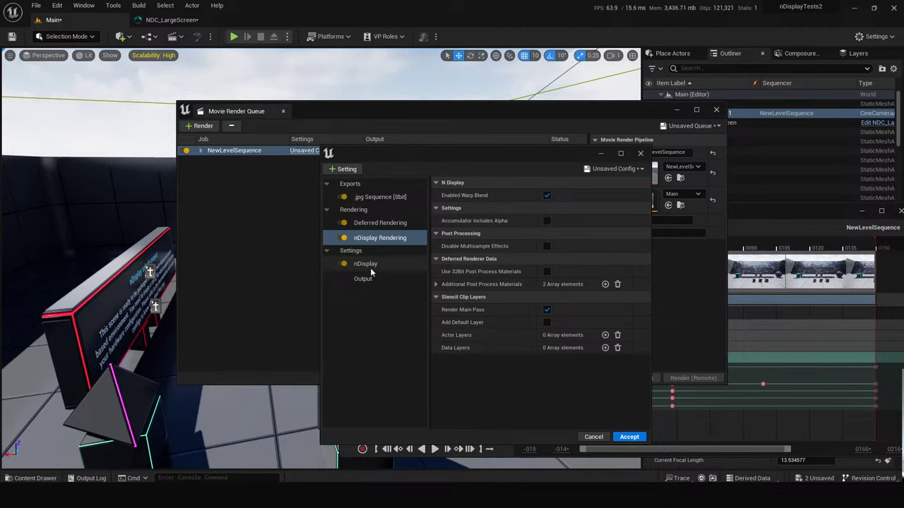
# Set the output resolution of the render to one third of full HD, 640 by 360.
pyautogui.click(370, 197)
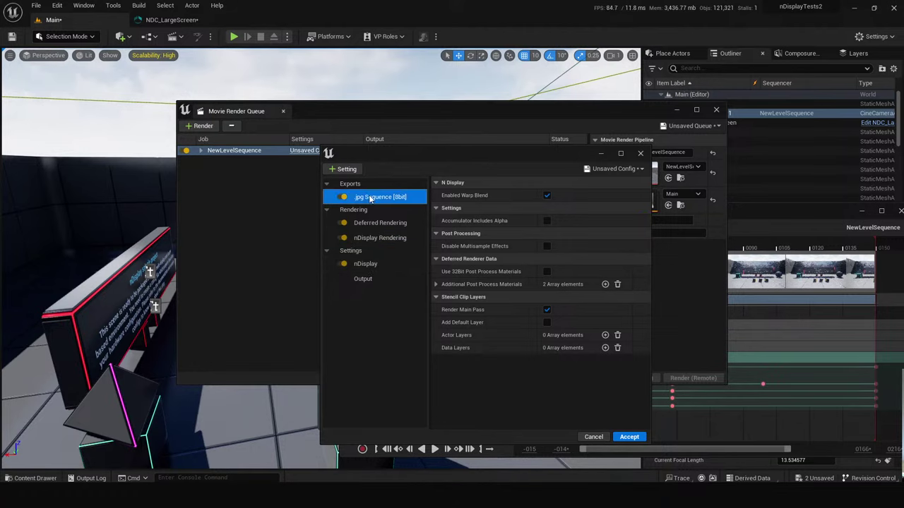
pyautogui.click(378, 224)
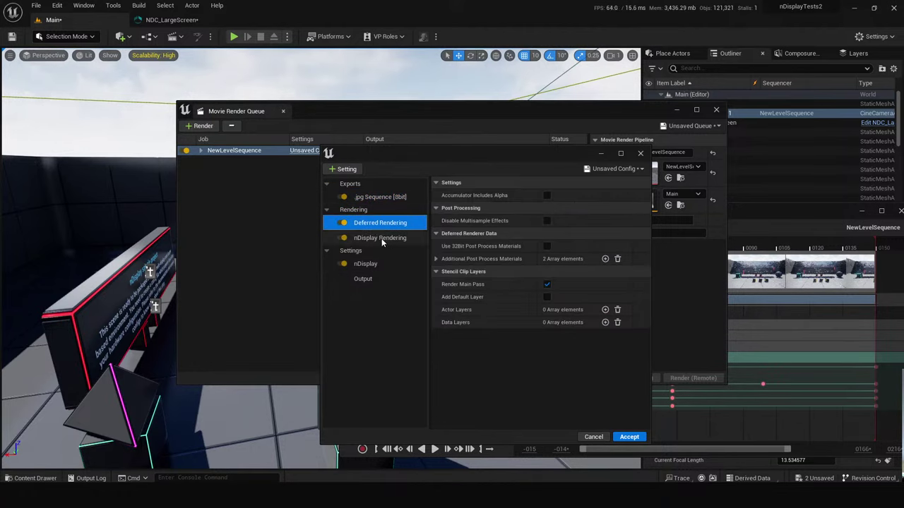
pyautogui.click(382, 237)
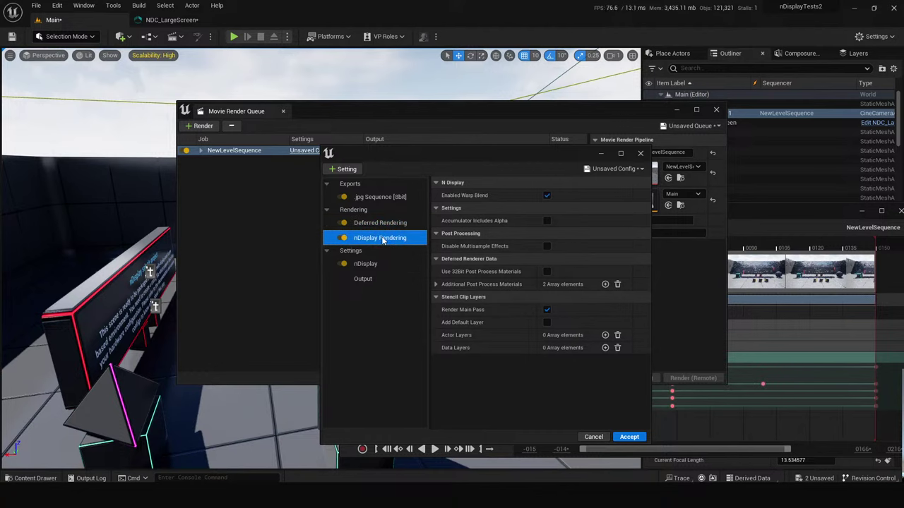
pyautogui.click(369, 264)
pyautogui.click(379, 279)
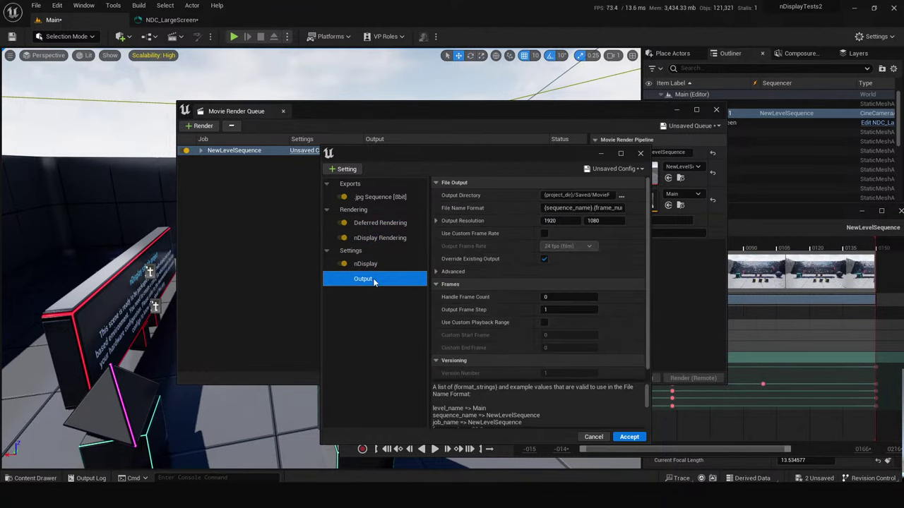
pyautogui.click(569, 224)
pyautogui.doubleClick(571, 221)
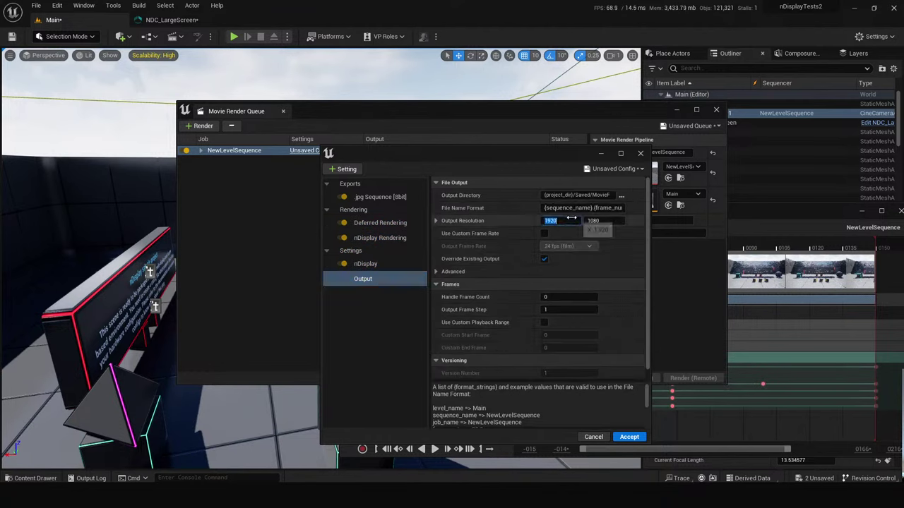
pyautogui.click(572, 220)
pyautogui.write('/3')
pyautogui.press('Tab')
pyautogui.press('Right')
pyautogui.write('/3')
pyautogui.press('Return')
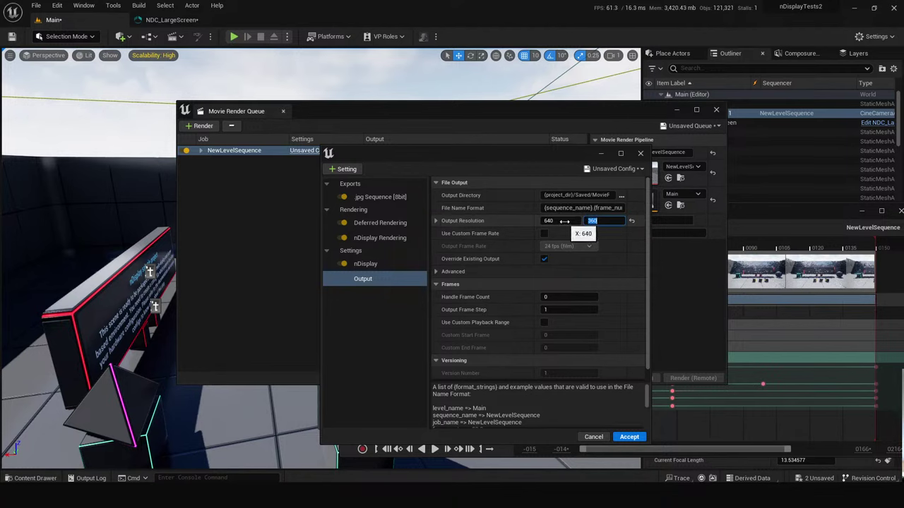
# Set the render's output directory to the streamtest folder in E:/OWL/nDisplay and check the full File Name Format.
pyautogui.click(622, 195)
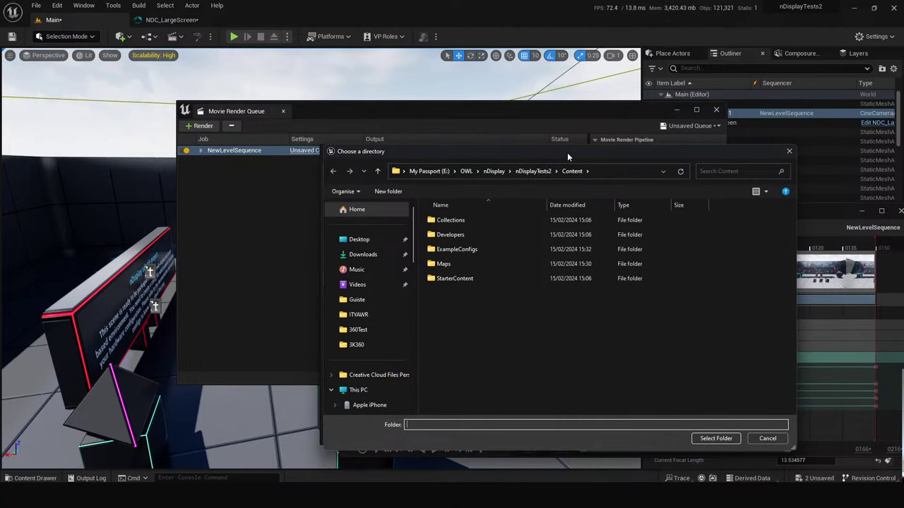
pyautogui.moveTo(567, 154); pyautogui.dragTo(903, 151)
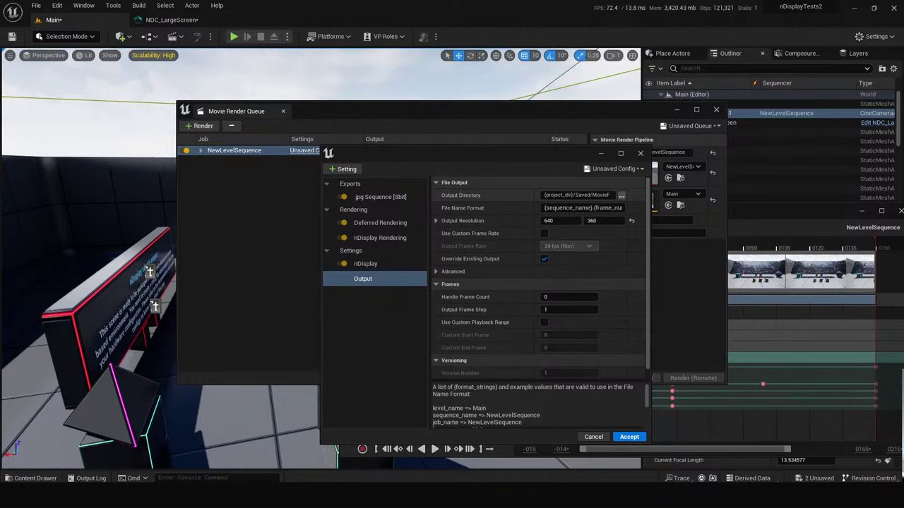
pyautogui.click(621, 195)
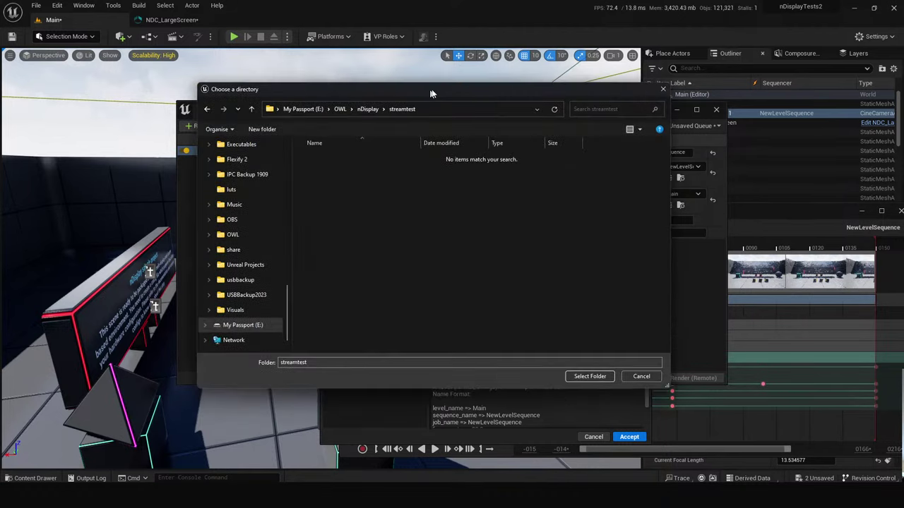
pyautogui.click(613, 375)
pyautogui.click(585, 207)
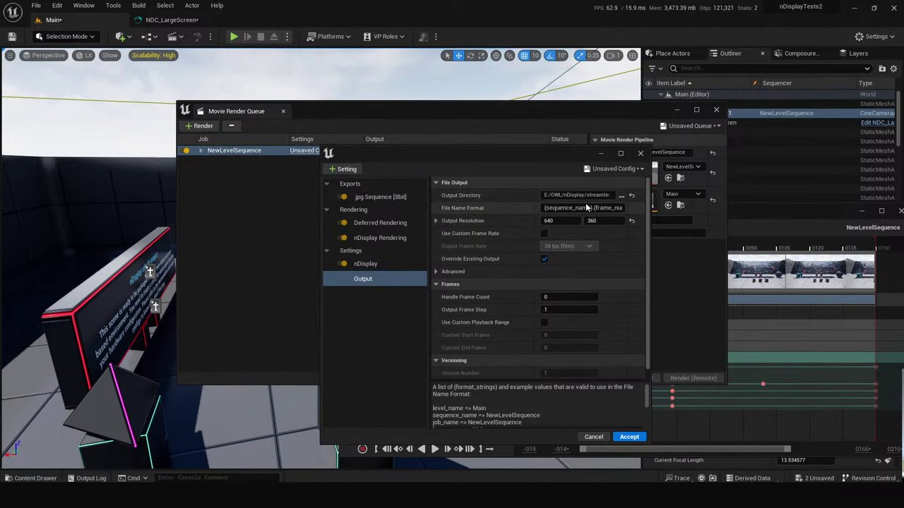
pyautogui.moveTo(596, 209); pyautogui.dragTo(664, 206)
pyautogui.click(581, 209)
pyautogui.moveTo(580, 209); pyautogui.dragTo(500, 212)
pyautogui.click(585, 207)
# Enable Render All Viewports in the nDisplay settings, recheck the output settings and accept the render configuration.
pyautogui.click(392, 223)
pyautogui.click(388, 238)
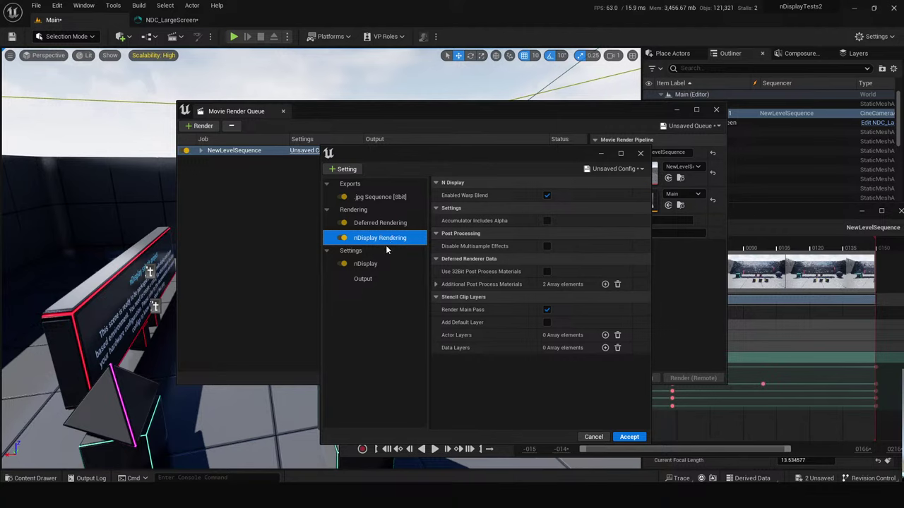
pyautogui.click(374, 263)
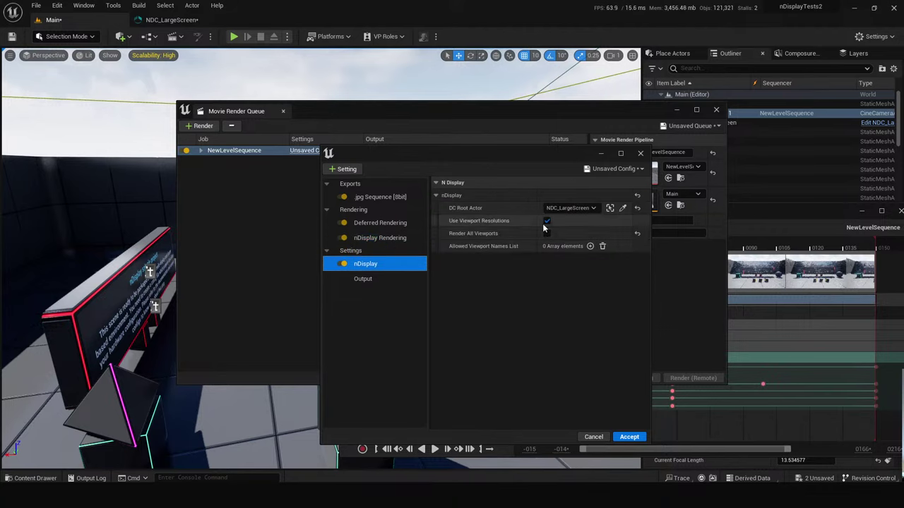
pyautogui.click(546, 233)
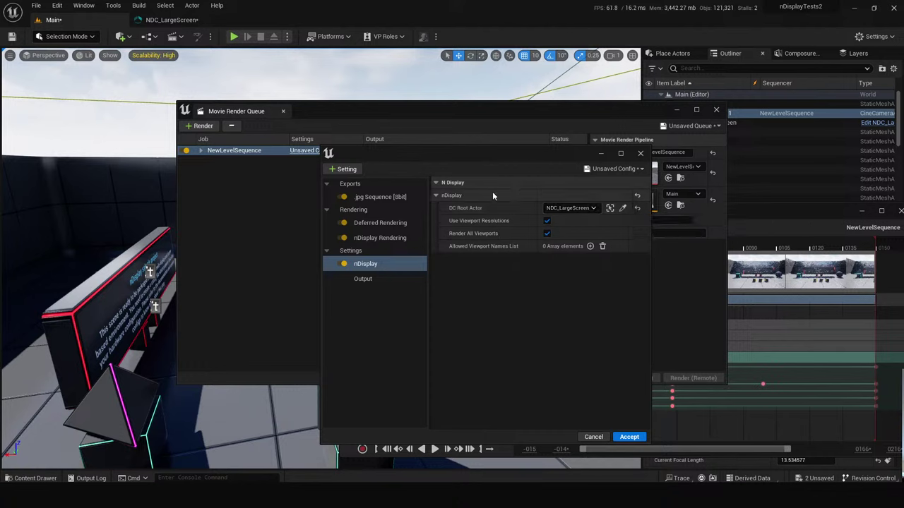
pyautogui.click(368, 279)
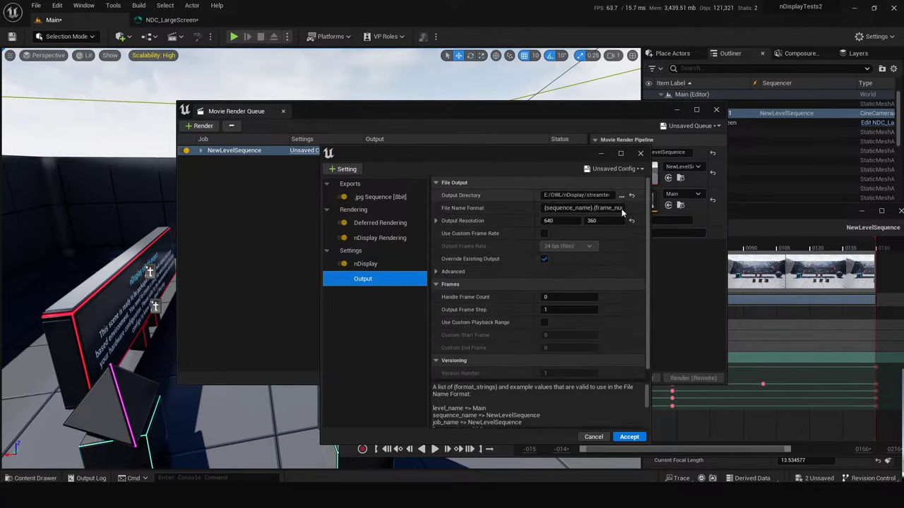
pyautogui.click(629, 437)
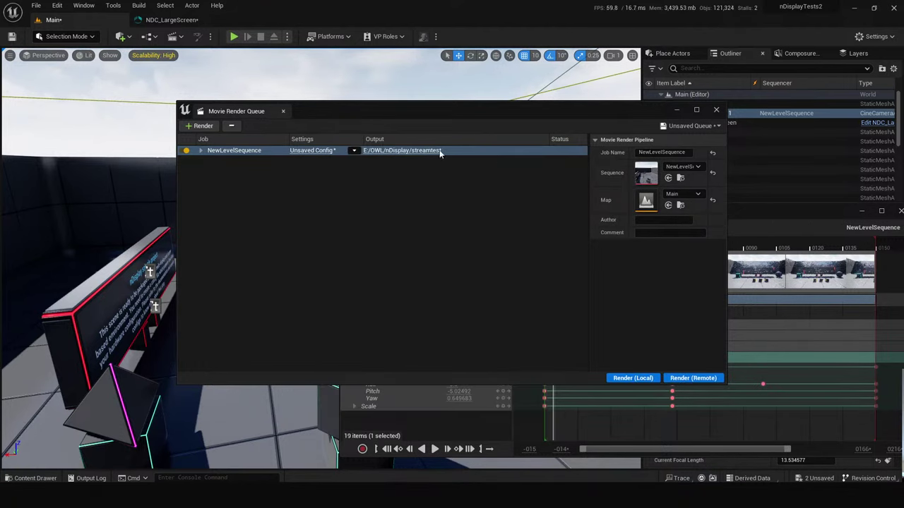
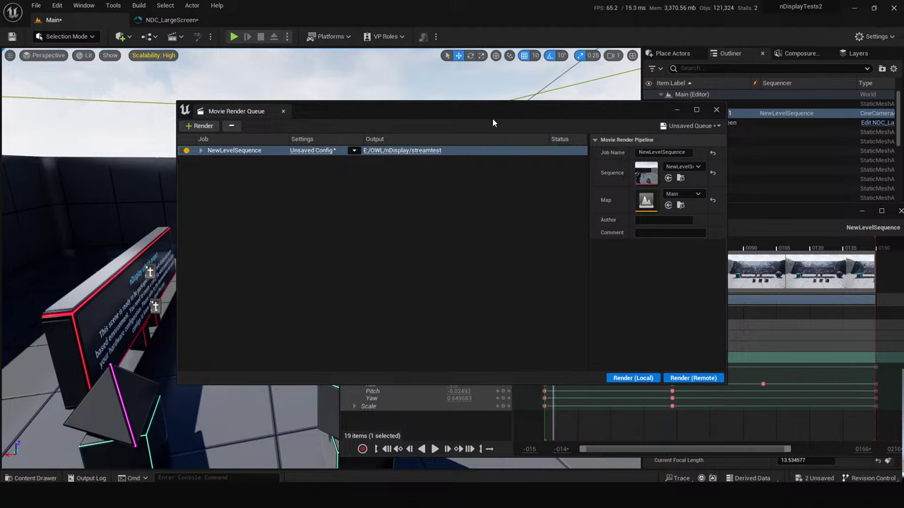
# Render the NewLevelSequence job locally and stop the render after a few frames.
pyautogui.click(616, 379)
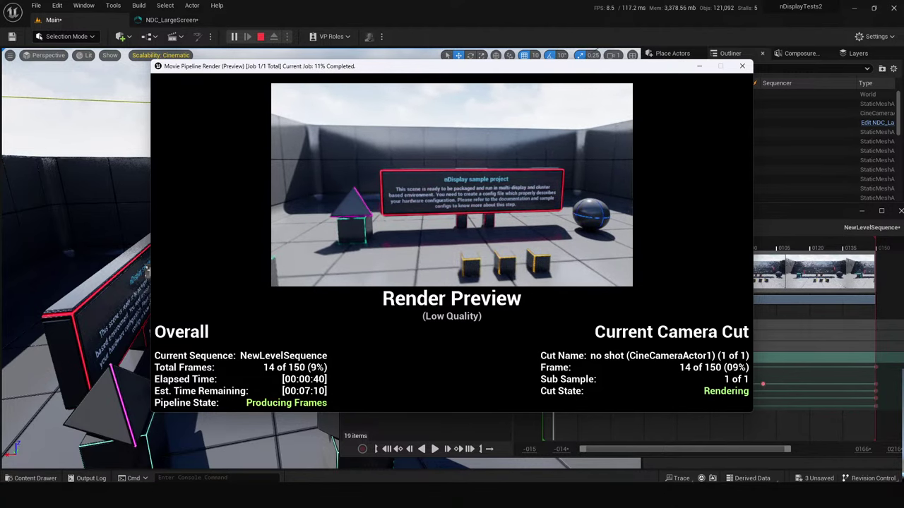
pyautogui.click(70, 128)
pyautogui.click(494, 496)
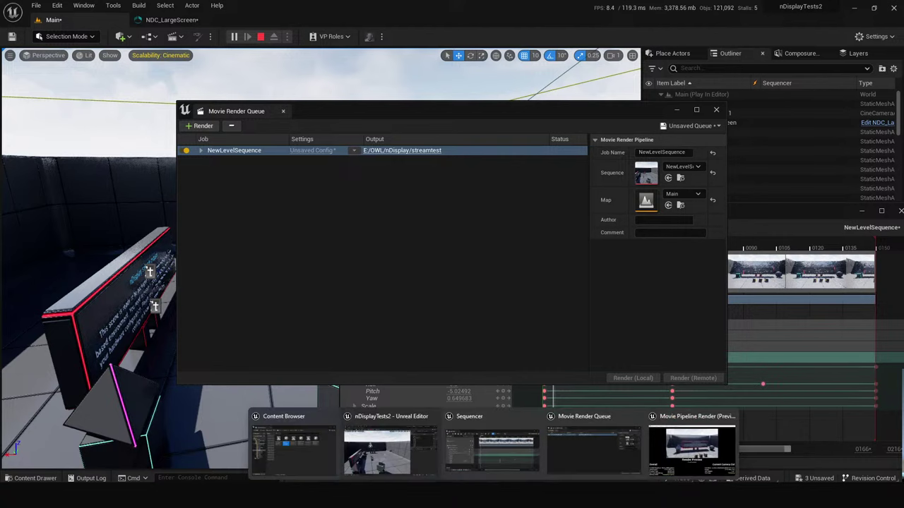
pyautogui.moveTo(731, 419)
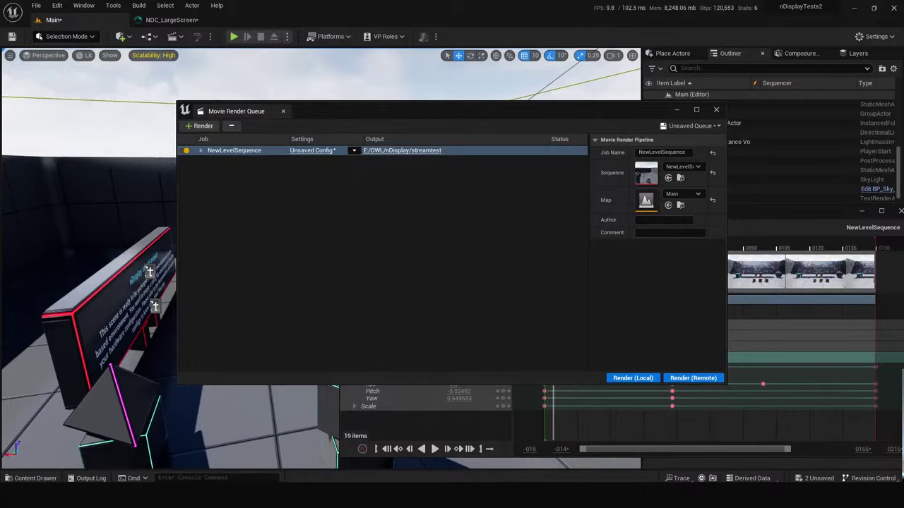
# Examine the rendered final-image and nDisplay viewport frames in the streamtest output folder, using larger thumbnails.
pyautogui.moveTo(903, 106); pyautogui.dragTo(638, 67)
pyautogui.keyDown('ctrl'); pyautogui.scroll(3, 644, 202); pyautogui.keyUp('ctrl')
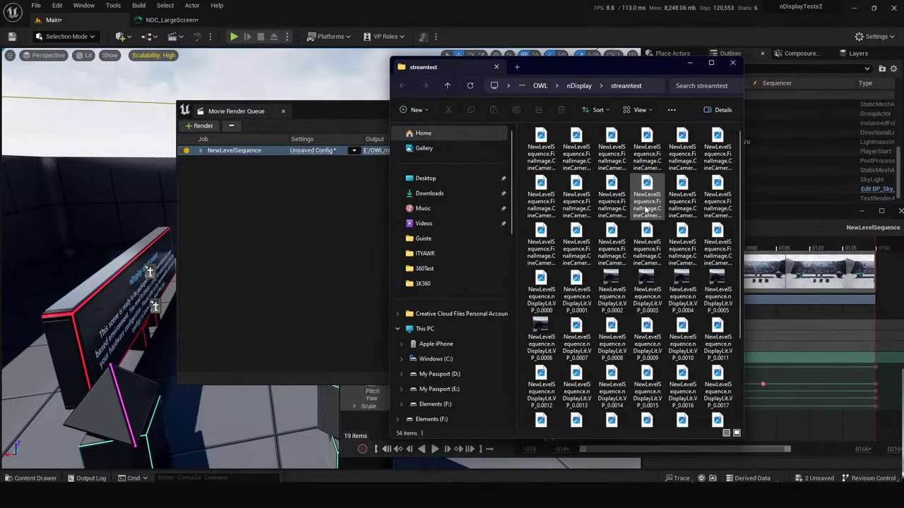
pyautogui.keyDown('ctrl'); pyautogui.scroll(2, 645, 209); pyautogui.keyUp('ctrl')
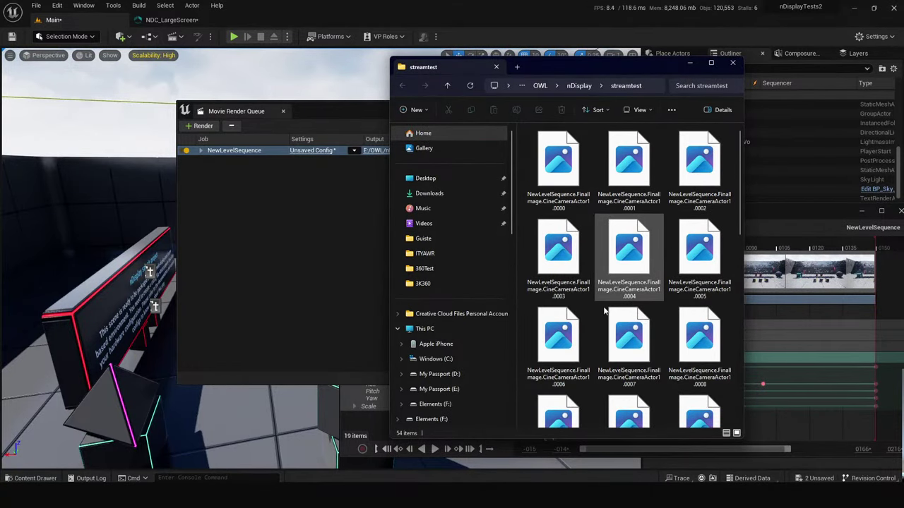
pyautogui.scroll(-5, 603, 311)
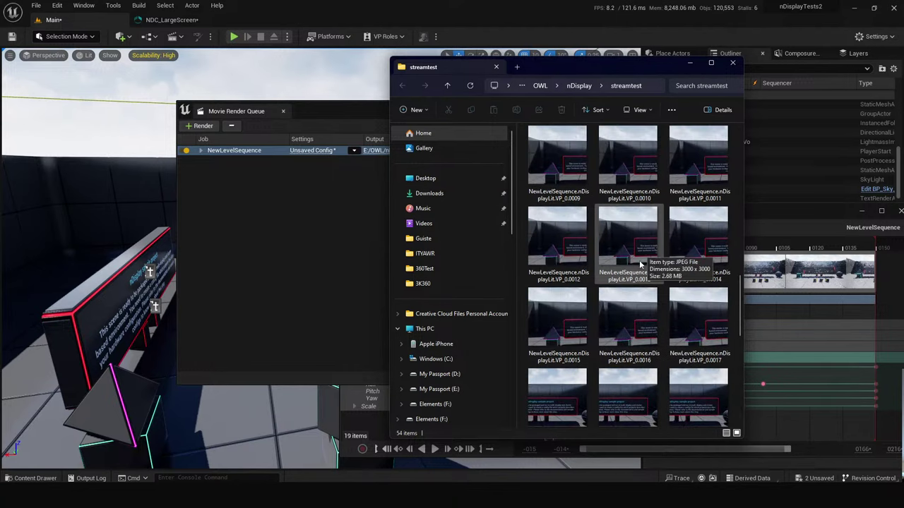
pyautogui.scroll(-5, 667, 309)
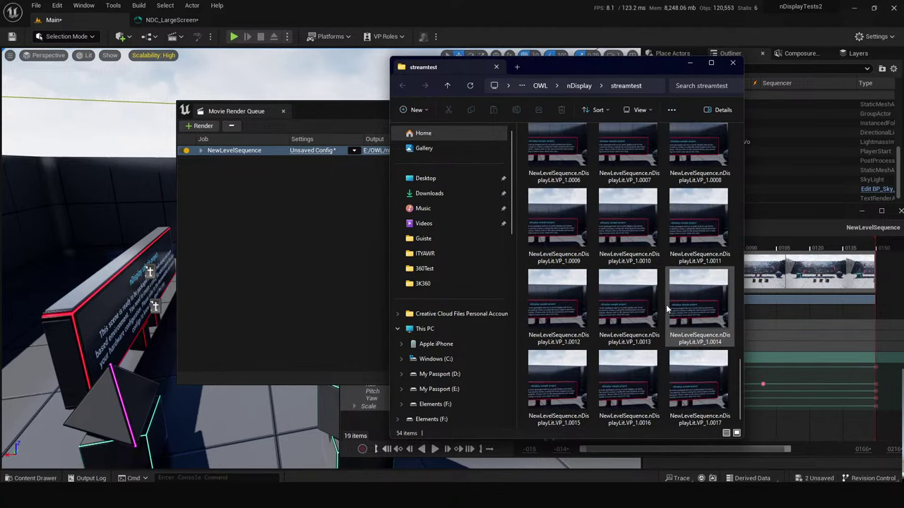
pyautogui.click(625, 310)
pyautogui.scroll(2, 639, 262)
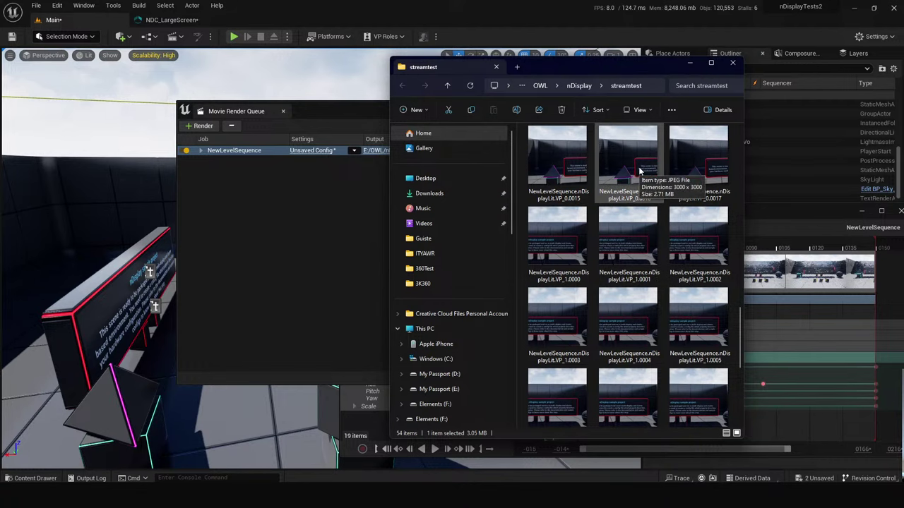
pyautogui.scroll(10, 635, 233)
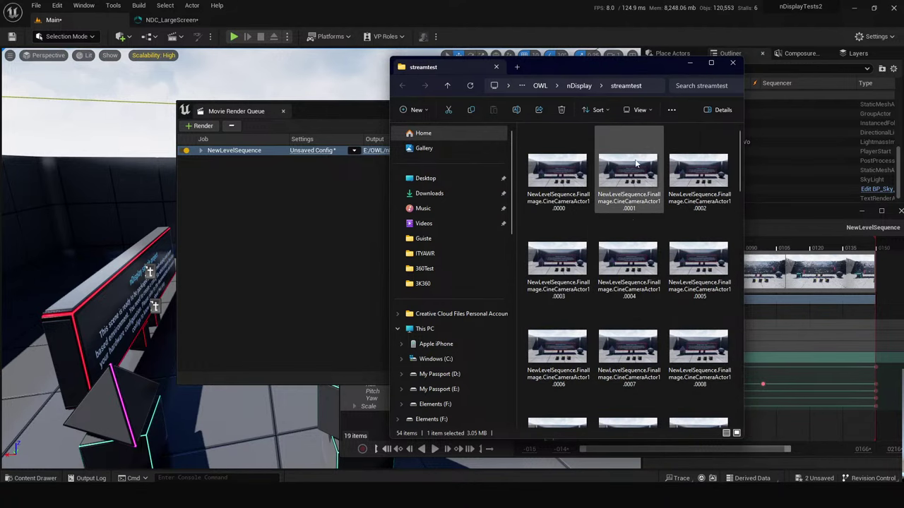
# Inspect the FinalImage.CineCameraActor1.0001 frame up close in the image viewer and close it.
pyautogui.doubleClick(635, 181)
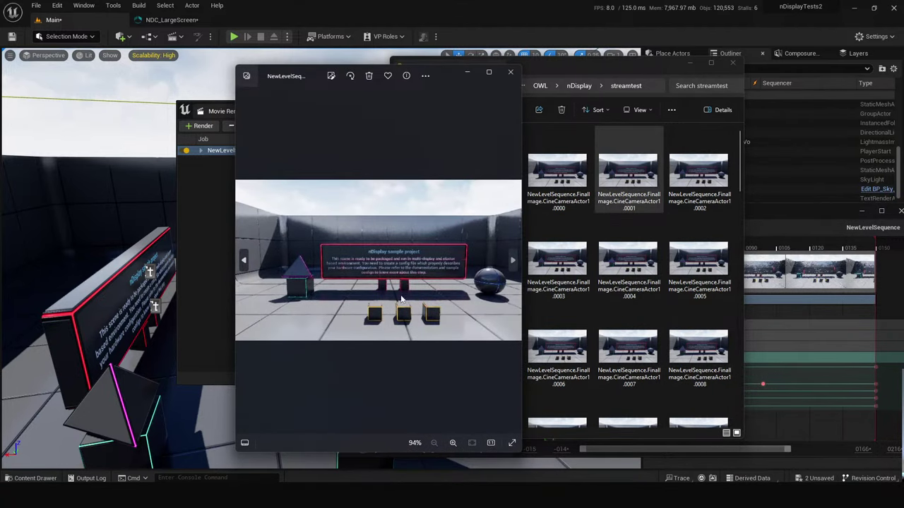
pyautogui.scroll(5, 401, 300)
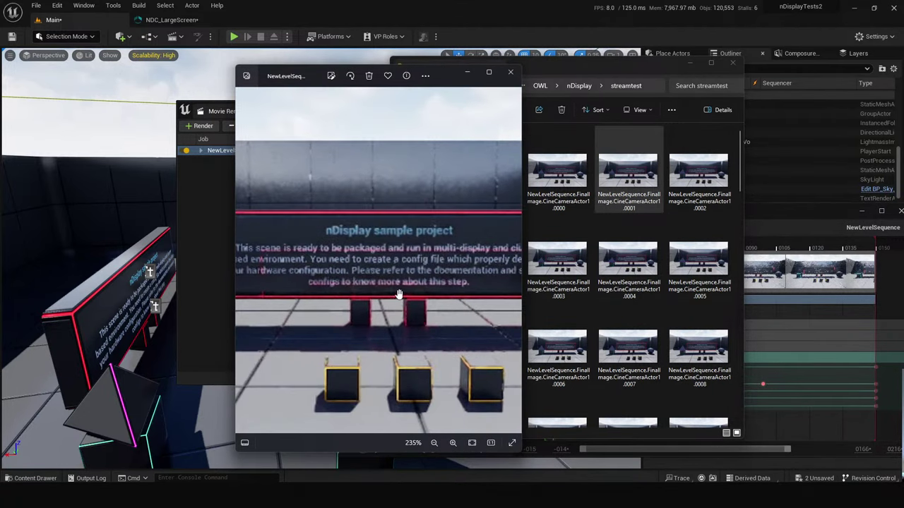
pyautogui.scroll(-5, 401, 296)
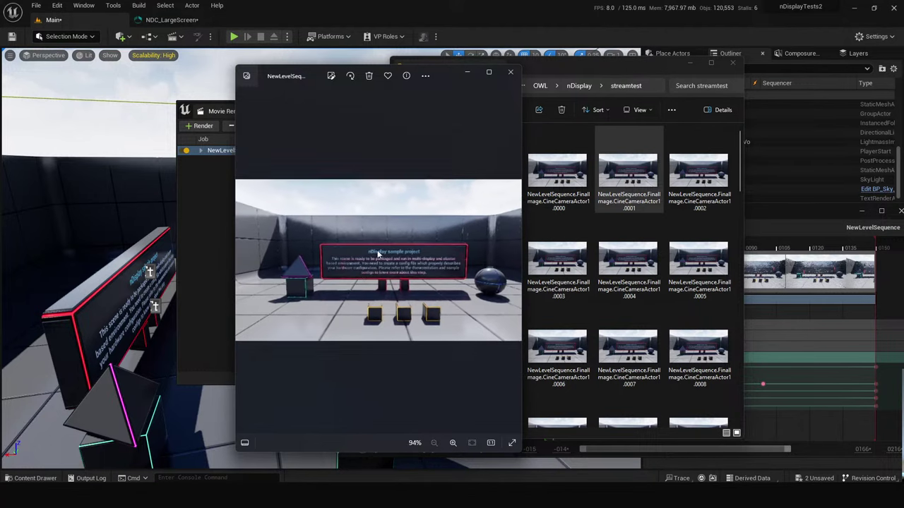
pyautogui.click(510, 71)
pyautogui.scroll(-10, 629, 226)
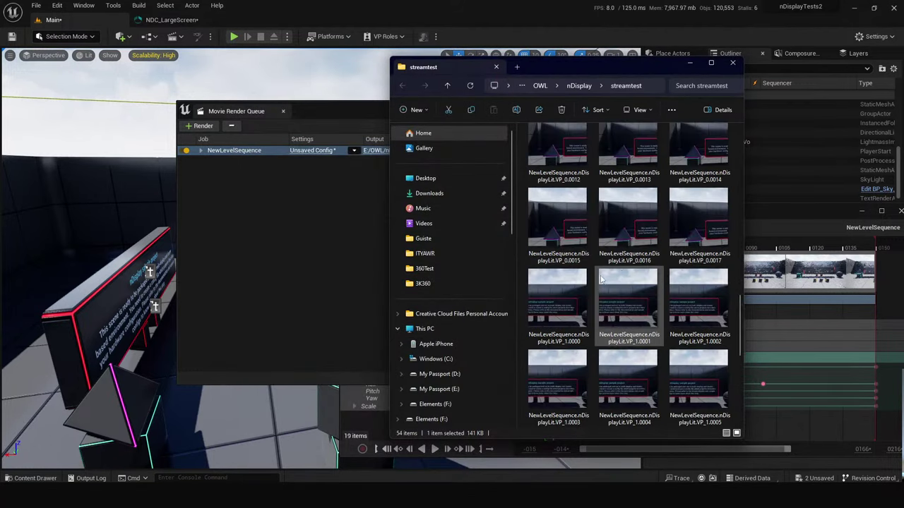
# Launch Adobe Photoshop 2024 and reposition the streamtest folder window to browse the VP_1 frames.
pyautogui.press('super')
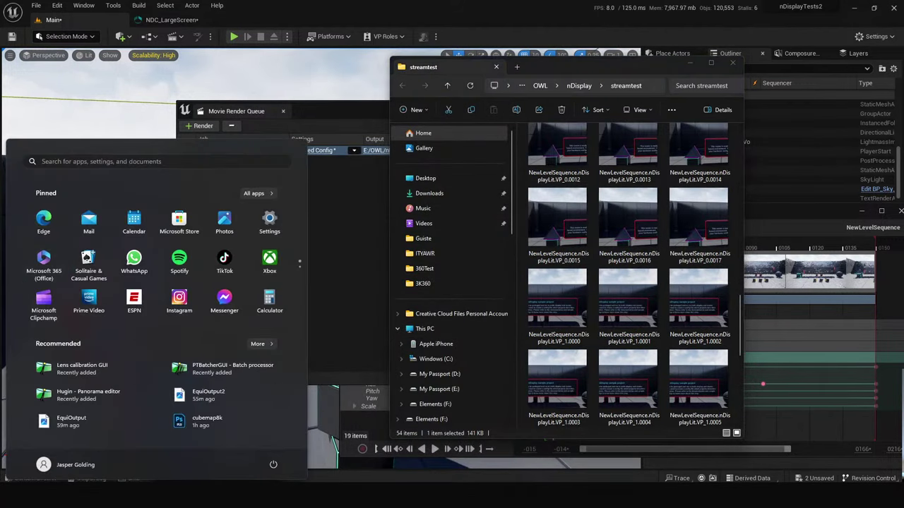
pyautogui.write('phot')
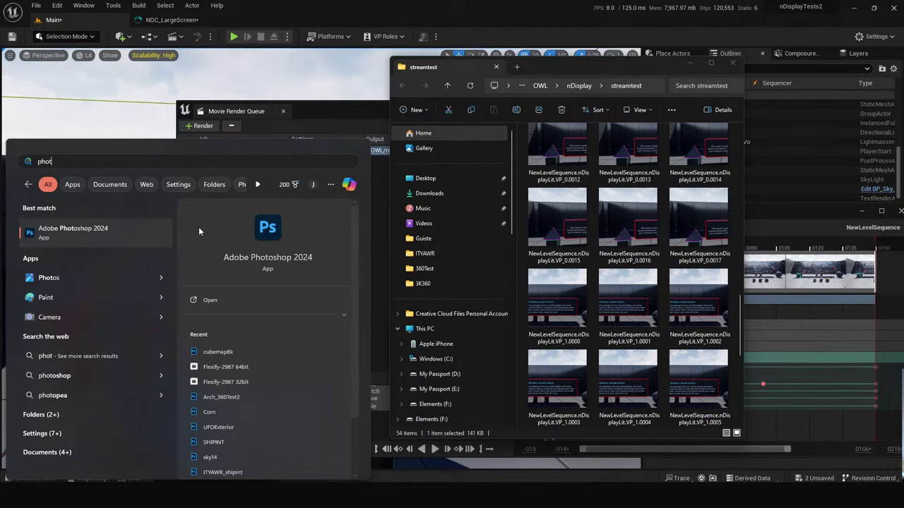
pyautogui.click(105, 232)
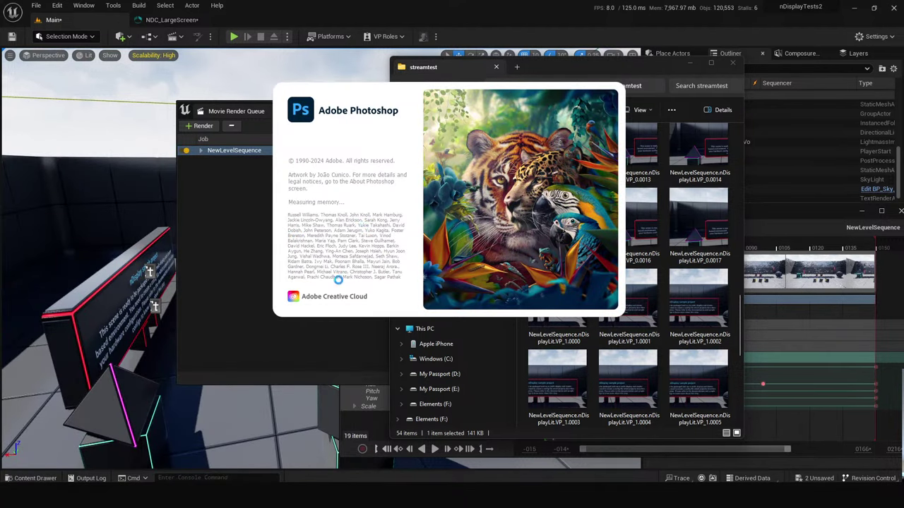
pyautogui.click(644, 68)
pyautogui.moveTo(644, 68); pyautogui.dragTo(526, 52)
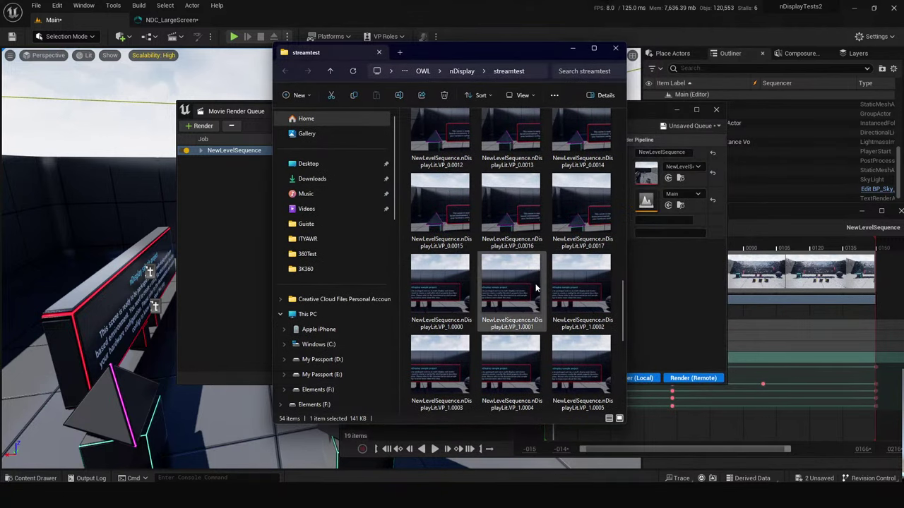
pyautogui.scroll(-4, 537, 288)
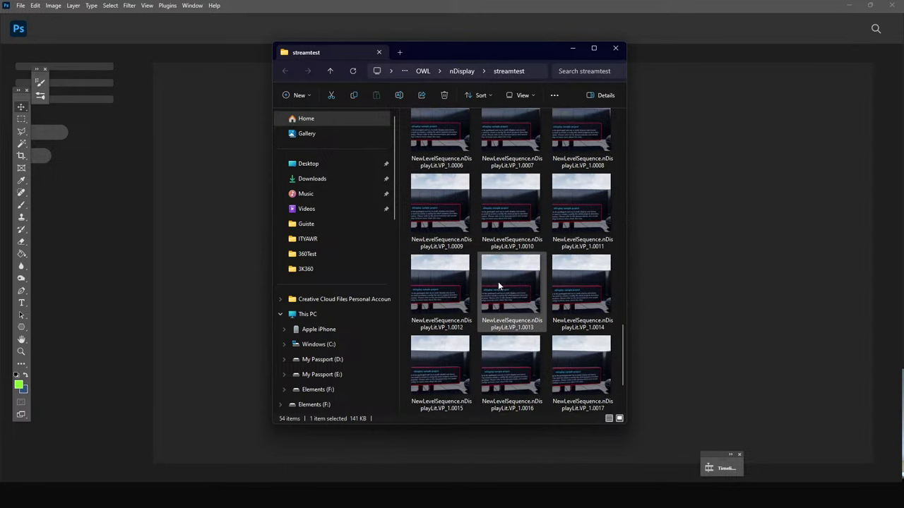
pyautogui.moveTo(500, 280)
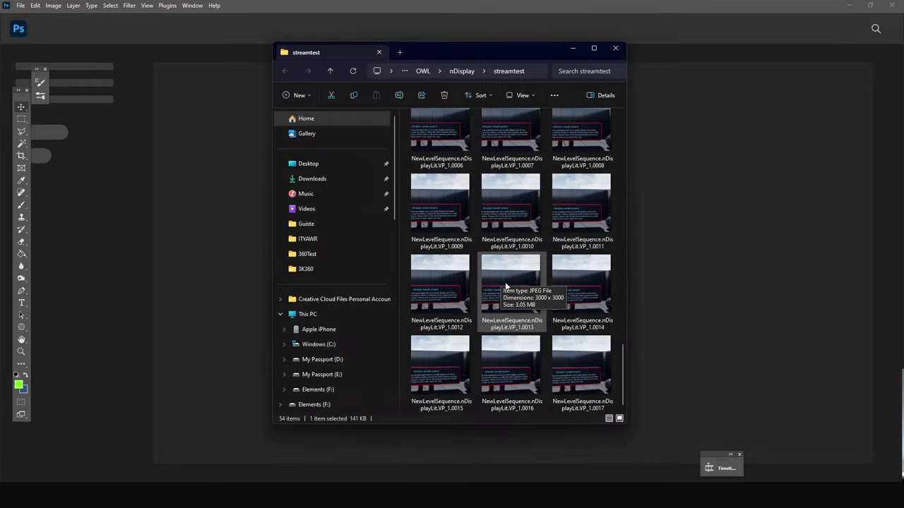
# Move the Photoshop window off to the other display.
pyautogui.click(202, 42)
pyautogui.click(449, 185)
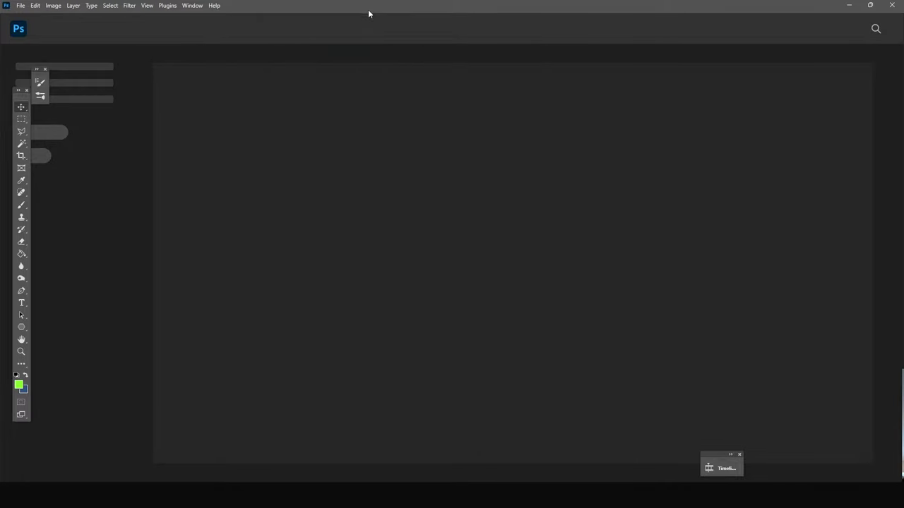
pyautogui.moveTo(368, 11); pyautogui.dragTo(902, 92)
pyautogui.moveTo(729, 10); pyautogui.dragTo(903, 119)
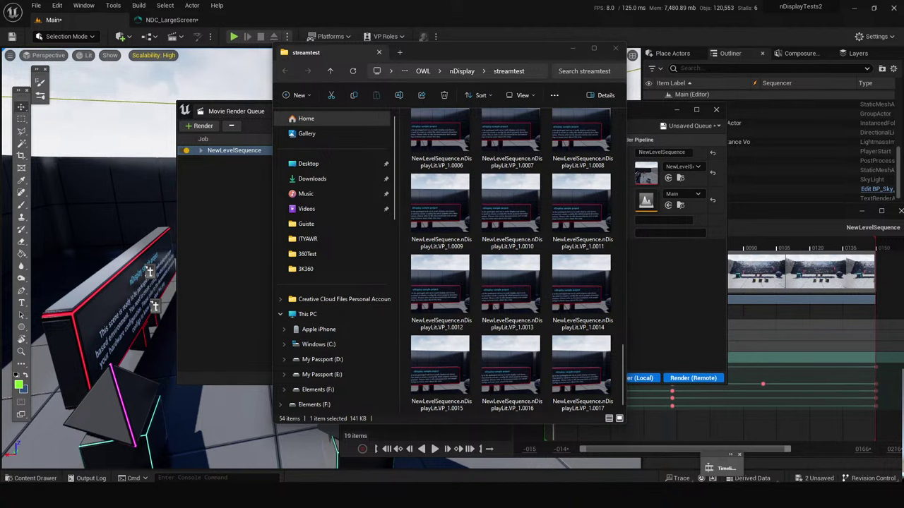
# Create a new 6000 x 3000 pixel Photoshop document and bring its window back to the main display.
pyautogui.hotkey('ctrl', 'n')
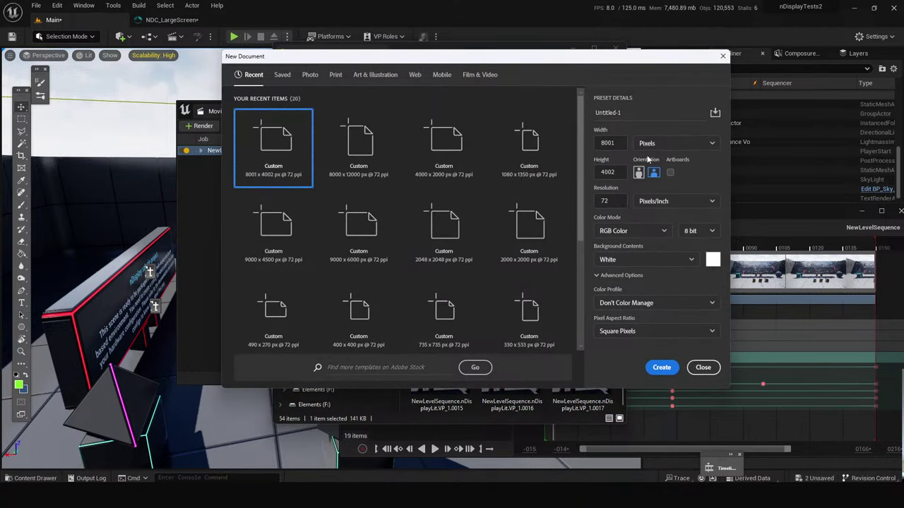
pyautogui.click(624, 142)
pyautogui.write('6')
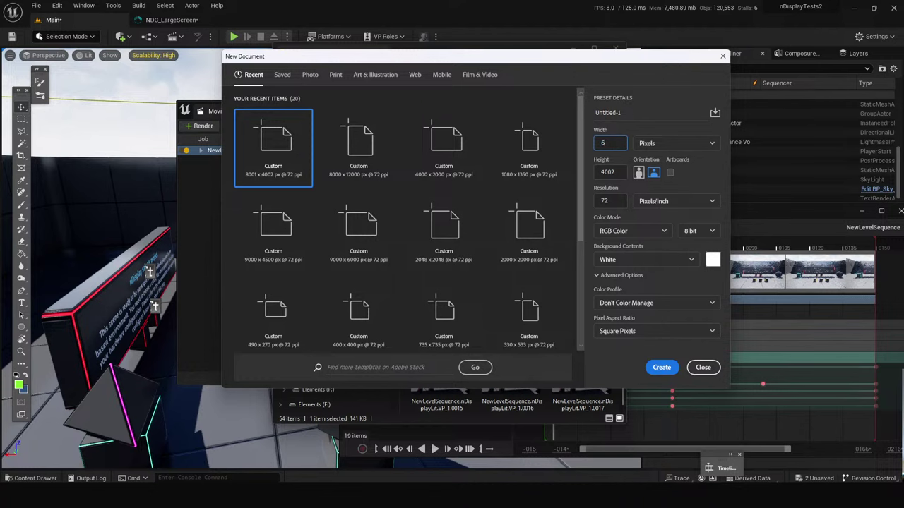
pyautogui.write('000')
pyautogui.press('Tab')
pyautogui.press('Return')
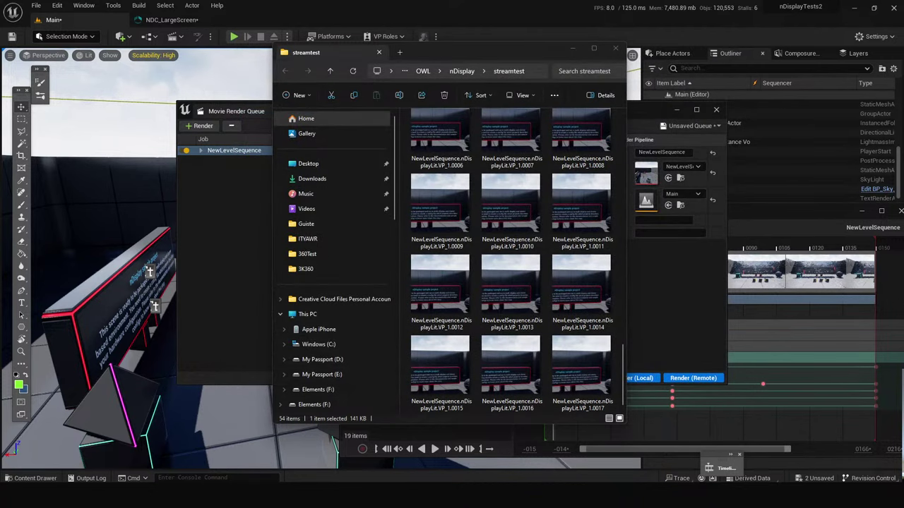
pyautogui.moveTo(903, 145); pyautogui.dragTo(493, 2)
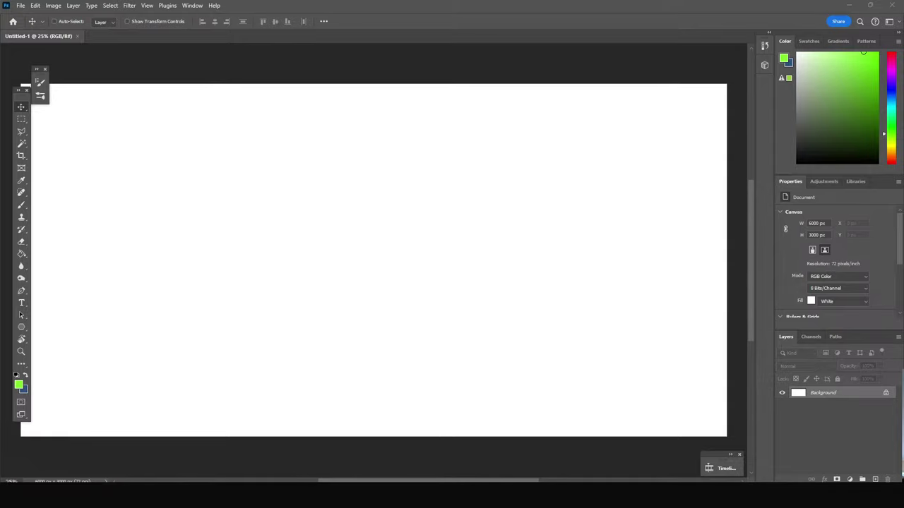
# Place the VP_0.0017 and VP_1.0000 nDisplay frames from the streamtest folder into the document as two layers.
pyautogui.moveTo(267, 495)
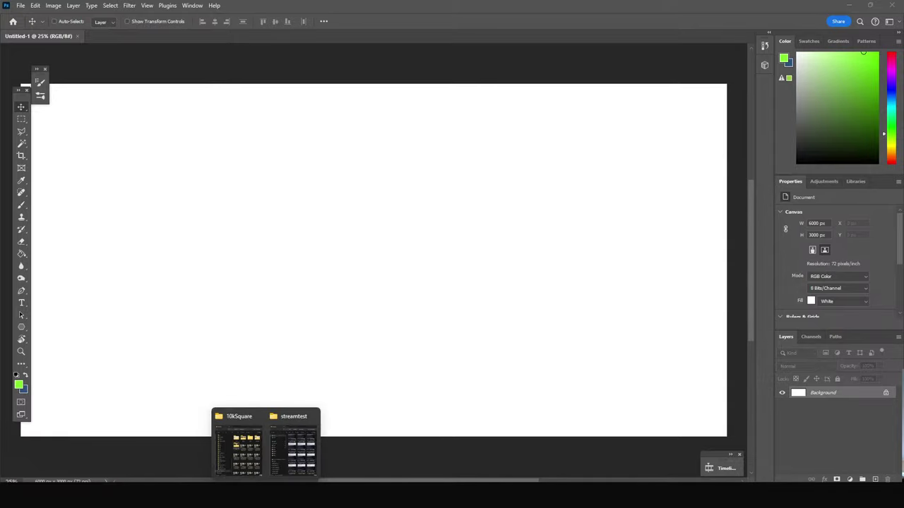
pyautogui.click(292, 460)
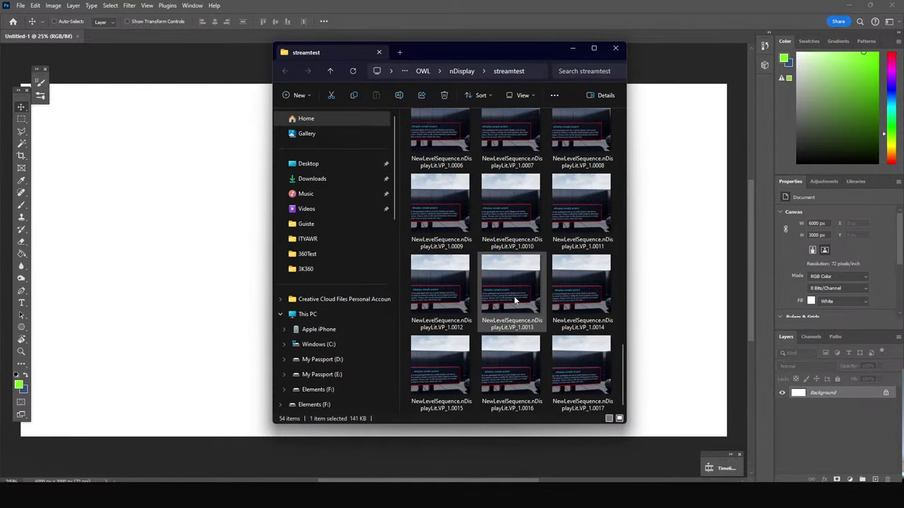
pyautogui.scroll(4, 515, 297)
pyautogui.scroll(1, 521, 243)
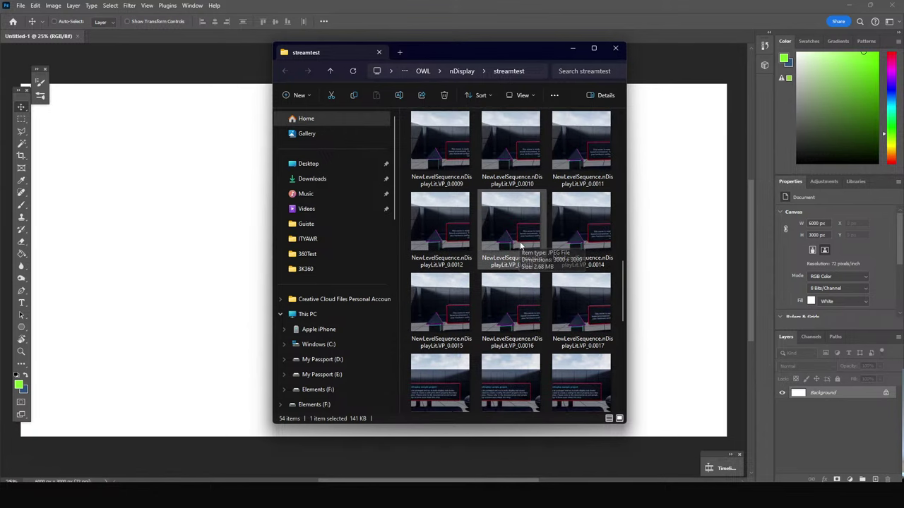
pyautogui.scroll(5, 571, 233)
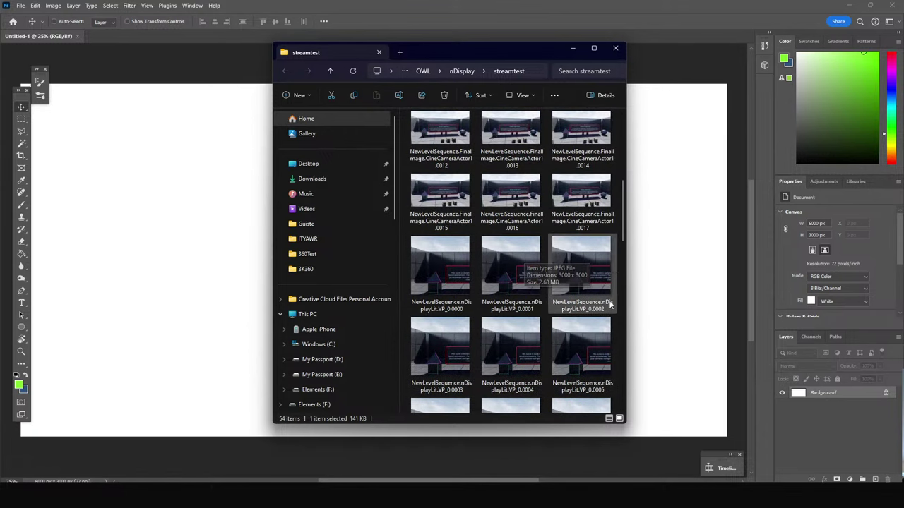
pyautogui.scroll(-8, 610, 304)
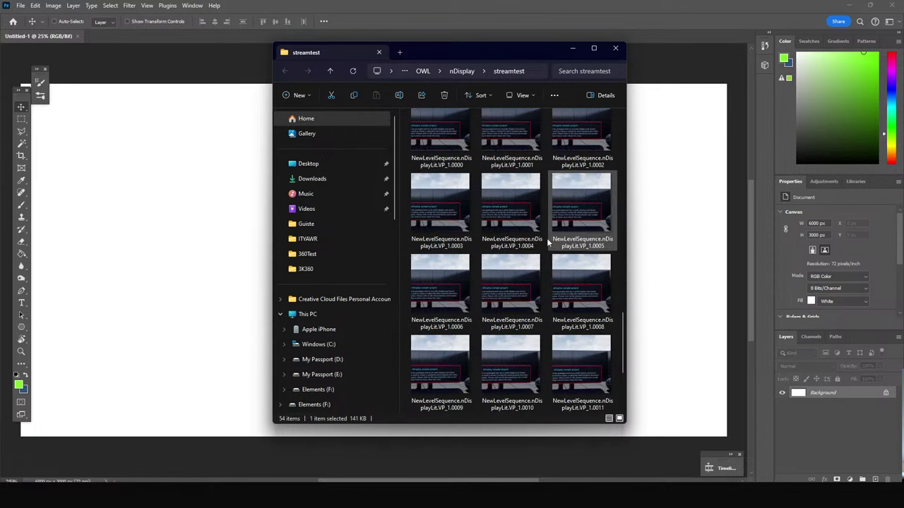
pyautogui.scroll(3, 546, 238)
pyautogui.click(574, 178)
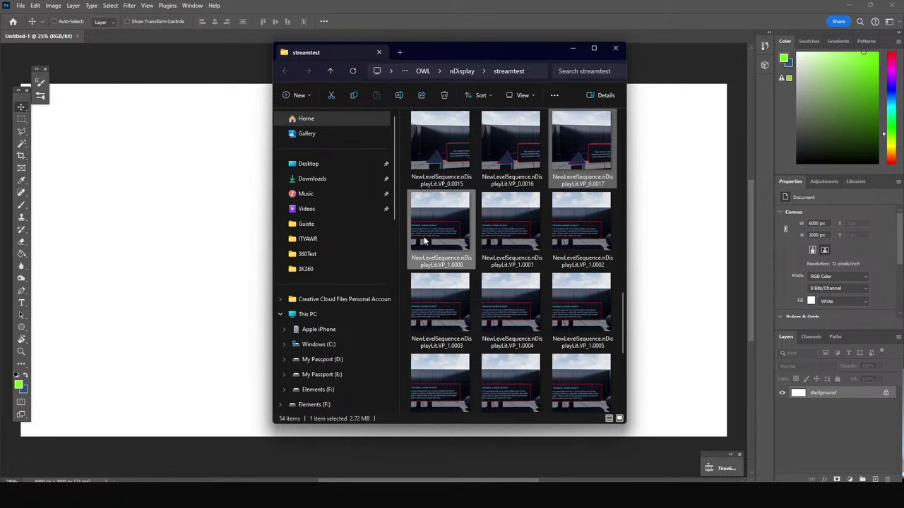
pyautogui.moveTo(424, 242); pyautogui.dragTo(186, 274)
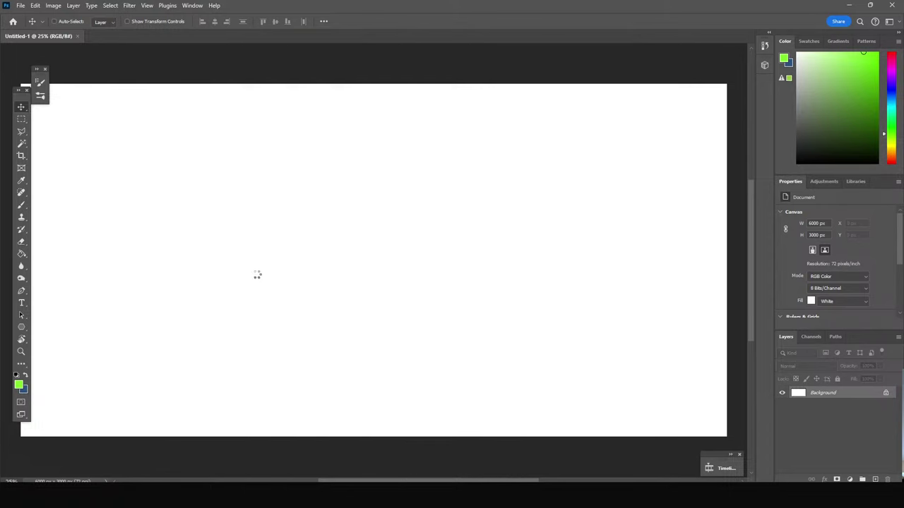
pyautogui.press('Return')
pyautogui.press('Return')
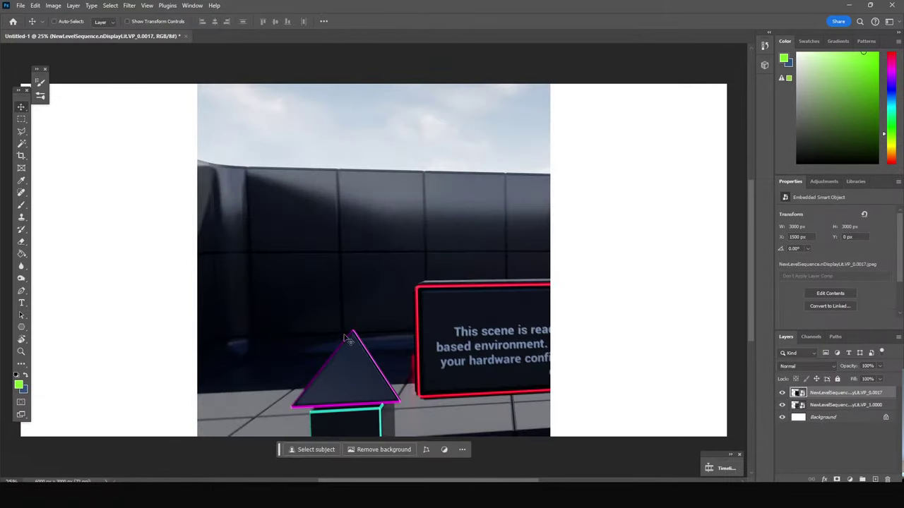
# Move the VP_0.0017 layer to the canvas's left half and the VP_1.0000 layer beside it at X 3000 px.
pyautogui.moveTo(450, 315); pyautogui.dragTo(97, 312)
pyautogui.moveTo(297, 297)
pyautogui.keyDown('ctrl'); pyautogui.mouseDown()
pyautogui.moveTo(350, 283)
pyautogui.moveTo(322, 297)
pyautogui.moveTo(295, 295)
pyautogui.mouseUp(); pyautogui.keyUp('ctrl')
pyautogui.keyDown('alt'); pyautogui.scroll(-3, 347, 284); pyautogui.keyUp('alt')
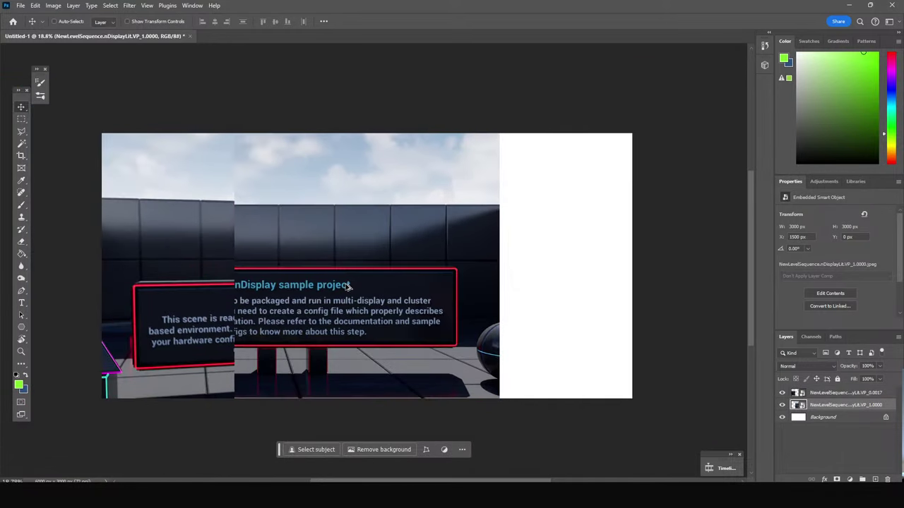
pyautogui.keyDown('alt'); pyautogui.scroll(-1, 347, 285); pyautogui.keyUp('alt')
pyautogui.click(836, 395)
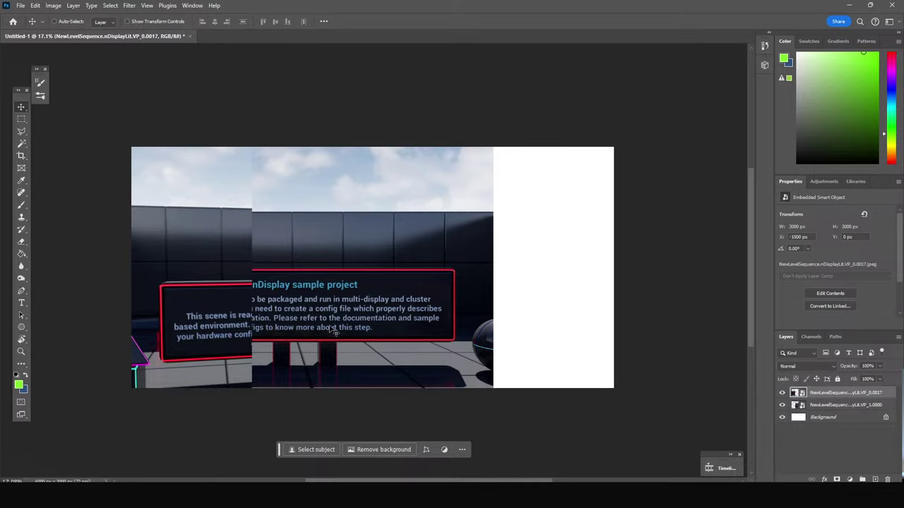
pyautogui.moveTo(330, 322); pyautogui.dragTo(547, 300)
pyautogui.click(832, 406)
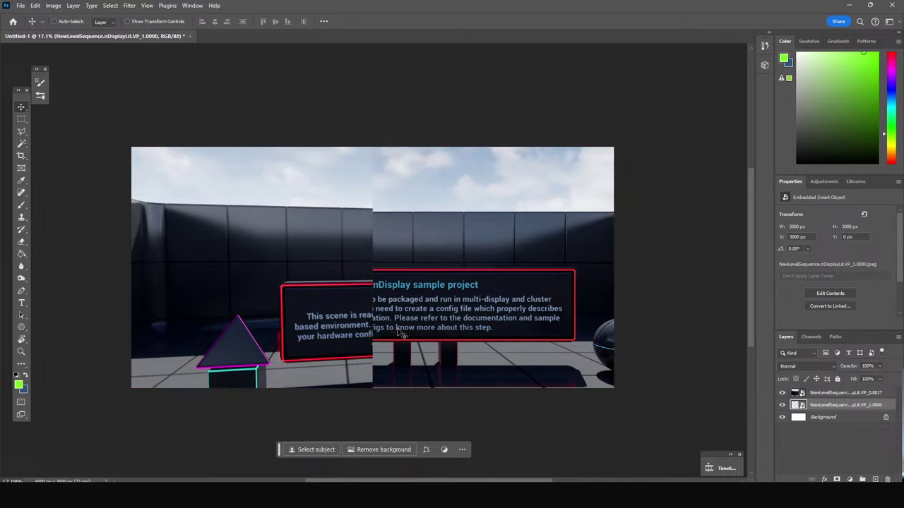
pyautogui.keyDown('alt'); pyautogui.scroll(2, 321, 308); pyautogui.keyUp('alt')
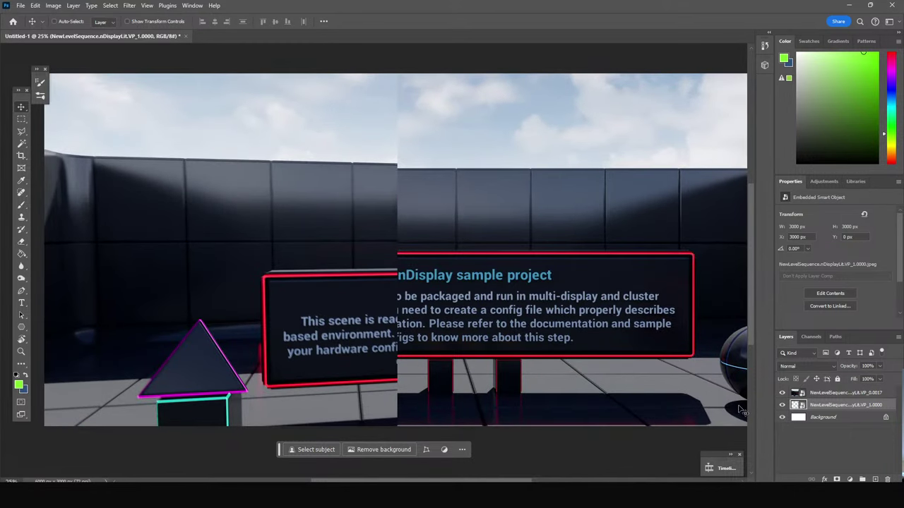
# Place the VP_0.0000 nDisplay frame from the streamtest folder into the document as a new layer.
pyautogui.moveTo(321, 467)
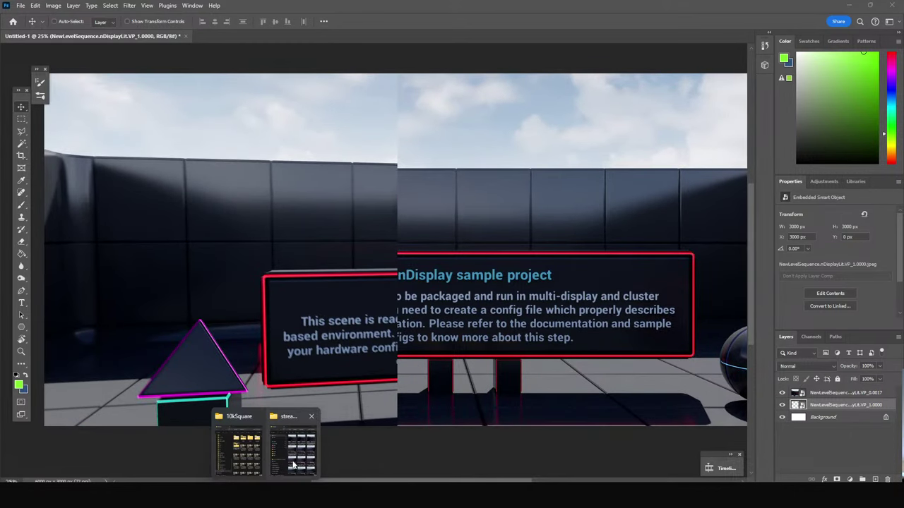
pyautogui.click(294, 465)
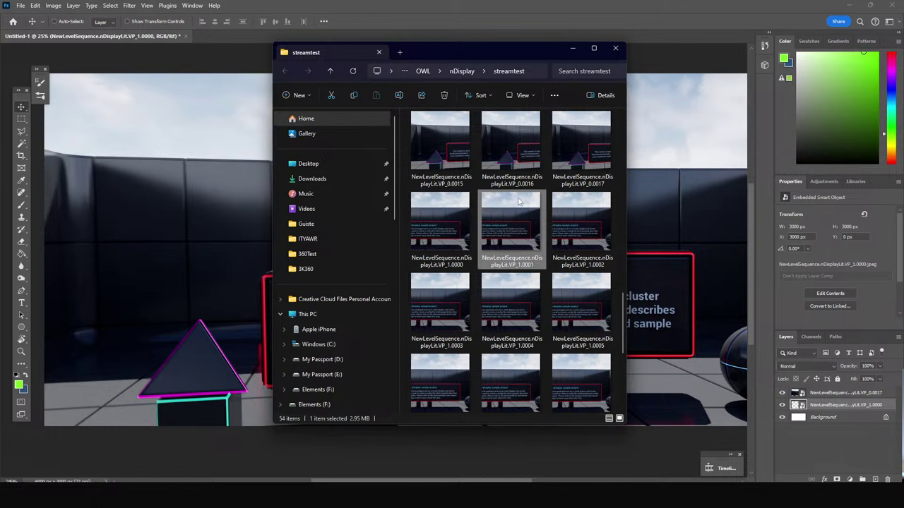
pyautogui.scroll(10, 466, 262)
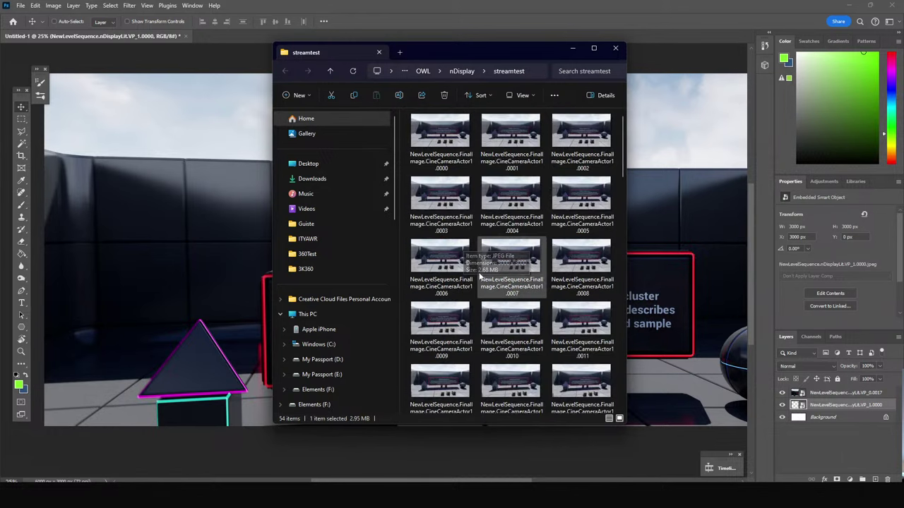
pyautogui.scroll(-2, 480, 277)
pyautogui.moveTo(440, 367); pyautogui.dragTo(195, 276)
pyautogui.press('Return')
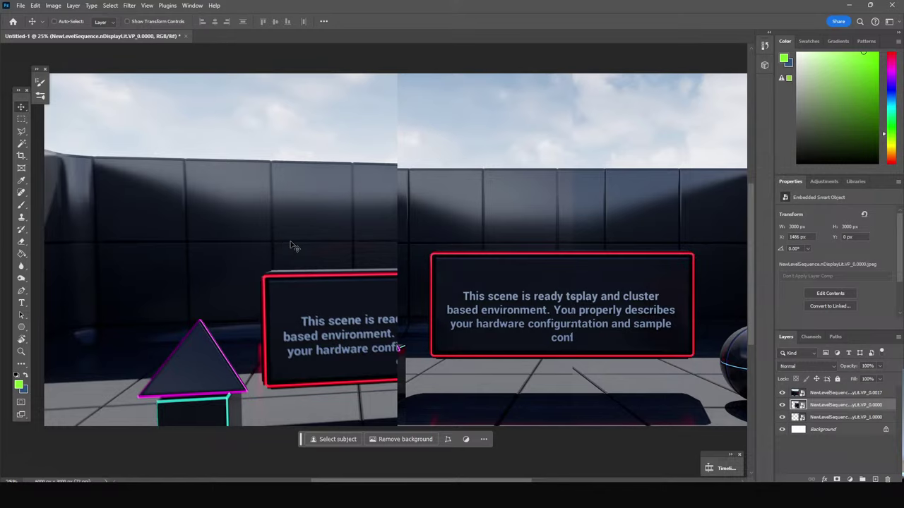
# Delete the VP_0.0017 layer and move the VP_0.0000 layer to X 0 px beside VP_1.0000.
pyautogui.keyDown('ctrl'); pyautogui.click(291, 244); pyautogui.keyUp('ctrl')
pyautogui.press('Delete')
pyautogui.moveTo(526, 217); pyautogui.dragTo(351, 213)
# Inspect the seam between the two viewport frames along the sky, wall and sign, and compare with the full image.
pyautogui.keyDown('alt'); pyautogui.scroll(-4, 561, 296); pyautogui.keyUp('alt')
pyautogui.keyDown('alt'); pyautogui.scroll(7, 425, 197); pyautogui.keyUp('alt')
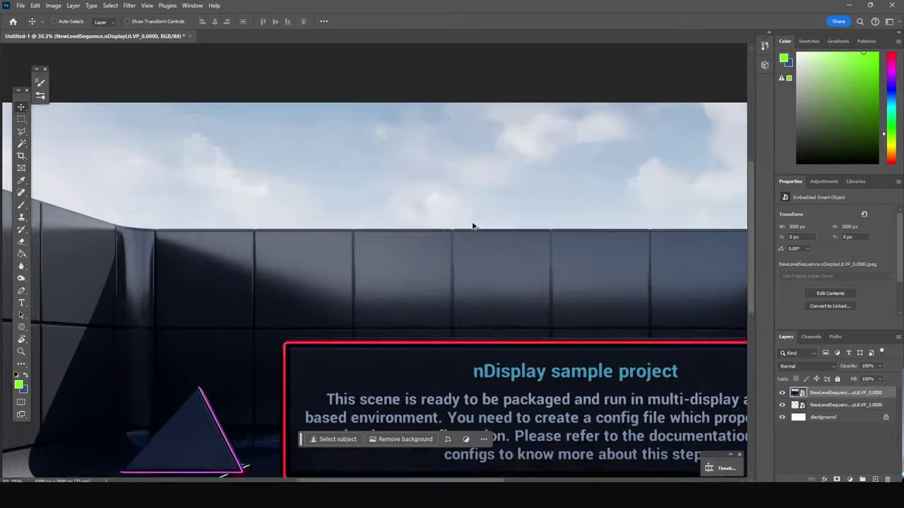
pyautogui.keyDown('alt'); pyautogui.scroll(5, 466, 244); pyautogui.keyUp('alt')
pyautogui.scroll(-2, 437, 304)
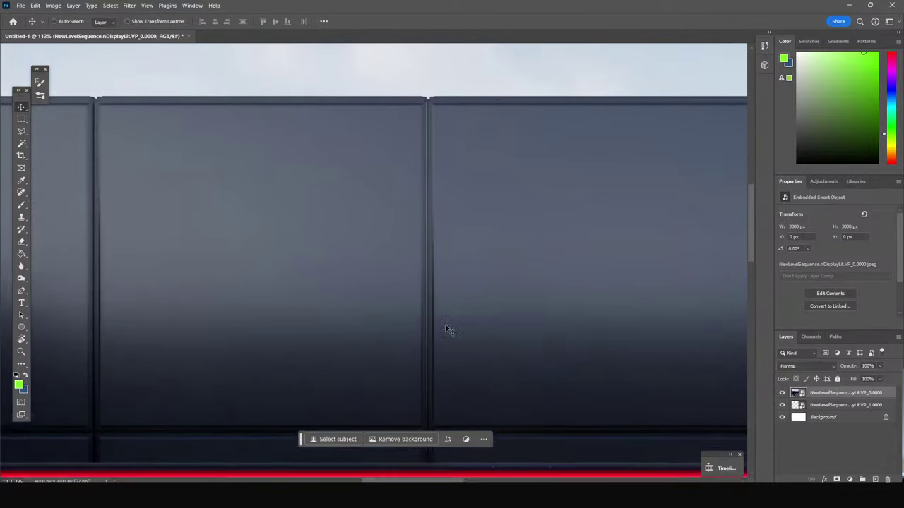
pyautogui.scroll(-1, 446, 328)
pyautogui.scroll(-3, 443, 262)
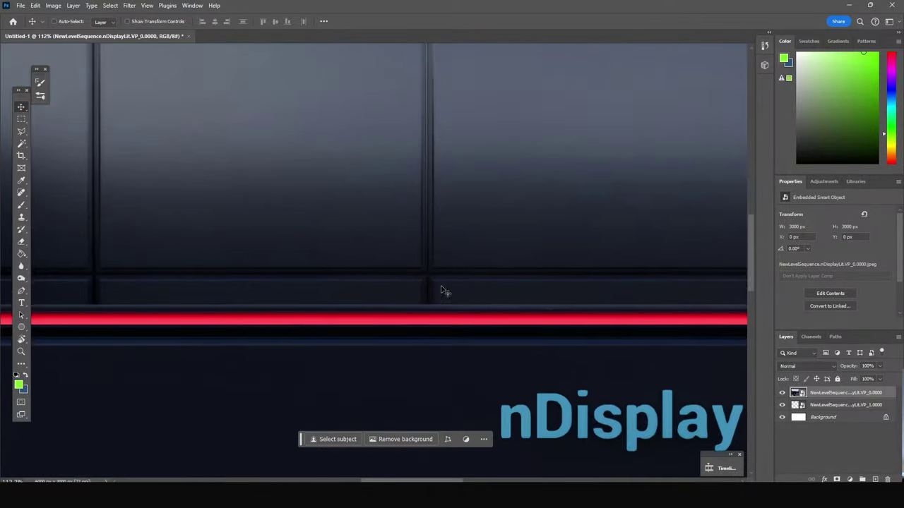
pyautogui.scroll(-4, 447, 311)
pyautogui.keyDown('alt'); pyautogui.scroll(-3, 494, 290); pyautogui.keyUp('alt')
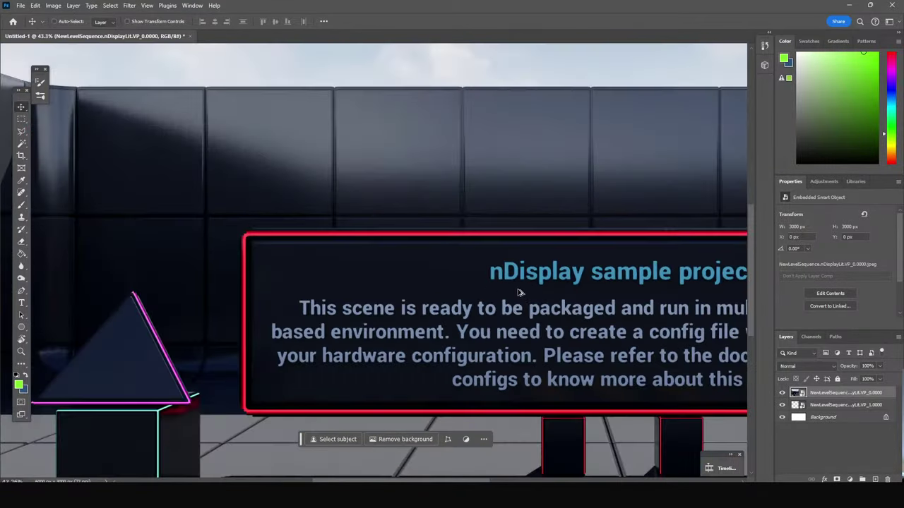
pyautogui.keyDown('alt'); pyautogui.scroll(6, 435, 103); pyautogui.keyUp('alt')
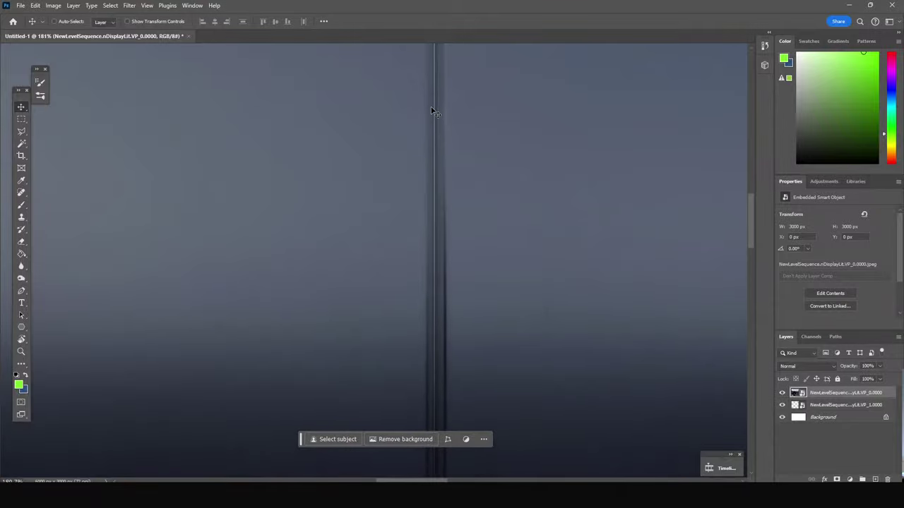
pyautogui.keyDown('alt'); pyautogui.scroll(-3, 481, 255); pyautogui.keyUp('alt')
pyautogui.keyDown('alt'); pyautogui.scroll(4, 553, 252); pyautogui.keyUp('alt')
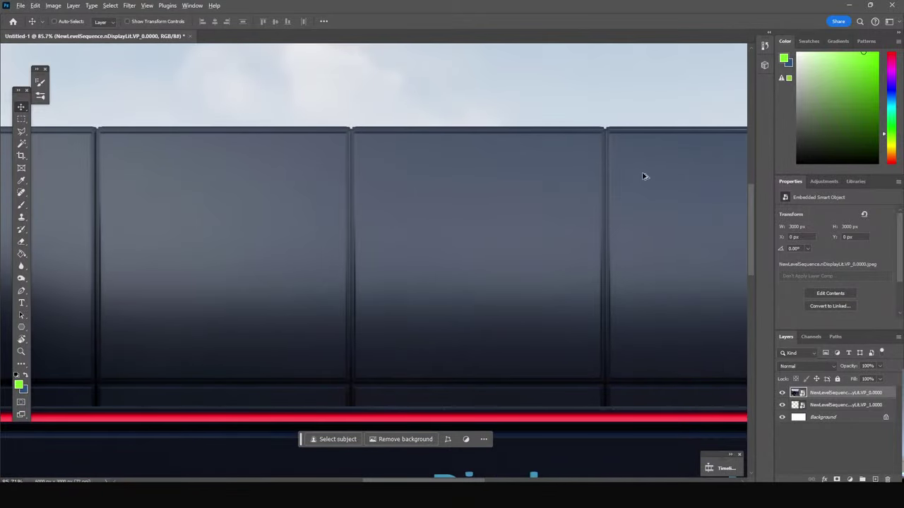
pyautogui.keyDown('alt'); pyautogui.scroll(-3, 566, 355); pyautogui.keyUp('alt')
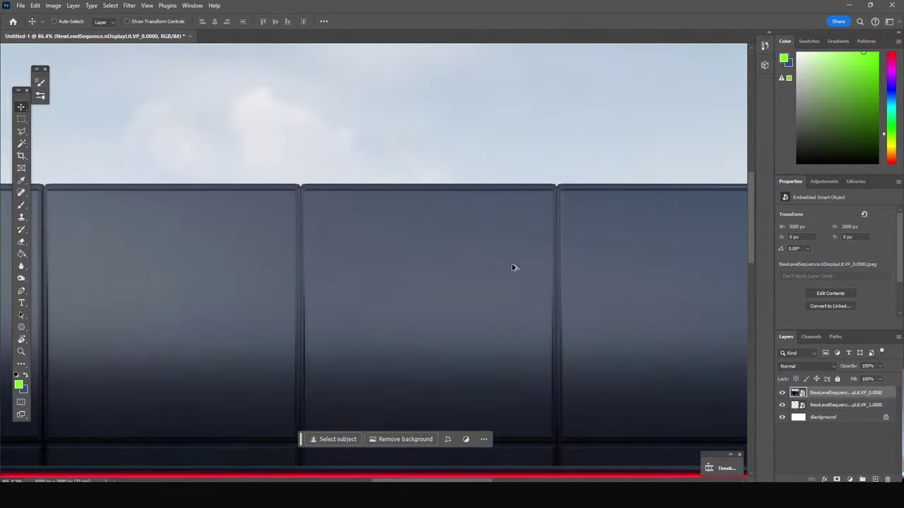
pyautogui.keyDown('alt'); pyautogui.scroll(3, 365, 256); pyautogui.keyUp('alt')
pyautogui.keyDown('alt'); pyautogui.scroll(-6, 332, 244); pyautogui.keyUp('alt')
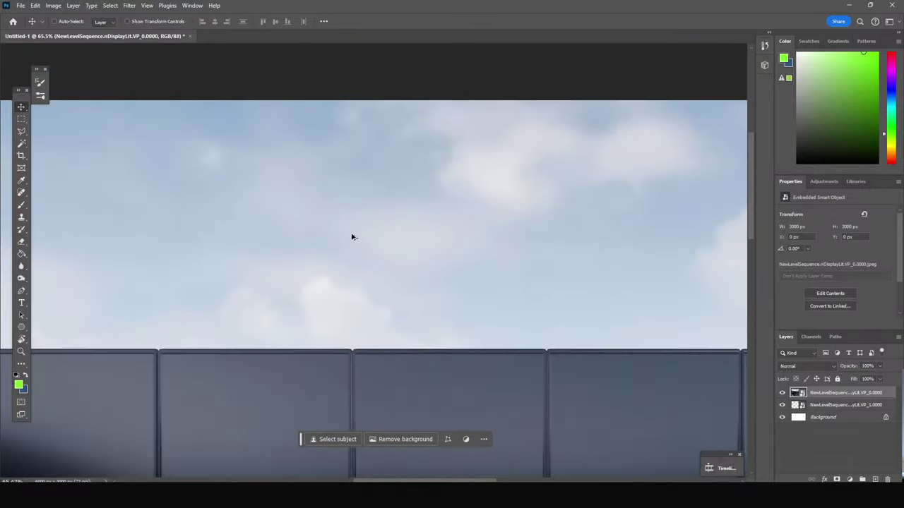
pyautogui.keyDown('alt'); pyautogui.scroll(5, 403, 258); pyautogui.keyUp('alt')
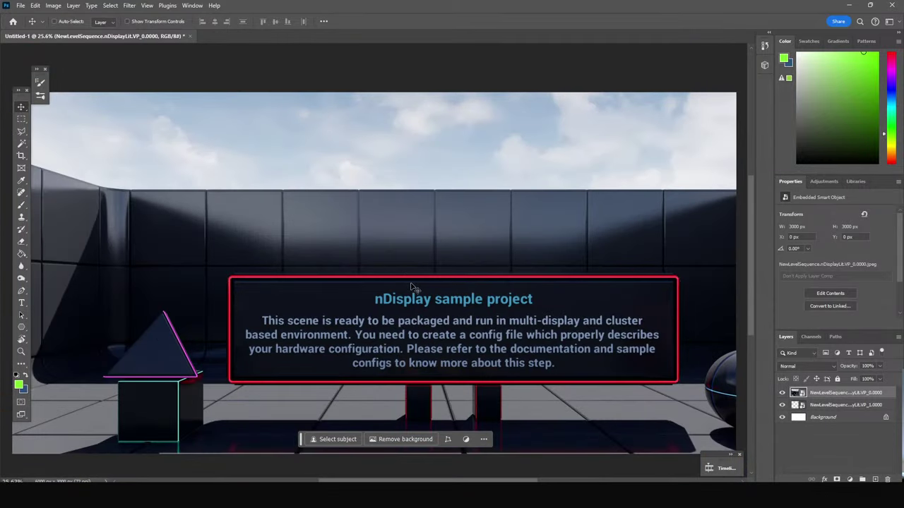
pyautogui.keyDown('alt'); pyautogui.scroll(-3, 428, 259); pyautogui.keyUp('alt')
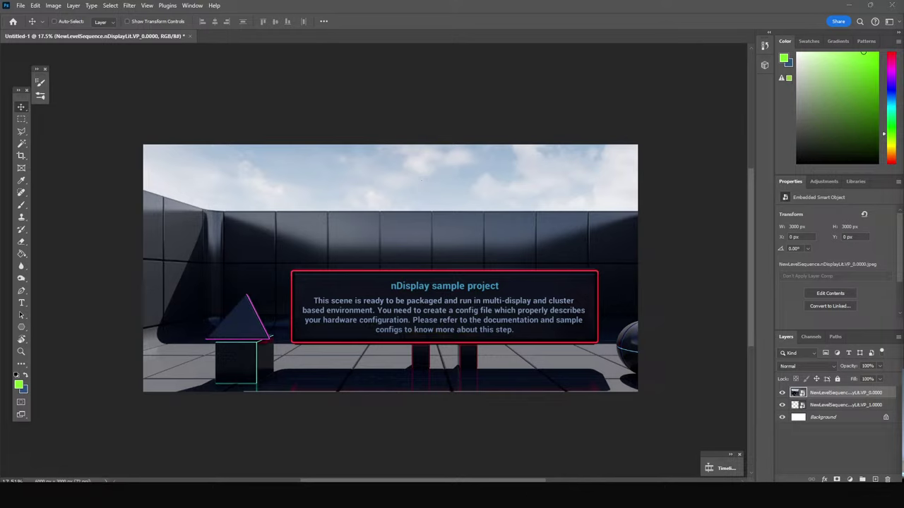
pyautogui.click(750, 184)
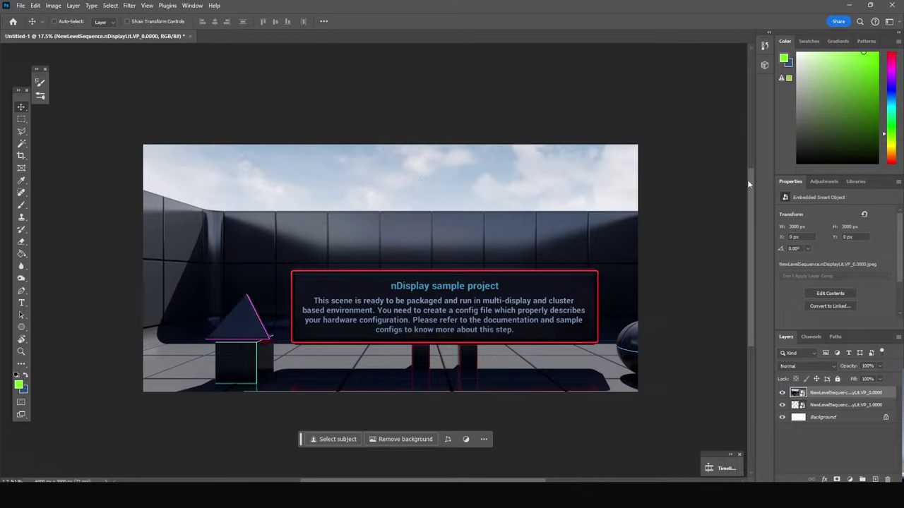
pyautogui.click(891, 5)
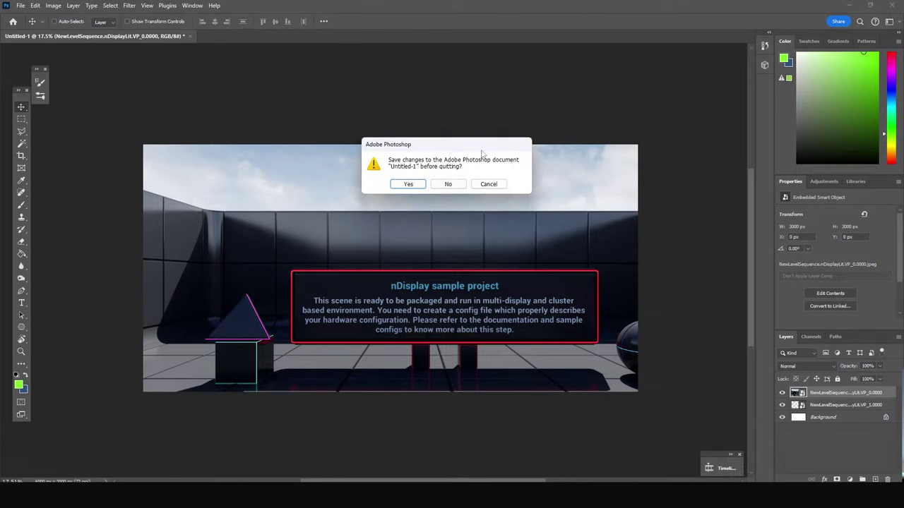
pyautogui.click(488, 185)
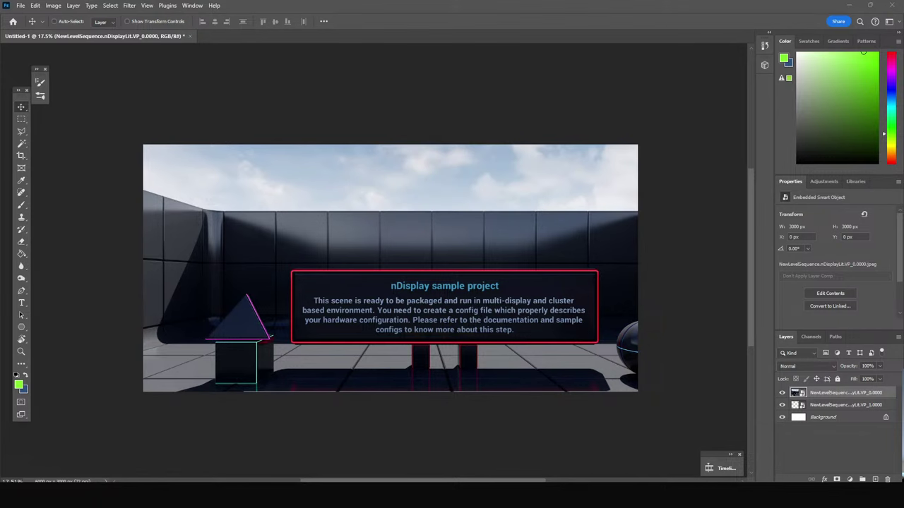
# Switch to the Unreal Editor and close the Movie Render Queue and Sequencer windows.
pyautogui.click(495, 495)
pyautogui.click(438, 454)
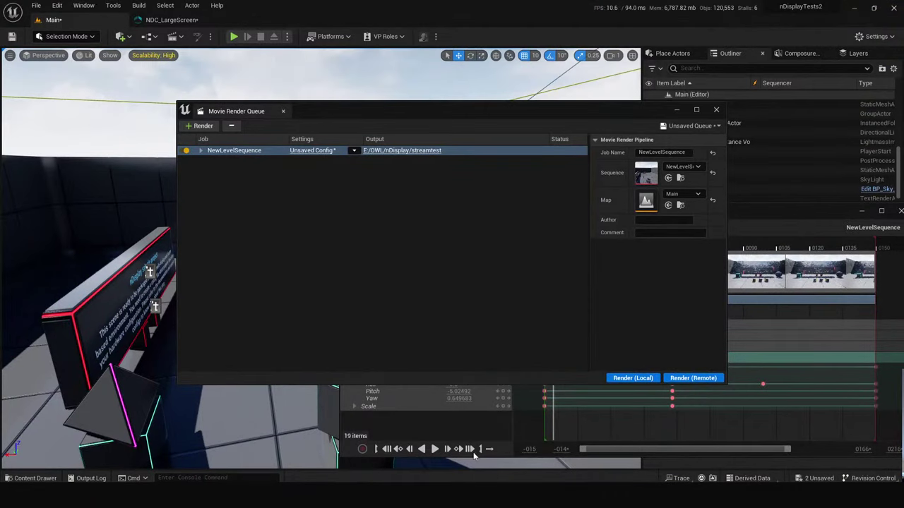
pyautogui.click(716, 110)
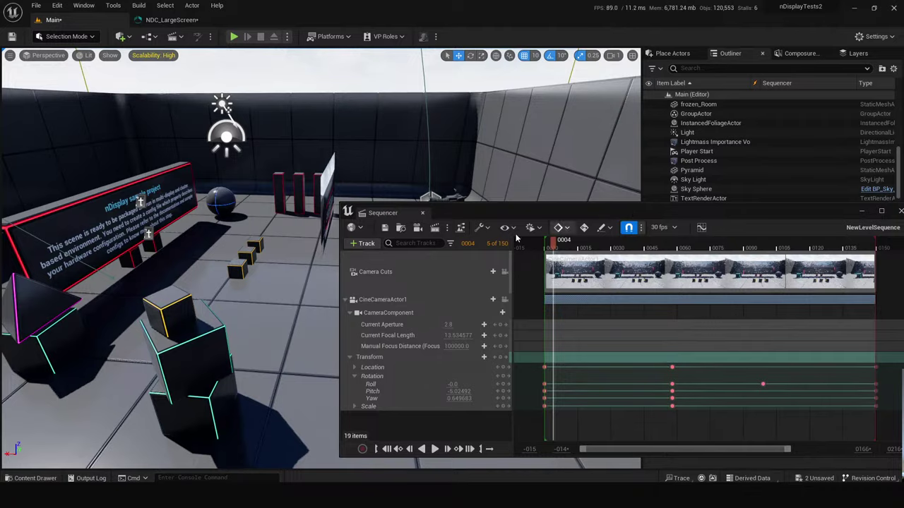
pyautogui.click(900, 211)
# Add the NDC_CaveUnwrap configuration from ExampleConfigs to the Main level at location -430, -200, 160.
pyautogui.moveTo(423, 292); pyautogui.dragTo(399, 292, button='right')
pyautogui.hotkey('ctrl', 'space')
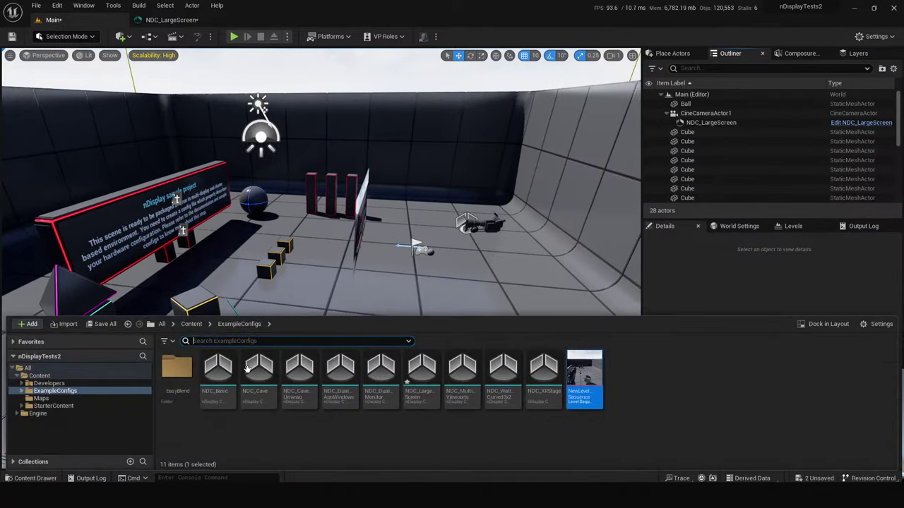
pyautogui.moveTo(299, 365); pyautogui.dragTo(399, 227)
pyautogui.moveTo(399, 227); pyautogui.dragTo(320, 239, button='right')
pyautogui.press('w')
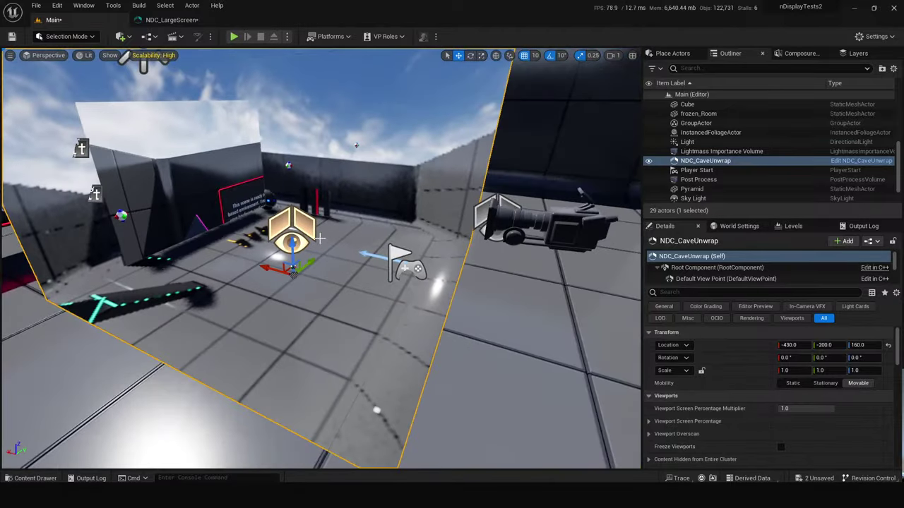
# Move NDC_CaveUnwrap's Default View Point to location -180, 0, 110 and save the Main level.
pyautogui.click(295, 224)
pyautogui.moveTo(264, 225); pyautogui.dragTo(533, 158)
pyautogui.press('w')
pyautogui.moveTo(533, 158); pyautogui.dragTo(494, 164, button='right')
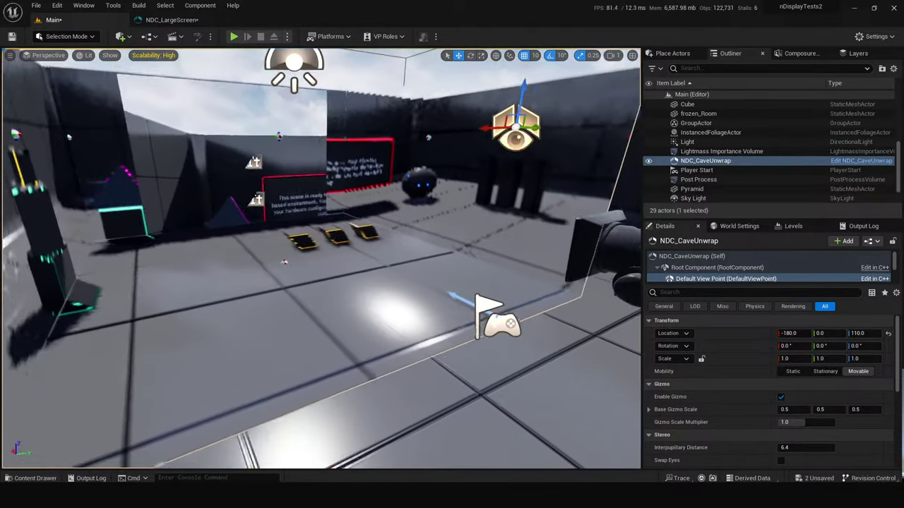
pyautogui.moveTo(434, 307); pyautogui.dragTo(434, 308, button='right')
pyautogui.moveTo(262, 351); pyautogui.dragTo(262, 351, button='right')
# Open the NDC_CaveUnwrap configuration and examine the vp_floor viewport and its neighbours in the output mapping.
pyautogui.hotkey('ctrl', 'space')
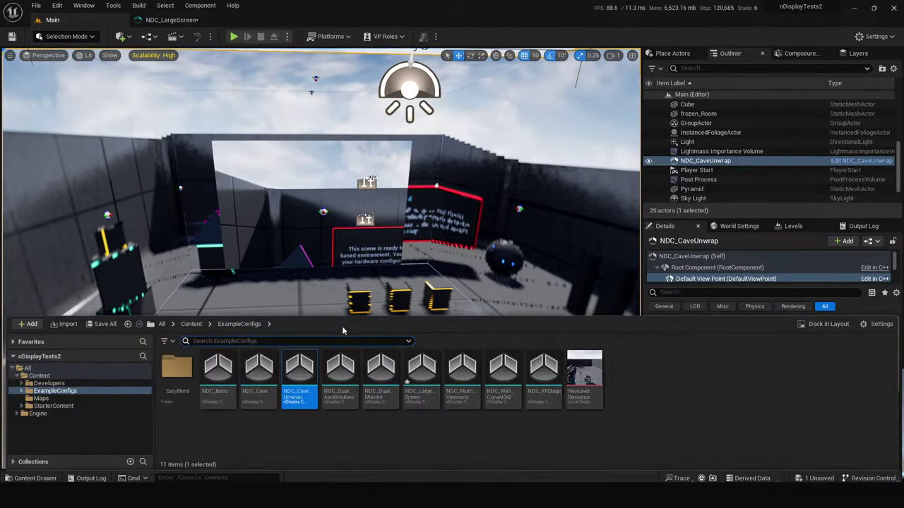
pyautogui.doubleClick(299, 375)
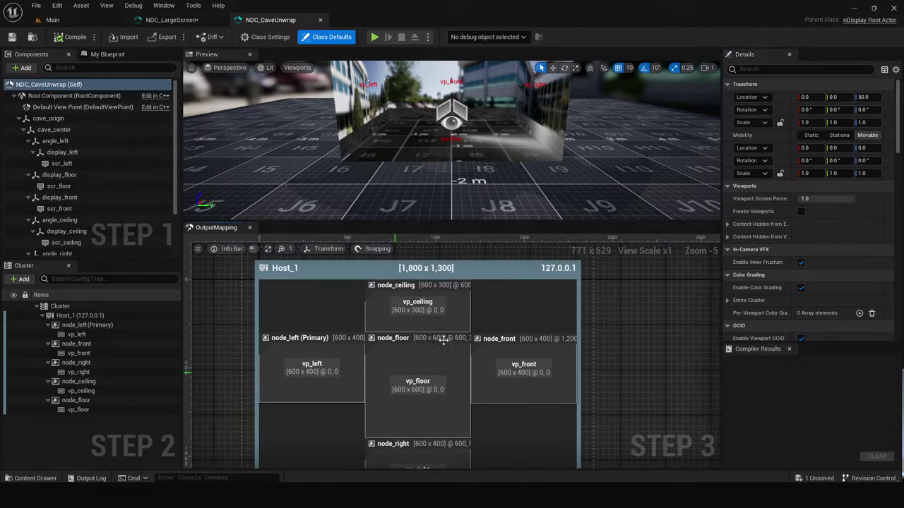
pyautogui.click(418, 316)
pyautogui.scroll(-2, 398, 353)
pyautogui.scroll(2, 399, 371)
pyautogui.moveTo(400, 372); pyautogui.dragTo(394, 346, button='right')
pyautogui.click(382, 332)
pyautogui.scroll(2, 402, 355)
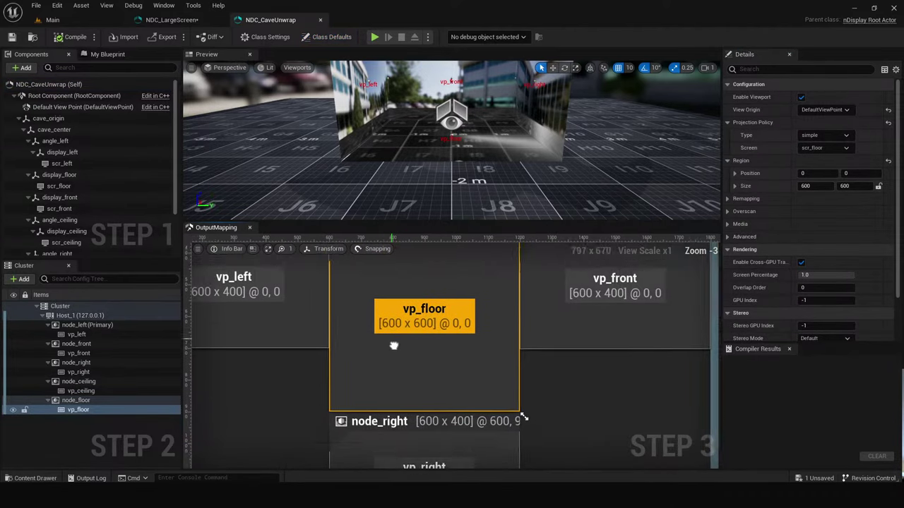
pyautogui.scroll(-1, 394, 346)
pyautogui.scroll(-1, 395, 353)
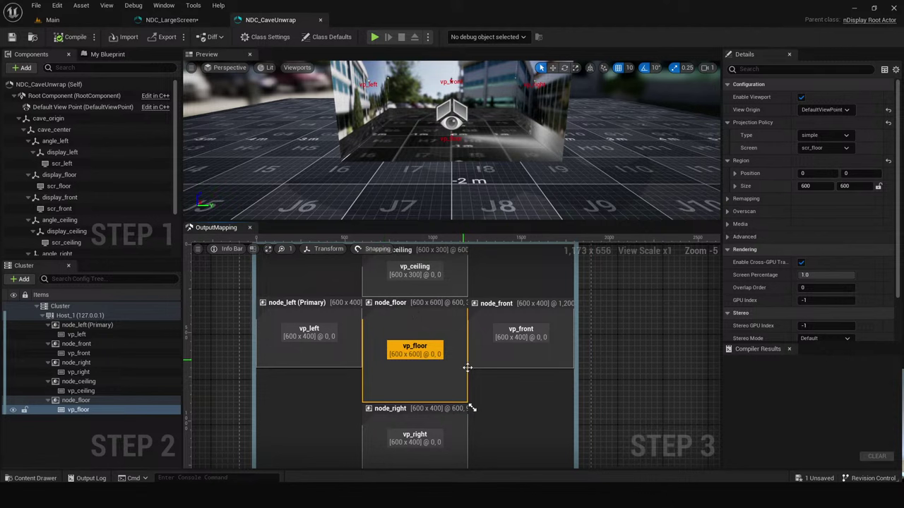
# Save the NDC_LargeScreen configuration and return to the Main level.
pyautogui.click(169, 20)
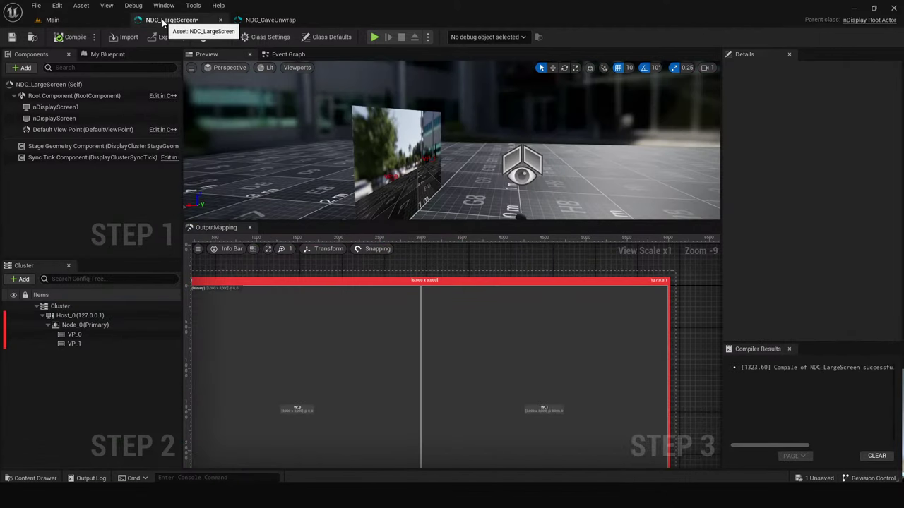
pyautogui.click(53, 20)
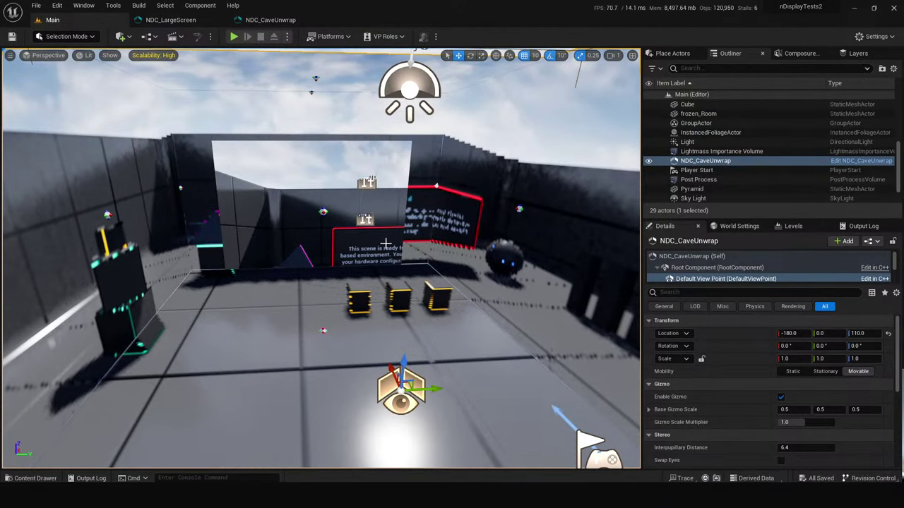
# Delete the NDC_CaveUnwrap configuration from the Main level.
pyautogui.moveTo(363, 243)
pyautogui.mouseDown(button='right')
pyautogui.moveTo(416, 249)
pyautogui.moveTo(406, 236)
pyautogui.moveTo(363, 244)
pyautogui.mouseUp(button='right')
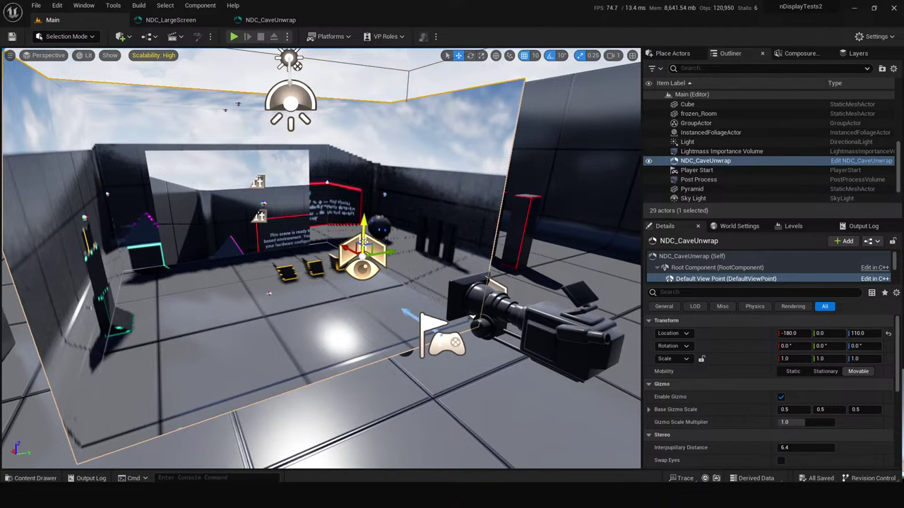
pyautogui.moveTo(332, 290); pyautogui.dragTo(321, 275)
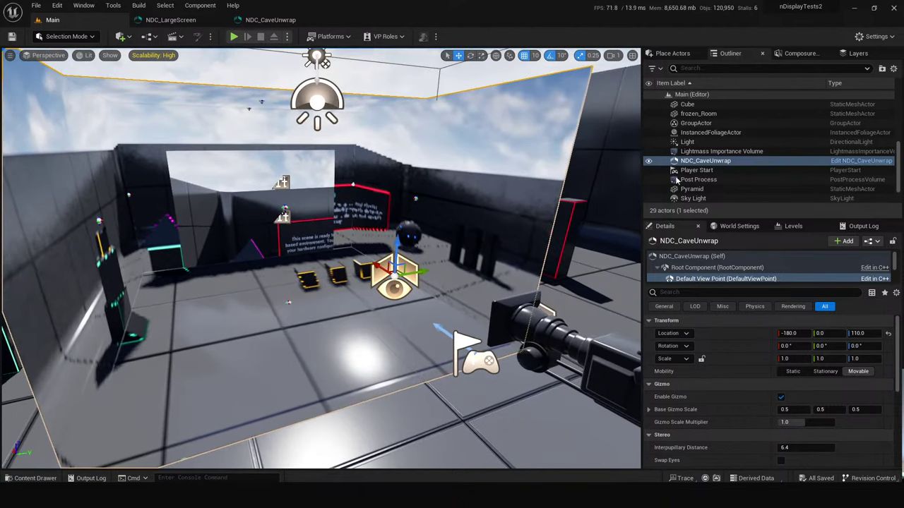
pyautogui.click(715, 164)
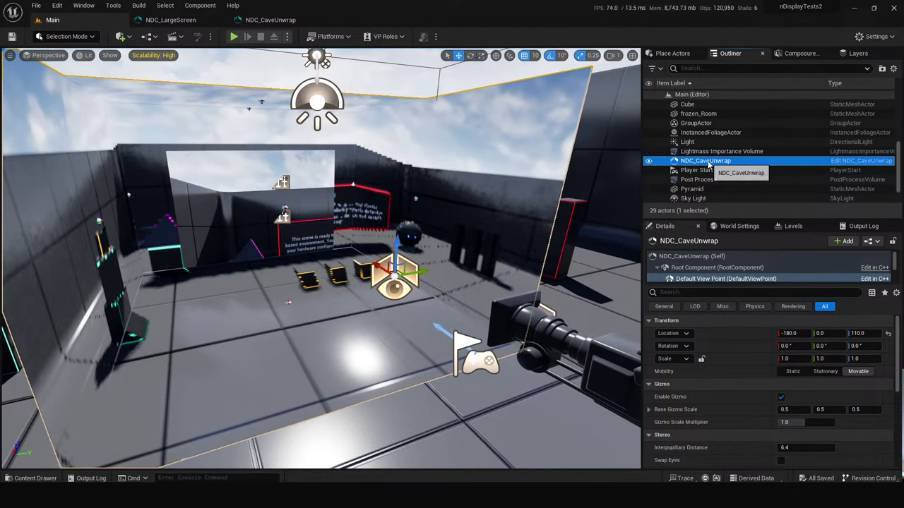
pyautogui.press('F2')
pyautogui.press('Return')
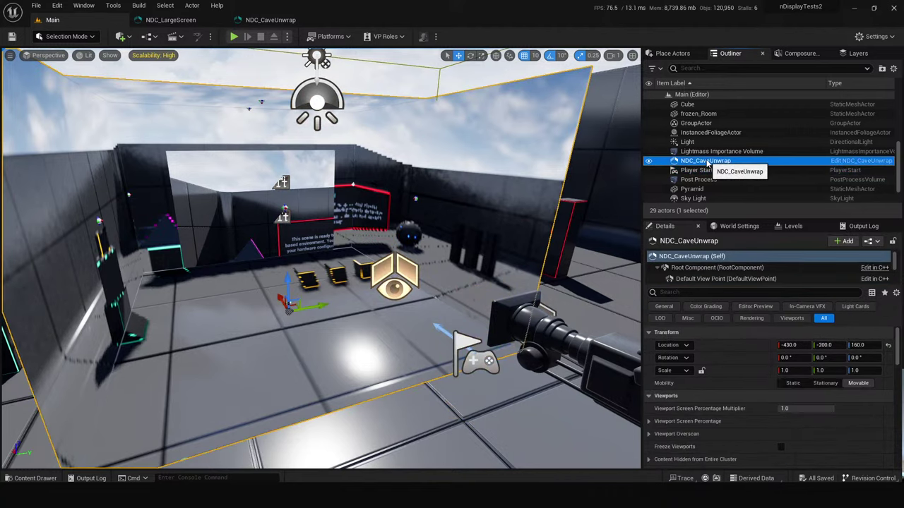
pyautogui.press('Delete')
# Open NewLevelSequence from ExampleConfigs and bring up its job in the Movie Render Queue.
pyautogui.hotkey('ctrl', 'space')
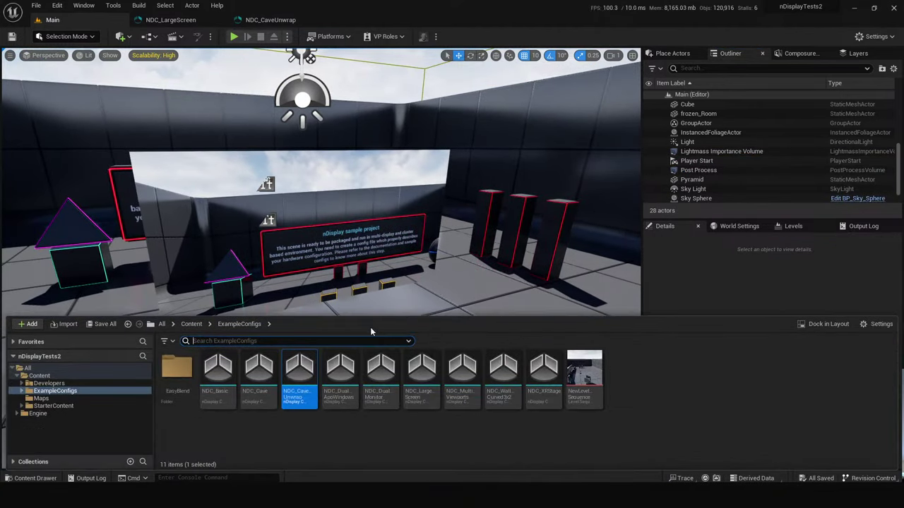
pyautogui.doubleClick(583, 369)
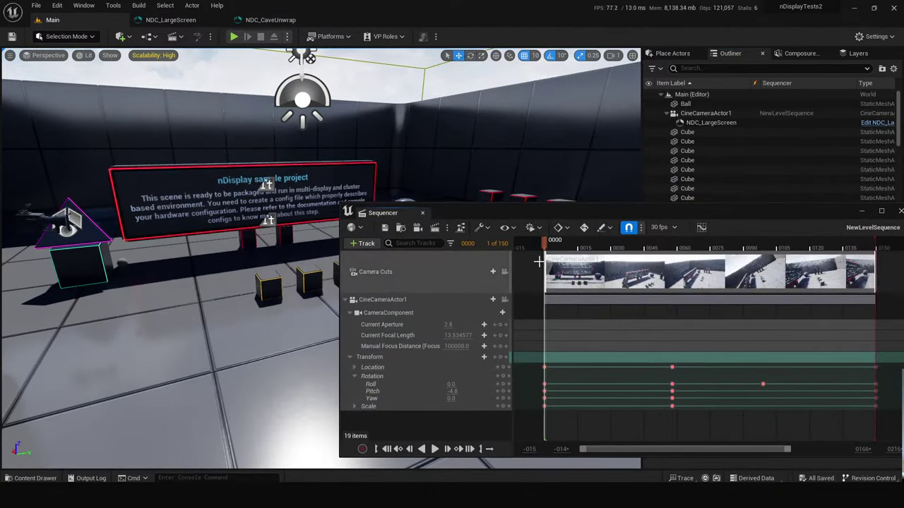
pyautogui.click(438, 228)
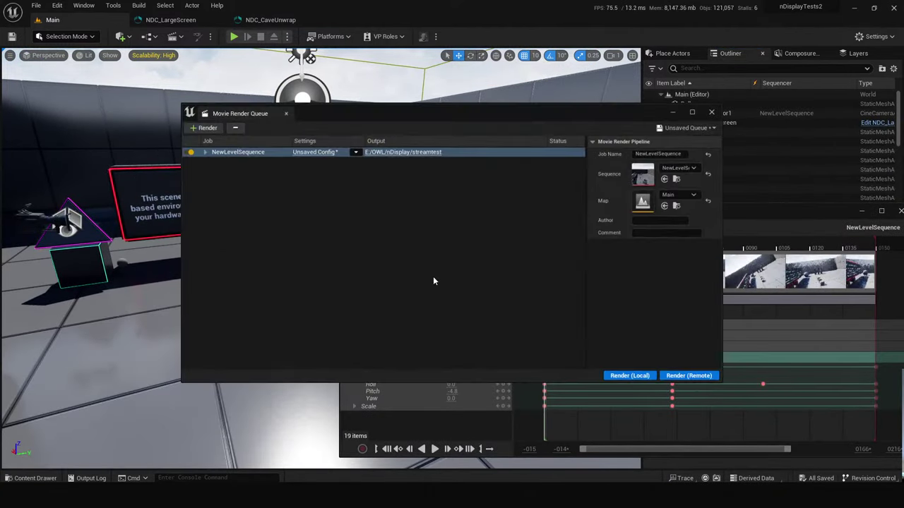
# Review the render job's nDisplay, nDisplay Rendering, jpg Sequence and Output settings, and close the queue and sequence windows.
pyautogui.click(319, 152)
pyautogui.click(351, 189)
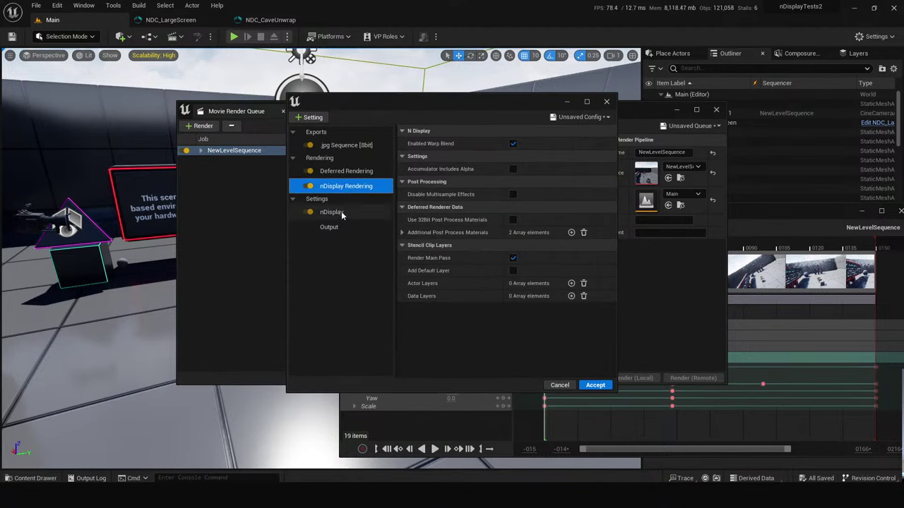
pyautogui.click(348, 212)
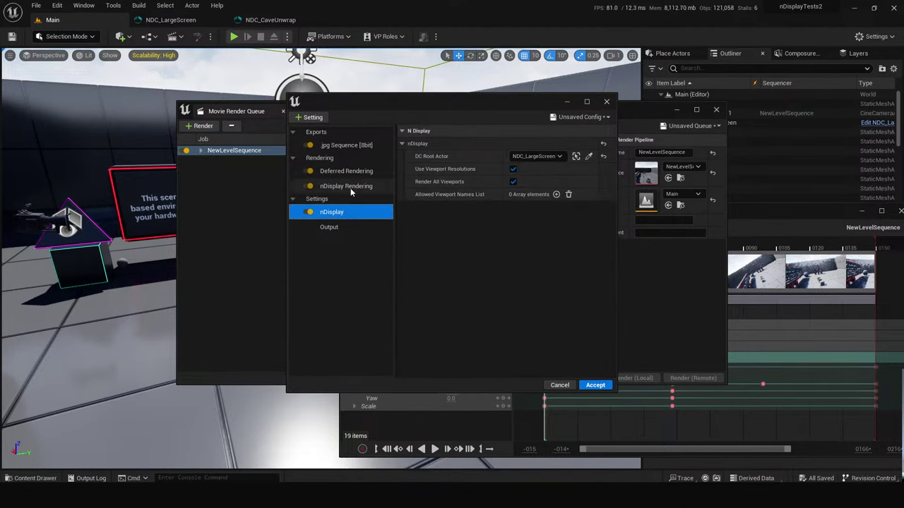
pyautogui.click(353, 147)
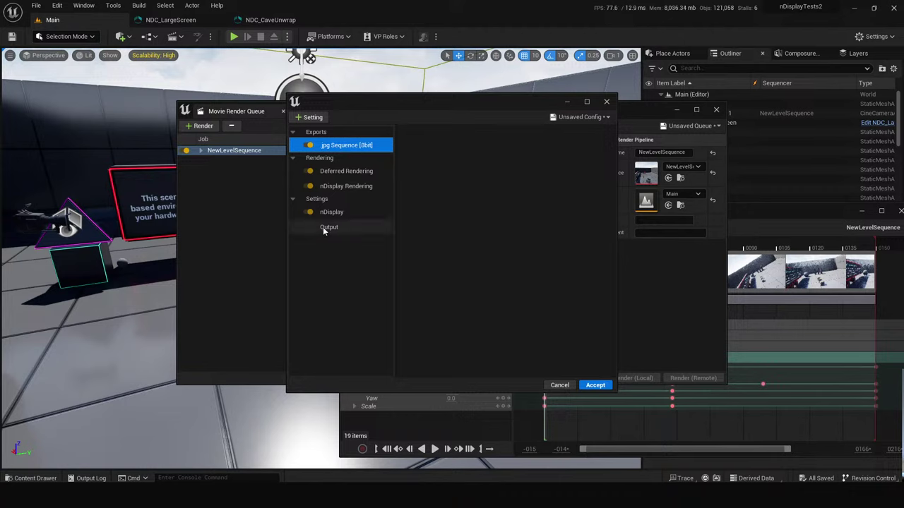
pyautogui.click(322, 227)
pyautogui.click(349, 149)
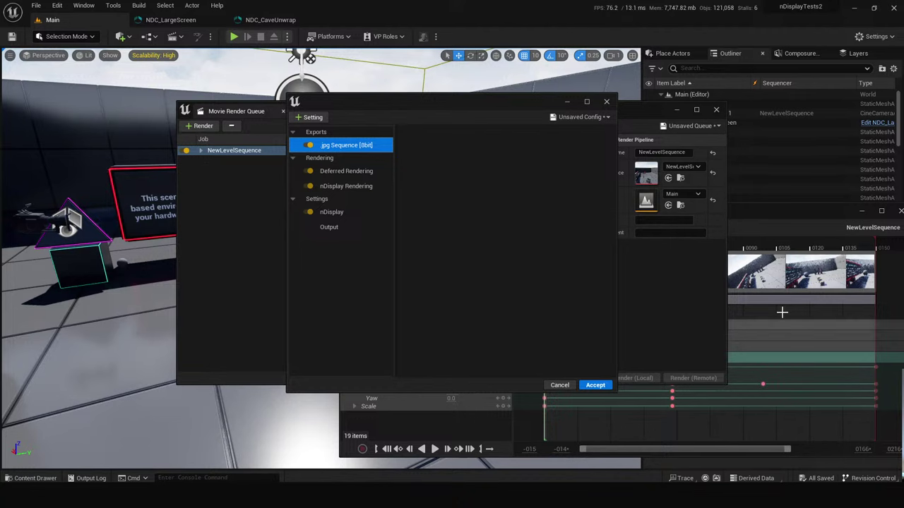
pyautogui.click(607, 101)
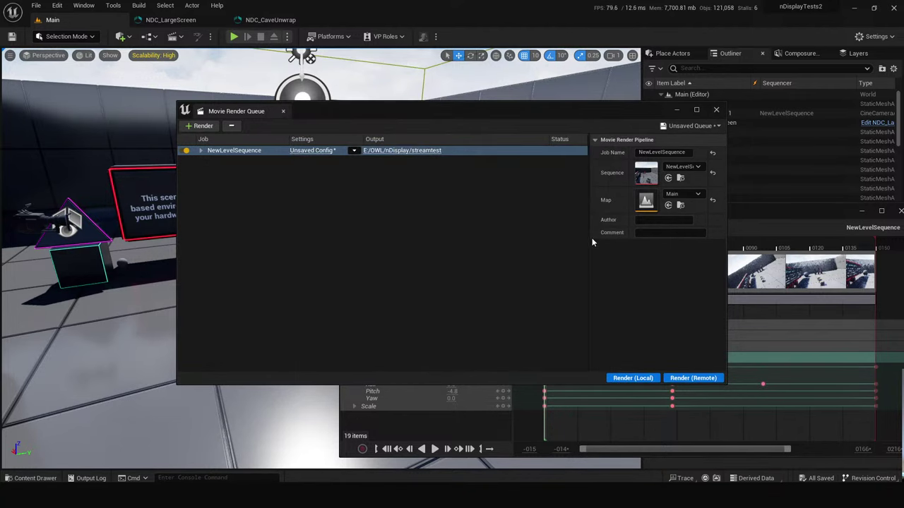
pyautogui.click(716, 114)
pyautogui.moveTo(669, 208); pyautogui.dragTo(617, 212)
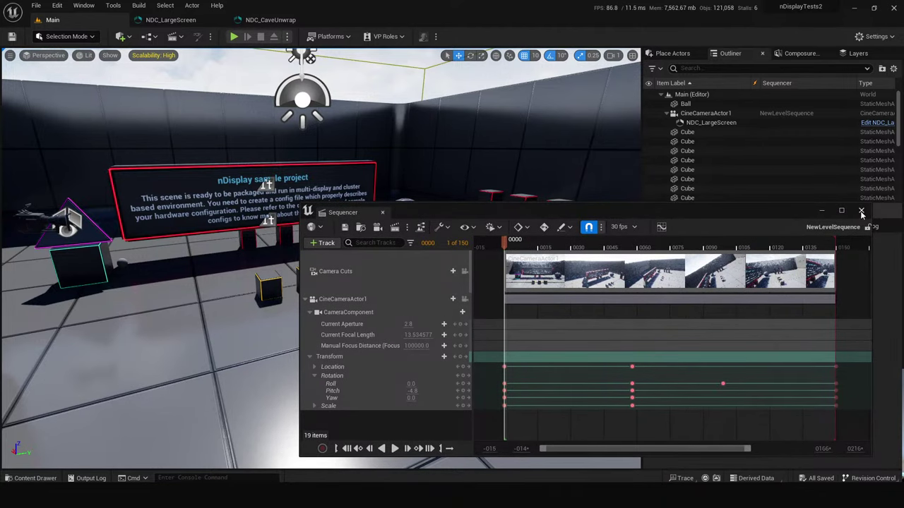
pyautogui.click(847, 211)
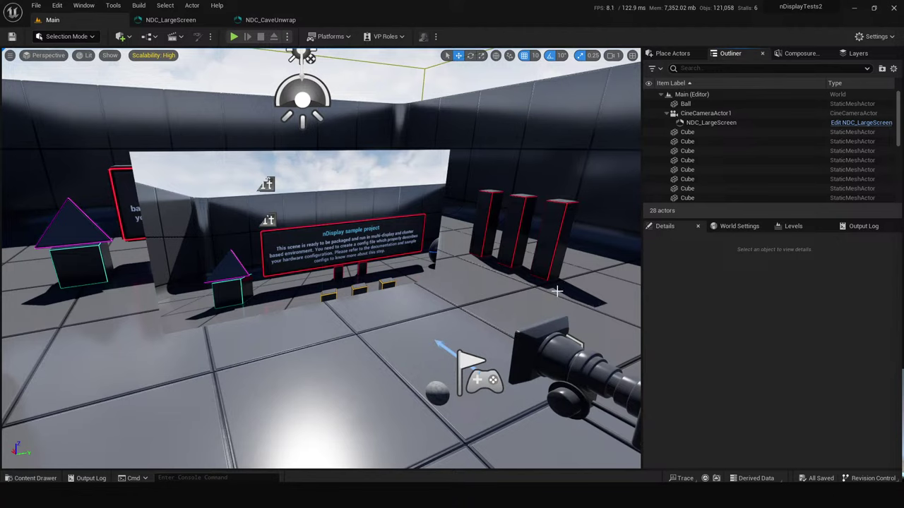
# Widen the level viewport and save the Main level.
pyautogui.moveTo(370, 496)
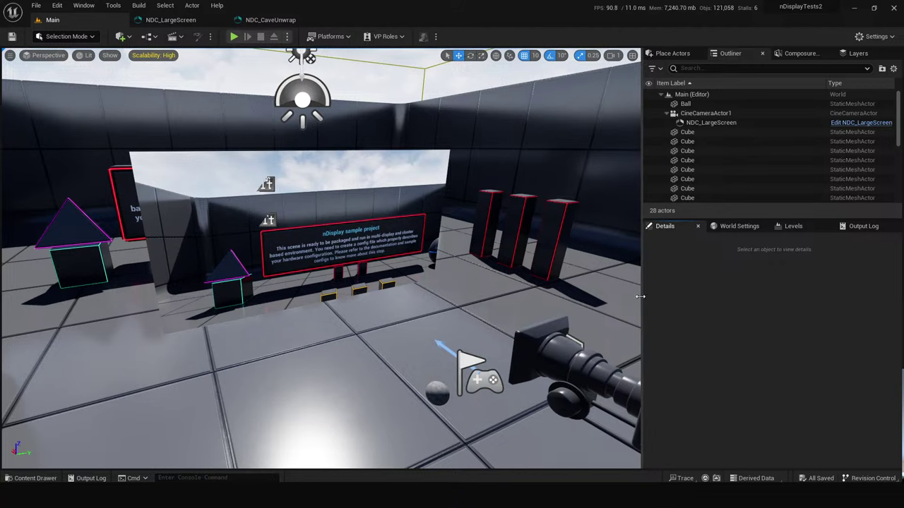
pyautogui.moveTo(642, 293); pyautogui.dragTo(704, 296)
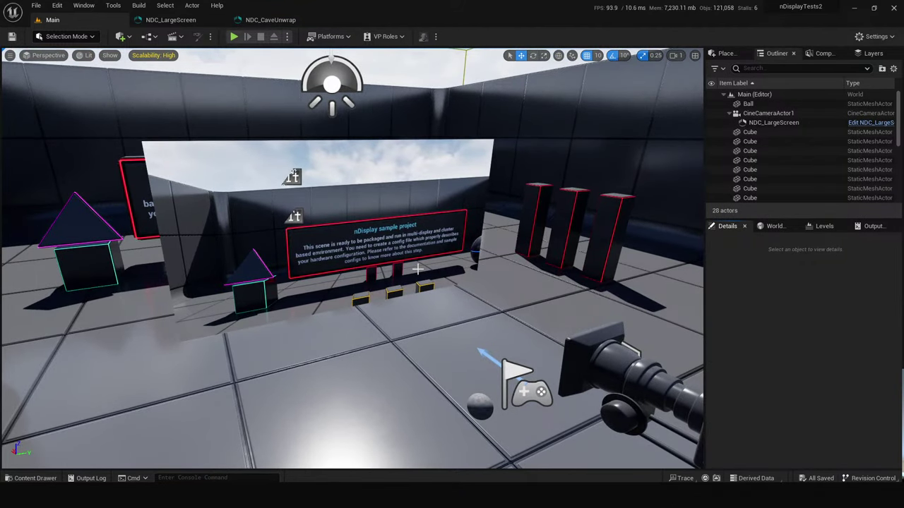
pyautogui.press('s')
pyautogui.moveTo(414, 263); pyautogui.dragTo(438, 263, button='right')
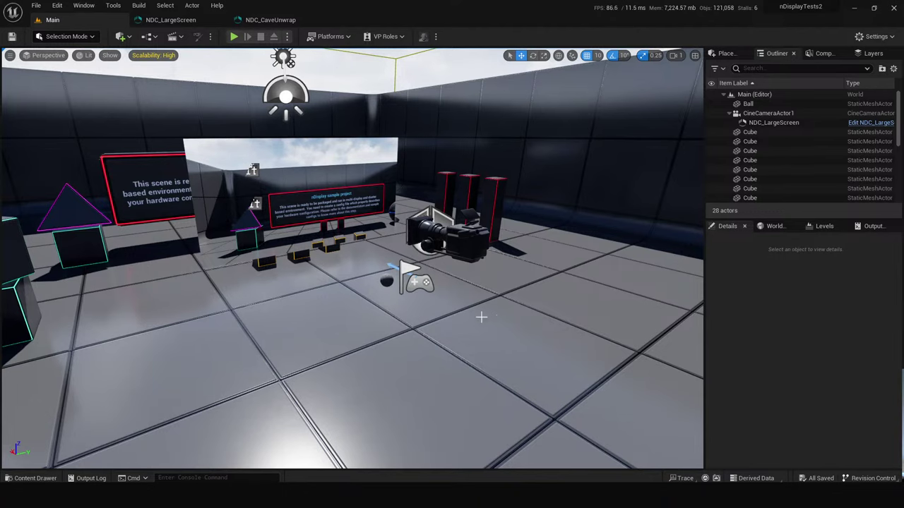
pyautogui.moveTo(474, 285)
pyautogui.mouseDown(button='right')
pyautogui.moveTo(452, 285)
pyautogui.moveTo(472, 298)
pyautogui.mouseUp(button='right')
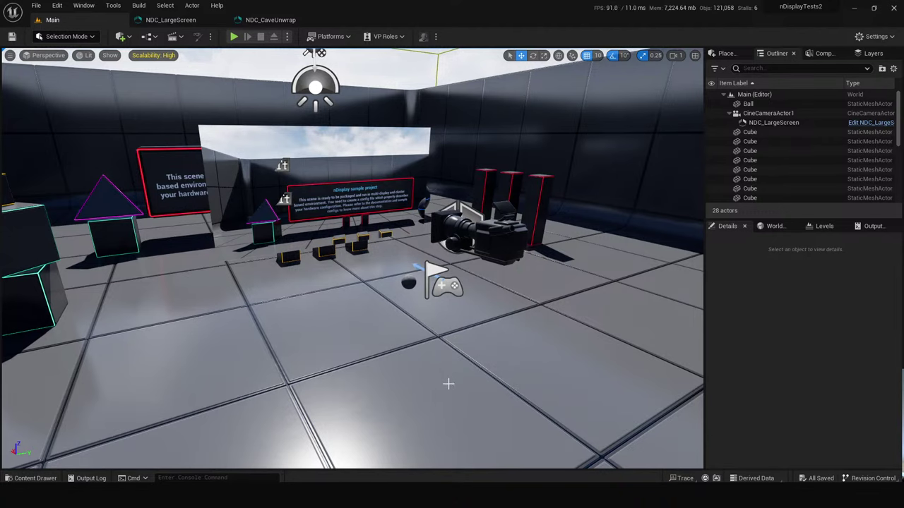
pyautogui.moveTo(424, 412)
pyautogui.mouseDown(button='right')
pyautogui.moveTo(453, 411)
pyautogui.moveTo(423, 414)
pyautogui.mouseUp(button='right')
pyautogui.press('w')
pyautogui.press('s')
pyautogui.moveTo(318, 346); pyautogui.dragTo(359, 365, button='middle')
pyautogui.moveTo(308, 313); pyautogui.dragTo(308, 314, button='right')
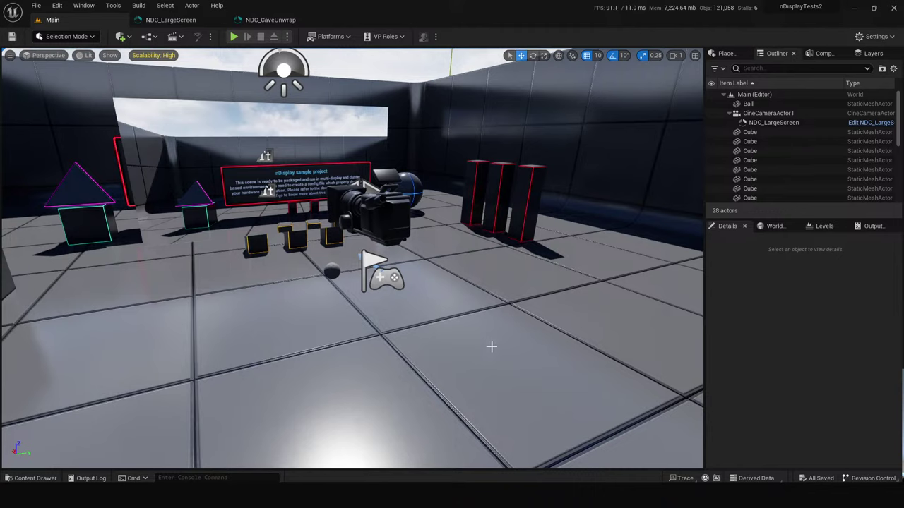
pyautogui.moveTo(526, 342); pyautogui.dragTo(442, 358, button='right')
pyautogui.hotkey('ctrl', 's')
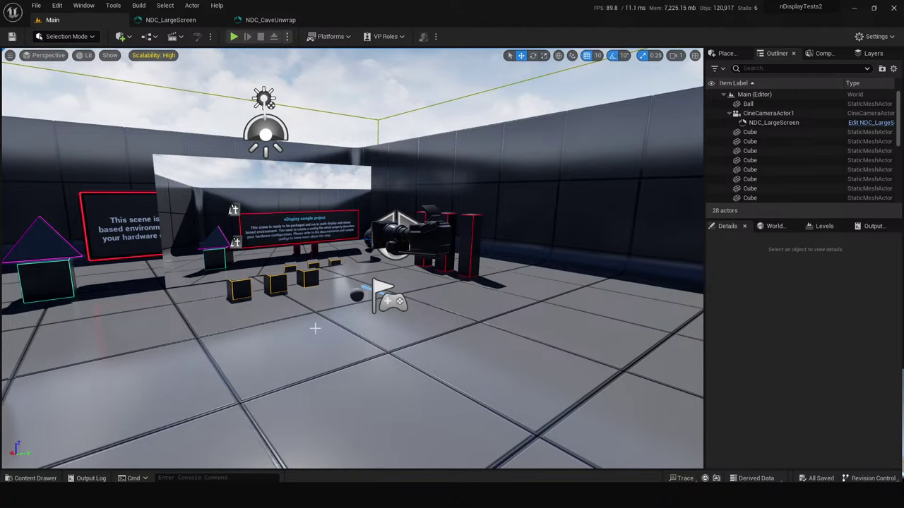
pyautogui.moveTo(386, 387); pyautogui.dragTo(286, 398, button='right')
pyautogui.press('d')
pyautogui.moveTo(406, 323); pyautogui.dragTo(405, 323, button='right')
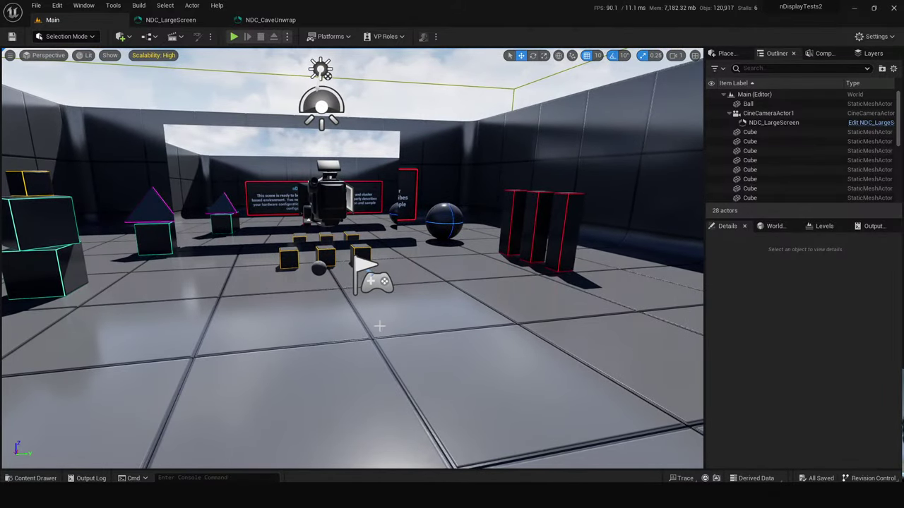
pyautogui.moveTo(355, 393); pyautogui.dragTo(352, 360, button='right')
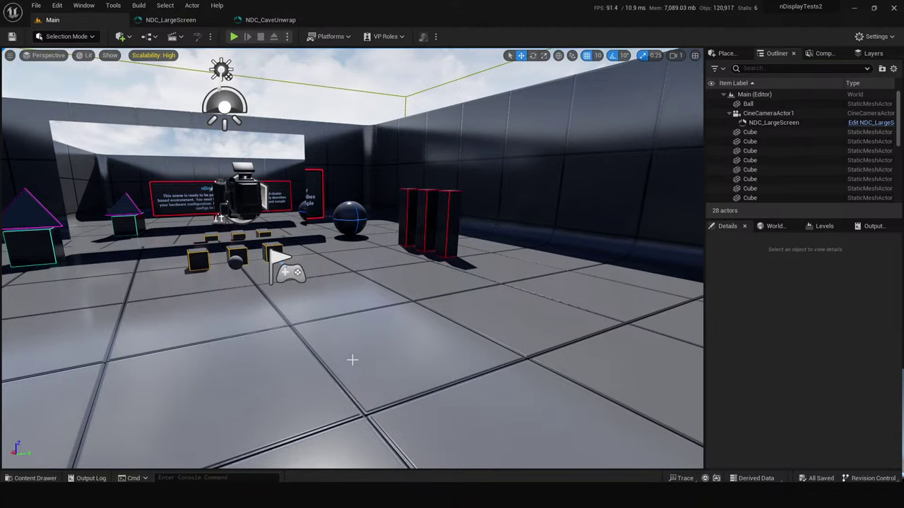
pyautogui.moveTo(487, 371); pyautogui.dragTo(454, 359, button='right')
pyautogui.press('a')
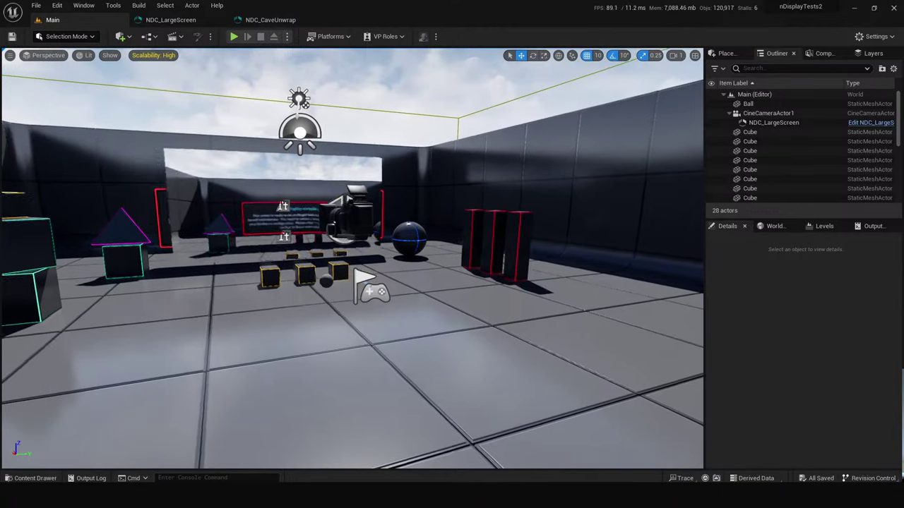
pyautogui.moveTo(460, 413); pyautogui.dragTo(449, 371)
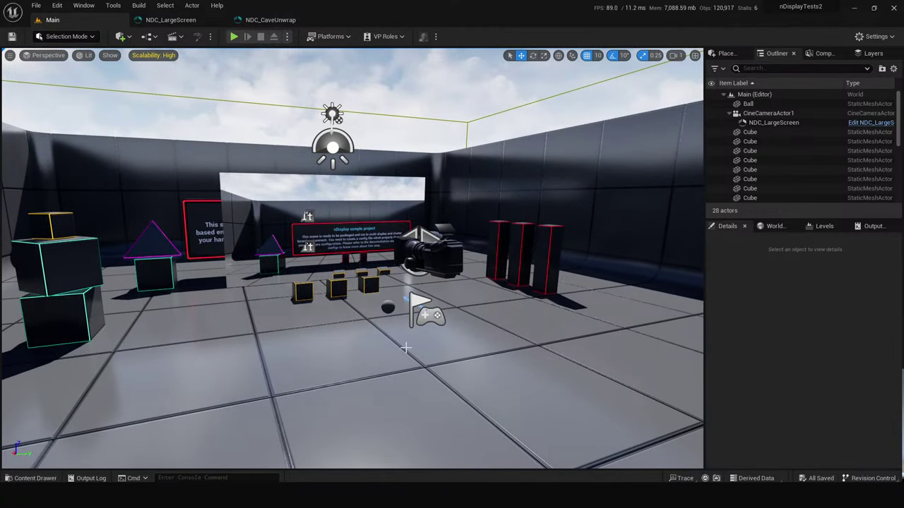
pyautogui.moveTo(351, 361)
pyautogui.mouseDown()
pyautogui.moveTo(360, 349)
pyautogui.moveTo(350, 356)
pyautogui.mouseUp()
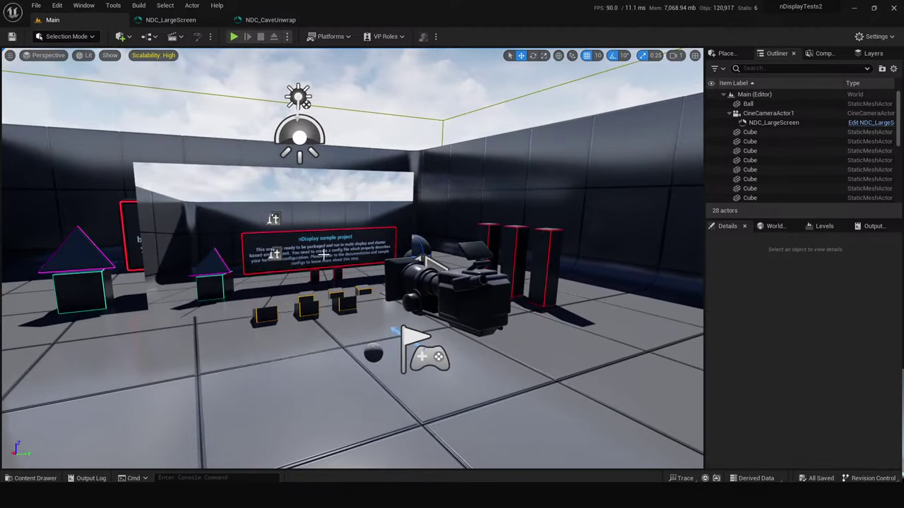
# Move the NDC_LargeScreen configuration sideways to a Y location of about -62.13.
pyautogui.click(324, 255)
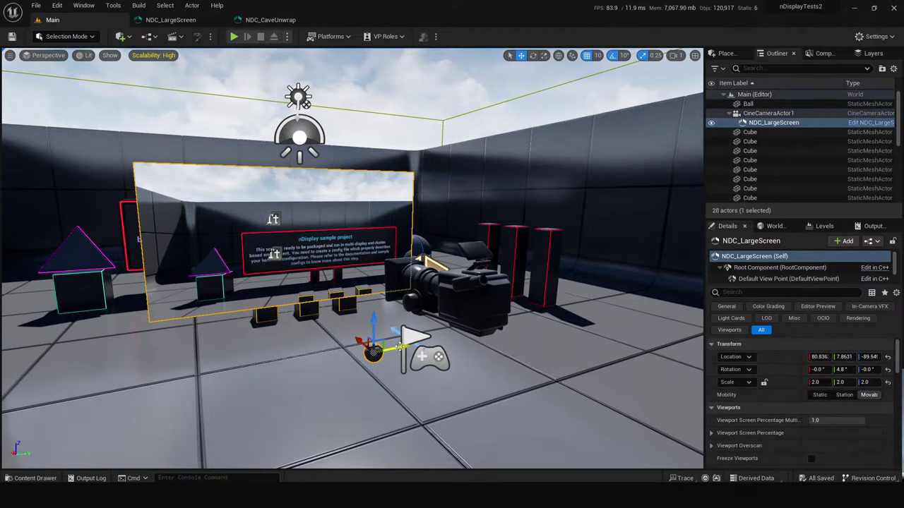
pyautogui.moveTo(400, 346); pyautogui.dragTo(355, 343)
pyautogui.press('e')
# Move NDC_LargeScreen's Default View Point to about X -91.3, Y 140.95 to test how the projected perspective follows it.
pyautogui.click(235, 275)
pyautogui.moveTo(234, 325); pyautogui.dragTo(283, 336, button='right')
pyautogui.press('w')
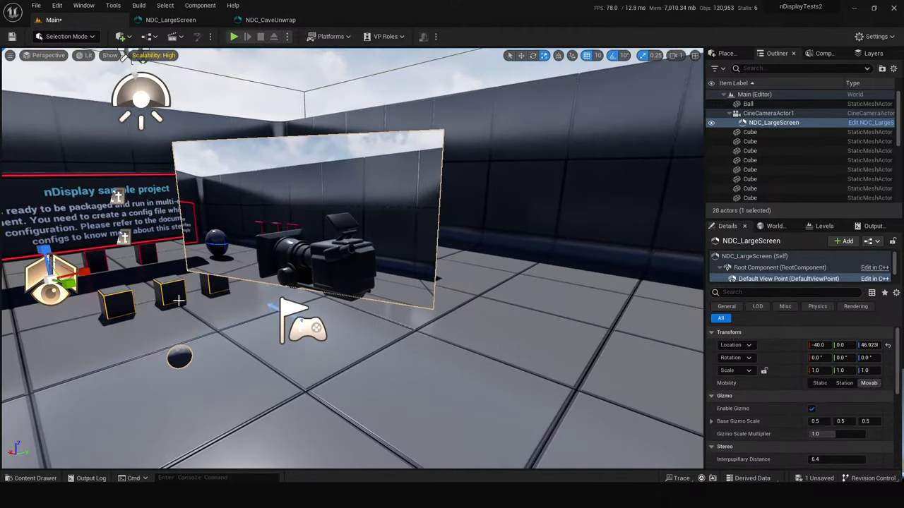
pyautogui.moveTo(42, 274); pyautogui.dragTo(12, 278)
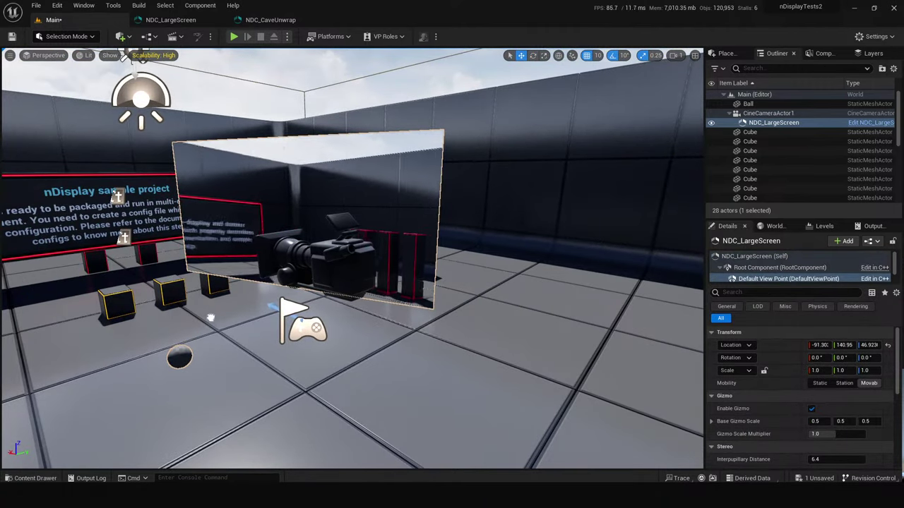
pyautogui.moveTo(85, 282); pyautogui.dragTo(66, 272, button='right')
pyautogui.moveTo(388, 341); pyautogui.dragTo(392, 345, button='right')
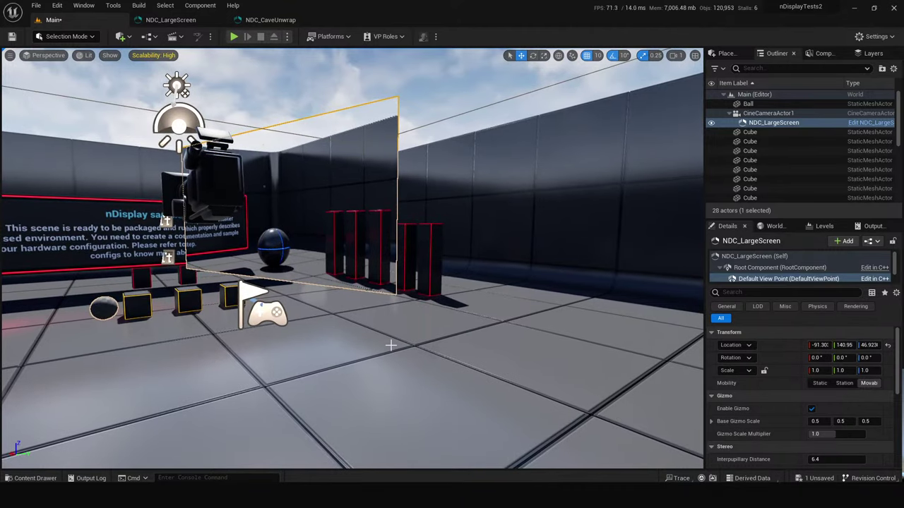
pyautogui.moveTo(373, 247)
pyautogui.mouseDown(button='right')
pyautogui.moveTo(396, 237)
pyautogui.moveTo(367, 244)
pyautogui.mouseUp(button='right')
# Undo the Default View Point moves of NDC_LargeScreen and save the Main level.
pyautogui.hotkey('ctrl', 'z')
pyautogui.hotkey('ctrl', 'z')
pyautogui.hotkey('ctrl', 'z')
pyautogui.hotkey('ctrl', 's')
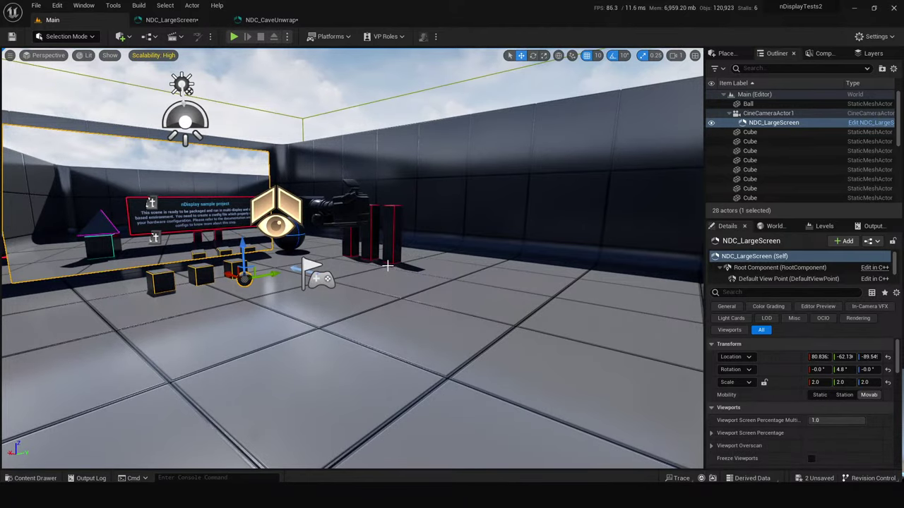
pyautogui.moveTo(375, 283)
pyautogui.mouseDown(button='right')
pyautogui.moveTo(342, 282)
pyautogui.moveTo(378, 275)
pyautogui.mouseUp(button='right')
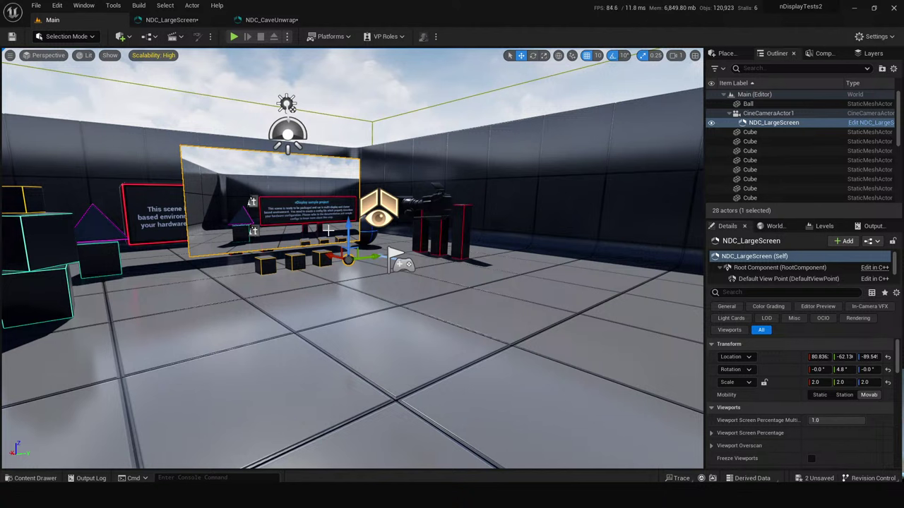
pyautogui.scroll(2, 401, 357)
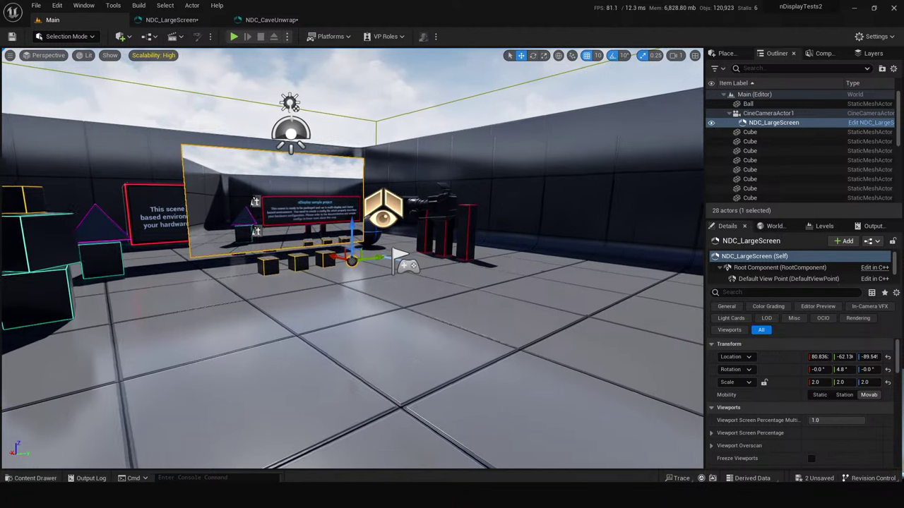